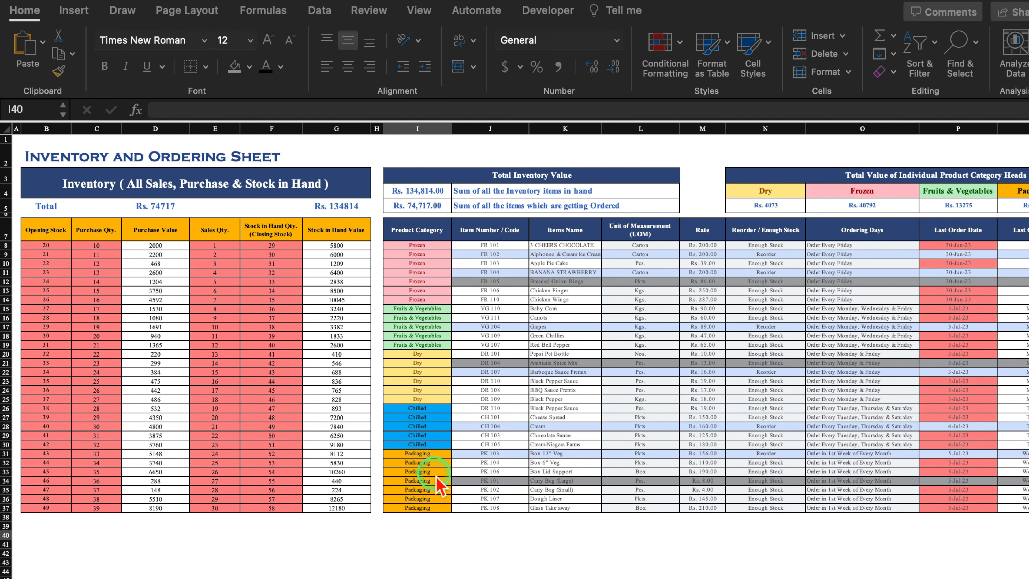
Step: Set the product category of item FR 101 in row 8 to Dry and list the item names offered for it
scroll(440, 484, up, 3)
click(162, 280)
click(187, 281)
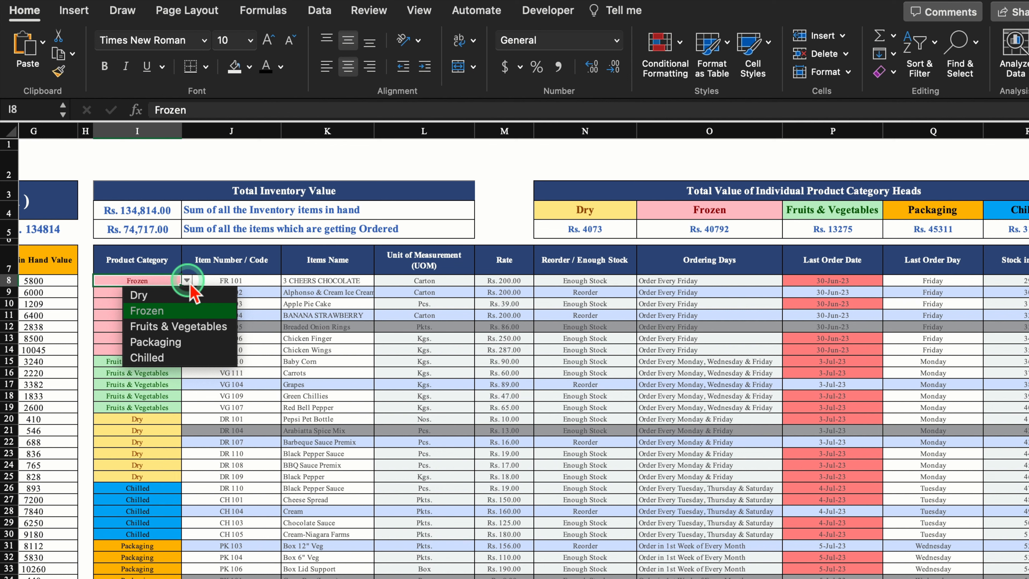
click(104, 329)
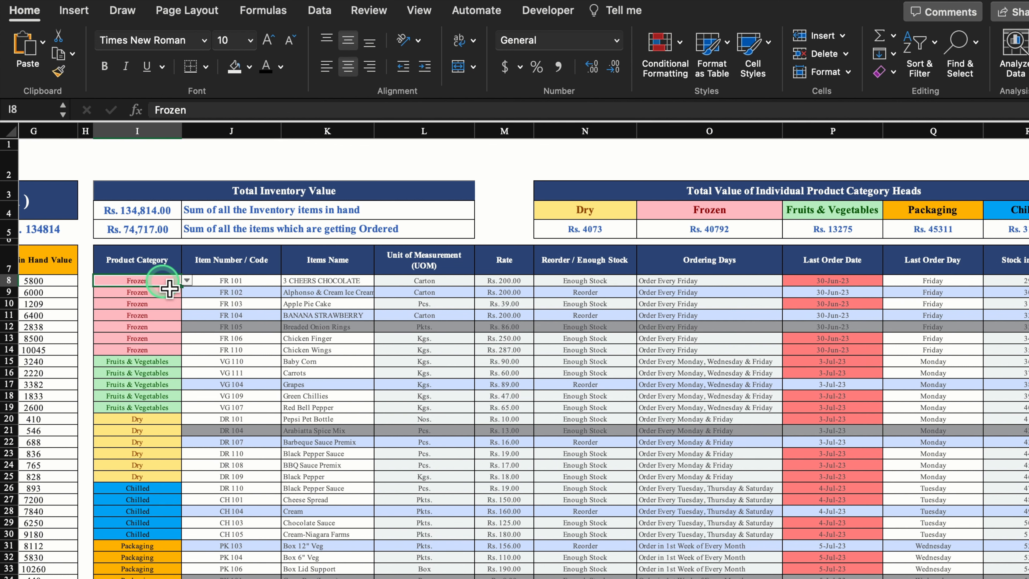
click(187, 281)
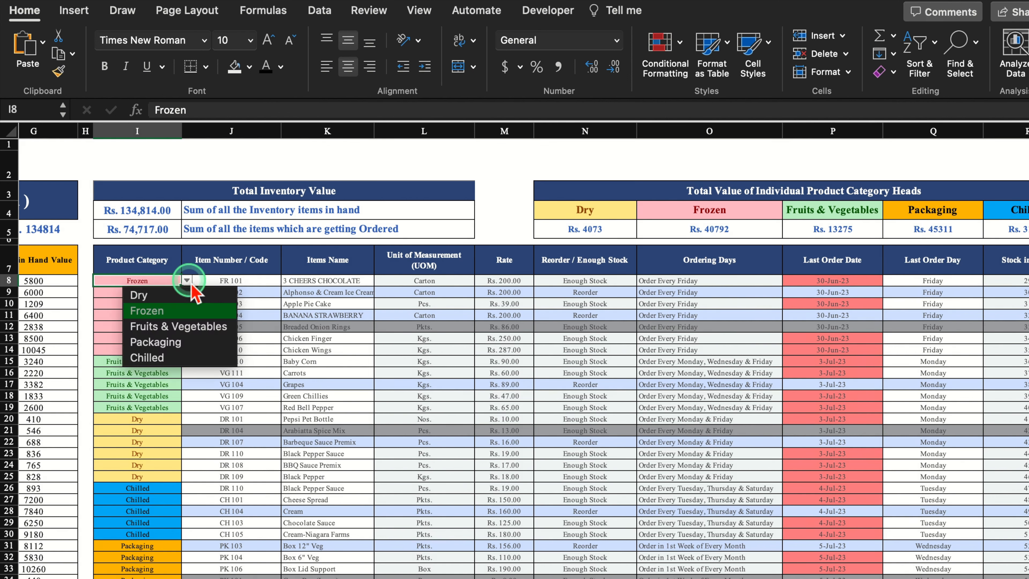
click(190, 295)
click(338, 282)
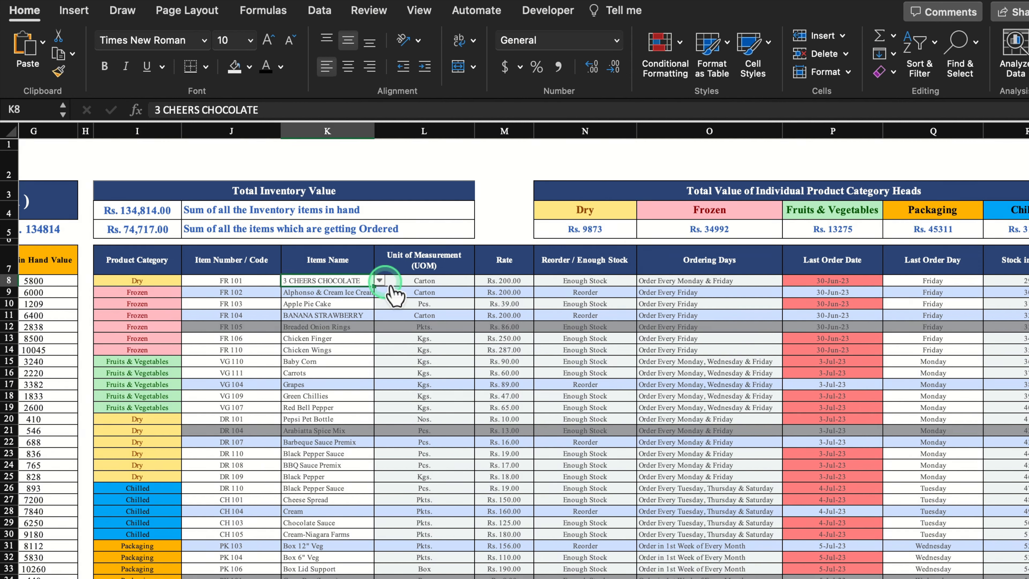
click(379, 280)
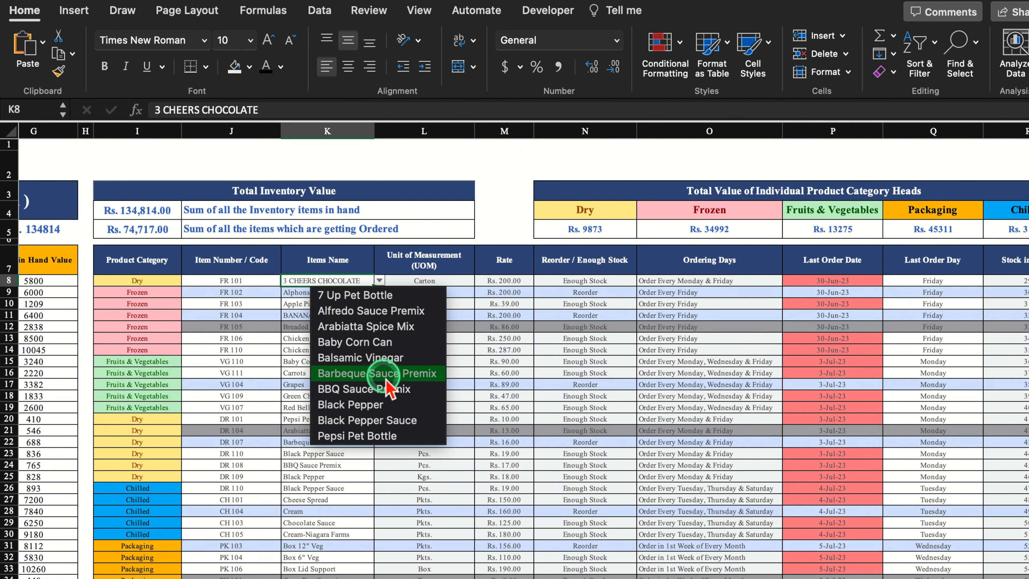
Step: Switch the product category in row 8 to Fruits & Vegetables and list the matching item names
click(174, 280)
click(187, 281)
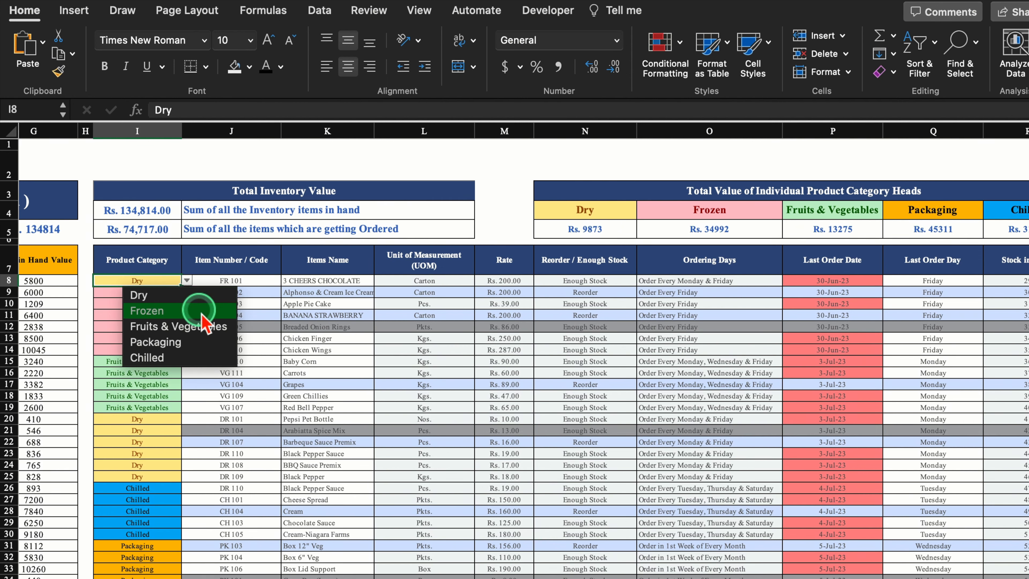
click(209, 327)
click(339, 284)
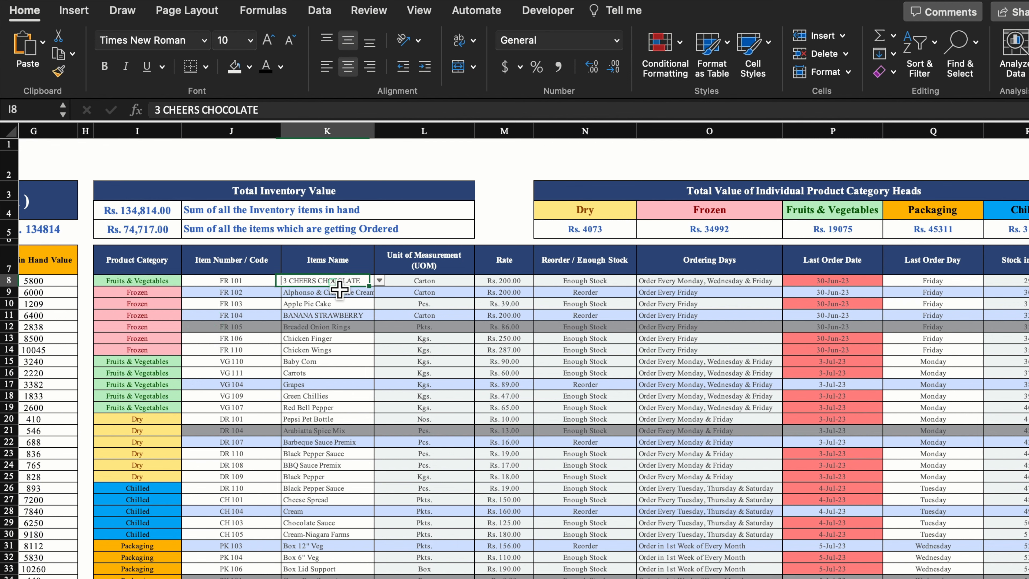
click(379, 281)
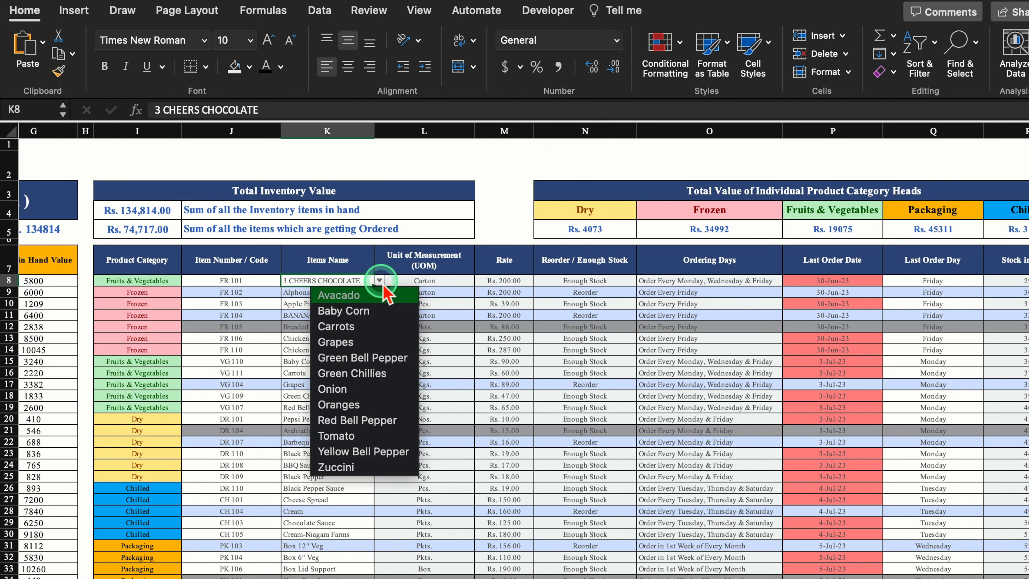
click(709, 291)
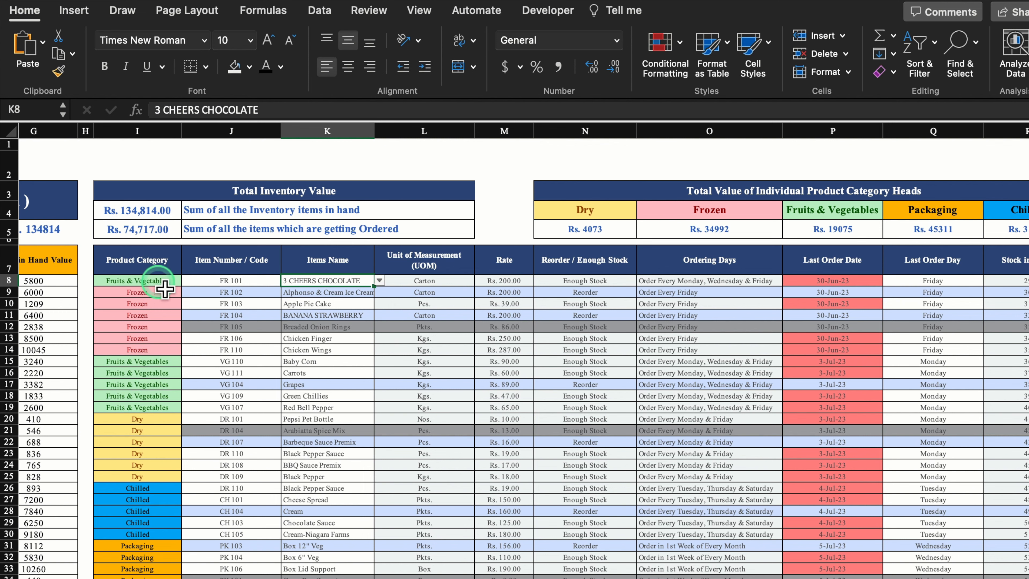
Step: Clear the product categories in I8:I13 and undo back to the original categories
drag(146, 288, 151, 346)
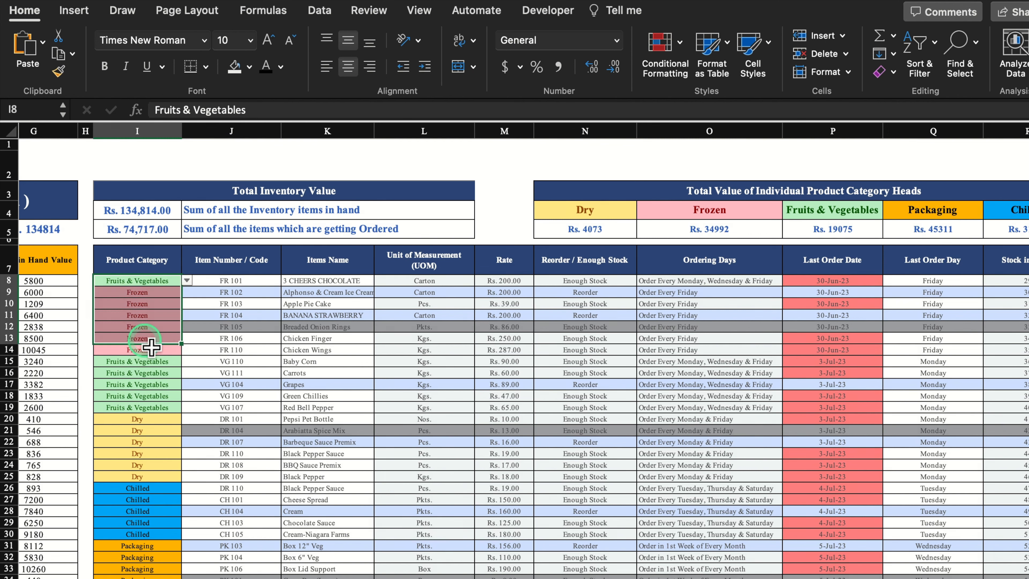
key(Delete)
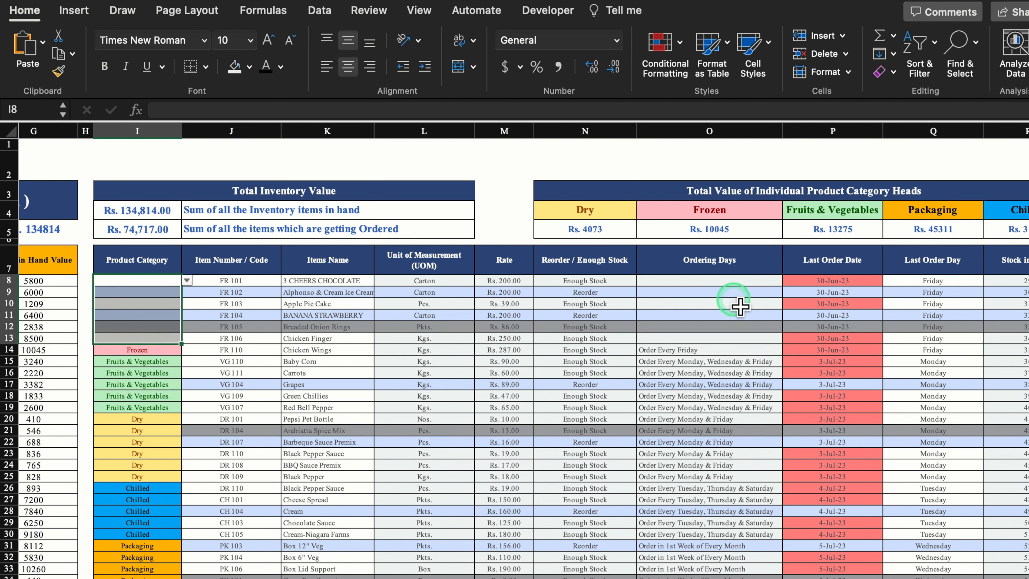
key(super+z)
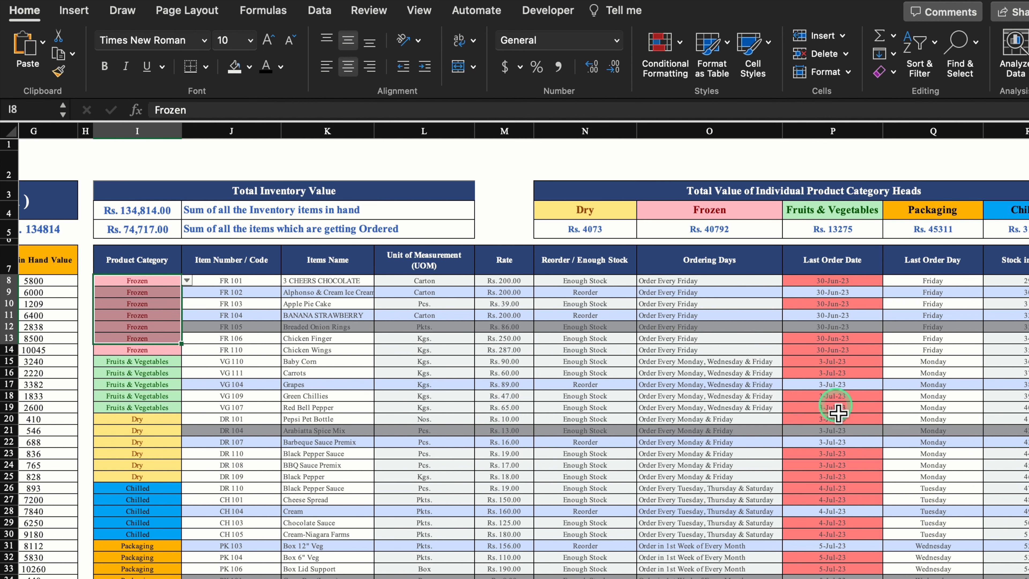
Step: Examine the ordering columns through Item Discontinued, including Reorder Level as per Forecasting
scroll(843, 411, right, 10)
scroll(404, 574, right, 2)
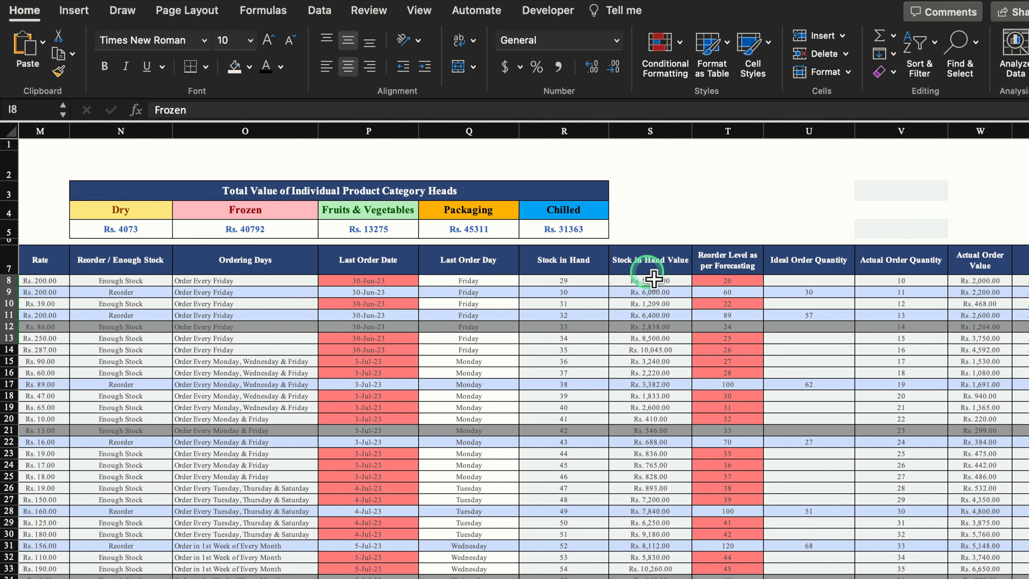
click(728, 260)
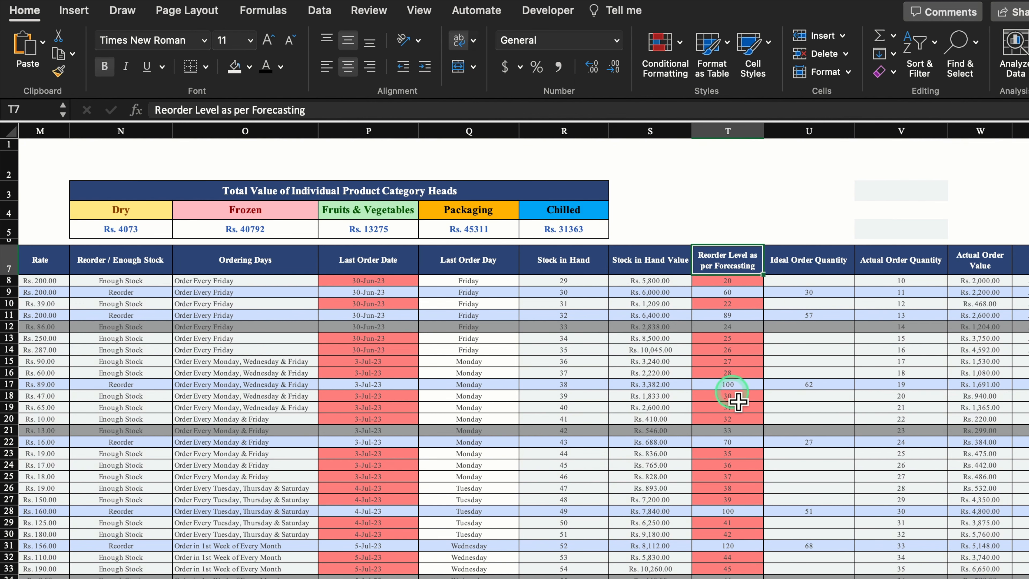
scroll(789, 237, right, 2)
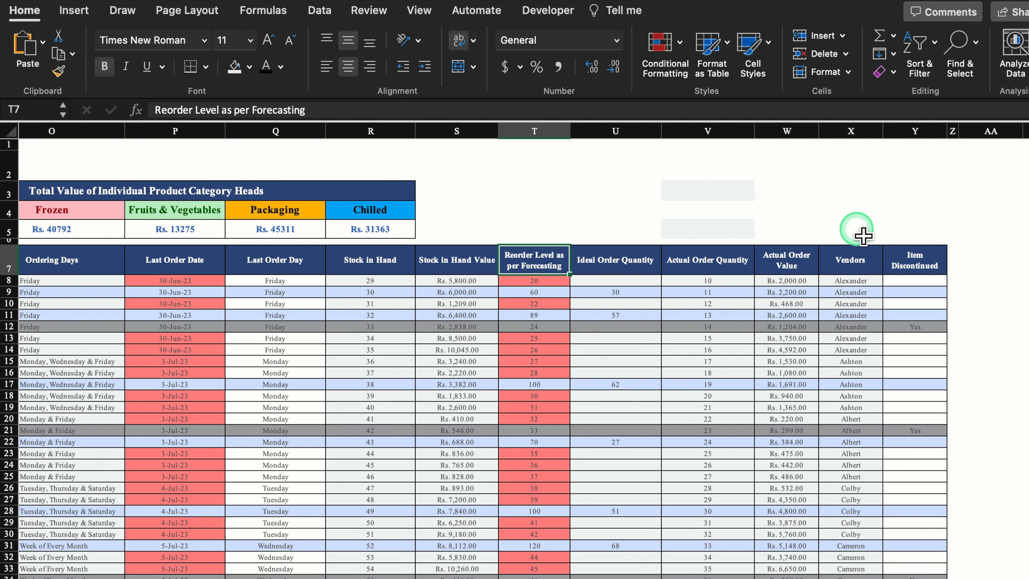
scroll(506, 574, left, 5)
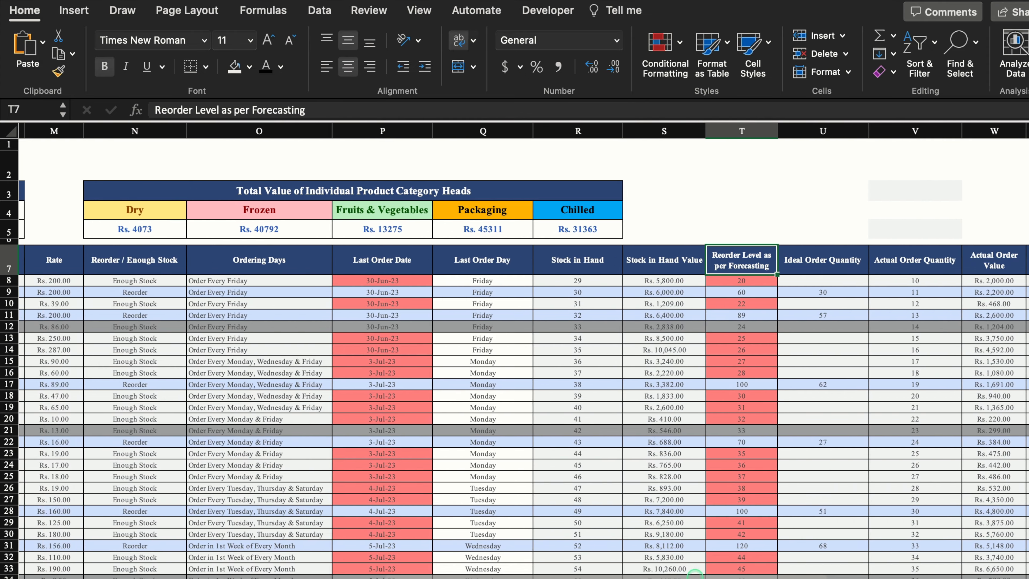
Step: Clear the Frozen product categories in I8:I14, check the effect on the Vendors column, and undo the deletion
scroll(695, 576, left, 10)
drag(136, 281, 144, 350)
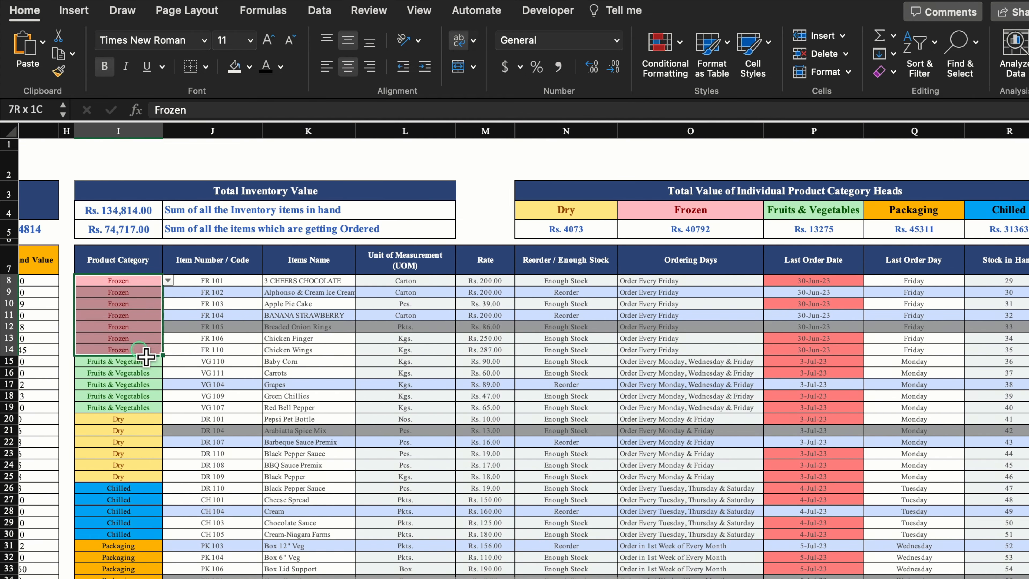
key(Delete)
scroll(485, 569, right, 10)
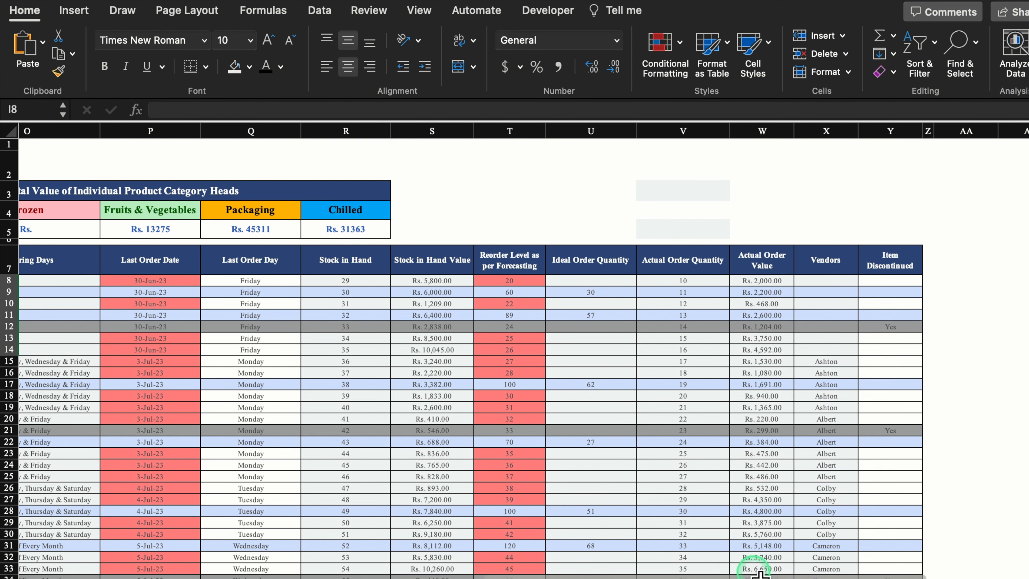
key(super+z)
scroll(753, 566, left, 3)
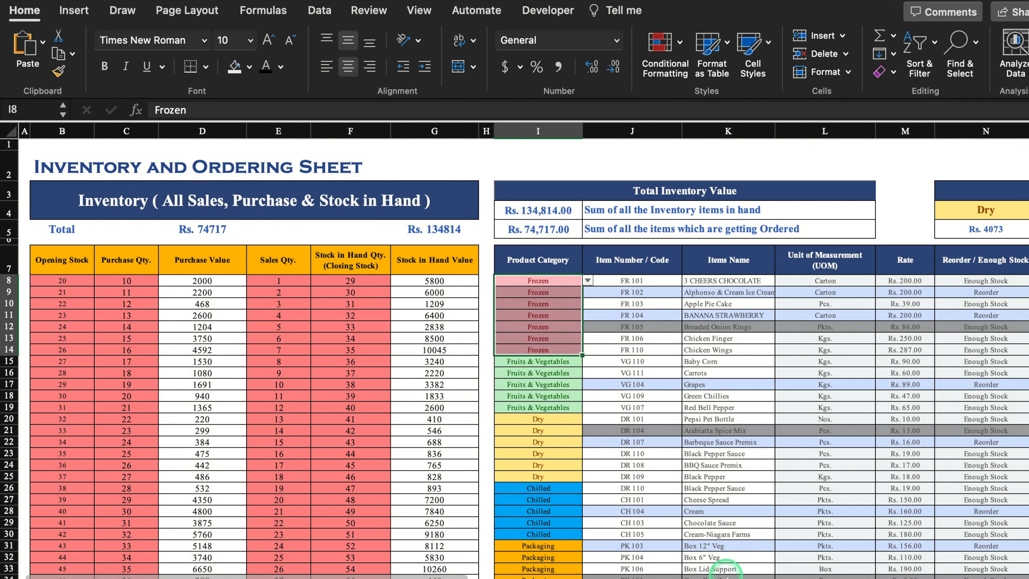
Step: Review the Items & Vendor List sheet, including its UOM and Rate columns
scroll(754, 565, right, 15)
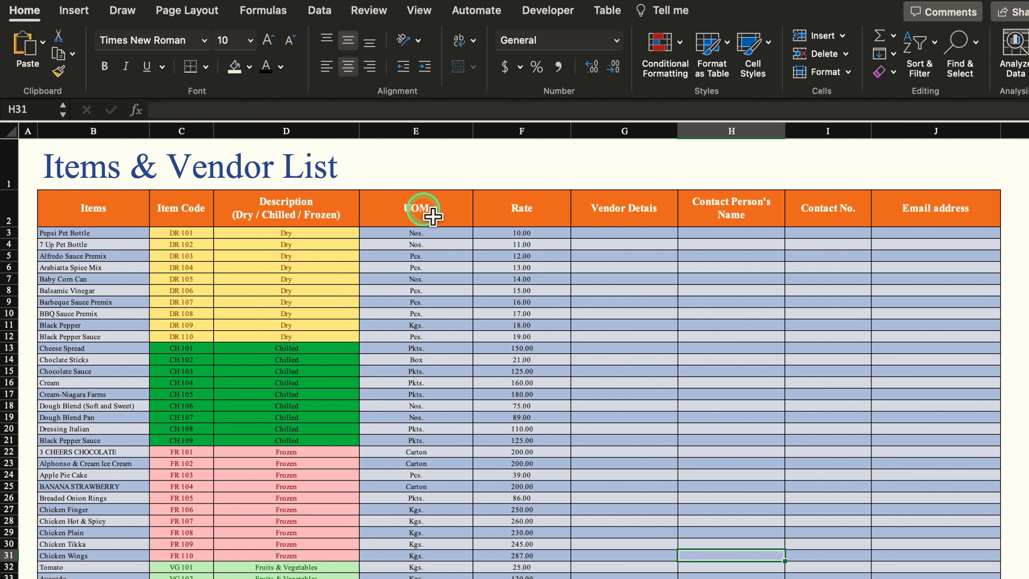
click(417, 213)
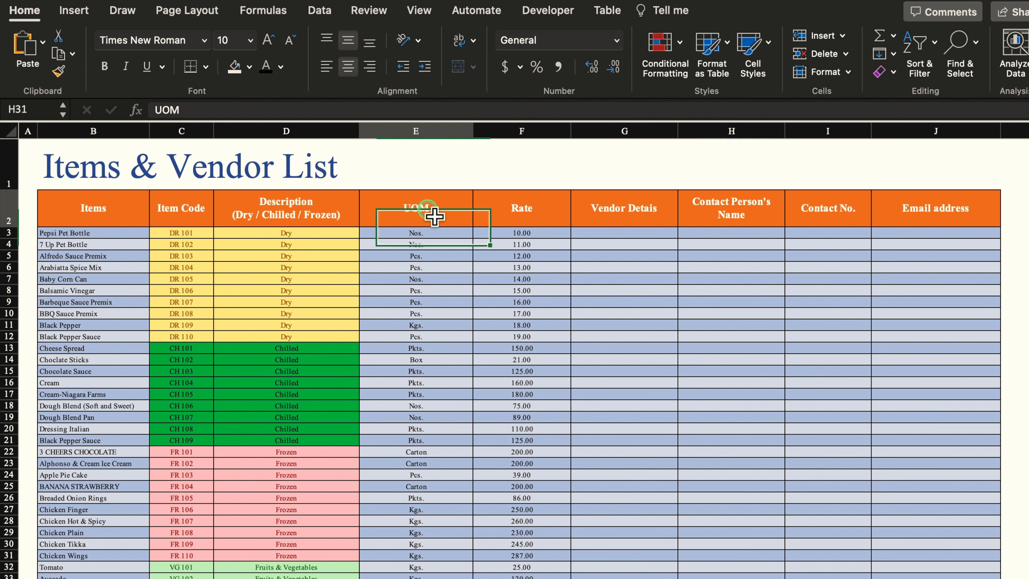
click(537, 221)
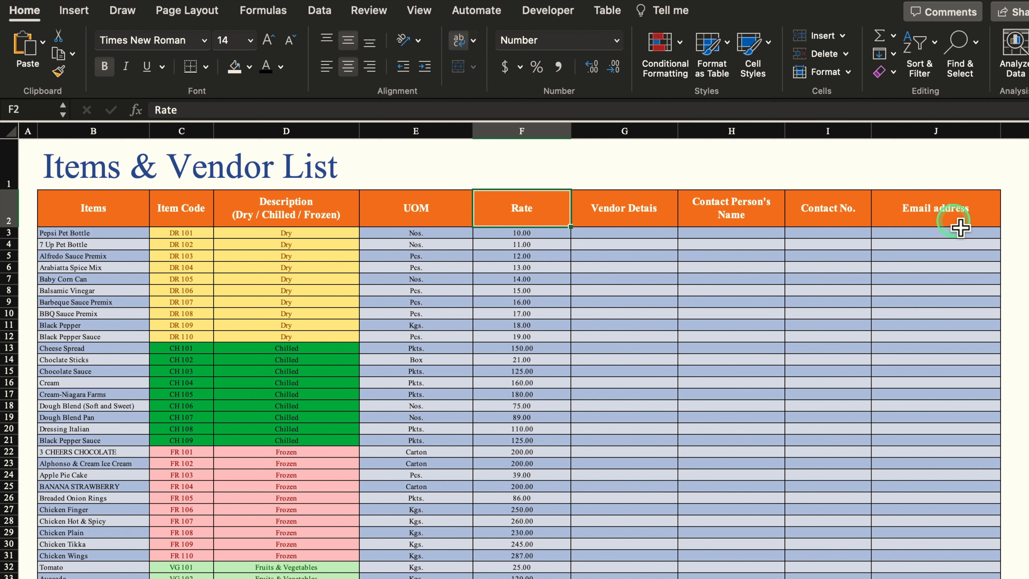
Step: Examine the Product Category, Vendors Name, Ordering Days and Products Filtered List columns on the lookup sheet
click(317, 578)
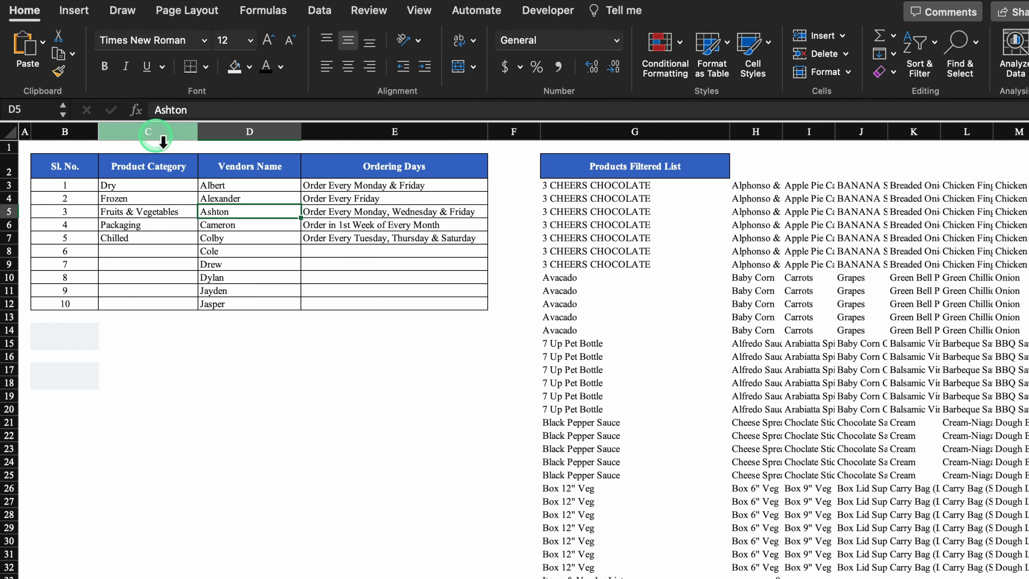
click(158, 134)
click(235, 133)
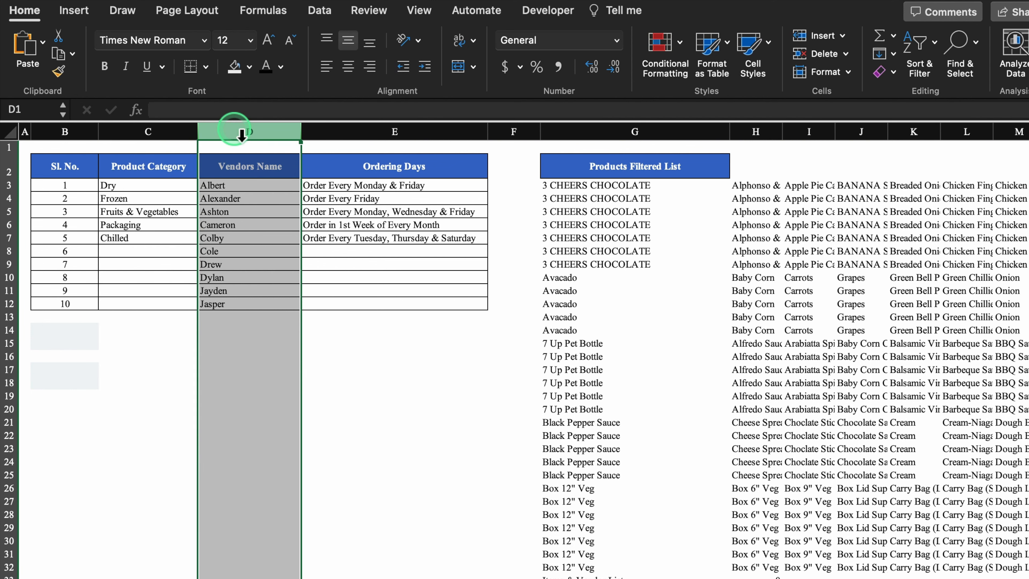
click(347, 133)
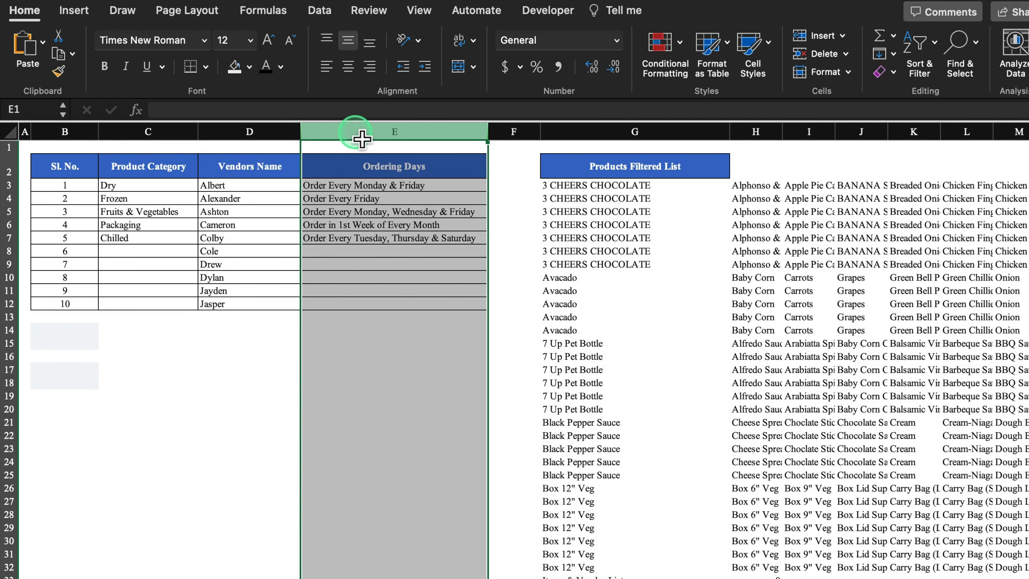
click(608, 170)
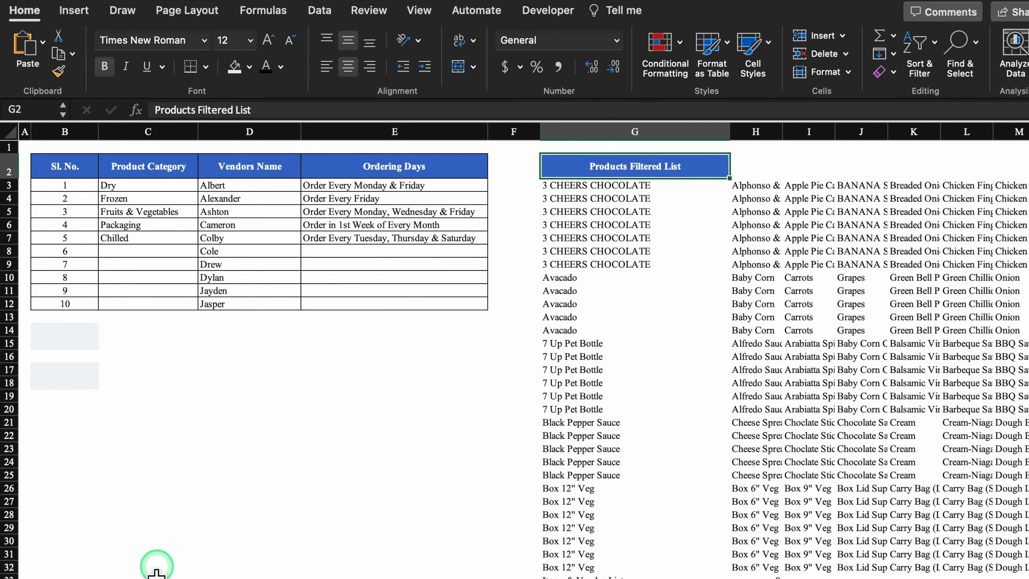
click(166, 569)
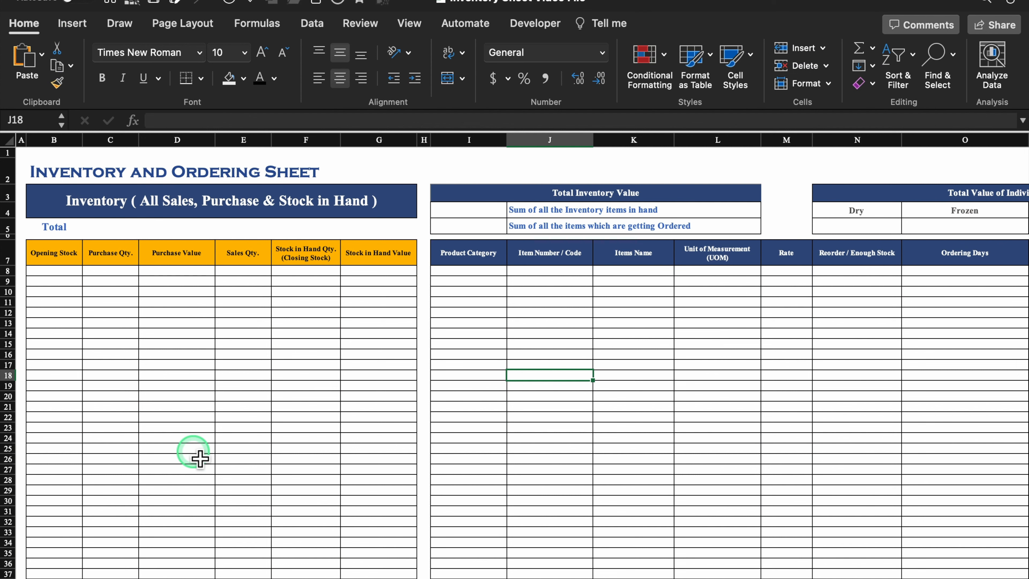
Step: Fill the blank inventory sheet's Reorder Level as per Forecasting cells from T8 down with the recently used light red
click(61, 257)
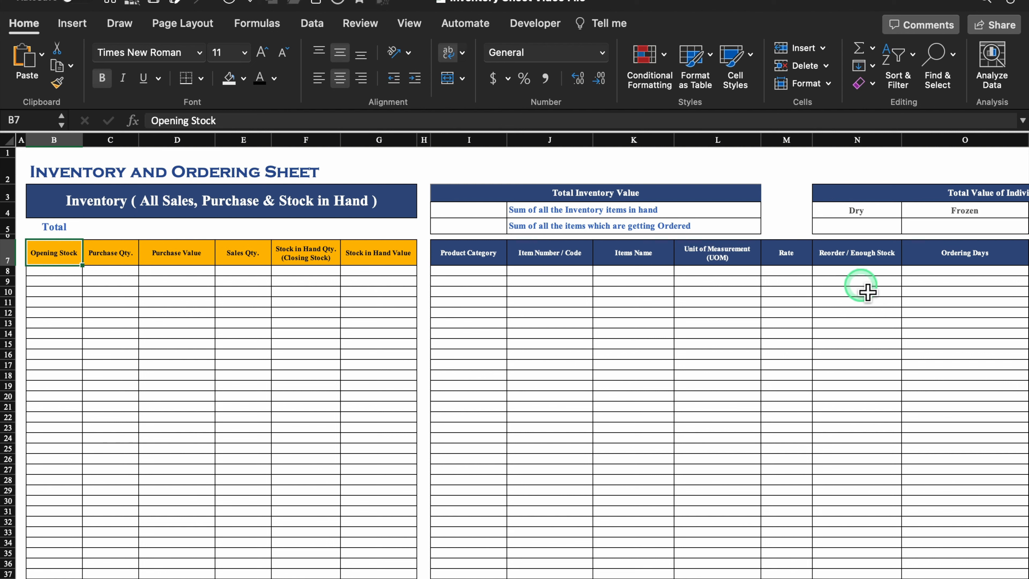
scroll(478, 355, right, 10)
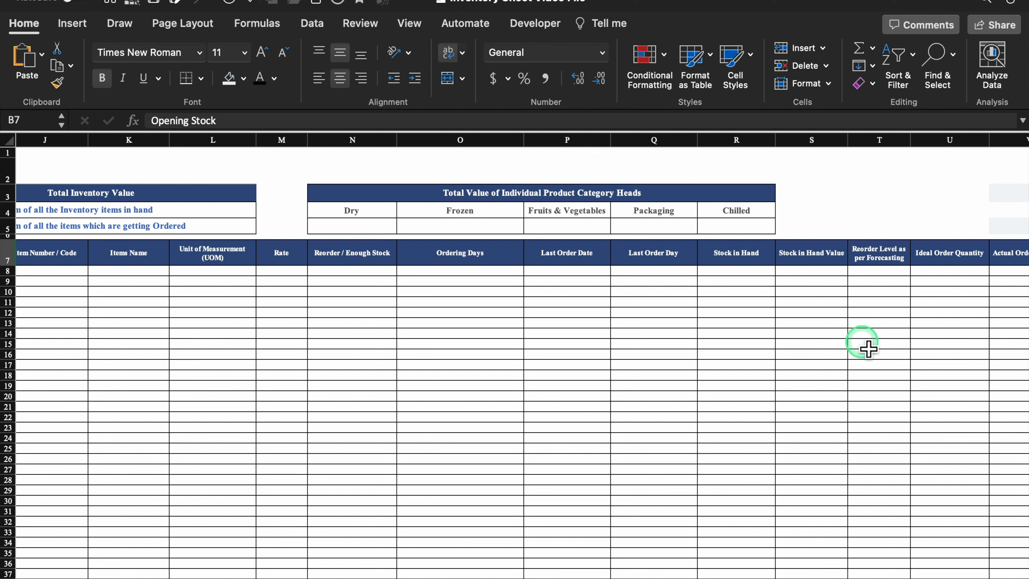
click(883, 271)
drag(888, 286, 894, 574)
click(243, 79)
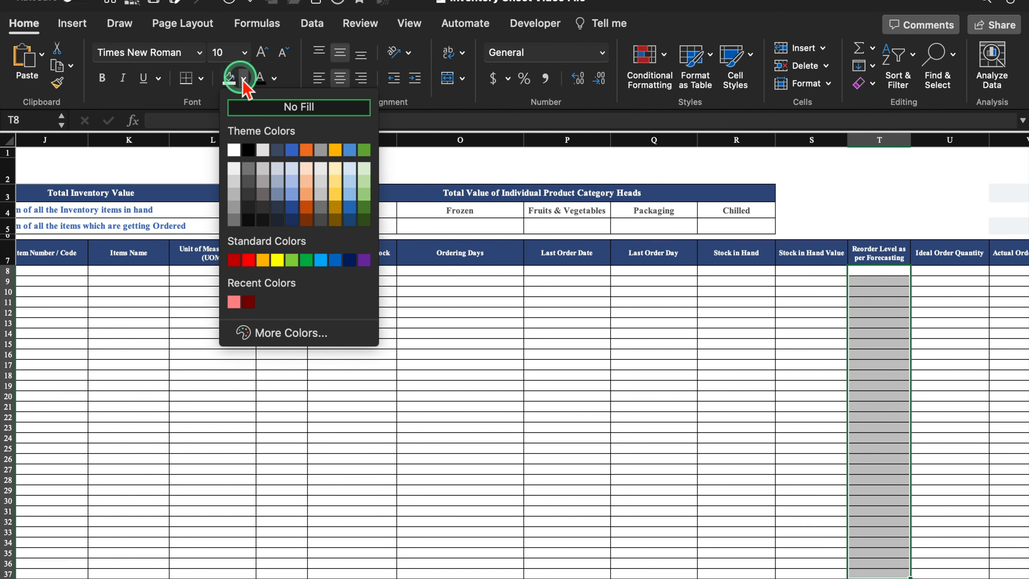
click(234, 301)
Step: Add a list validation offering Yes to the Item Discontinued cells from Y8 down, and choose Yes in Y8
scroll(500, 571, right, 10)
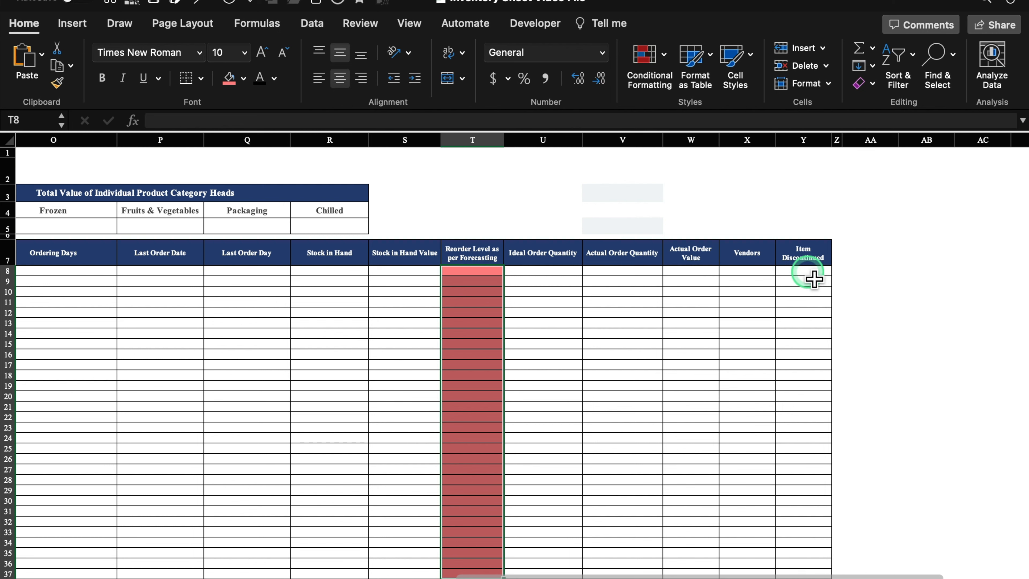
drag(814, 276, 819, 573)
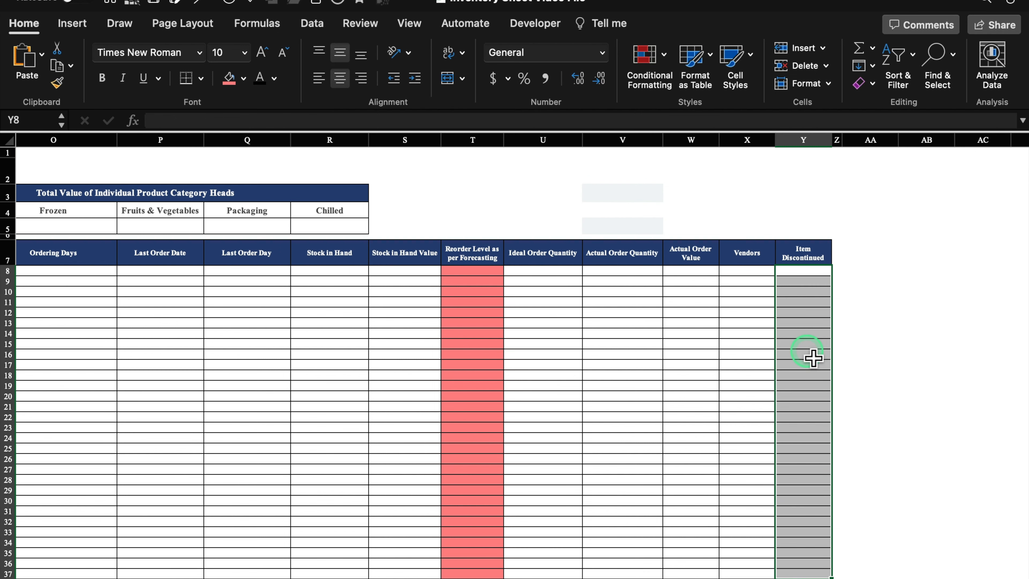
click(311, 24)
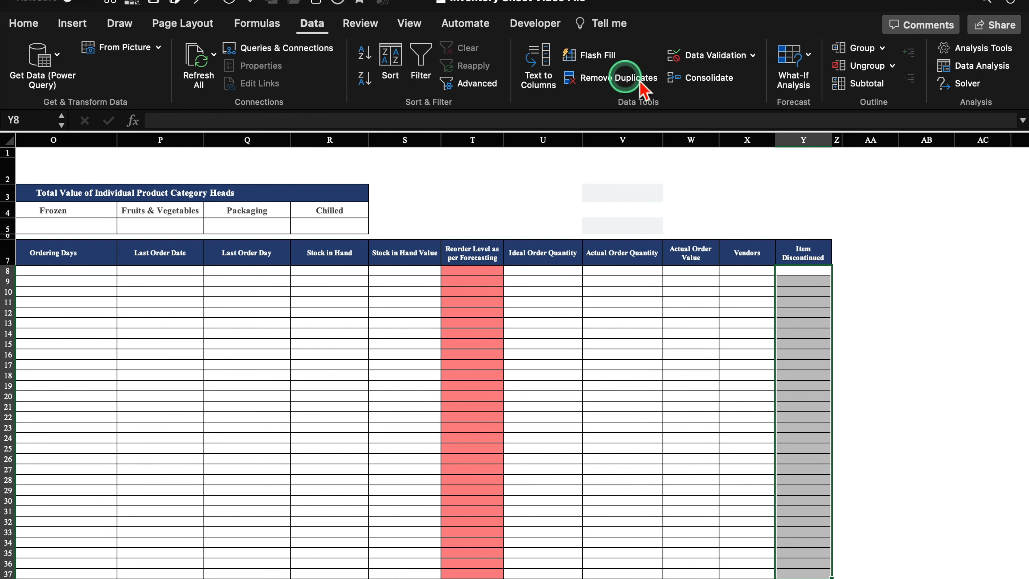
click(715, 56)
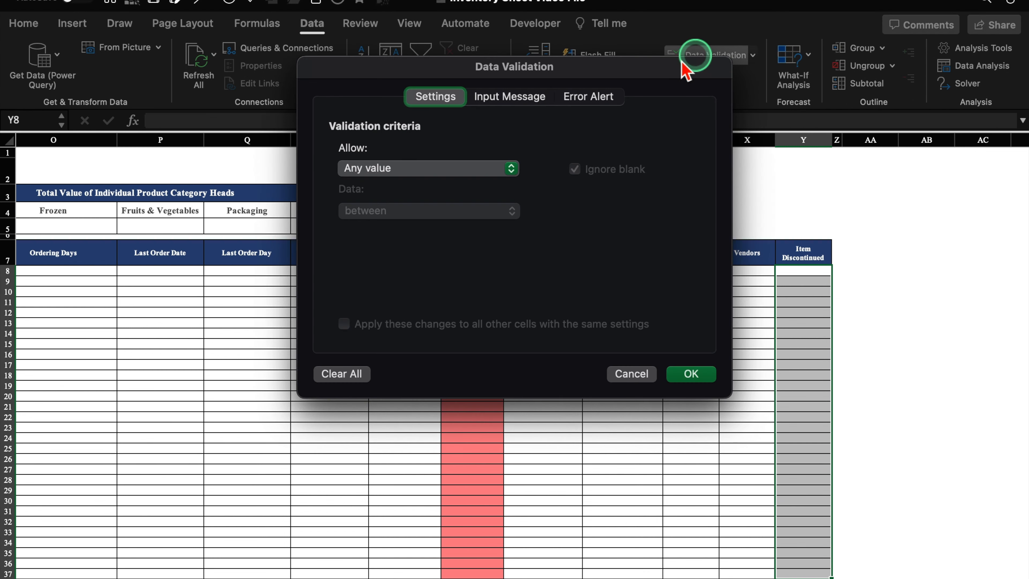
click(509, 172)
click(419, 230)
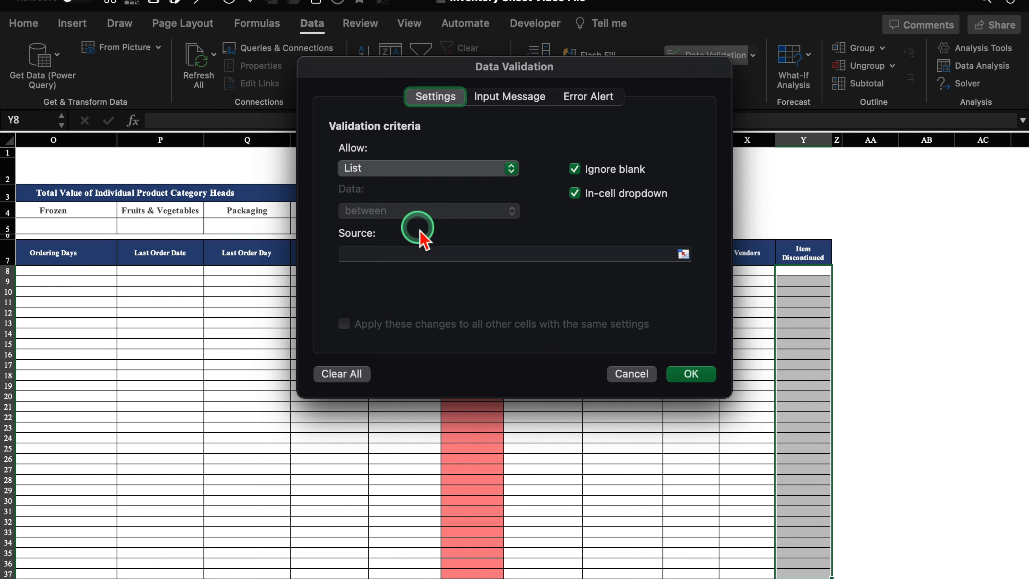
click(423, 254)
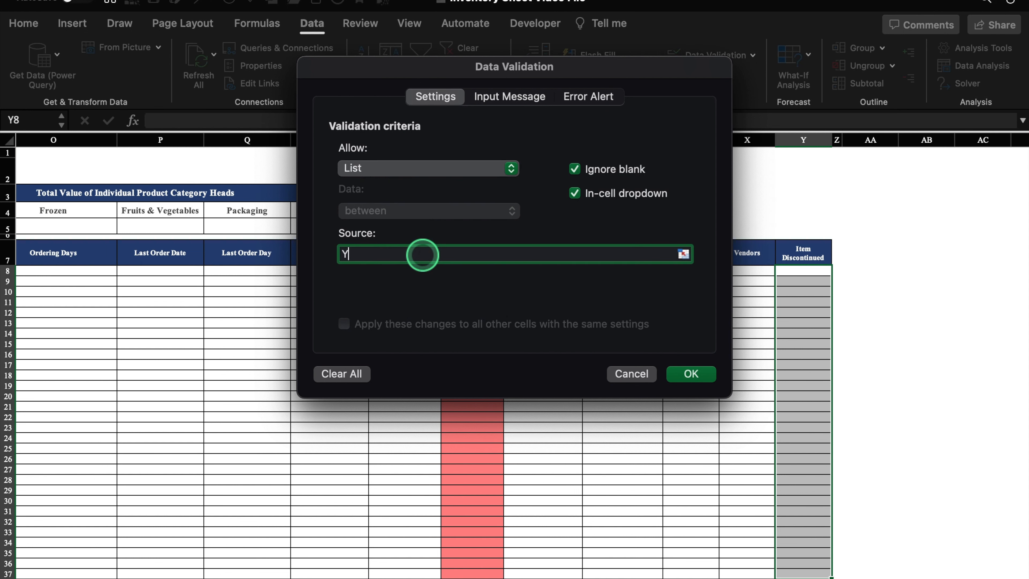
click(691, 373)
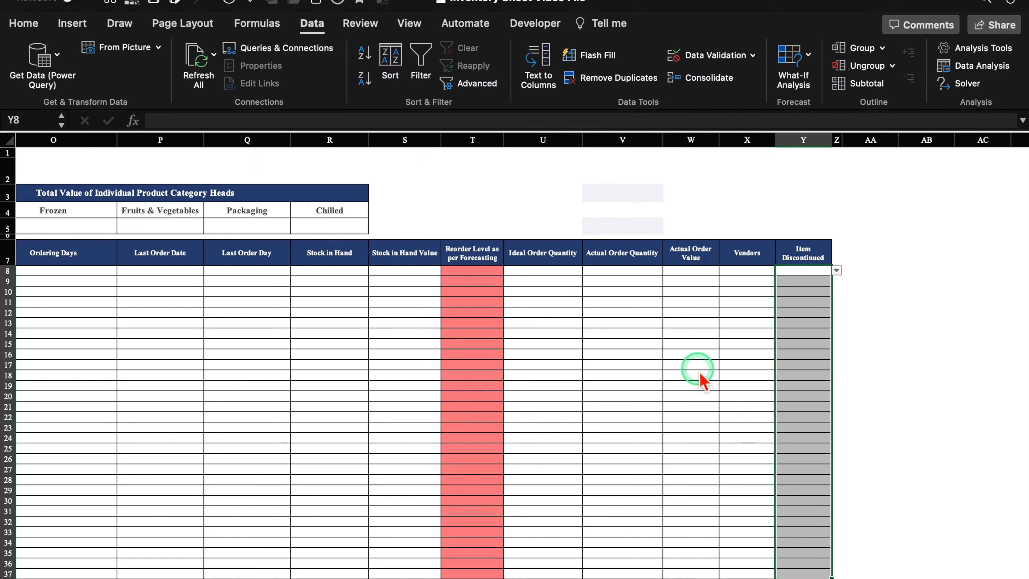
click(836, 270)
click(820, 288)
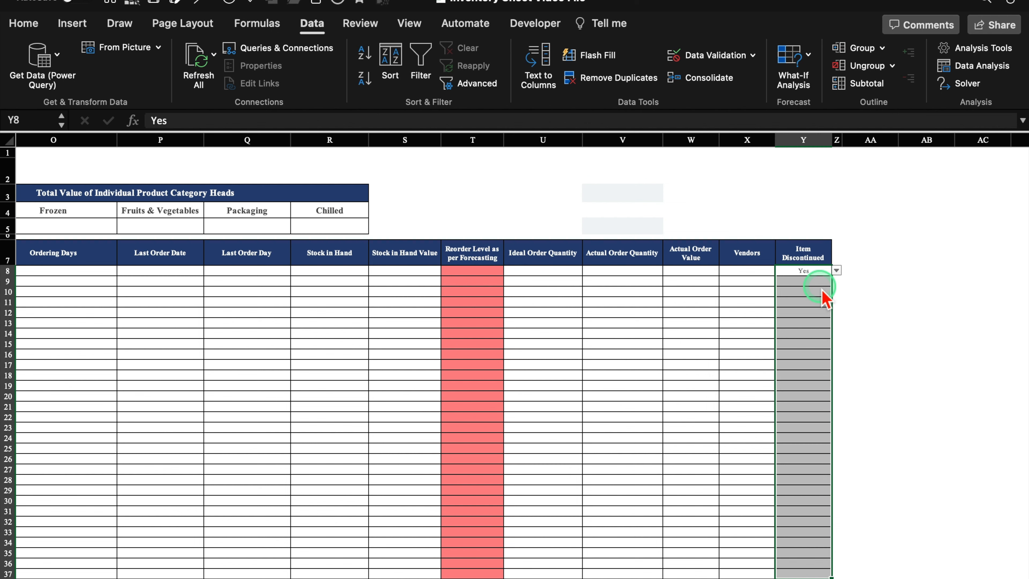
Step: Fill the Opening Stock, Purchase Qty., Sales Qty. and Stock in Hand Qty. cells from row 8 down with the same light red
drag(673, 574, 223, 574)
click(51, 271)
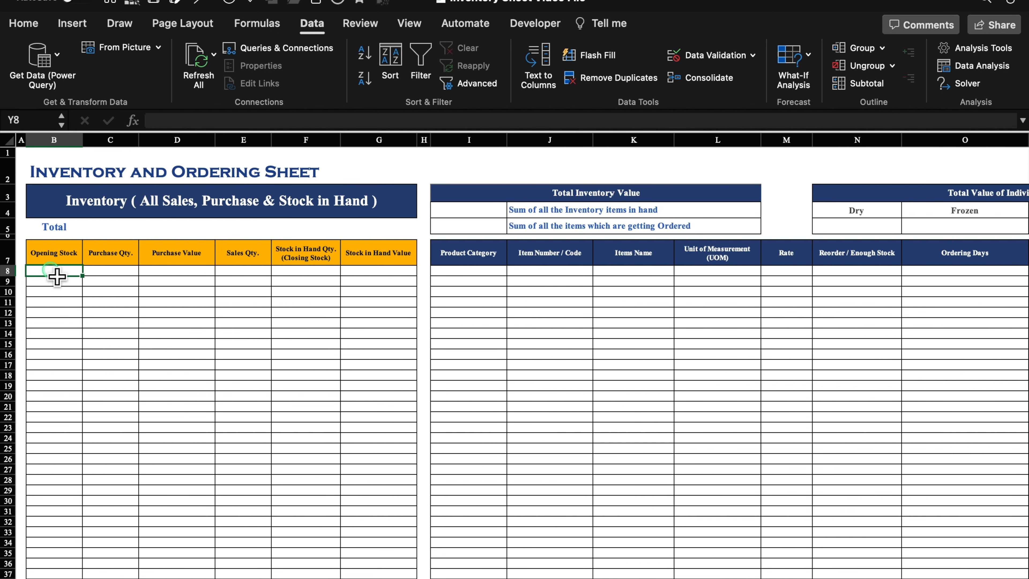
drag(80, 271, 120, 573)
click(24, 23)
click(229, 78)
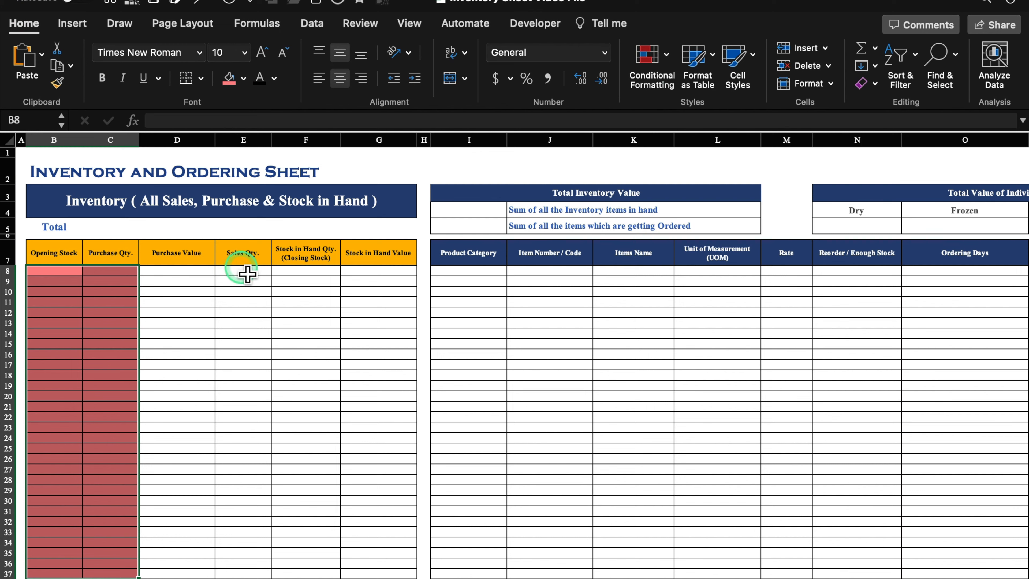
drag(247, 277, 329, 576)
click(228, 78)
click(549, 416)
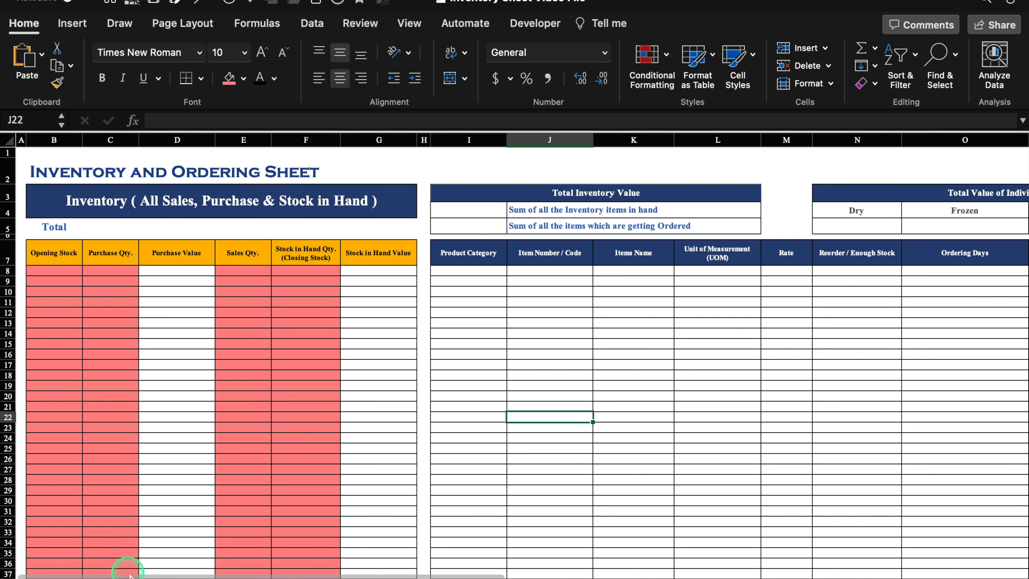
Step: On the items sheet, copy the title text "Items & Vendor List" from B1 and clear it from the cell
click(219, 577)
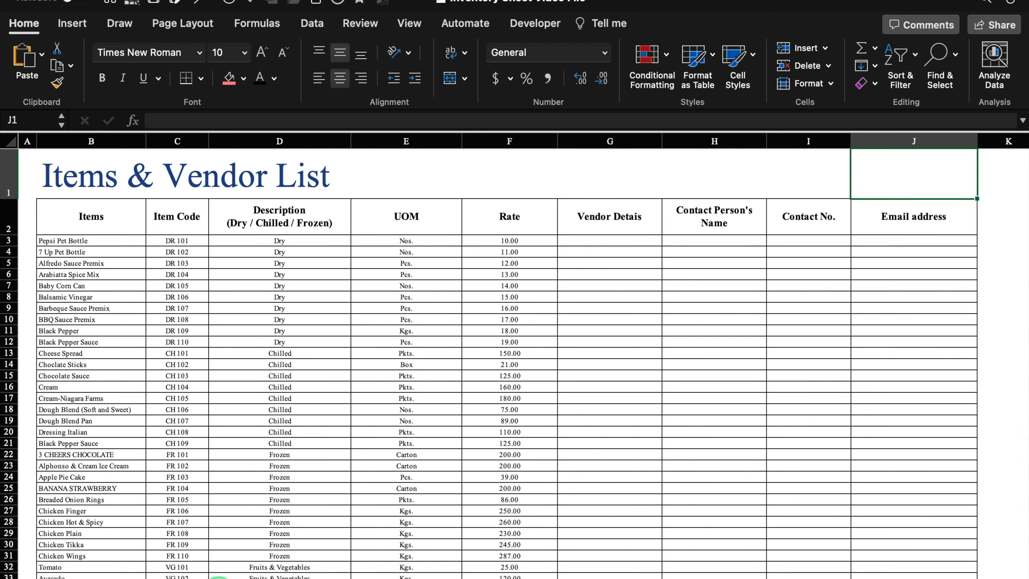
click(89, 186)
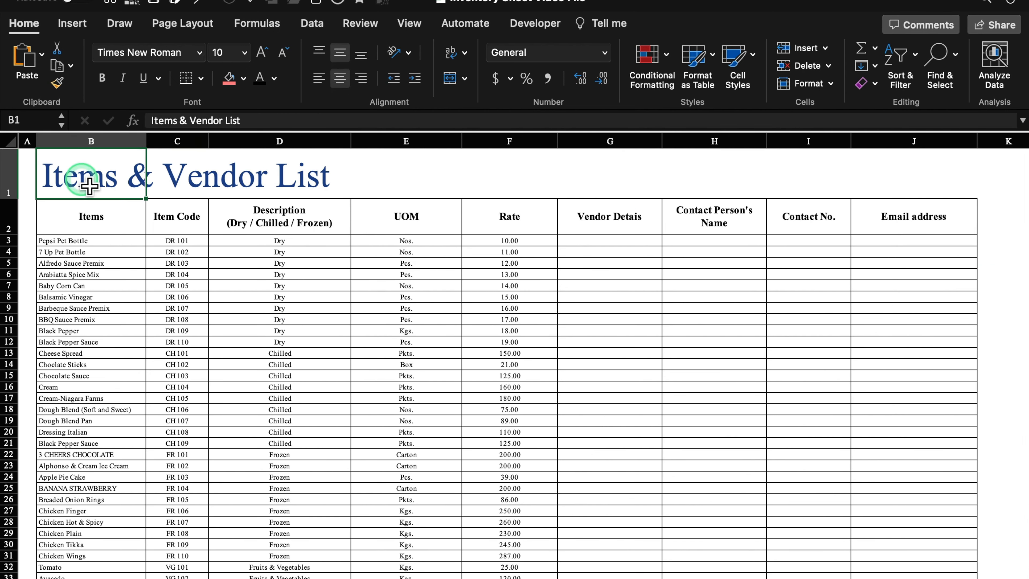
drag(280, 119, 121, 134)
key(super+c)
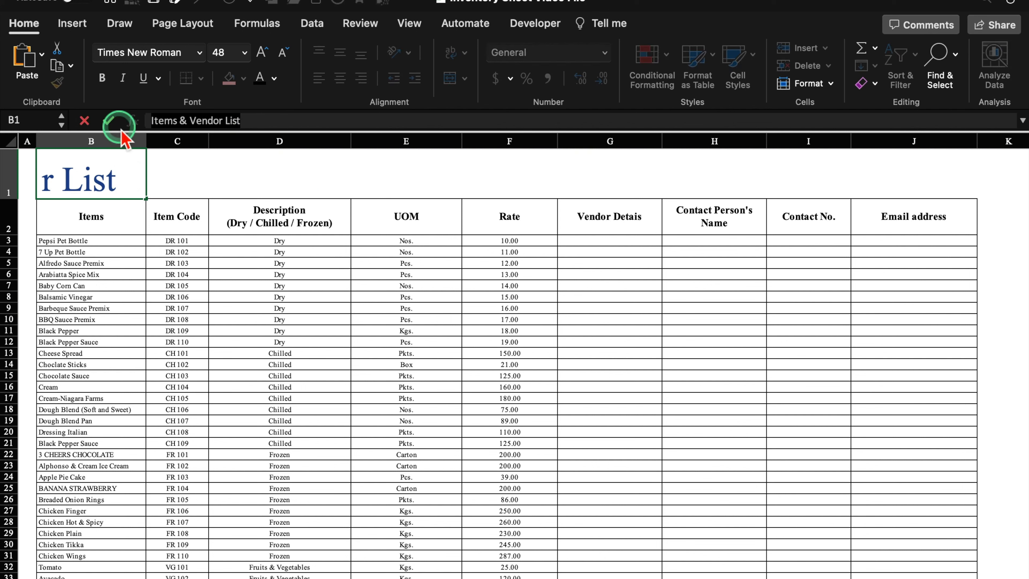
key(BackSpace)
Step: Convert the item list B2:J51 into a table with headers and hide its filter buttons
click(106, 225)
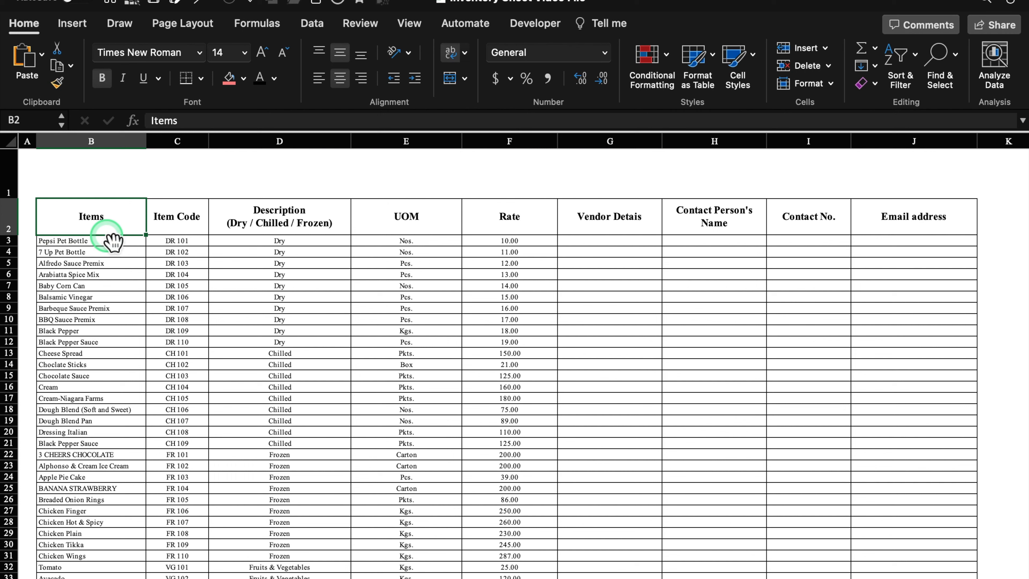
key(ctrl+shift+End)
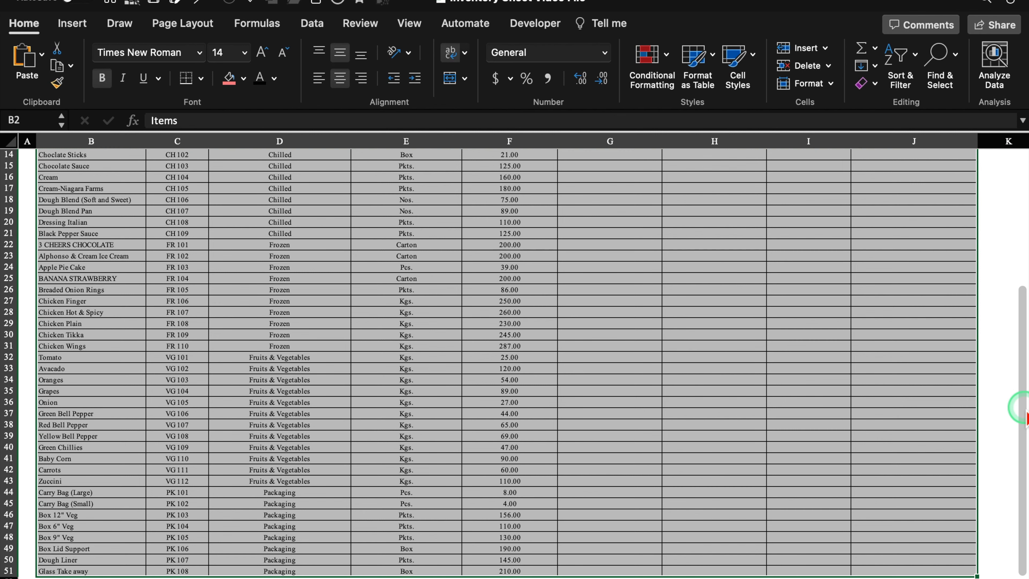
key(ctrl+t)
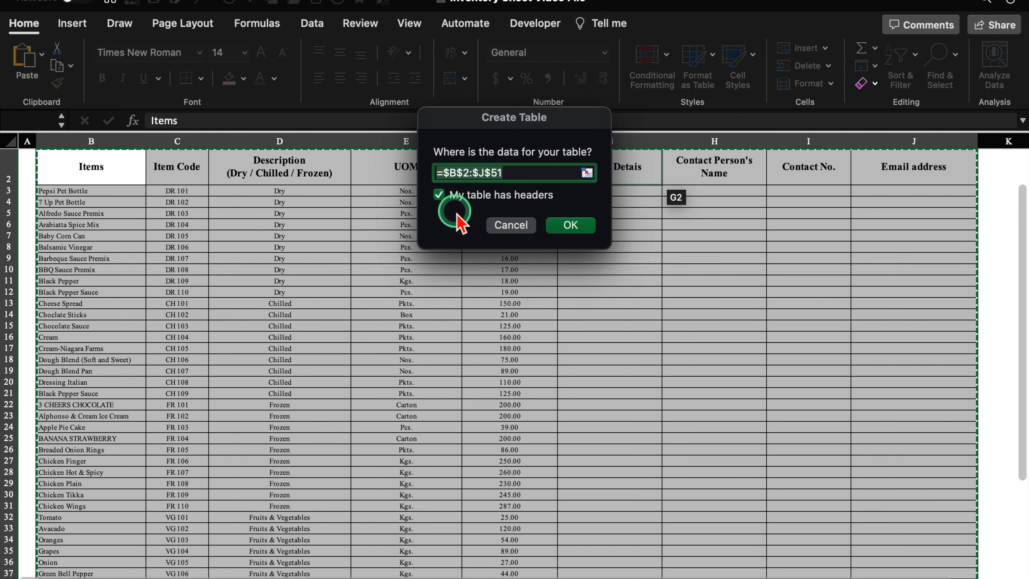
click(571, 225)
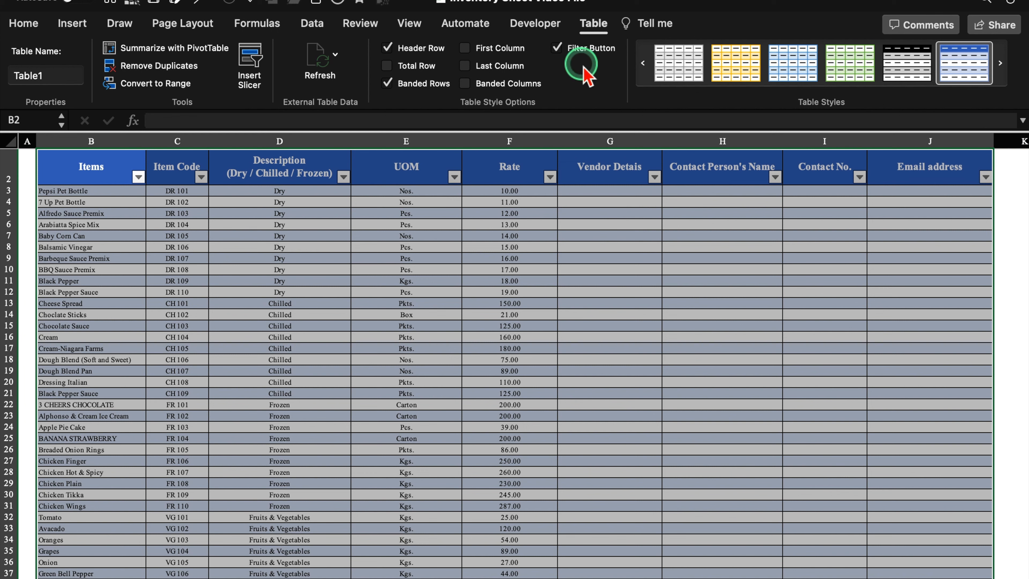
click(557, 48)
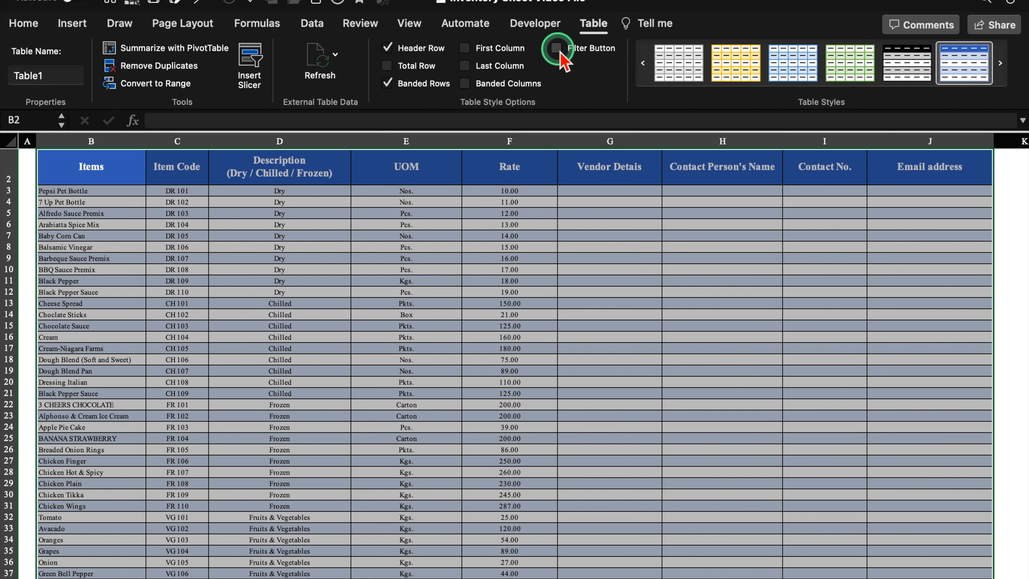
Step: Apply the dark table style with an orange header and blue banded rows to the items table
drag(1015, 368, 1018, 299)
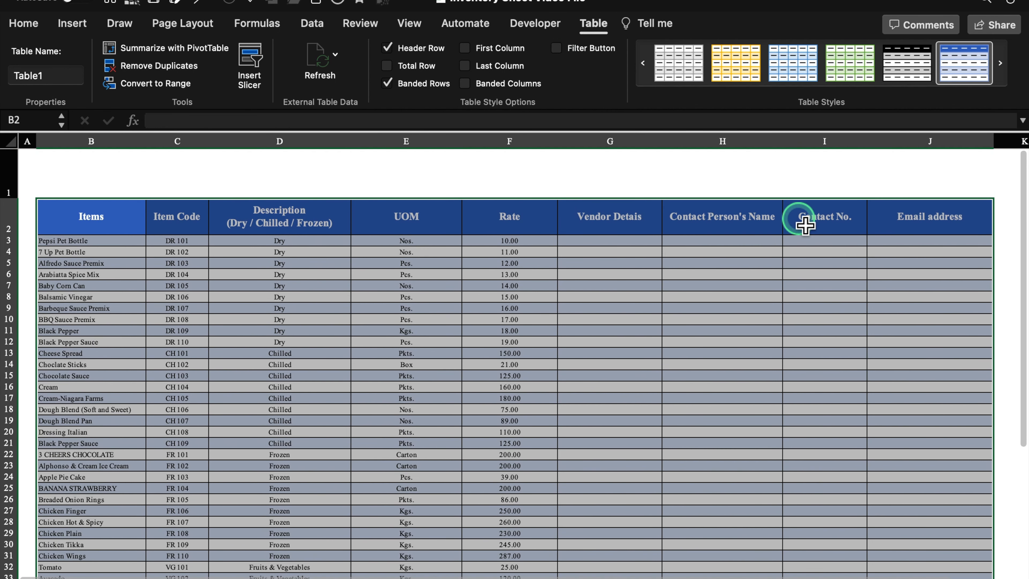
click(1000, 63)
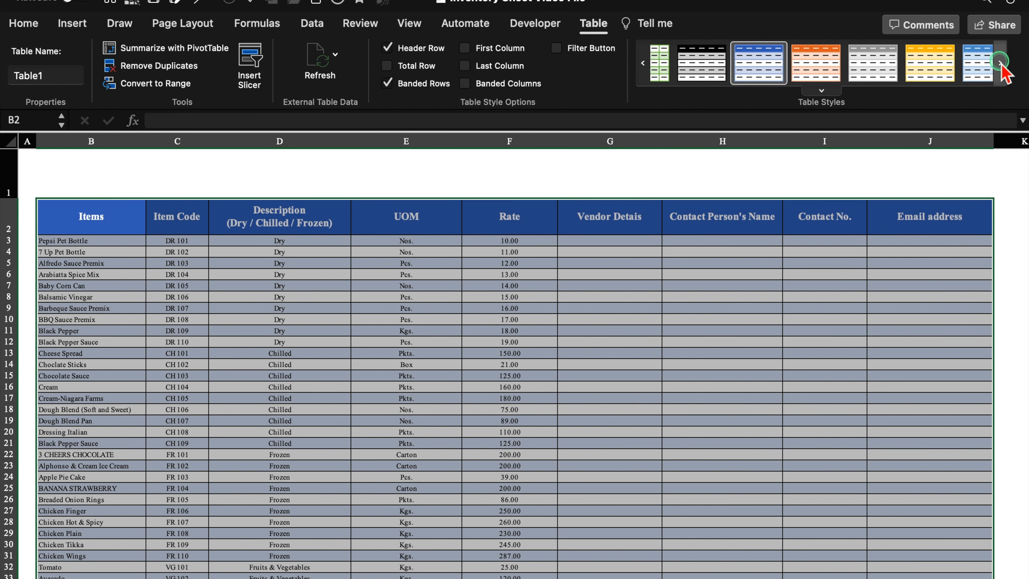
click(822, 90)
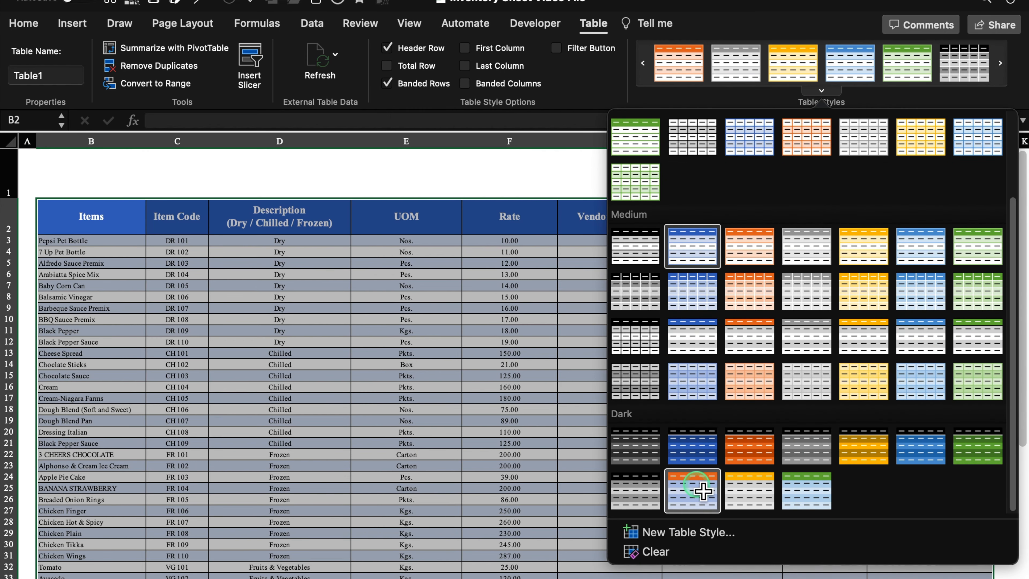
click(713, 490)
click(177, 286)
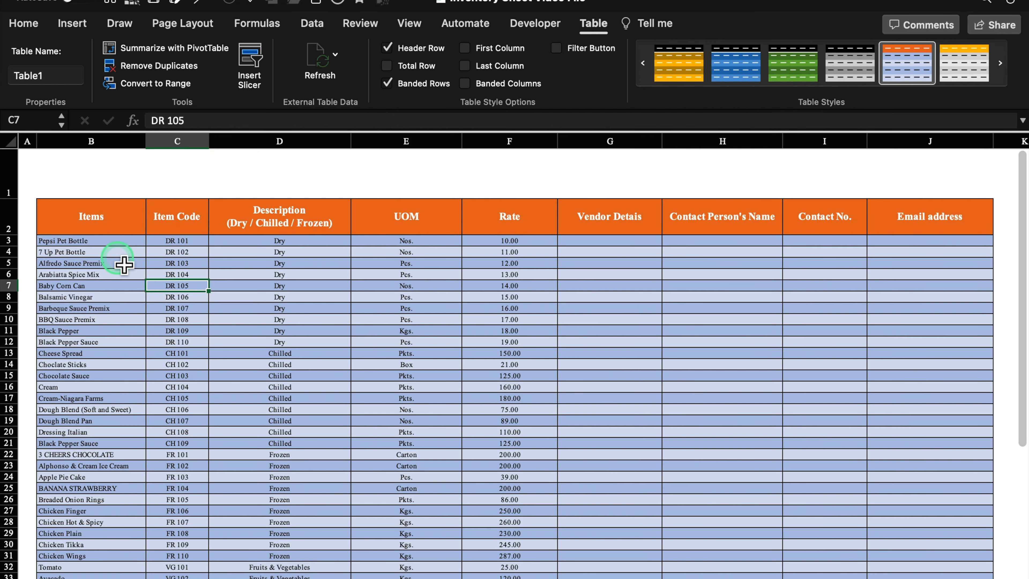
Step: Paste the copied title "Items & Vendor List" back into B1 above the table
click(85, 185)
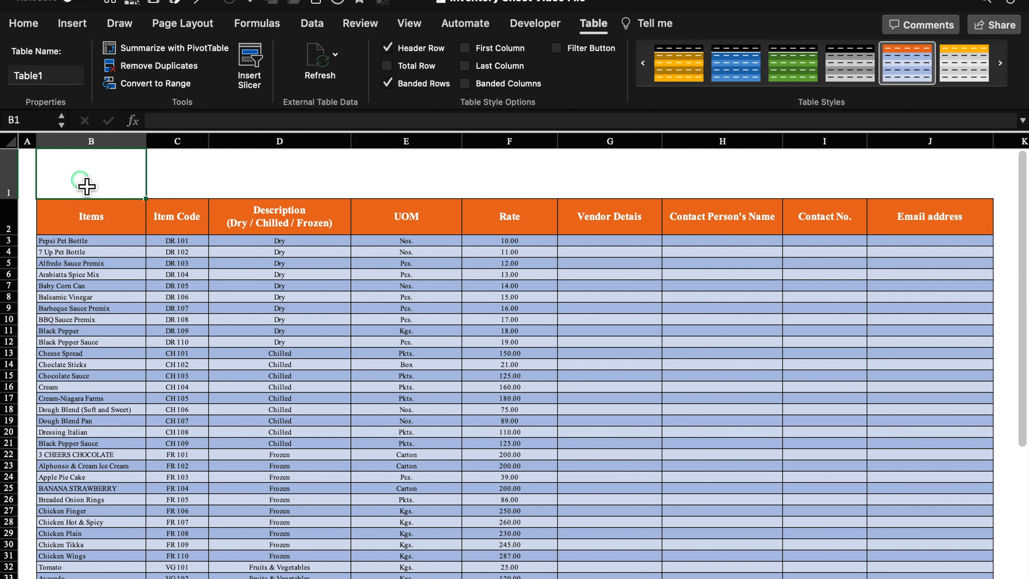
click(211, 121)
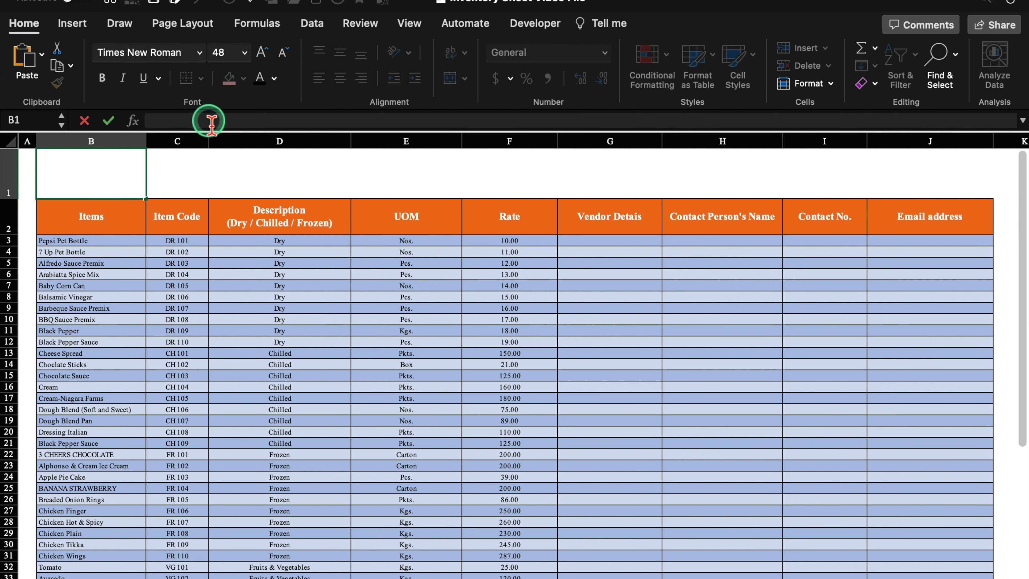
key(super+v)
click(279, 181)
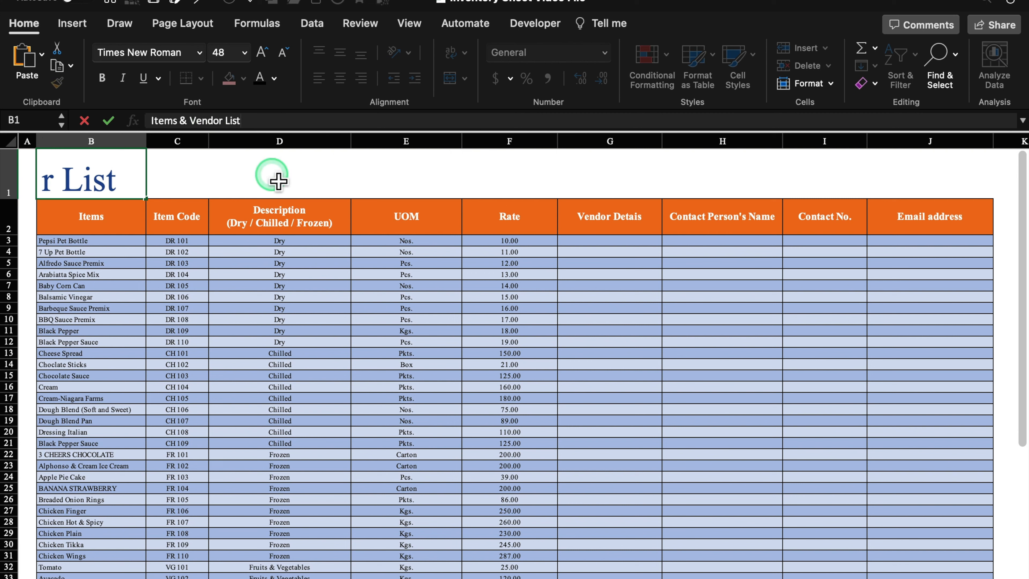
click(276, 286)
Step: Highlight cells in columns C and D containing the text FR with Light Red Fill with Dark Red Text
drag(178, 141, 275, 164)
click(666, 55)
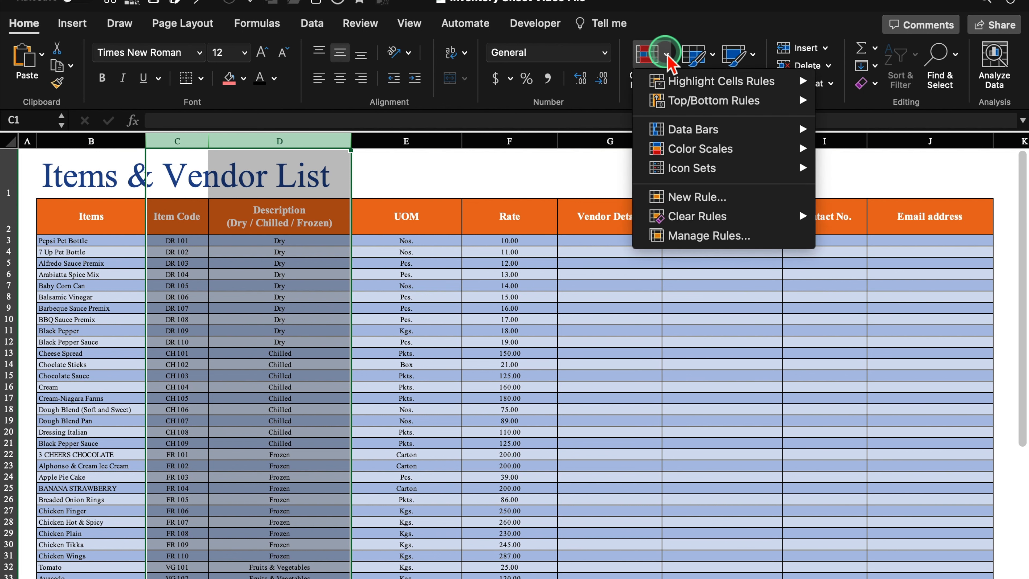
click(738, 83)
click(882, 162)
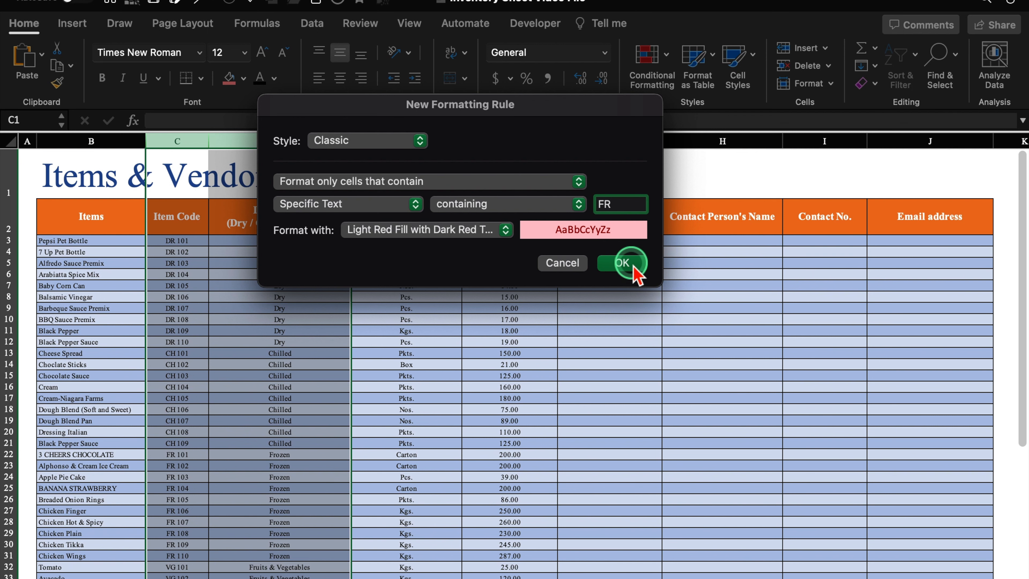
click(621, 263)
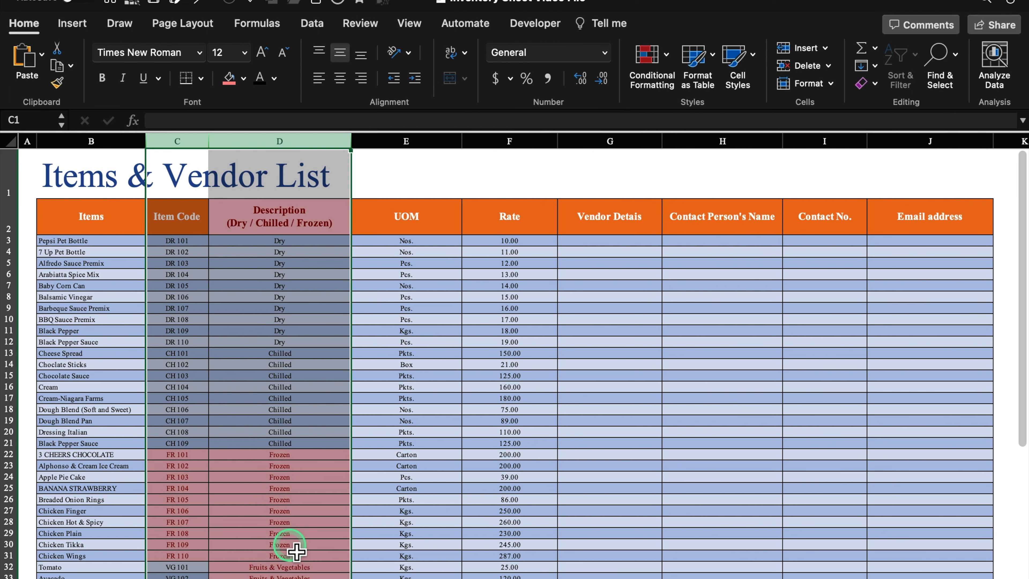
Step: Highlight cells in columns C and D containing the text Veg with Green Fill with Dark Green Text
click(667, 54)
mouse_move(730, 80)
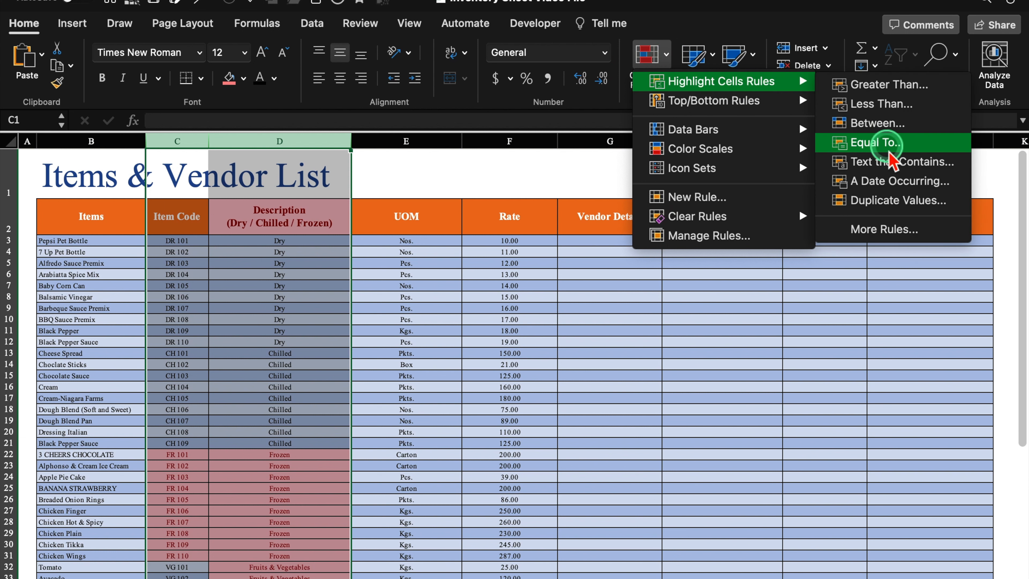
click(888, 161)
click(616, 208)
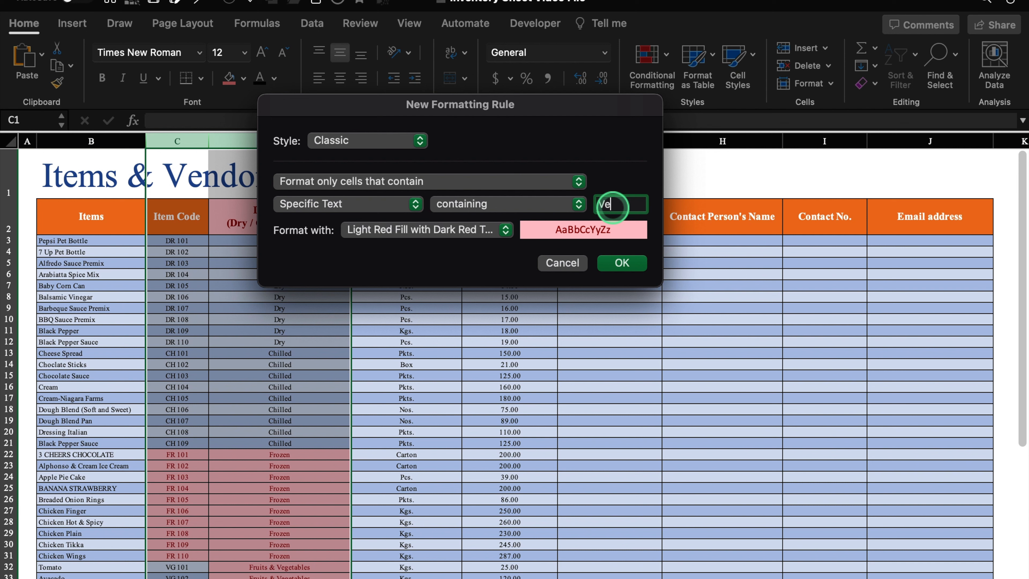
text(Veg)
click(505, 230)
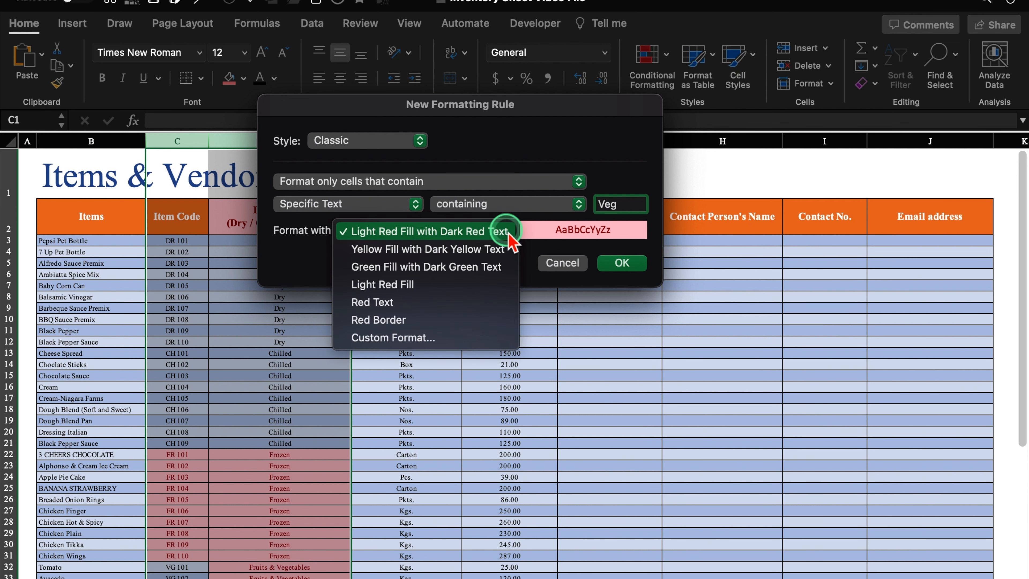
click(488, 267)
click(637, 263)
Step: Highlight cells in columns C and D containing the text DR with Yellow Fill with Dark Yellow Text
click(664, 53)
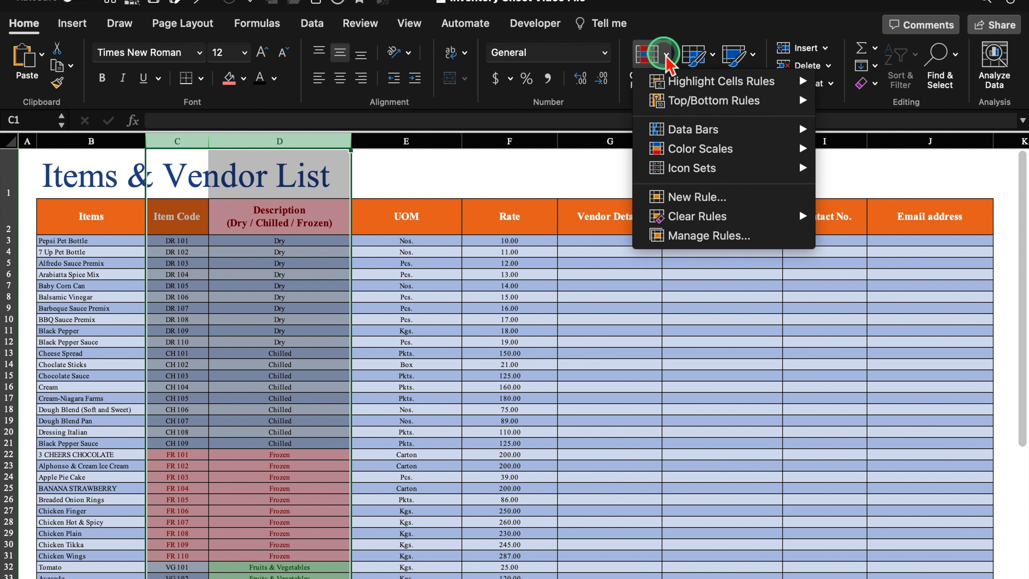
mouse_move(754, 86)
click(882, 161)
click(606, 205)
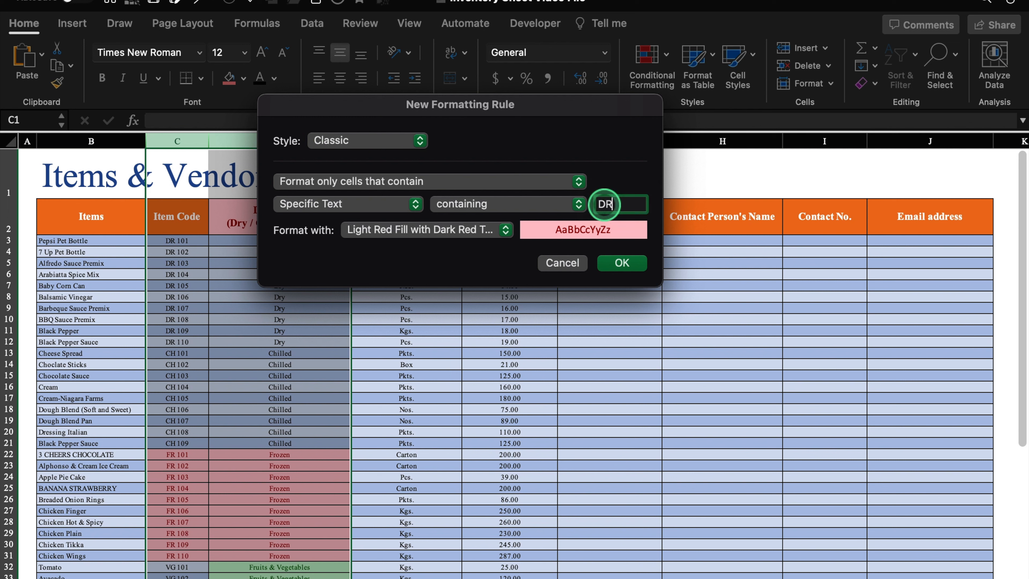
click(502, 230)
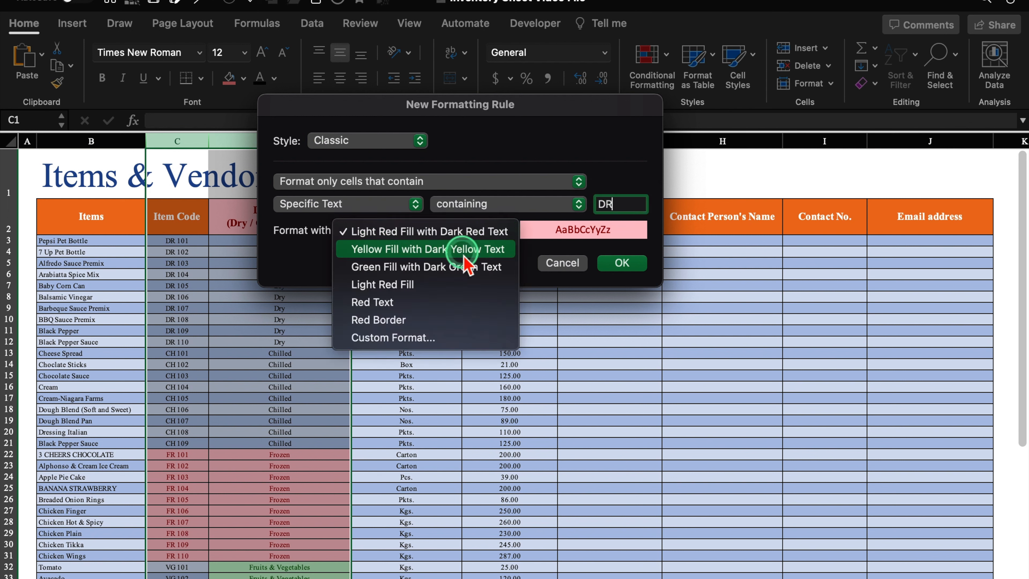
click(465, 249)
click(625, 263)
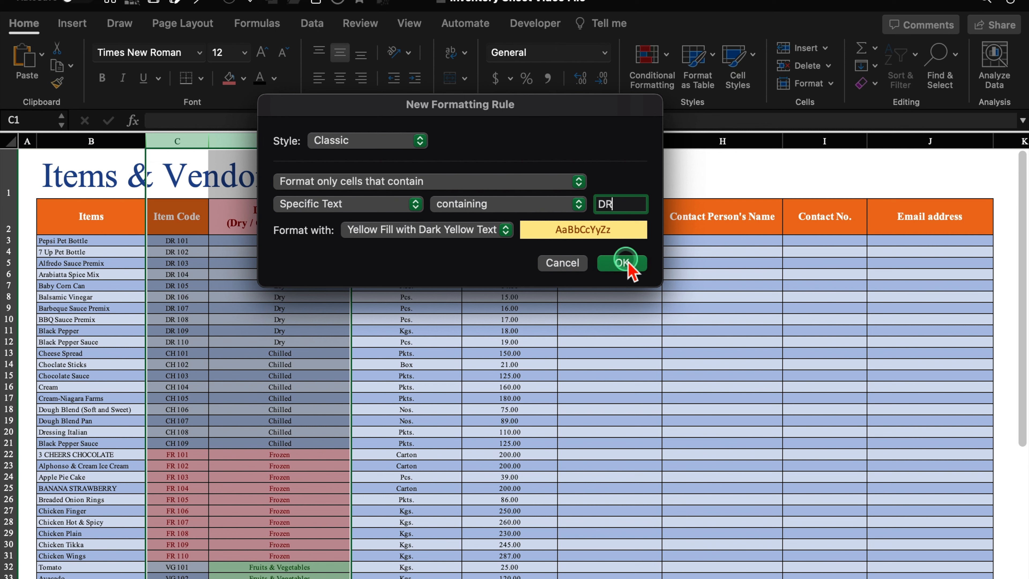
Step: Highlight cells in columns C and D containing the text Ch with a custom format using a standard light blue background fill
click(663, 65)
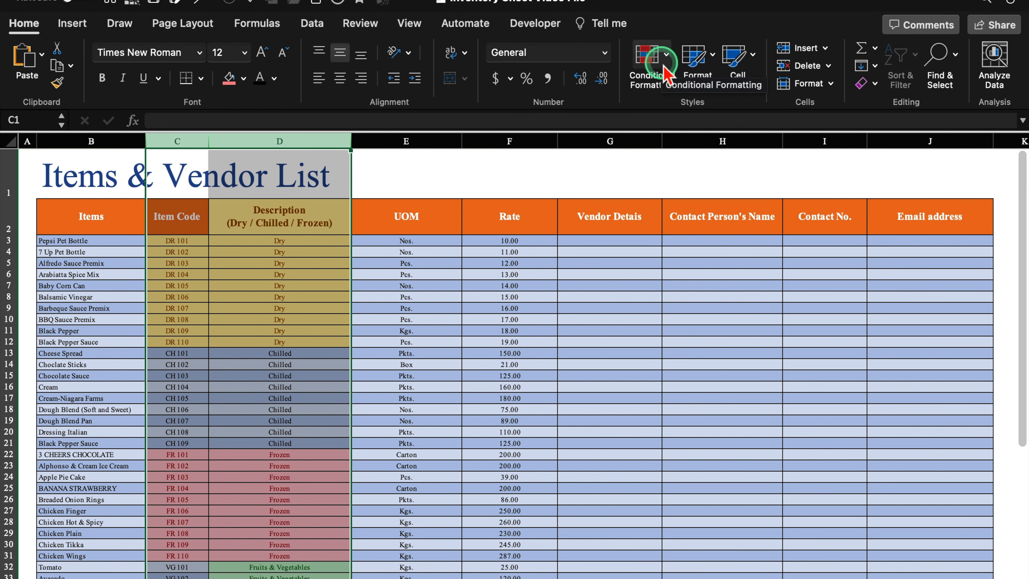
click(666, 63)
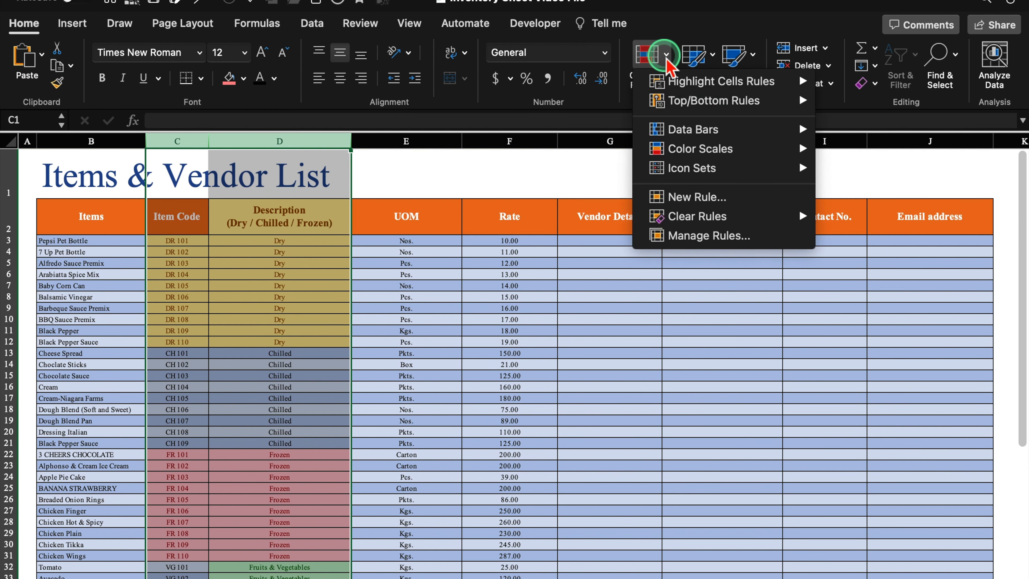
mouse_move(757, 83)
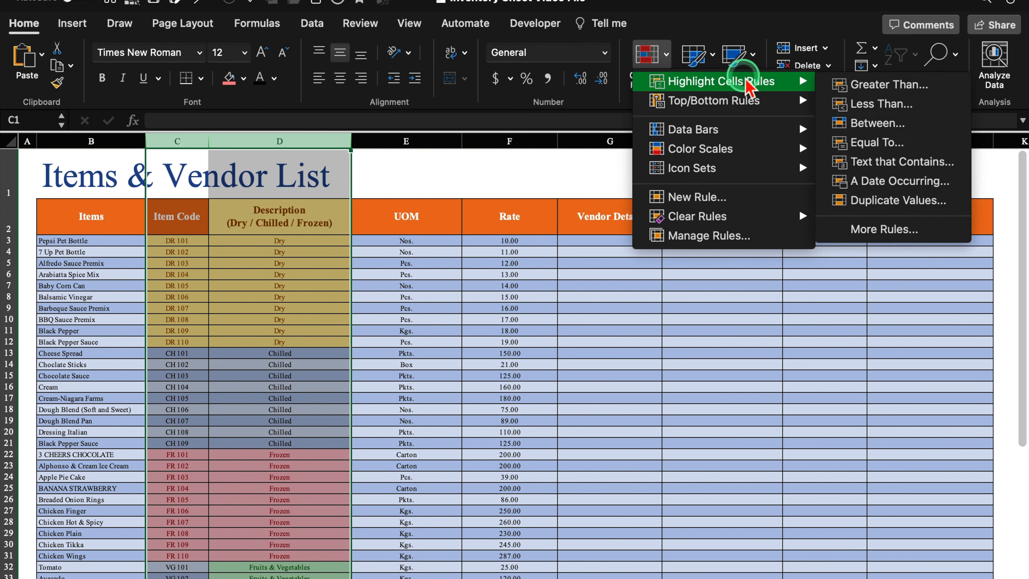
click(888, 160)
click(617, 205)
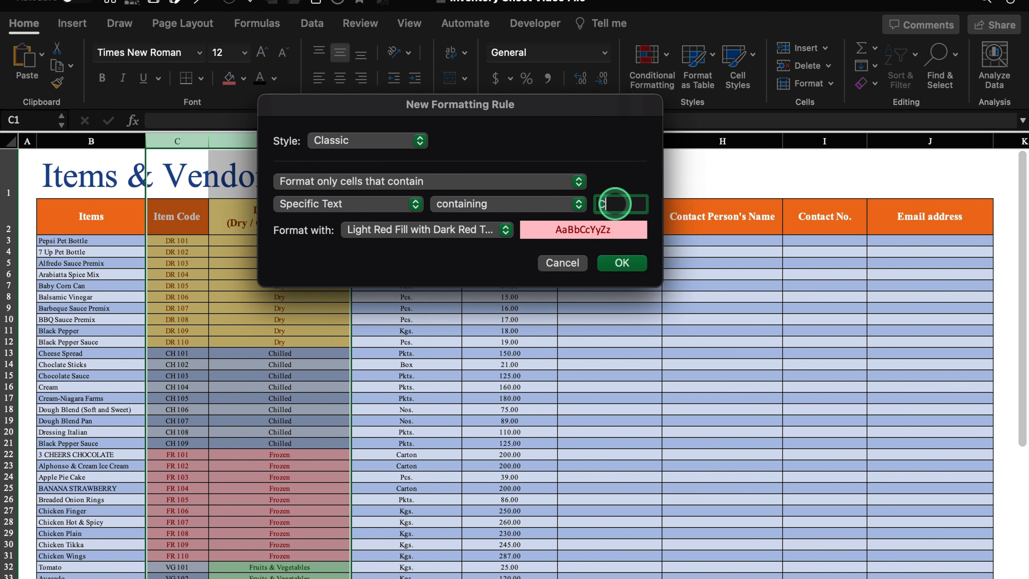
click(506, 236)
click(526, 256)
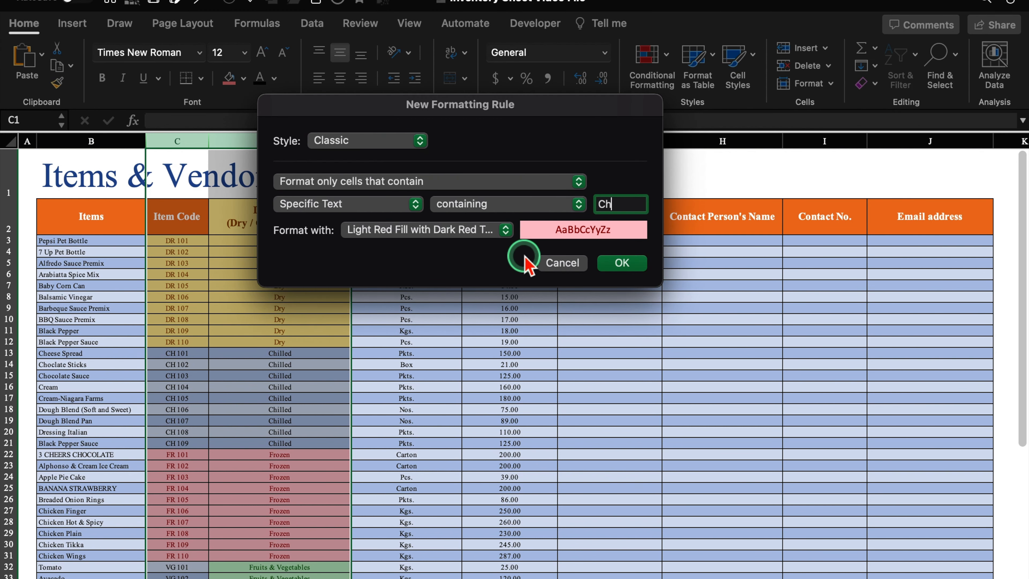
click(506, 229)
click(458, 339)
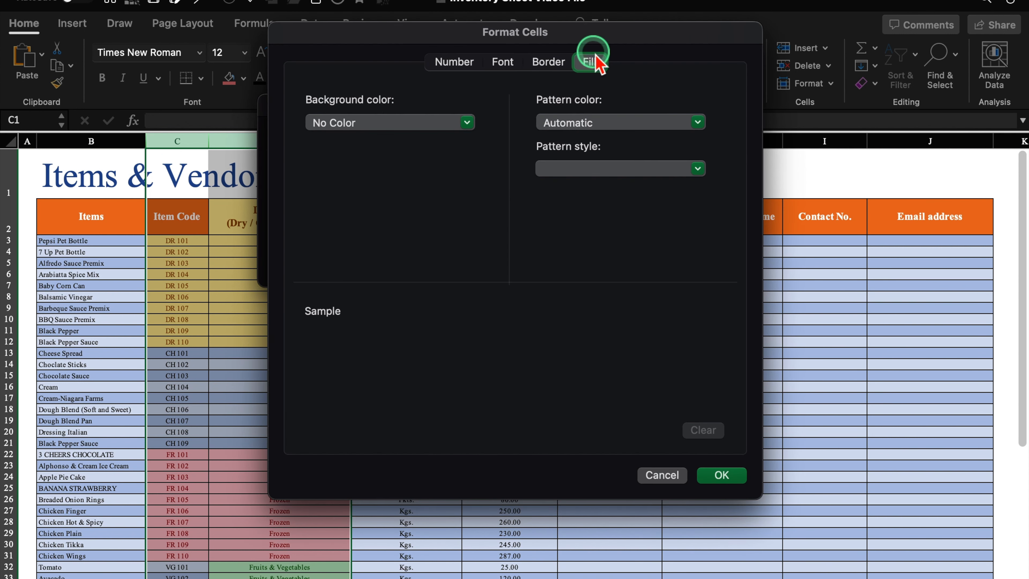
click(597, 58)
click(472, 124)
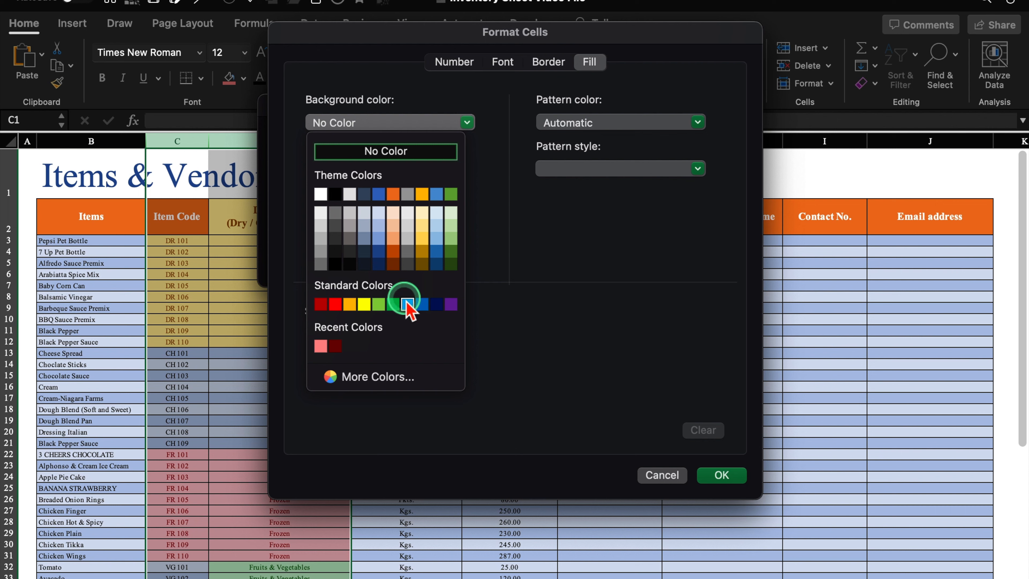
click(405, 300)
click(722, 475)
click(623, 263)
Step: Set up a highlight rule for cells in columns C and D containing the text Pk with a custom standard orange background fill
click(665, 57)
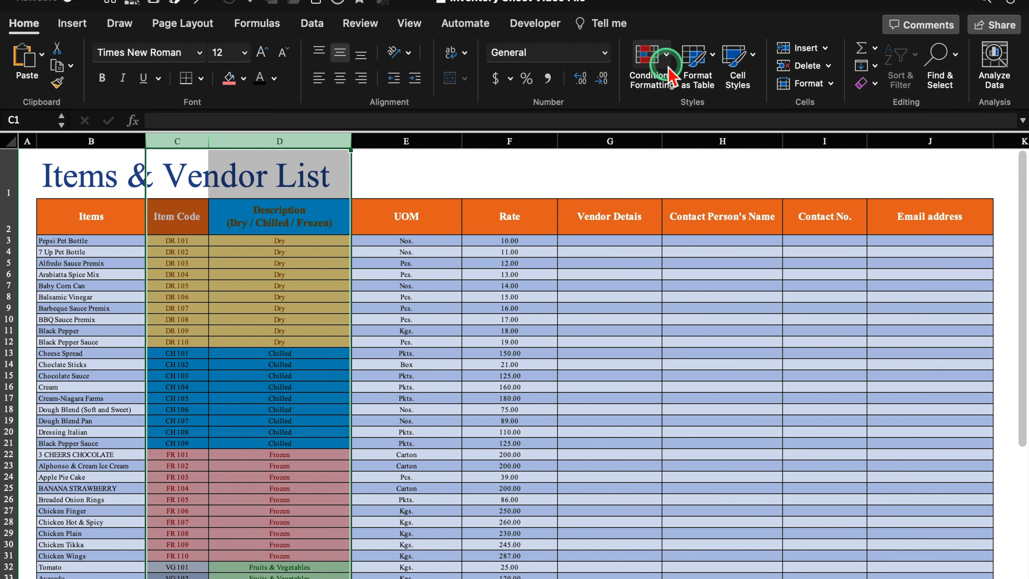
mouse_move(724, 83)
click(877, 164)
click(641, 205)
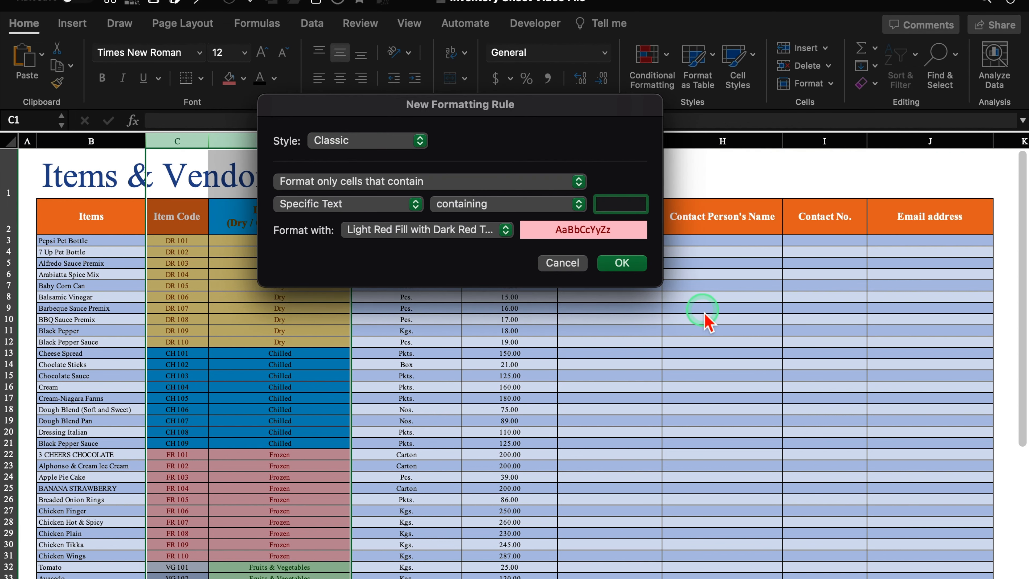
text(Pk)
click(505, 229)
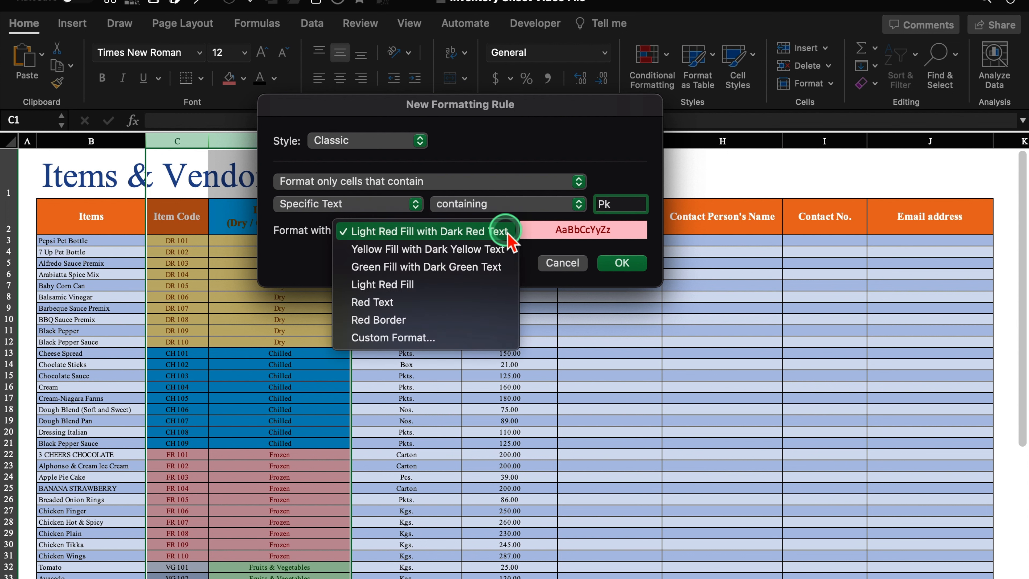
click(448, 341)
click(589, 62)
click(470, 123)
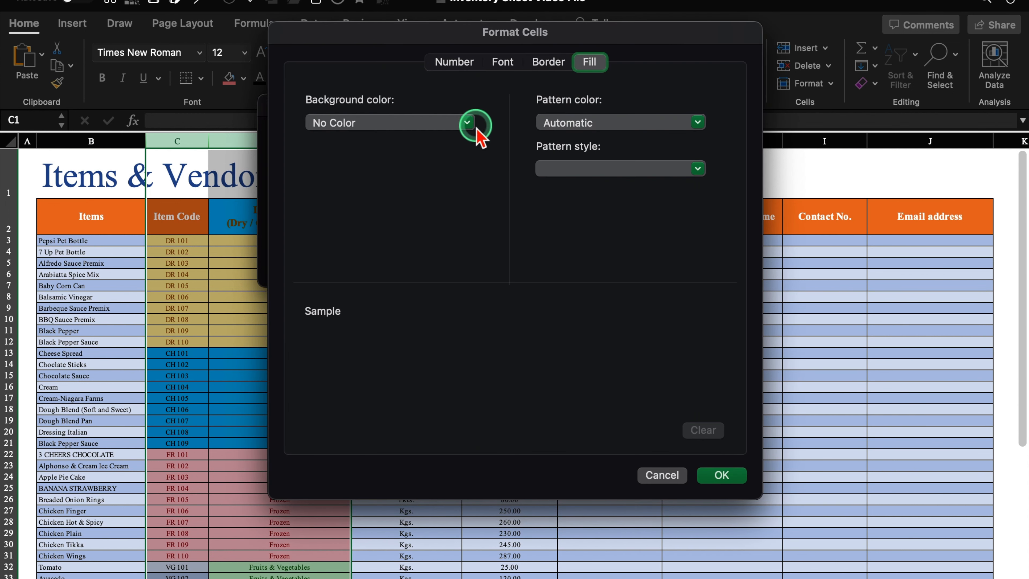
click(467, 122)
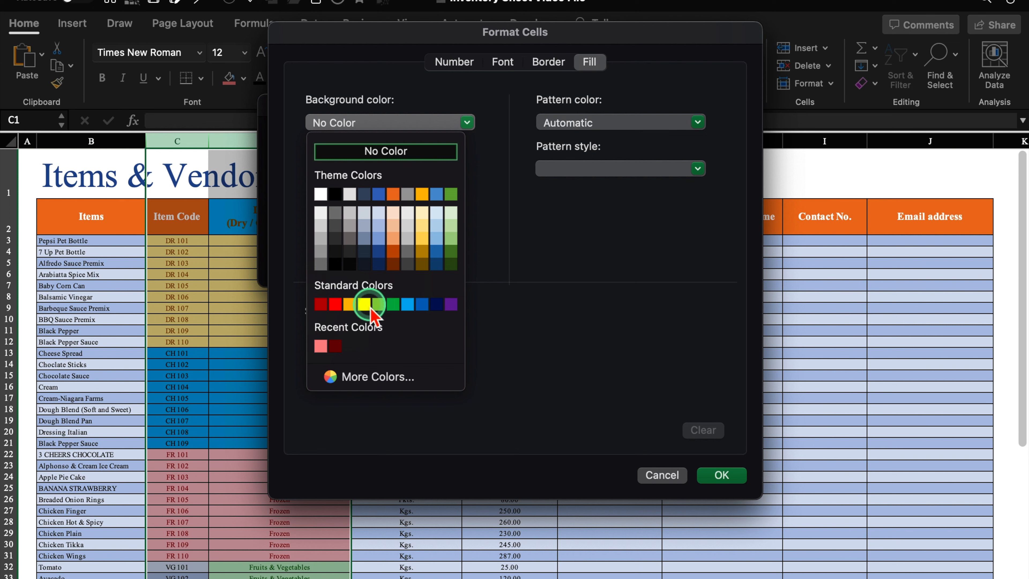
click(349, 303)
Step: Set the Pk rule's font color to black and apply the rule
click(503, 62)
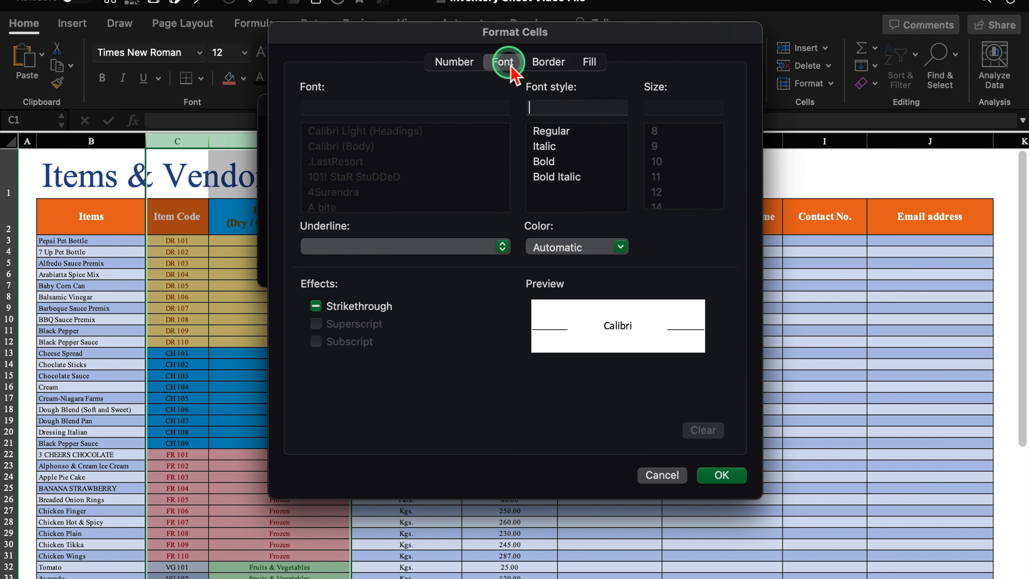
click(619, 245)
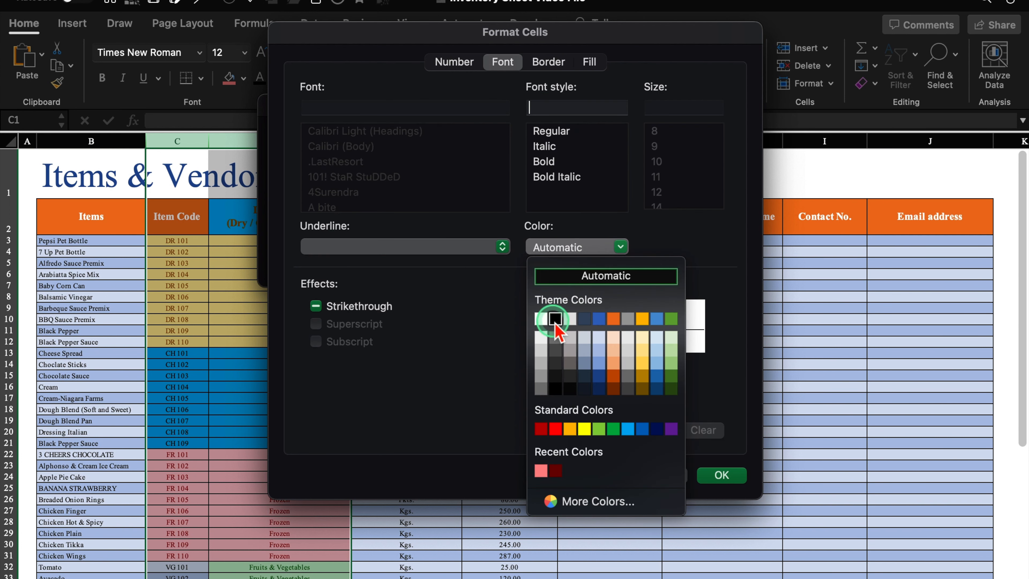
click(545, 320)
click(721, 475)
click(607, 262)
Step: Clear the conditional formatting rules from the Description header cell D2 only
click(286, 229)
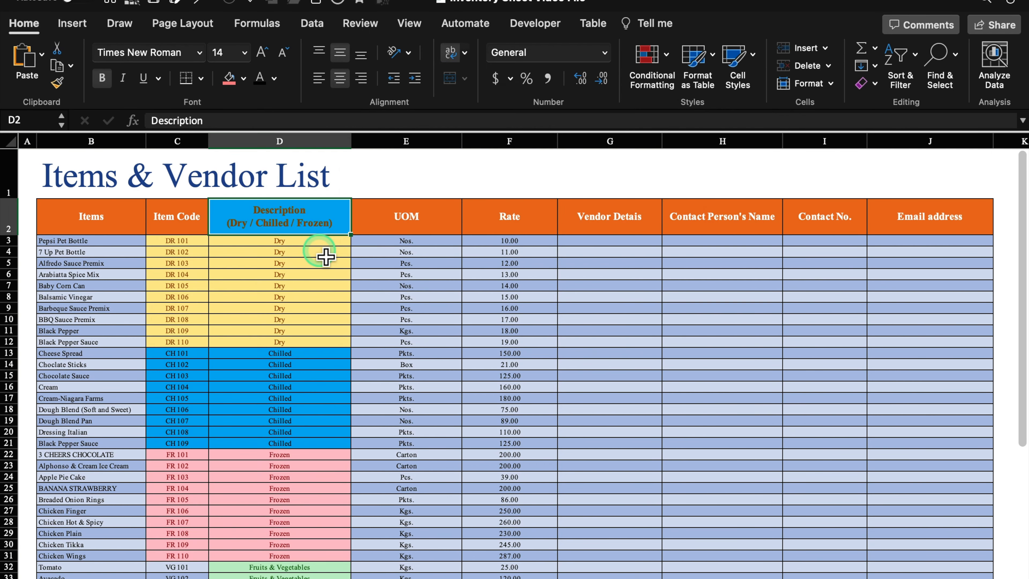
click(648, 55)
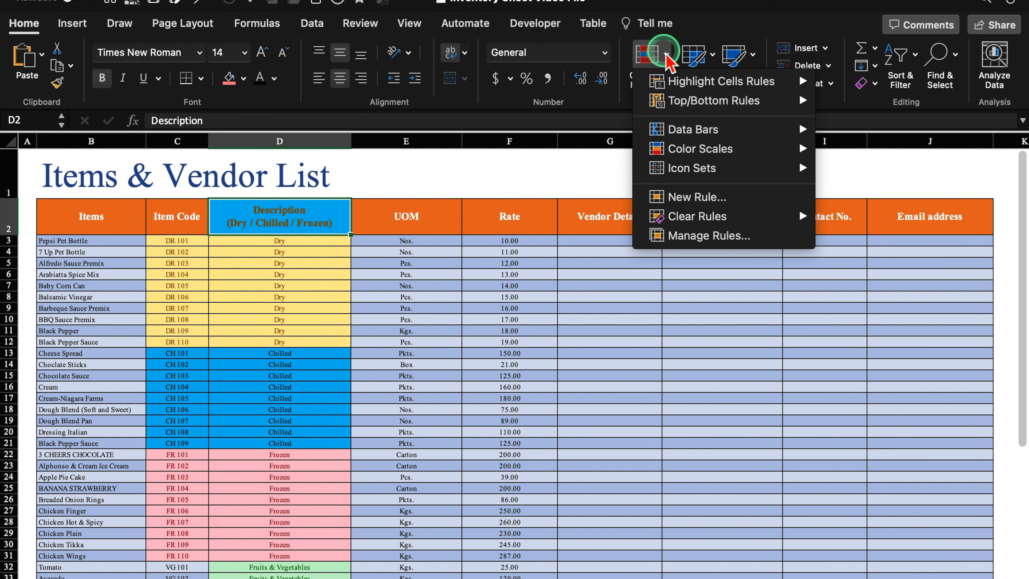
click(730, 202)
mouse_move(734, 213)
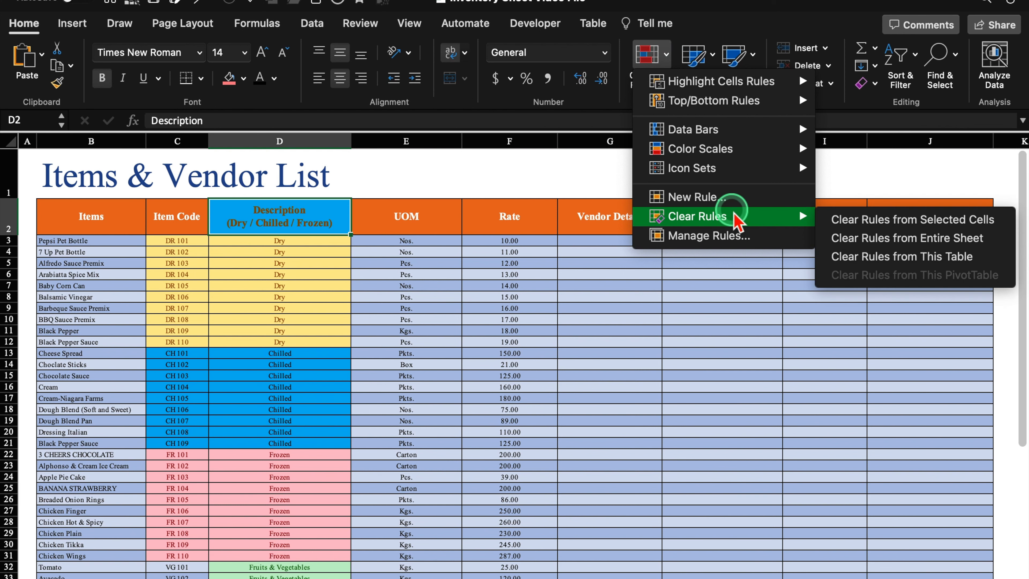
click(880, 220)
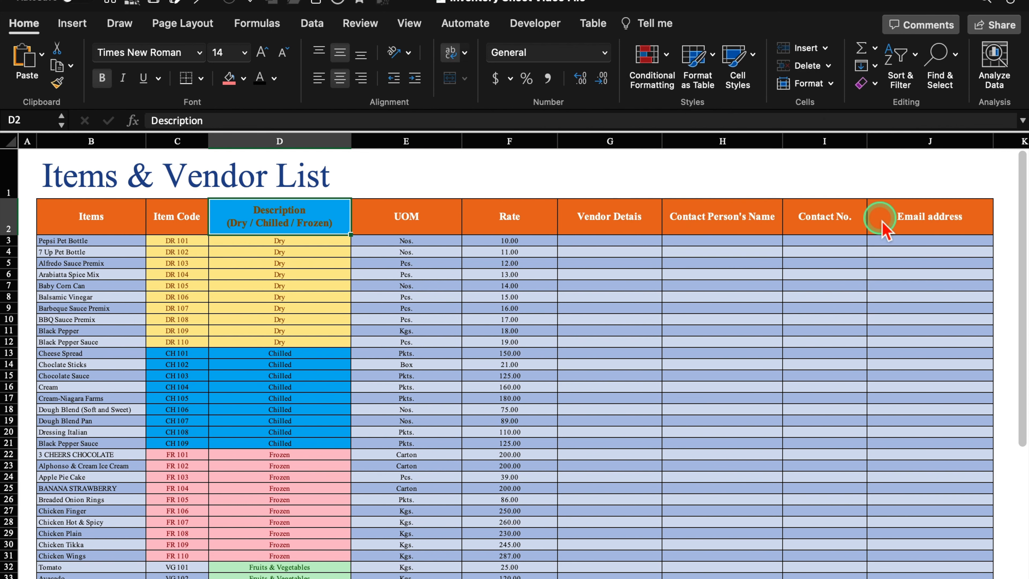
click(754, 344)
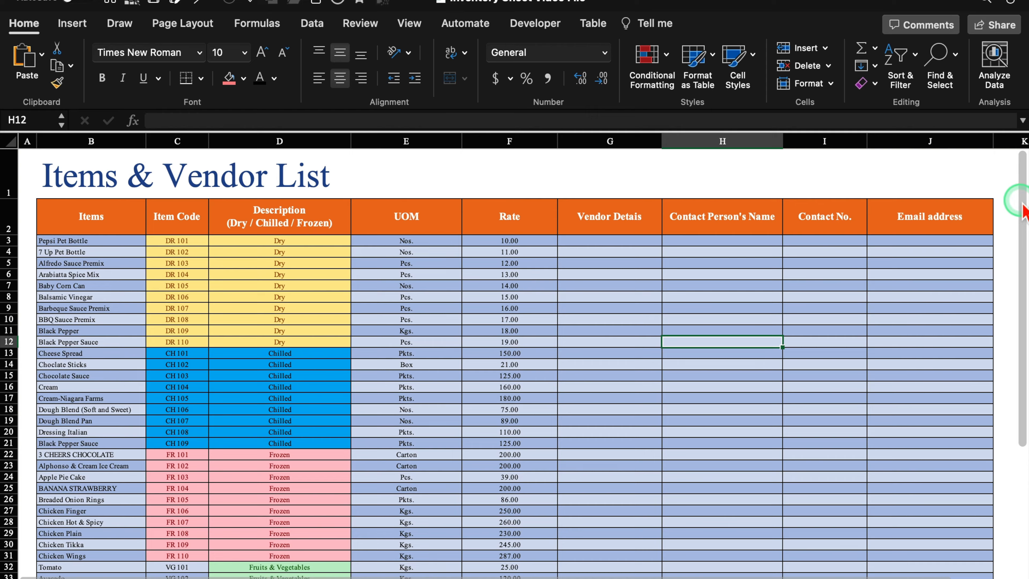
Step: Change the item code prefix of the Fruits & Vegetables rows to VEG, starting with VEG 101 in C32
drag(1022, 203, 1024, 381)
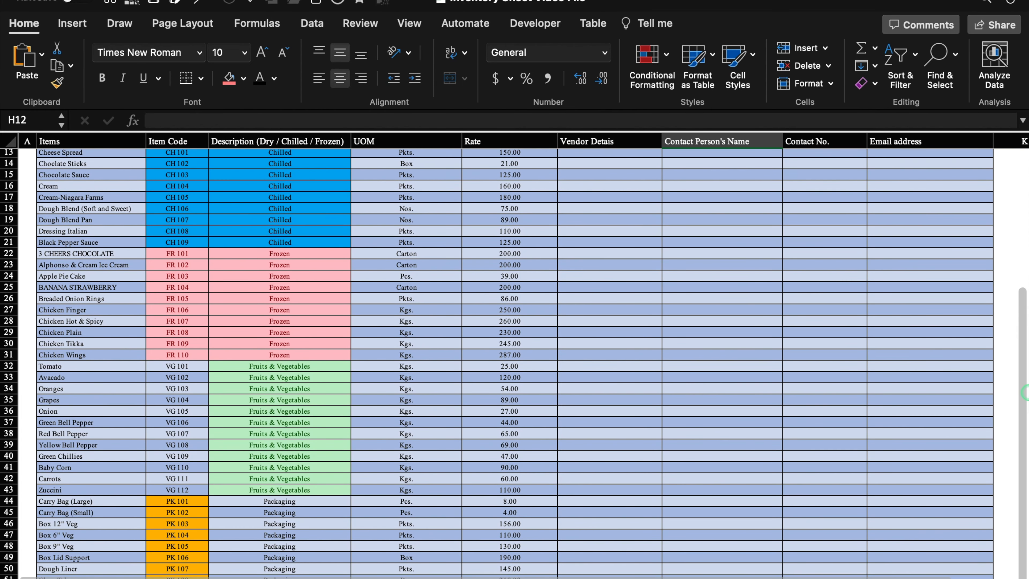
click(194, 364)
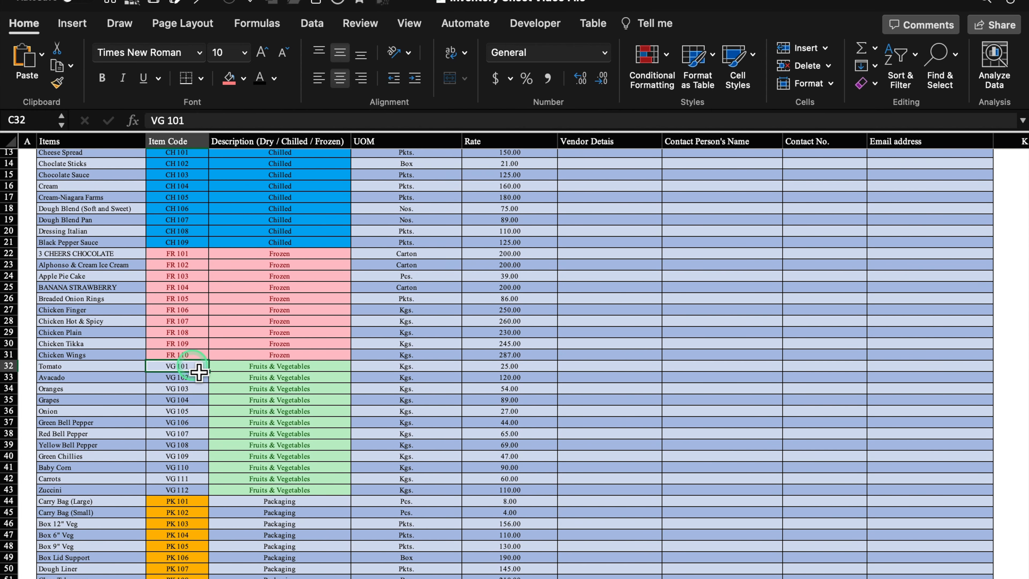
click(157, 120)
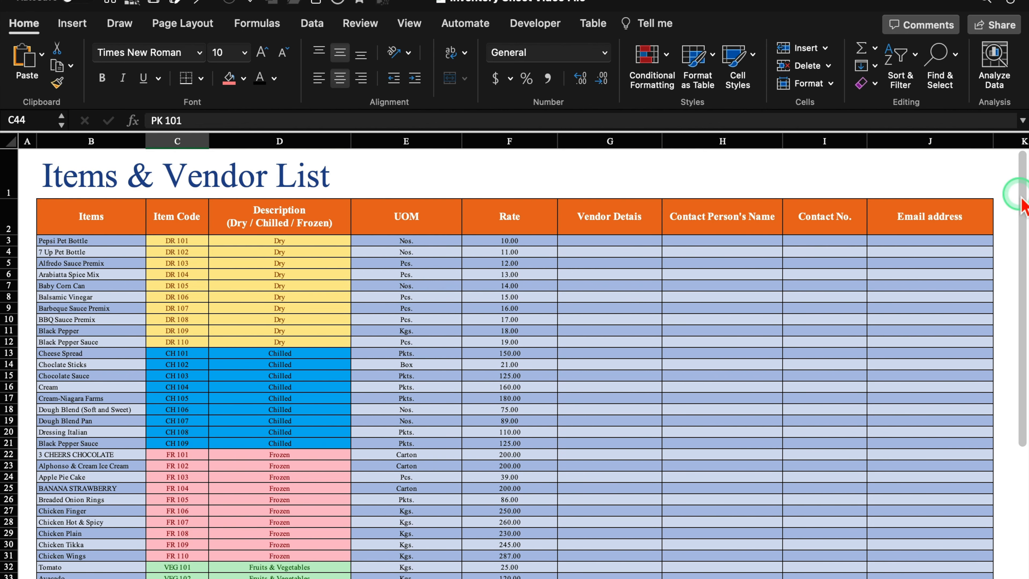
mouse_move(1018, 194)
mouse_down()
mouse_move(1019, 262)
mouse_move(1018, 191)
mouse_up()
Step: Add a list validation to the Description cells D3:D51 with source ='Setting Sheet'!$C:$C, and open the dropdown in D3
click(310, 298)
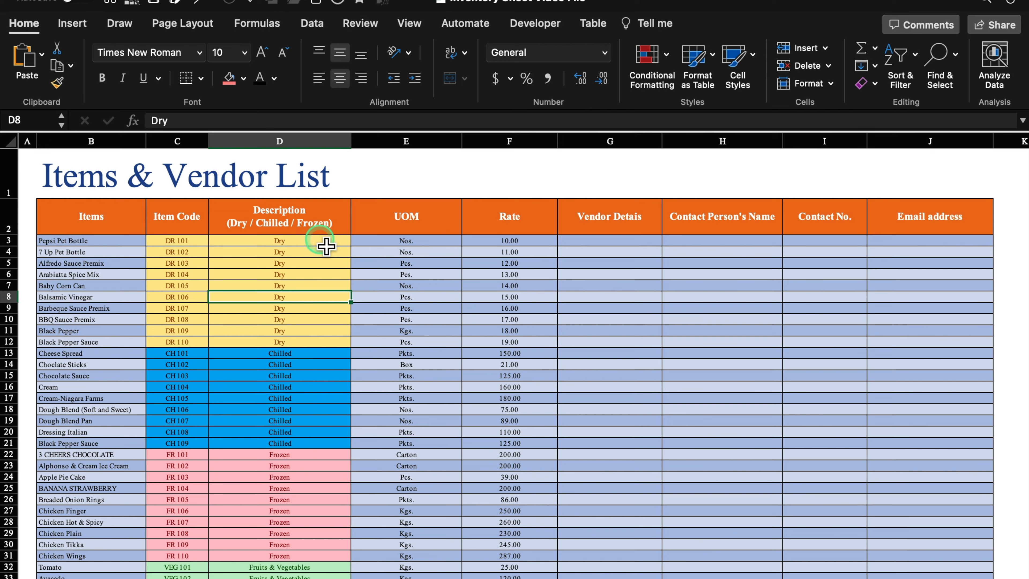
drag(328, 239, 352, 569)
click(311, 23)
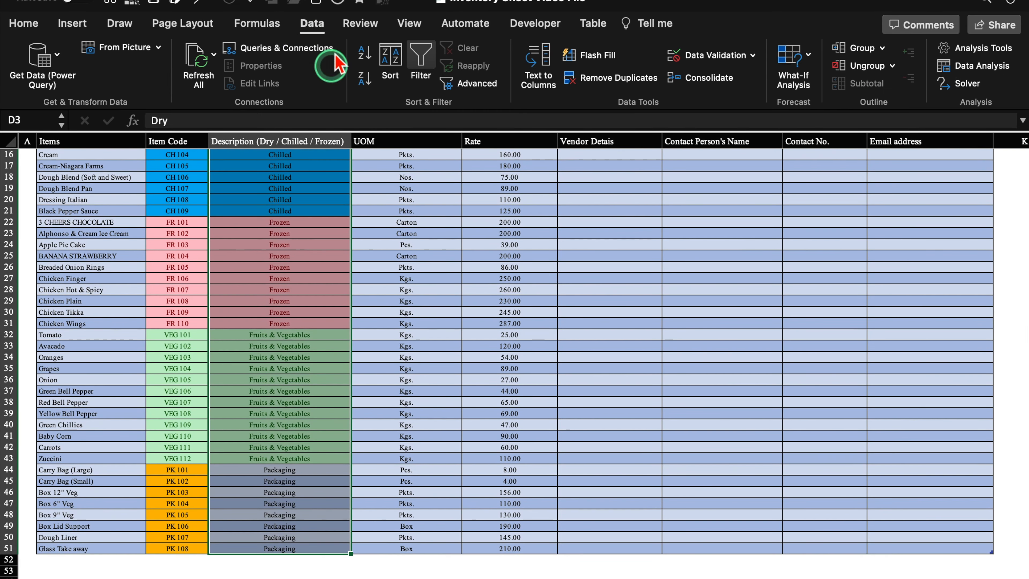
click(715, 55)
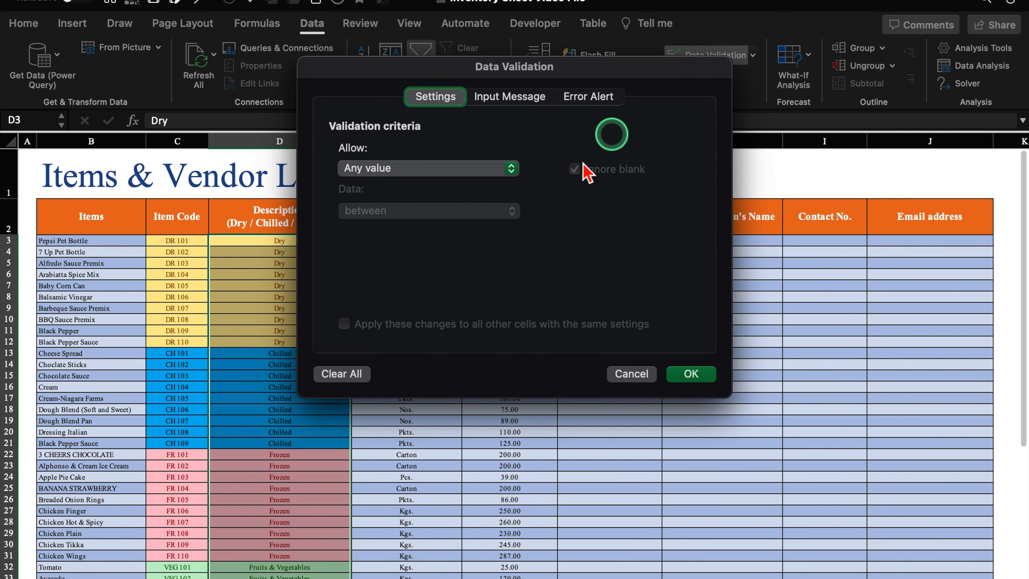
click(512, 170)
click(436, 223)
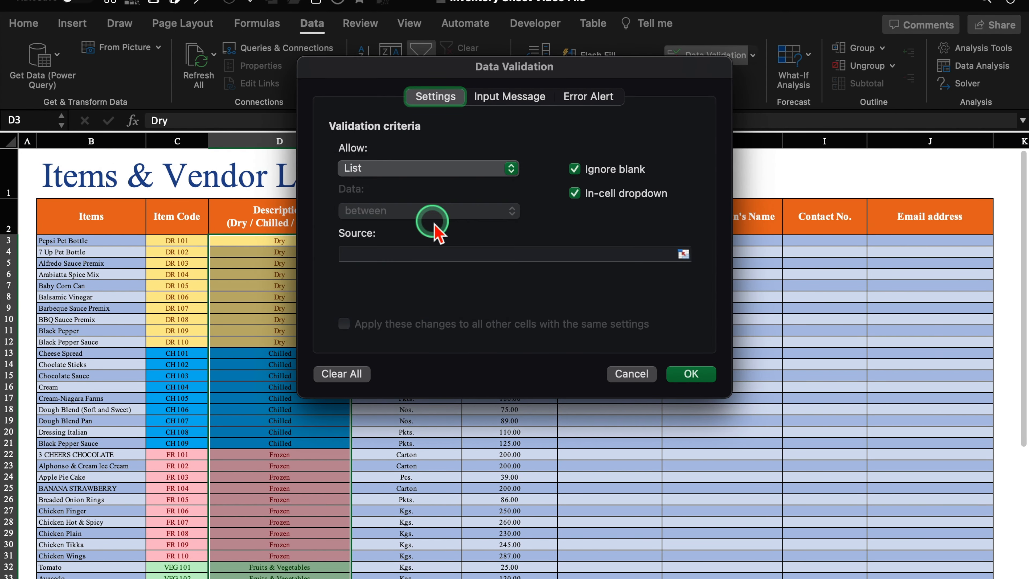
click(430, 253)
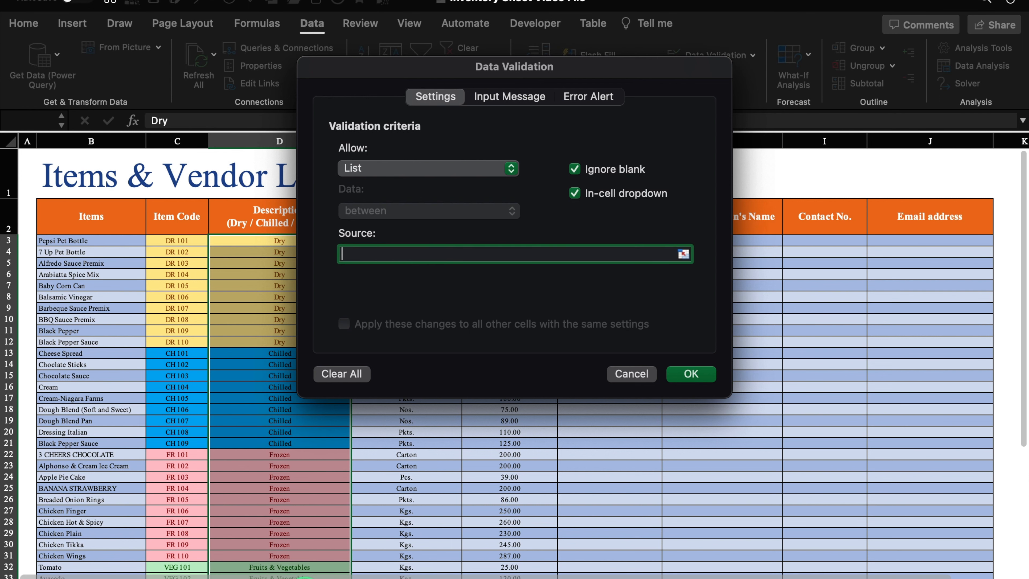
click(308, 566)
click(282, 235)
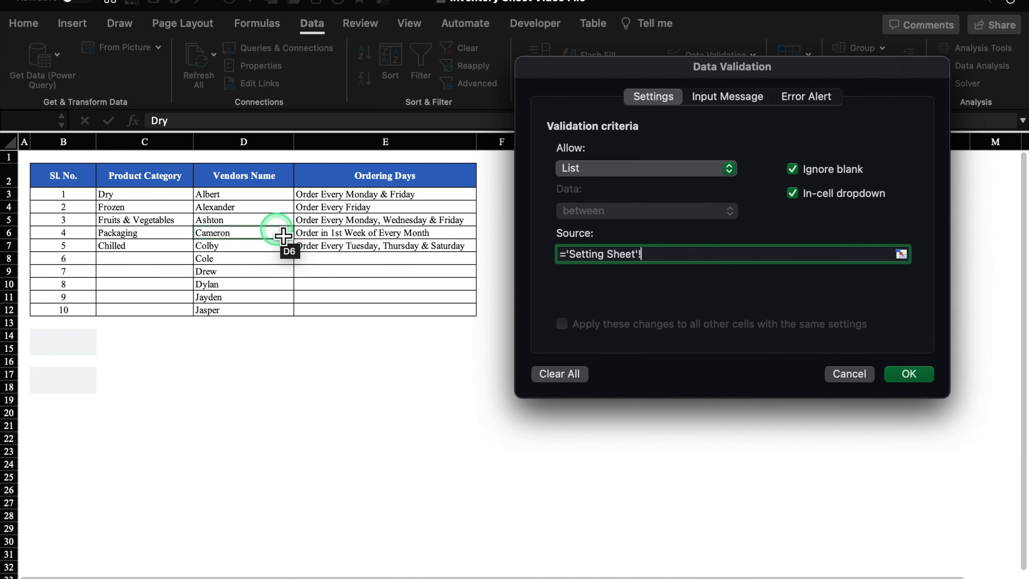
click(162, 142)
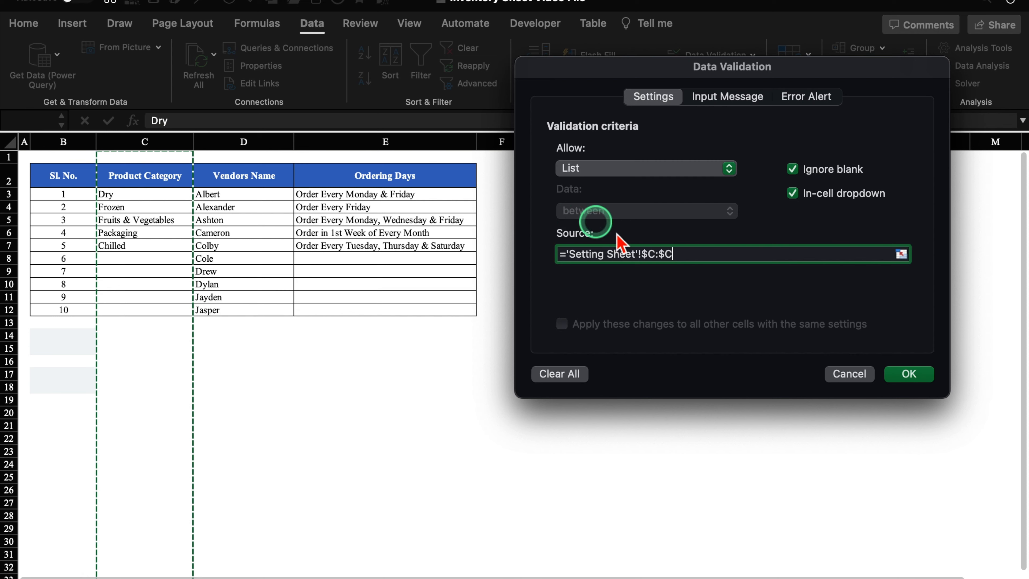
click(912, 374)
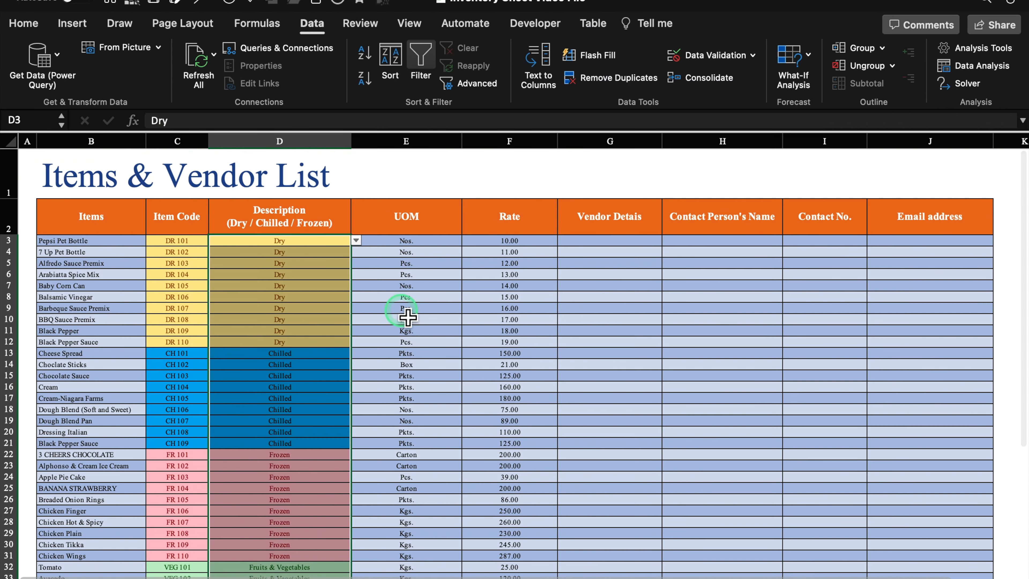
click(356, 240)
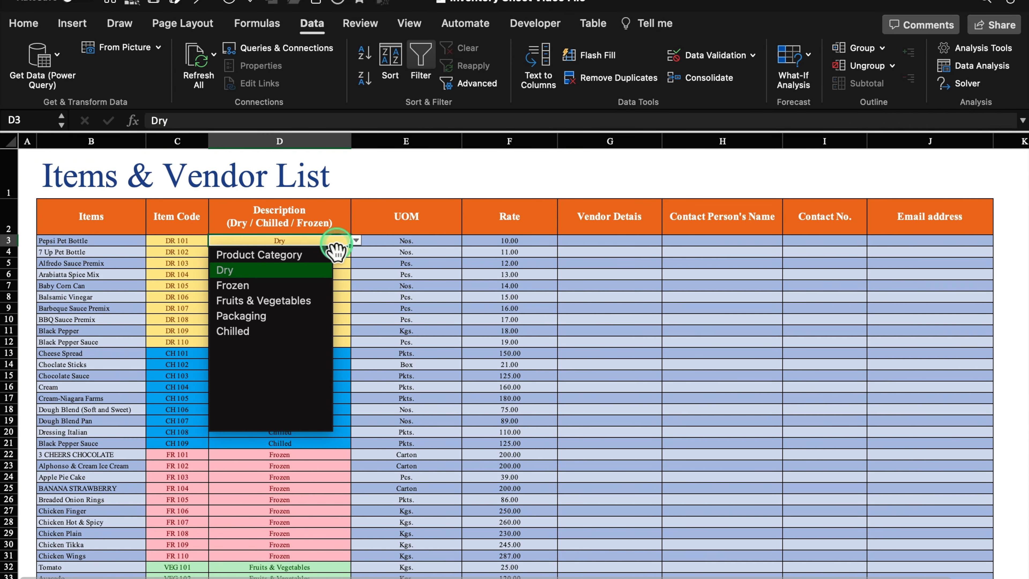
Step: Compare the Description dropdown in D3 with the Product Category list and its empty rows on the Setting Sheet
click(341, 556)
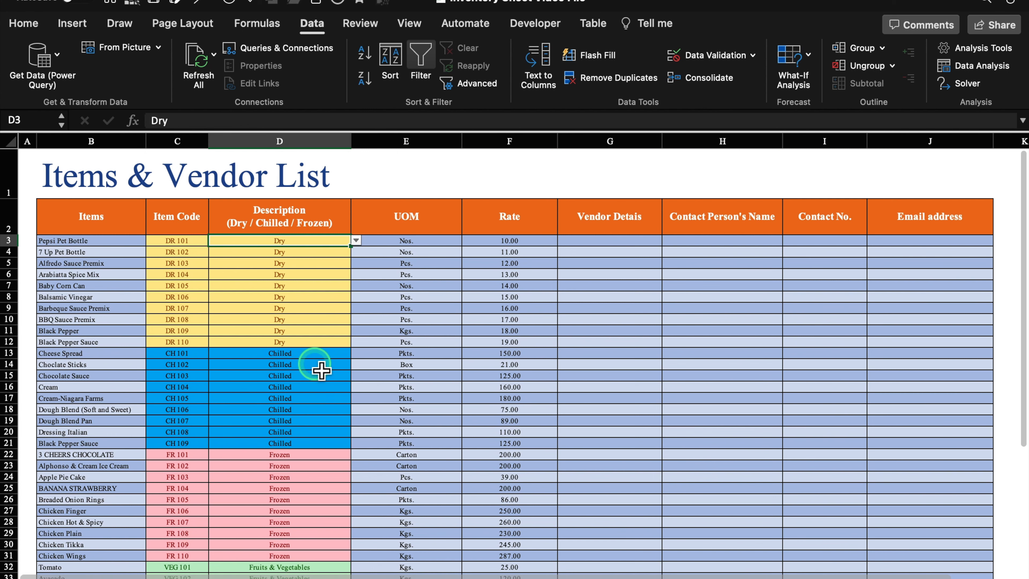
click(263, 577)
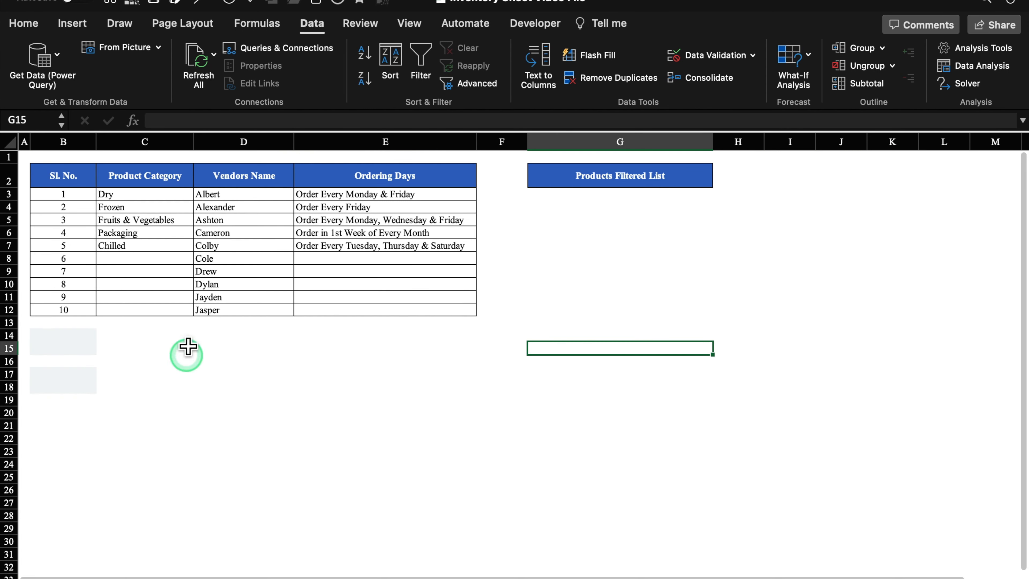
click(152, 260)
click(153, 271)
click(154, 284)
click(152, 272)
click(149, 259)
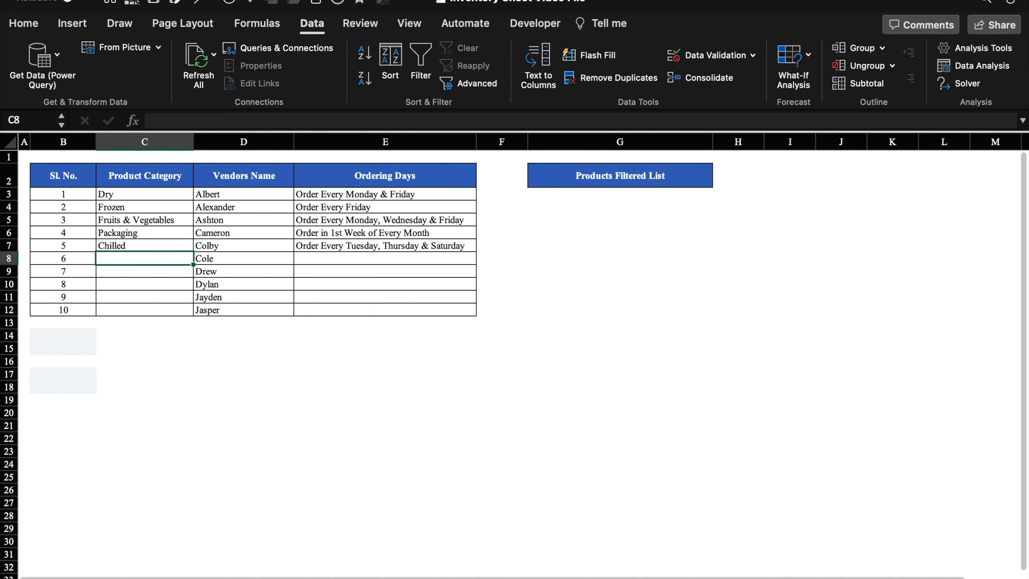
click(263, 577)
click(356, 241)
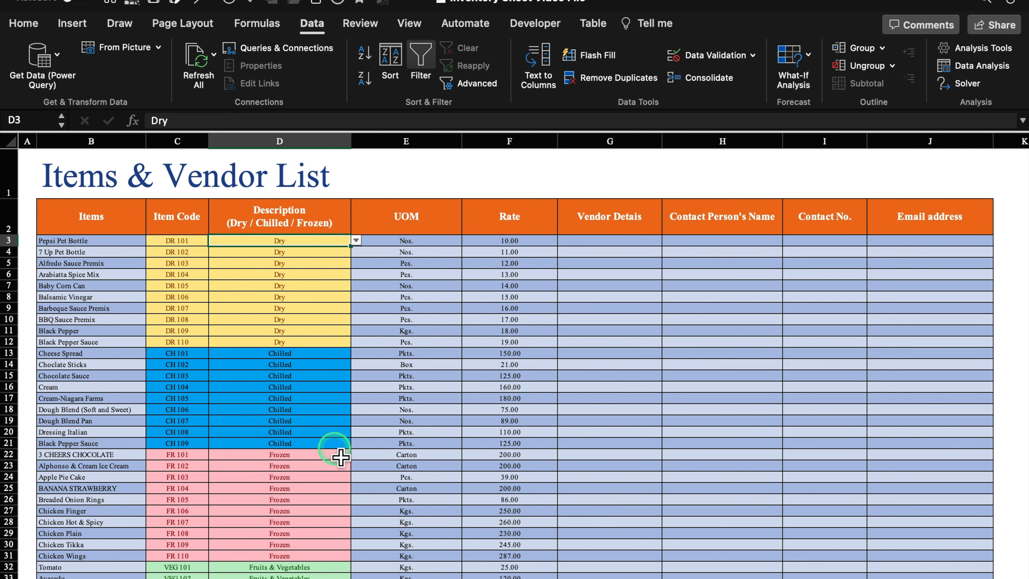
click(203, 577)
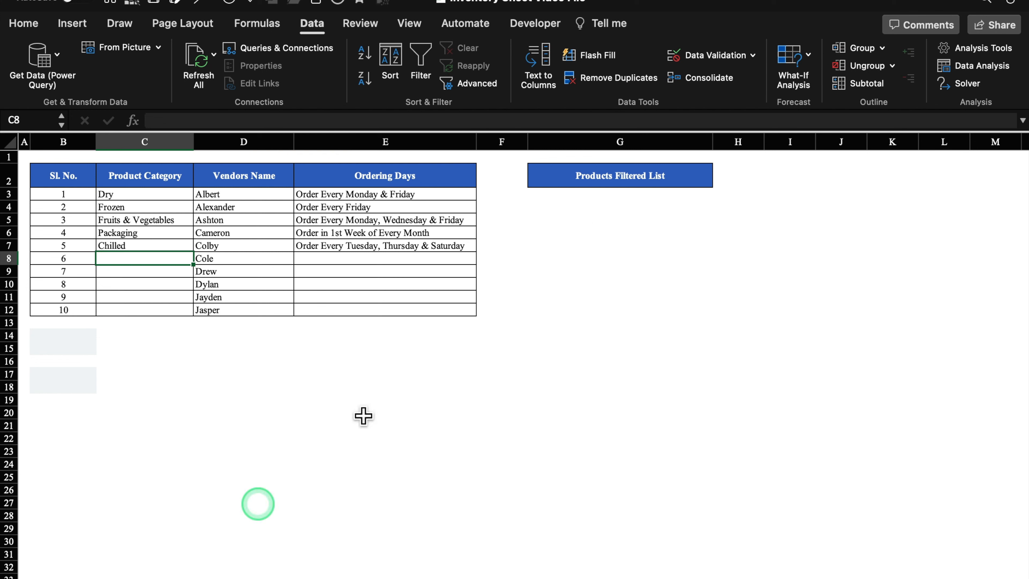
click(587, 198)
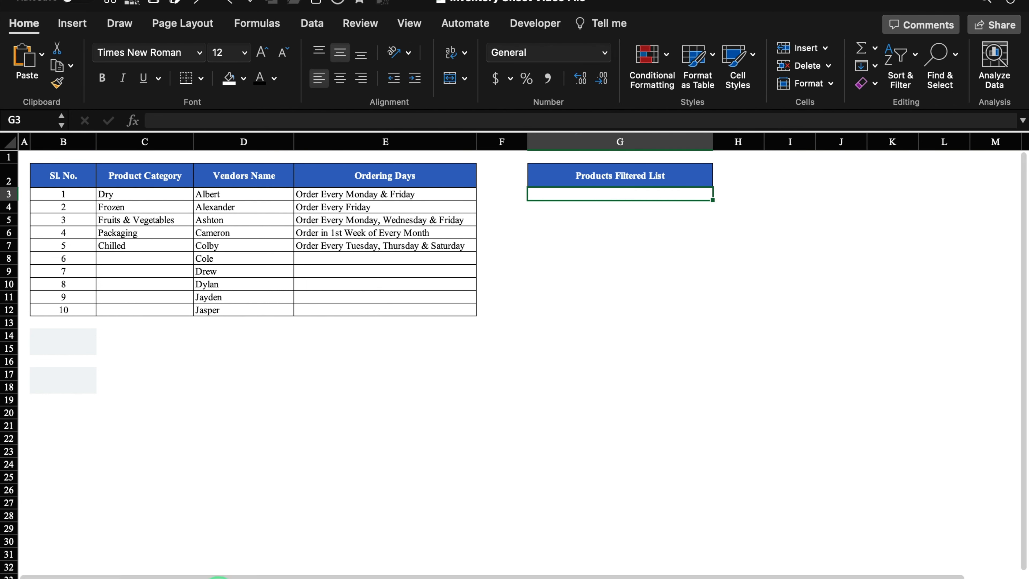
Step: Copy D3 of Items & Vendor List into the Inventory Sheet's Product Category cells from I8 down, and clear the pasted values
click(216, 577)
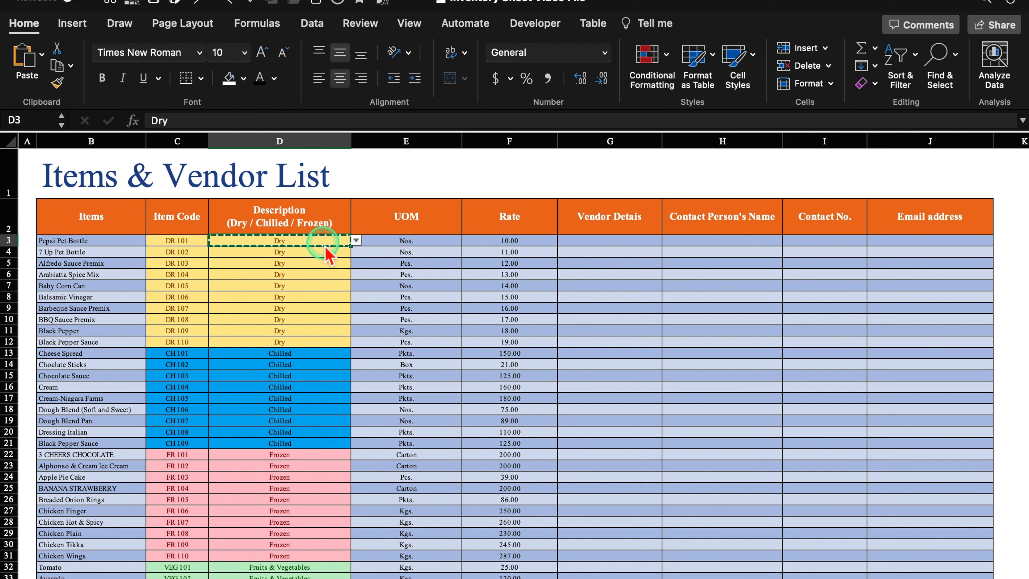
click(106, 576)
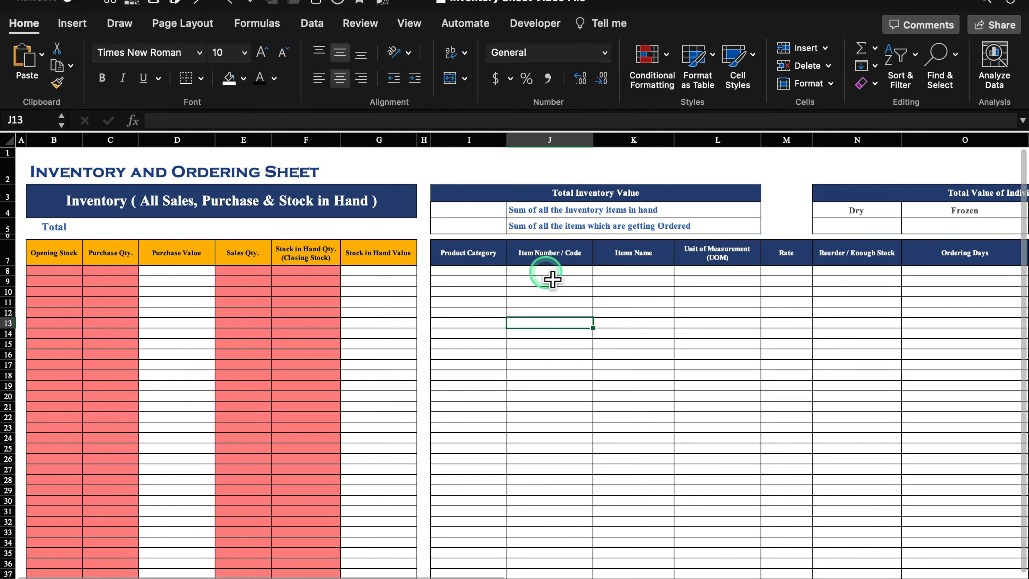
drag(488, 271, 498, 573)
click(237, 81)
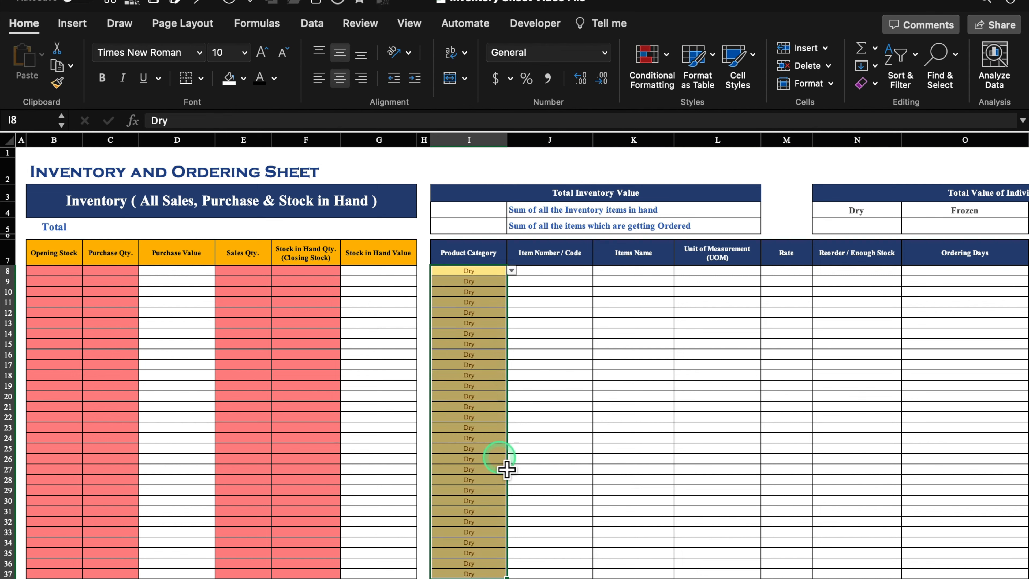
key(Delete)
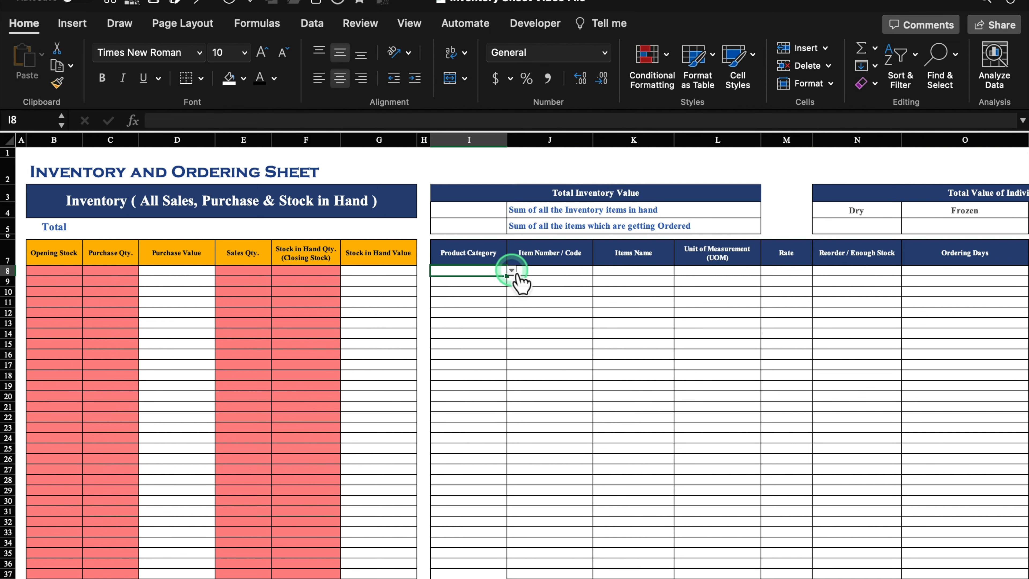
Step: Choose Dry as the product category in I8 of the Inventory Sheet
click(512, 270)
click(488, 298)
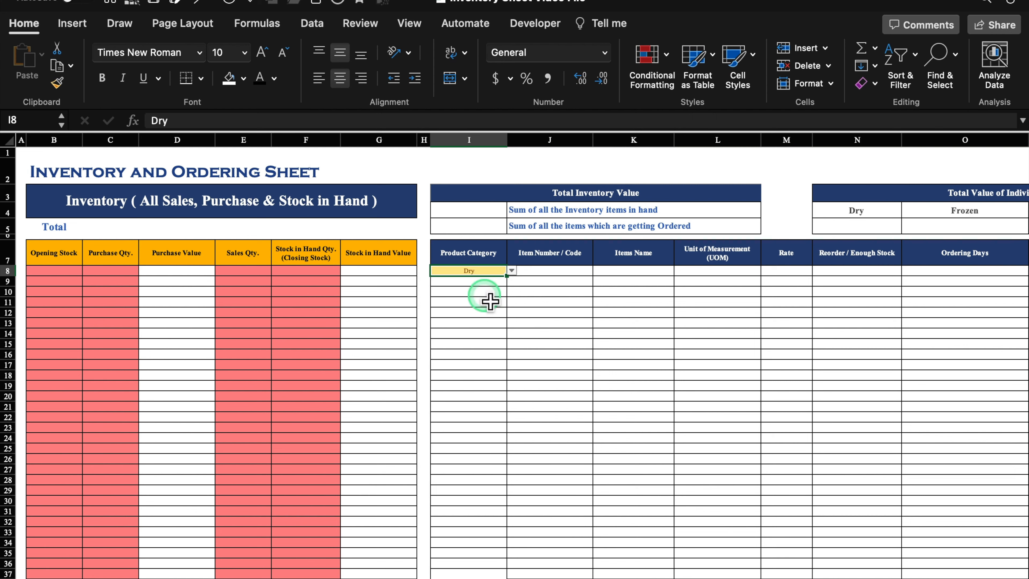
click(486, 387)
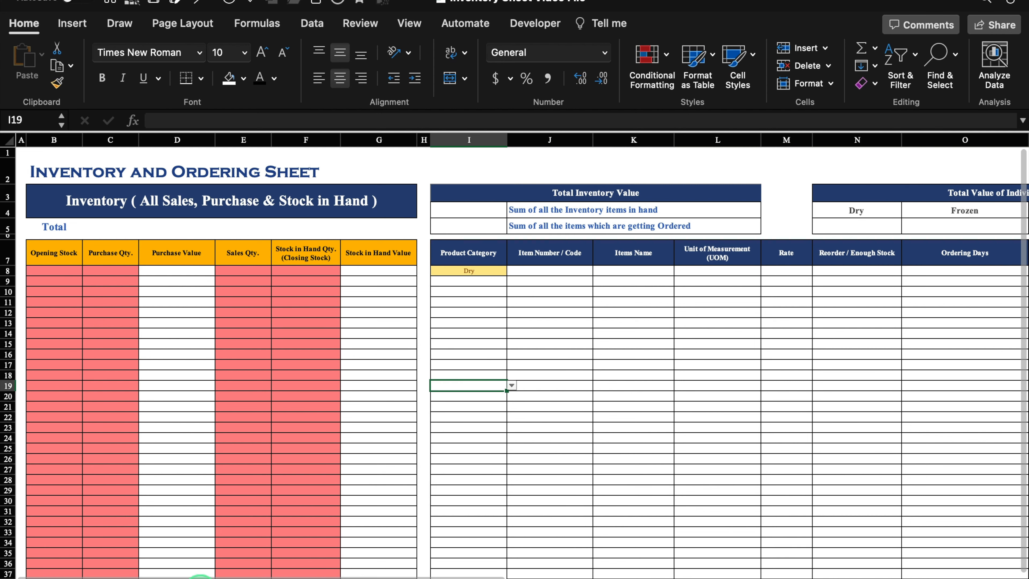
Step: Begin a FILTER formula in G3 of the Setting Sheet with 'Items & Vendor List'!$B:$B as its array
click(301, 575)
click(637, 201)
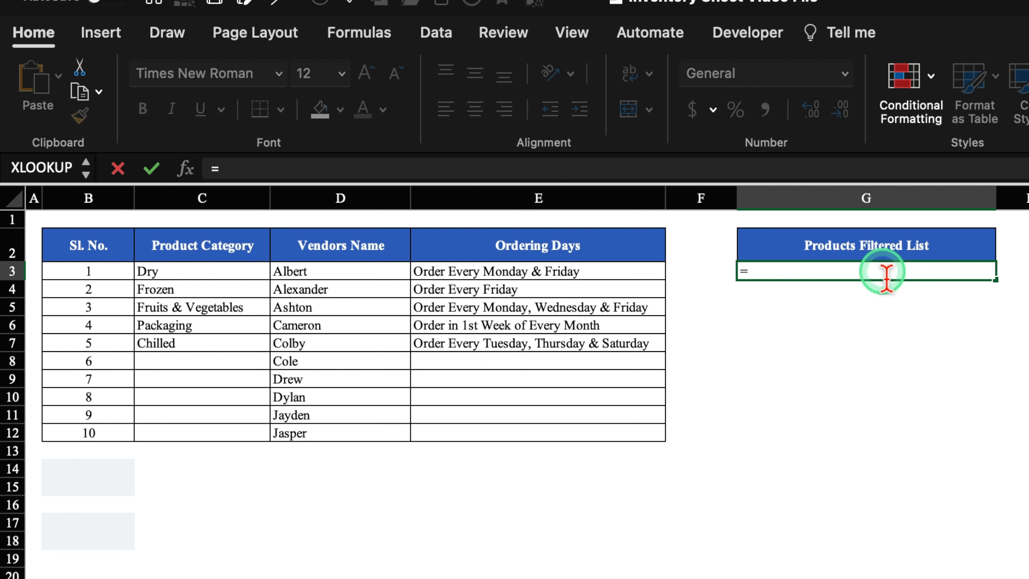
text(FI)
double_click(794, 312)
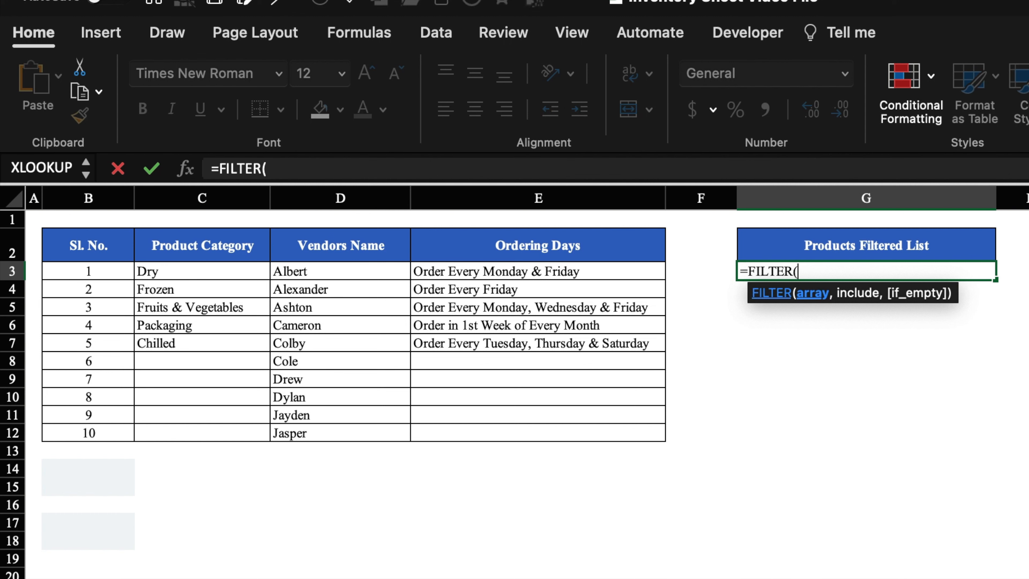
key(ctrl+Page_Up)
click(140, 199)
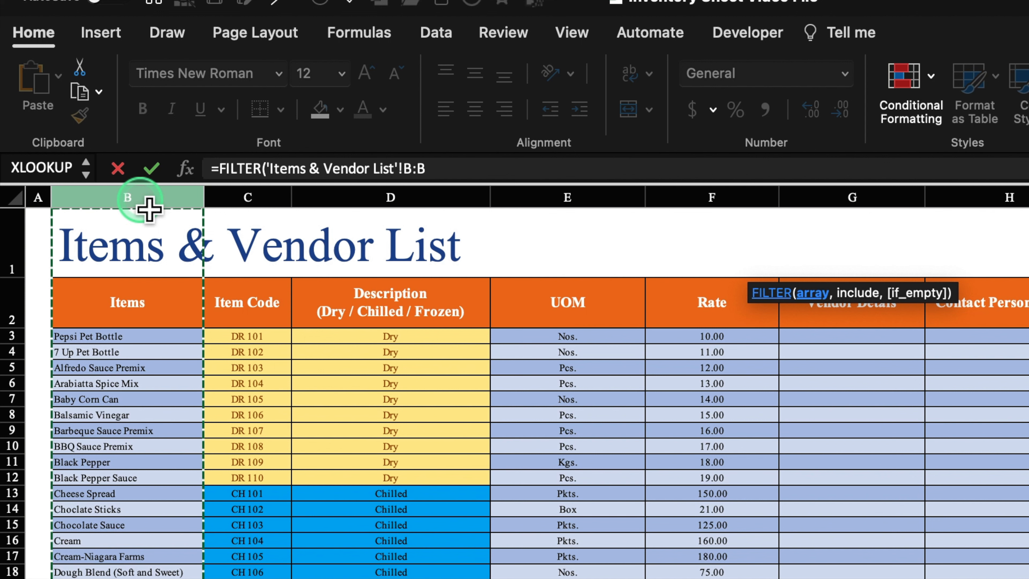
key(F4)
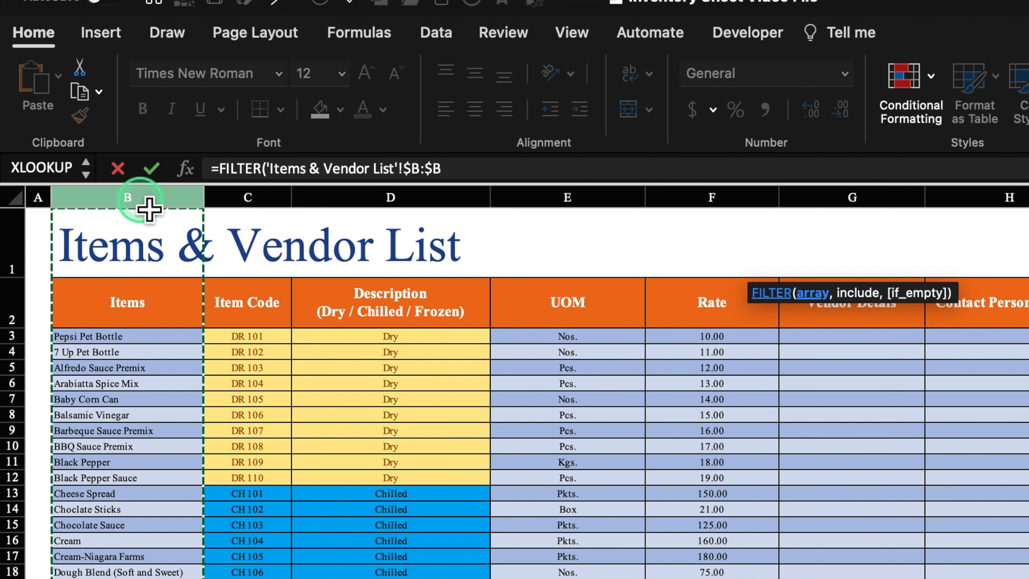
text(,)
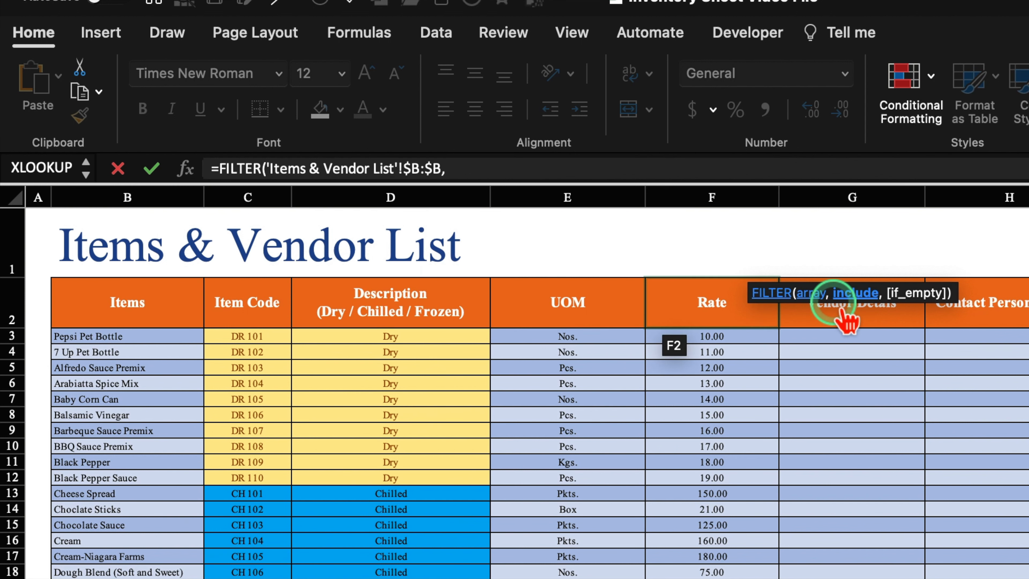
Step: Complete the FILTER formula with the condition 'Items & Vendor List'!$D:$D='Inventory Sheet'!I8 and "" as the if_empty value
click(399, 200)
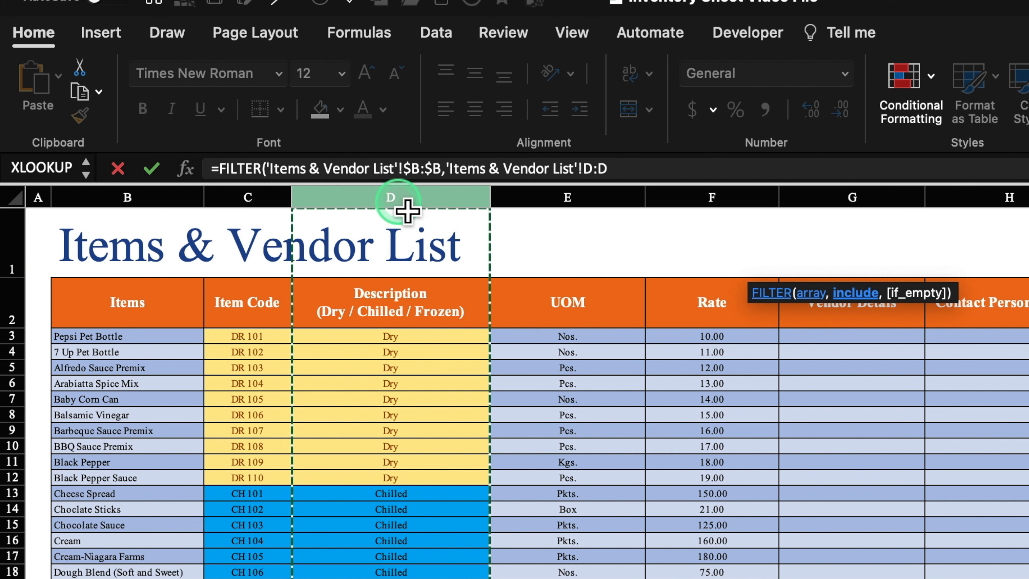
key(F4)
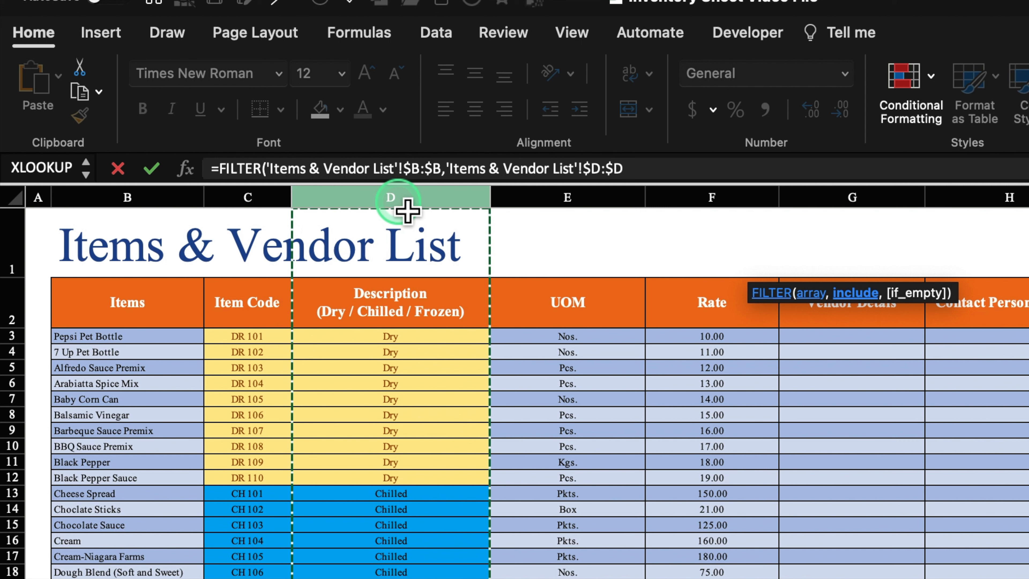
text(=)
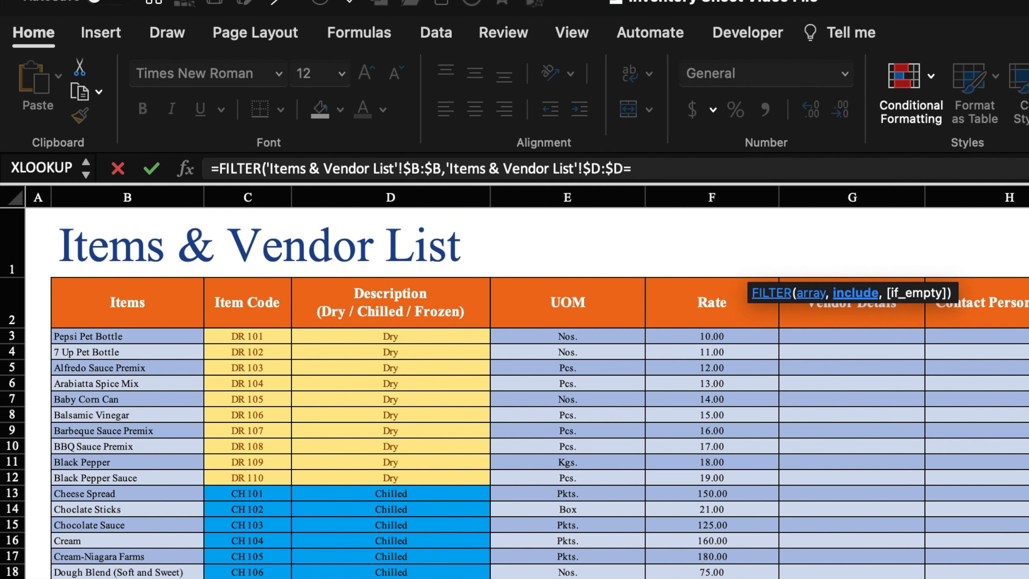
click(283, 578)
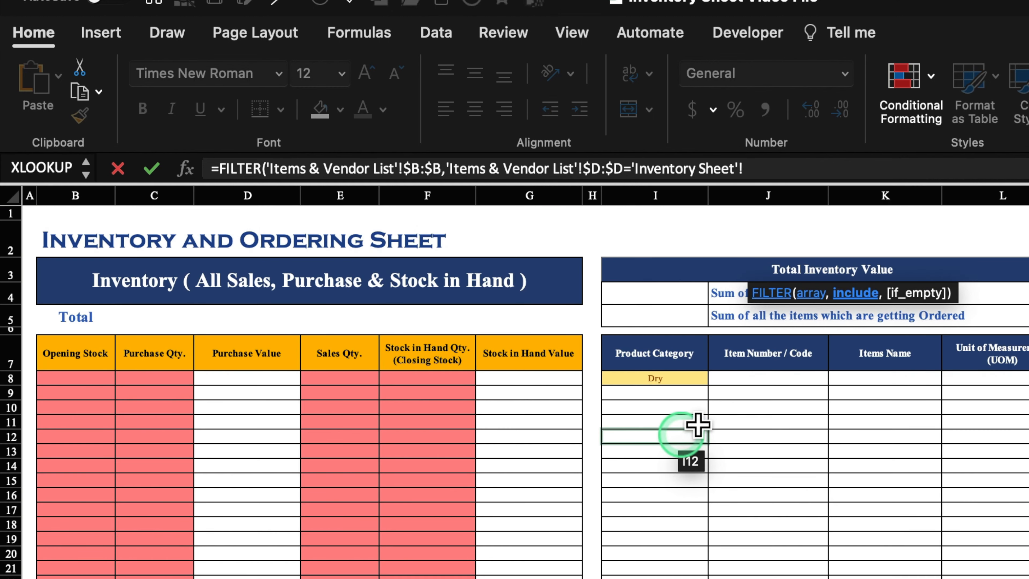
click(693, 383)
drag(697, 388, 699, 484)
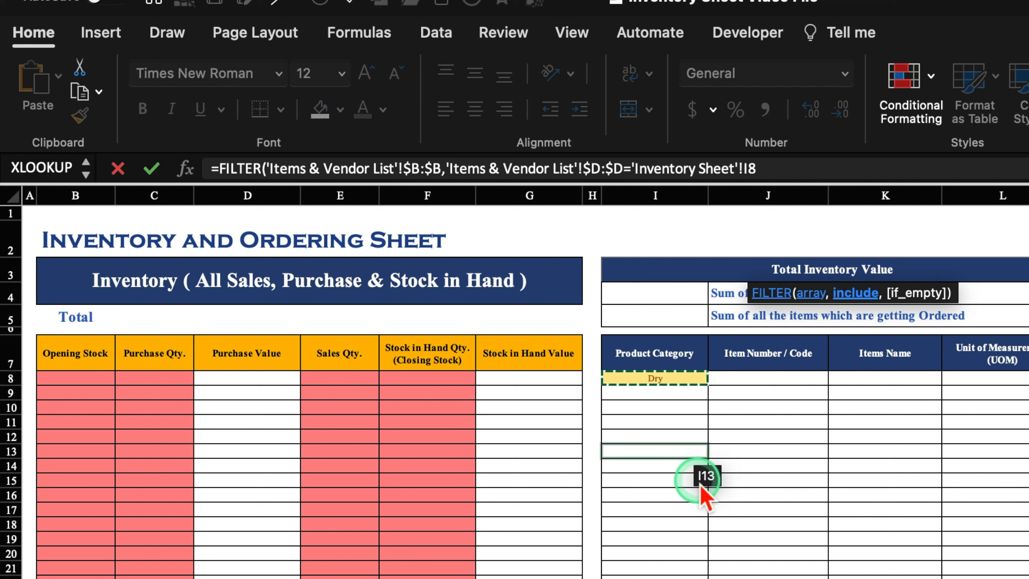
text(,)
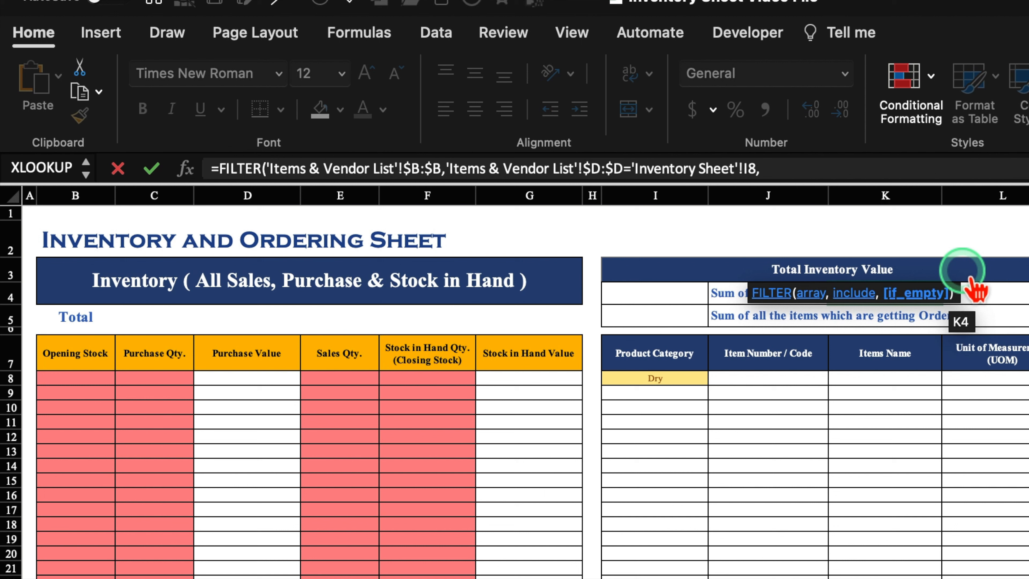
text("")
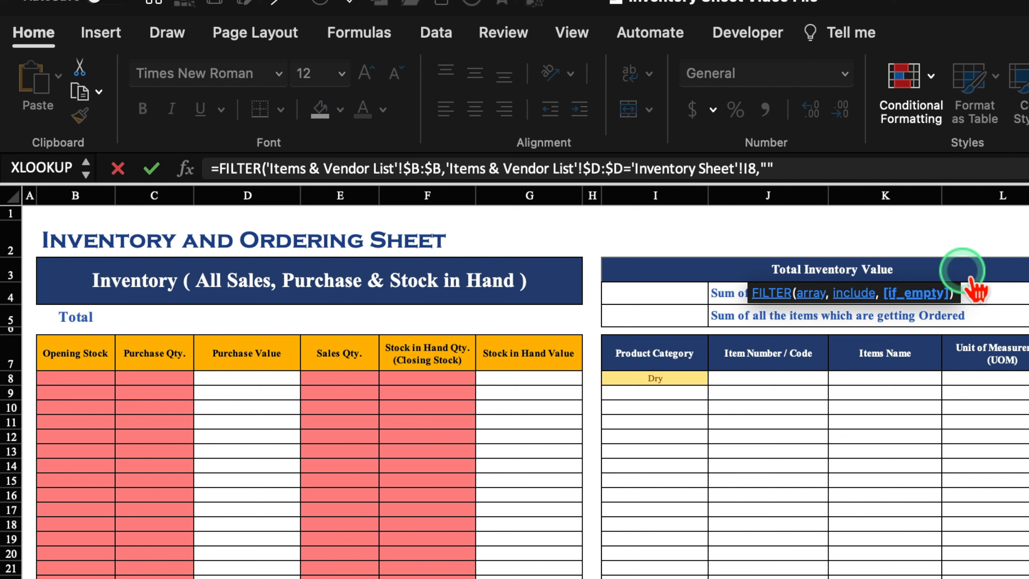
text())
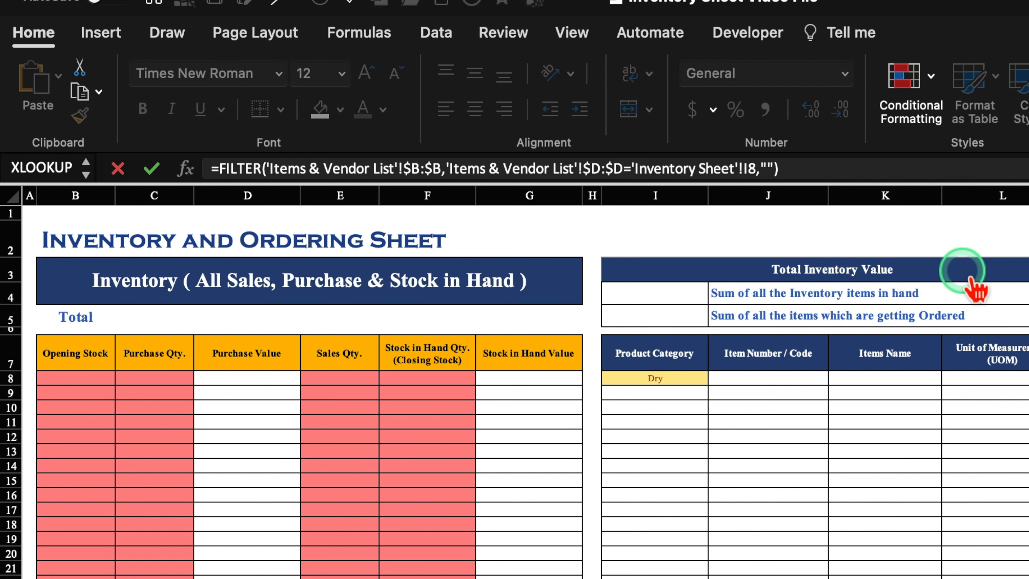
key(Return)
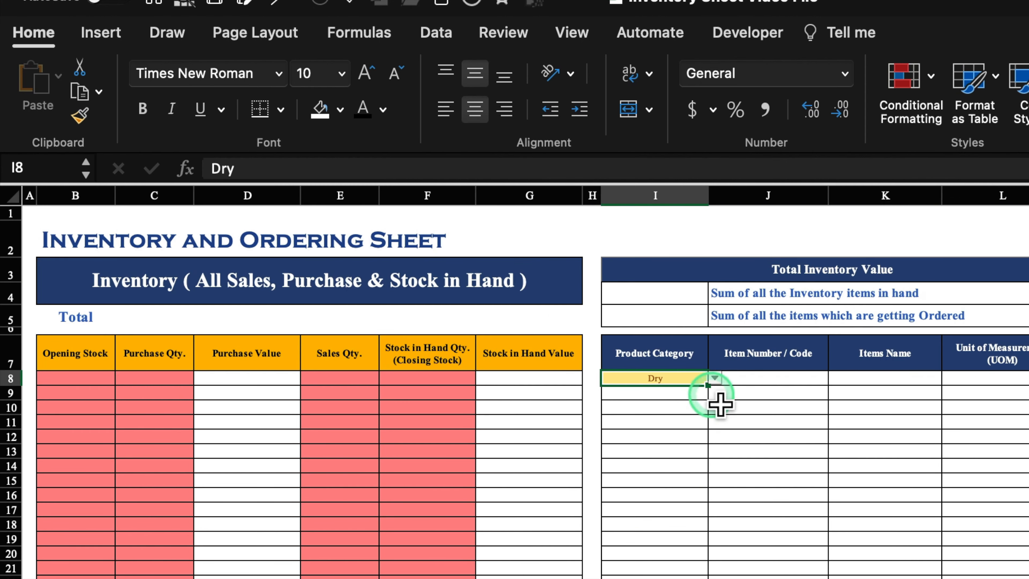
Step: Change the product category in I8 of the Inventory Sheet to Frozen and check the Products Filtered List on the Setting Sheet
click(714, 377)
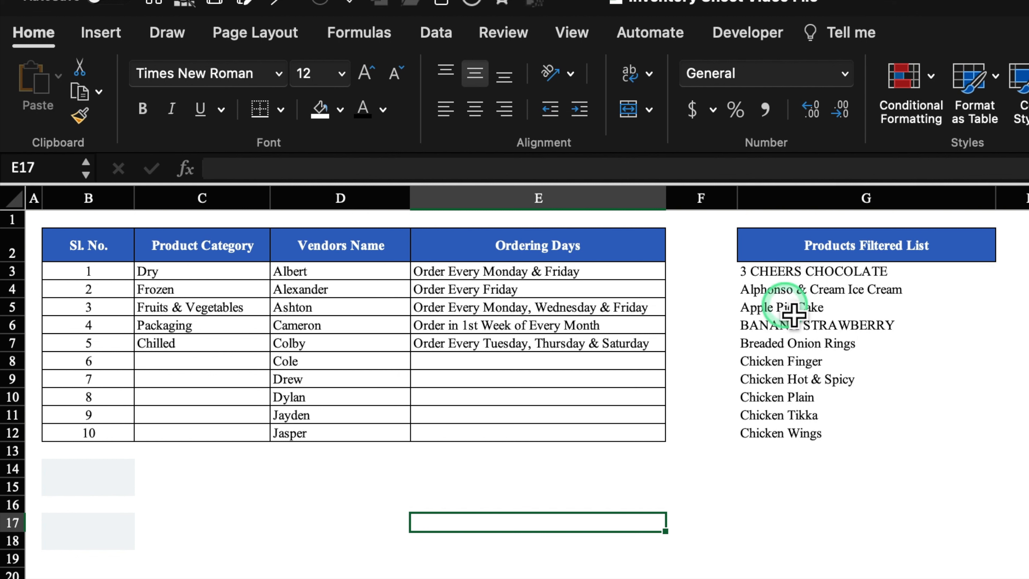
click(779, 279)
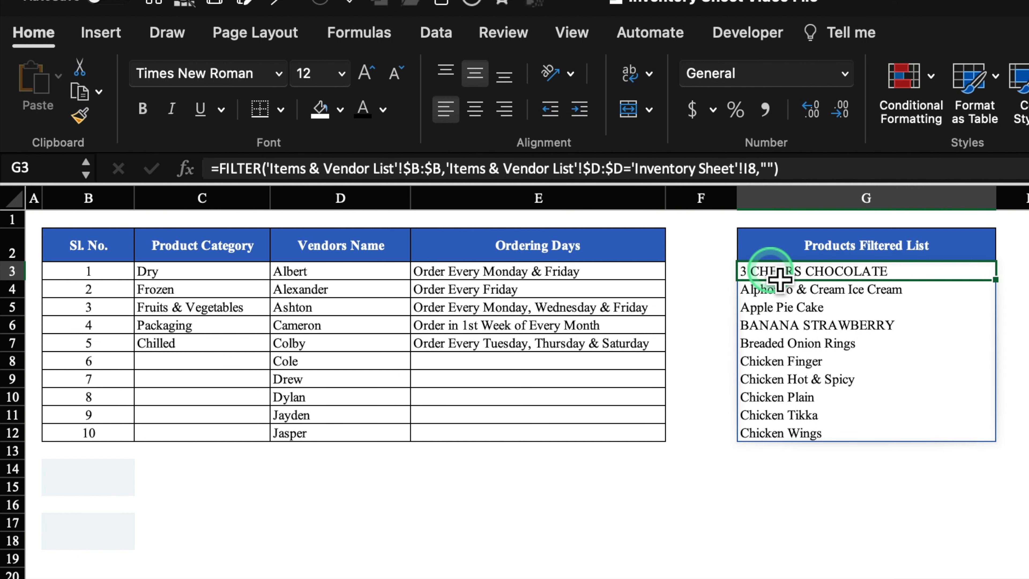
Step: Wrap the FILTER formula in G3 in the UNIQUE function
click(221, 168)
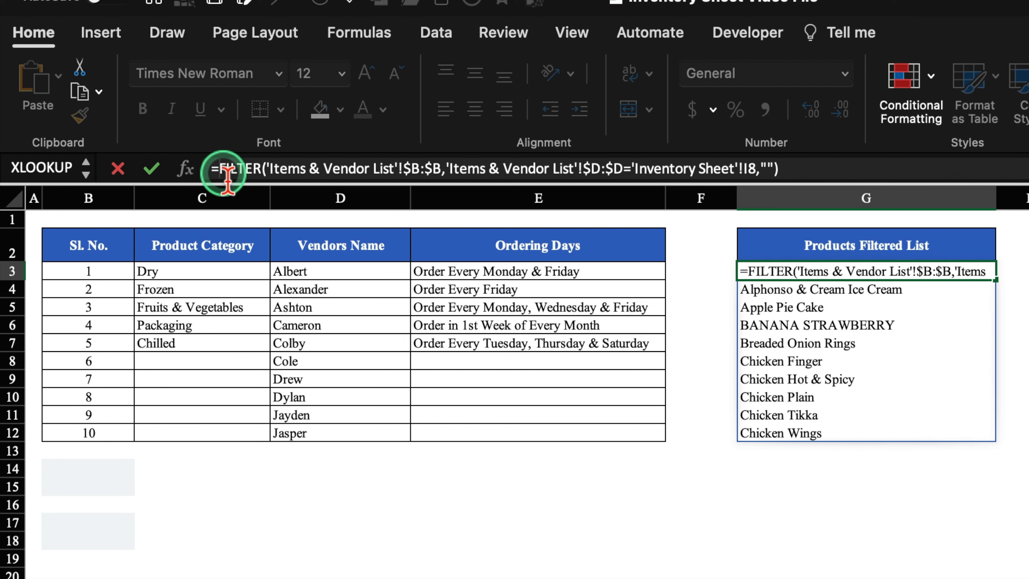
text(Uni)
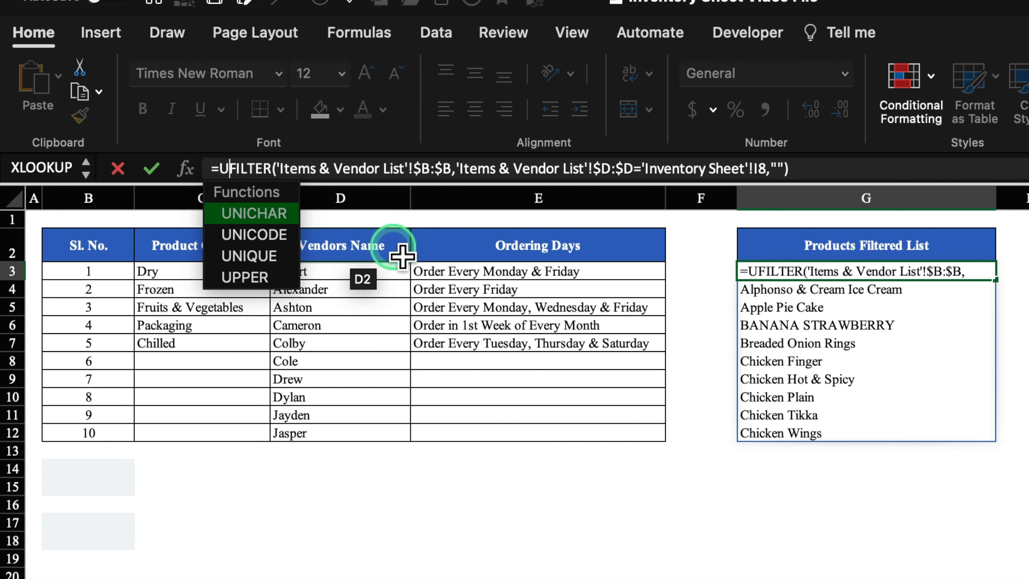
double_click(272, 262)
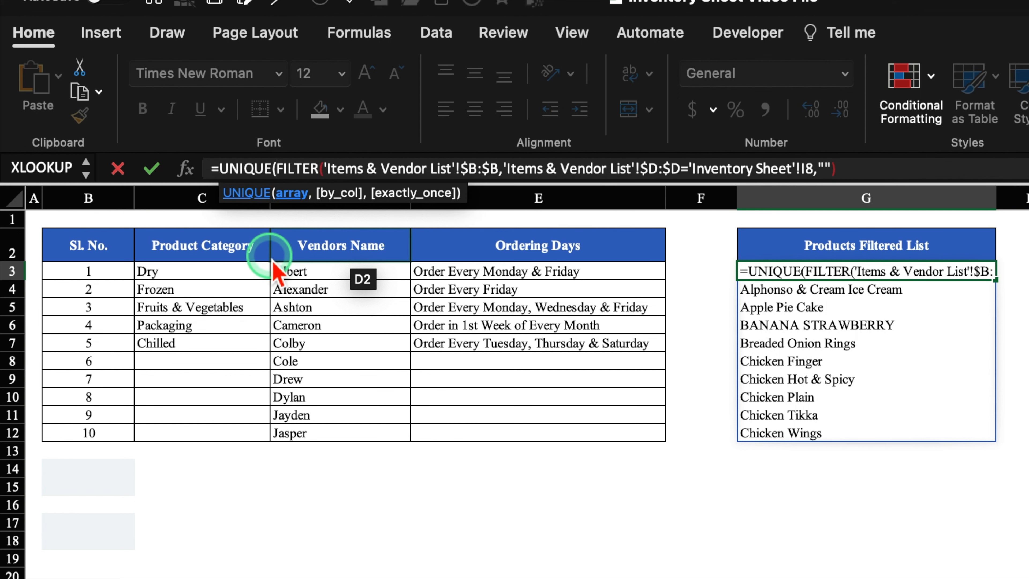
click(869, 167)
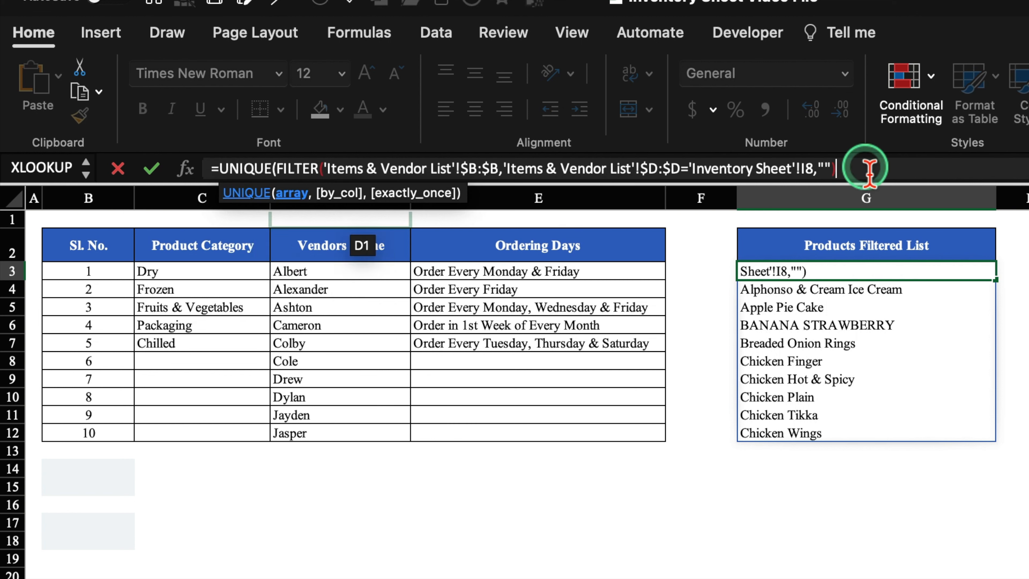
text())
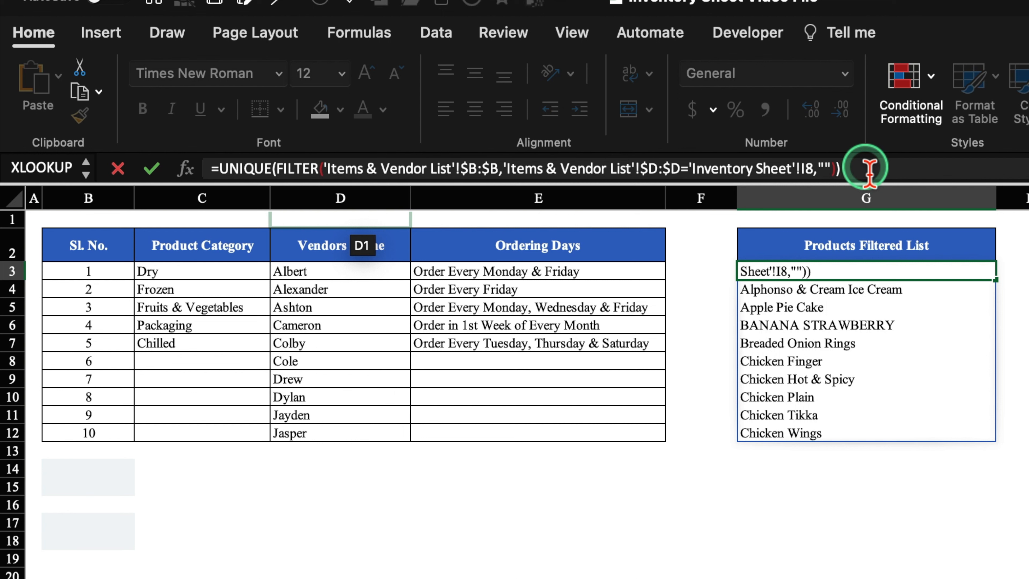
key(Return)
Step: Wrap the UNIQUE formula in G3 of the Setting Sheet in the SORT function
click(775, 268)
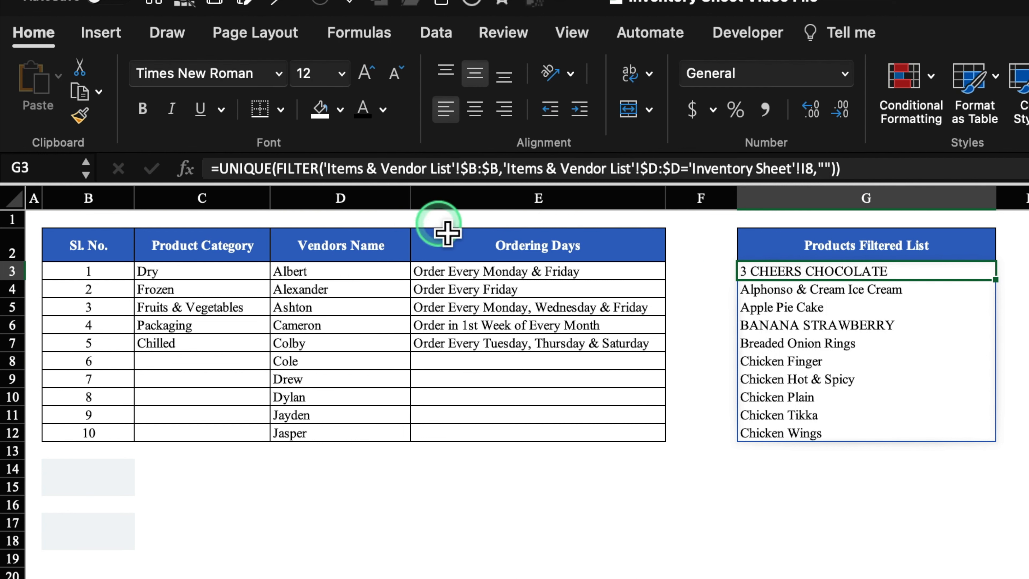
click(221, 167)
text(Sort)
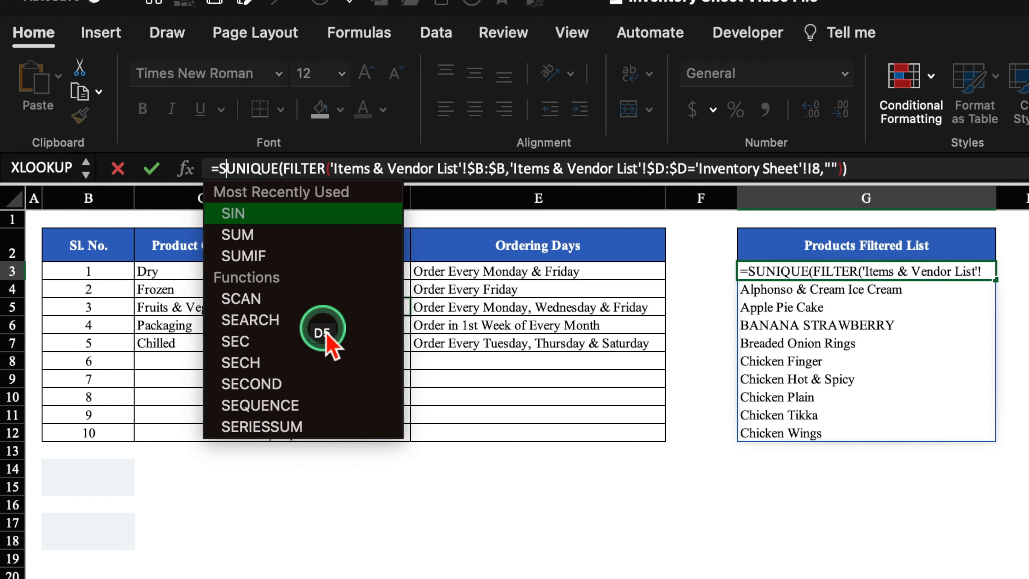
double_click(264, 212)
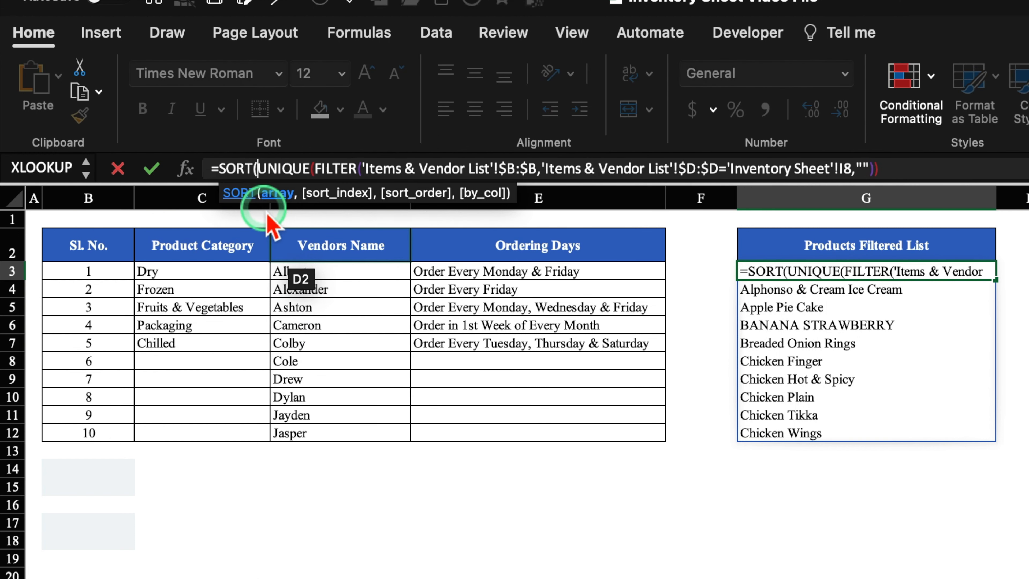
click(929, 170)
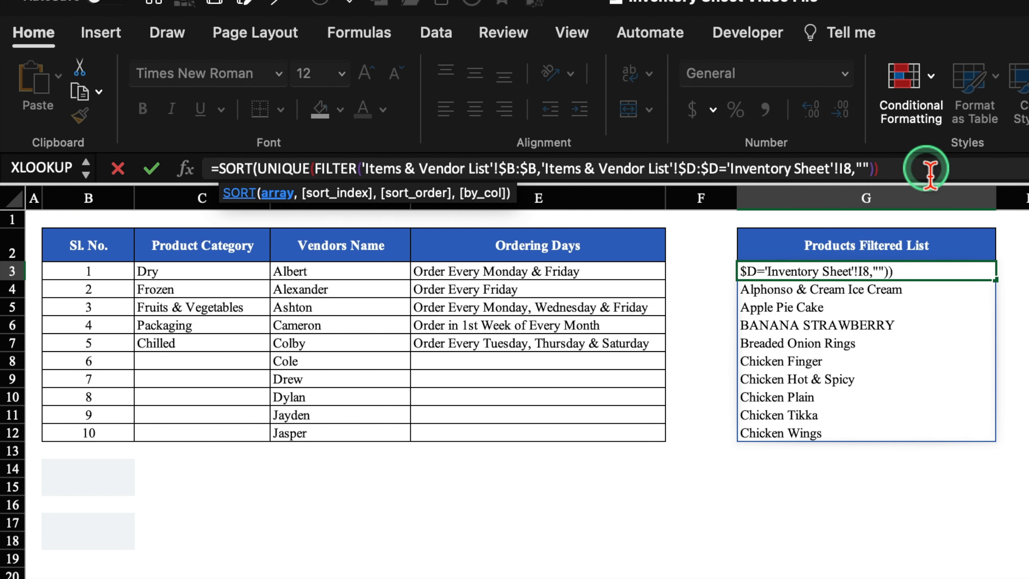
text())
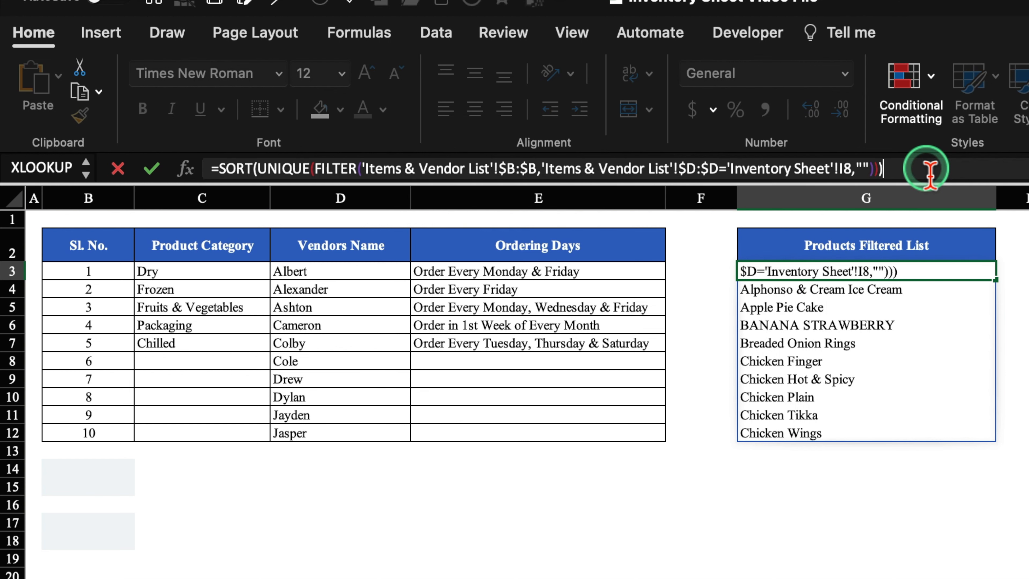
click(701, 504)
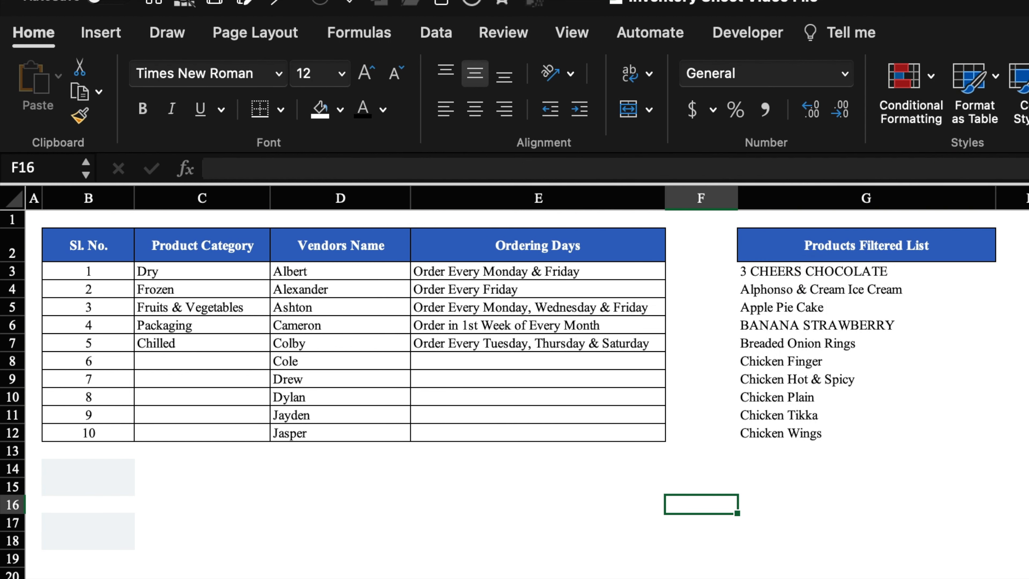
Step: Open Data Validation for the Items Name cells from K8 down on the Inventory Sheet and allow a List
click(913, 381)
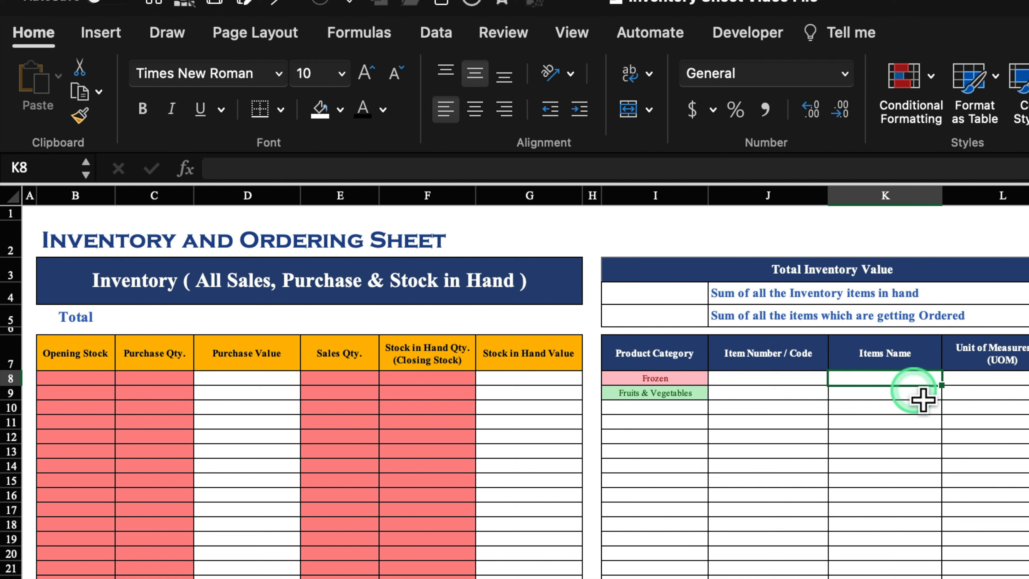
drag(918, 390, 885, 578)
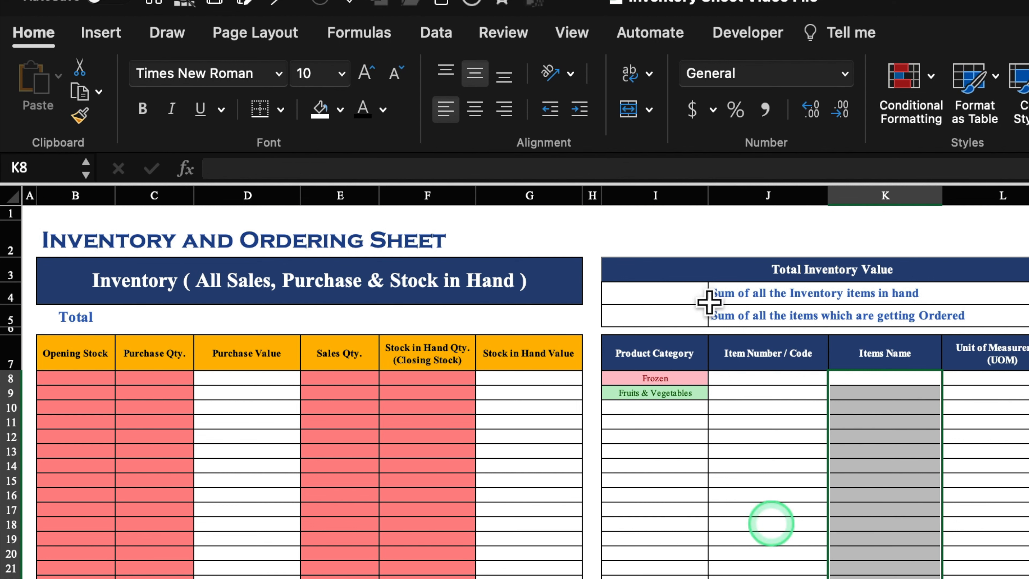
click(435, 32)
click(988, 77)
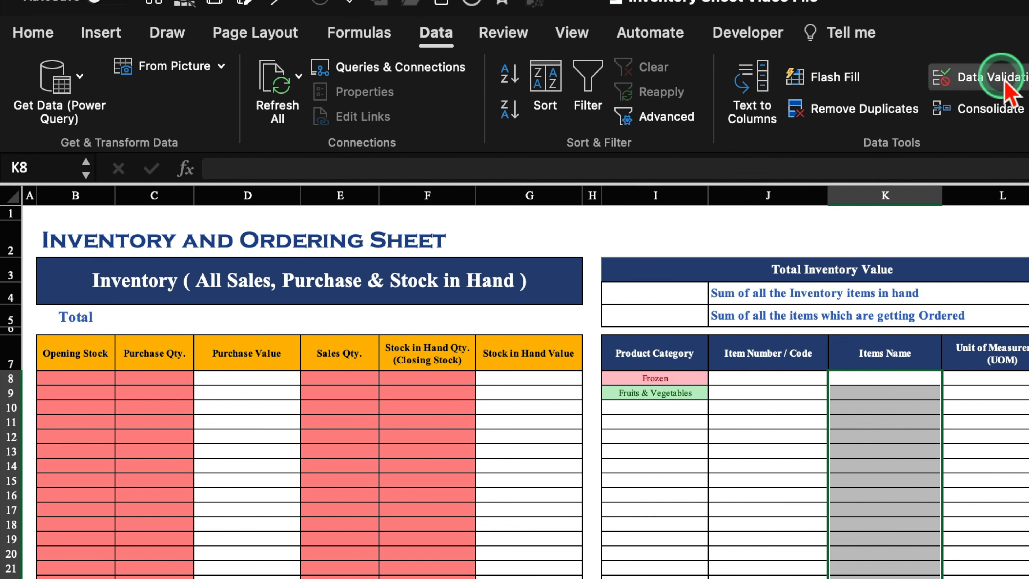
click(715, 237)
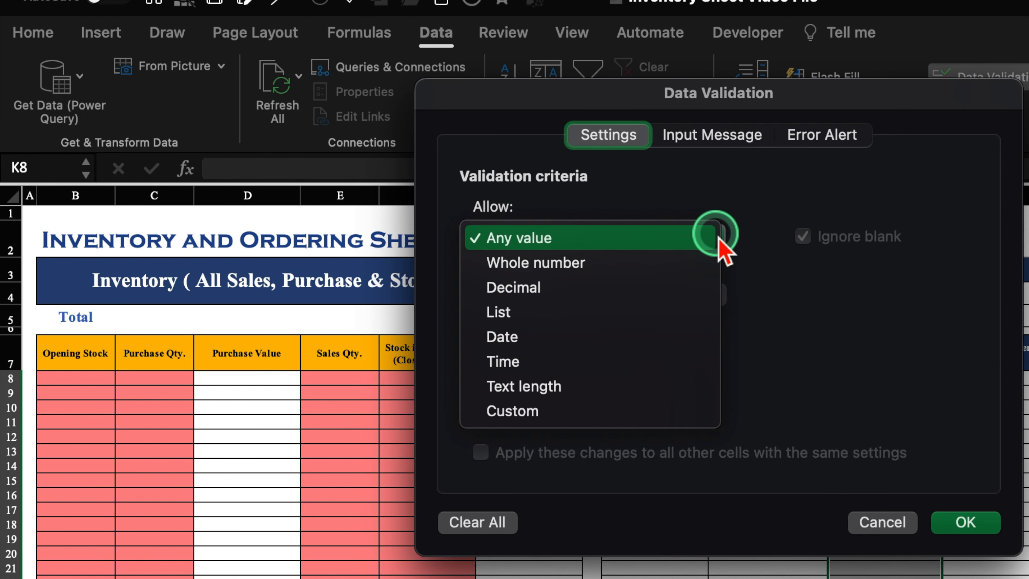
click(632, 312)
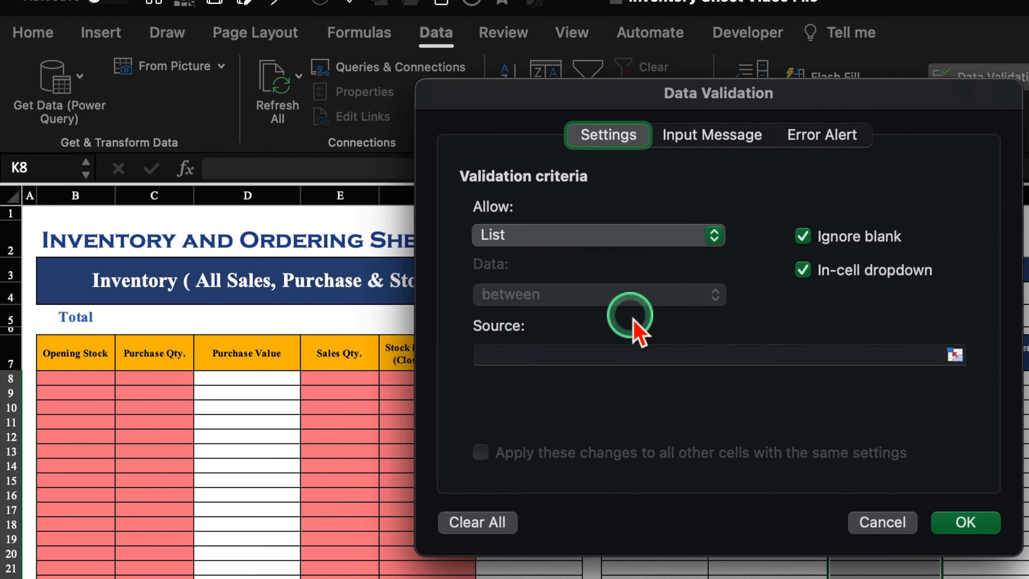
Step: Set the validation list's source to the spilled range ='Setting Sheet'!$G3# and apply it
click(664, 354)
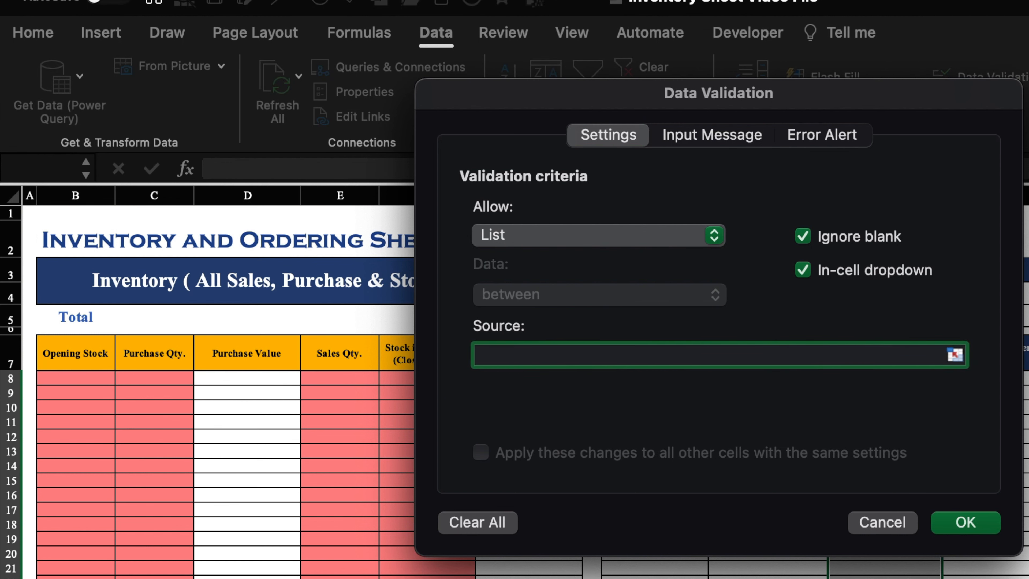
key(ctrl+Page_Down)
drag(936, 94, 550, 97)
click(755, 277)
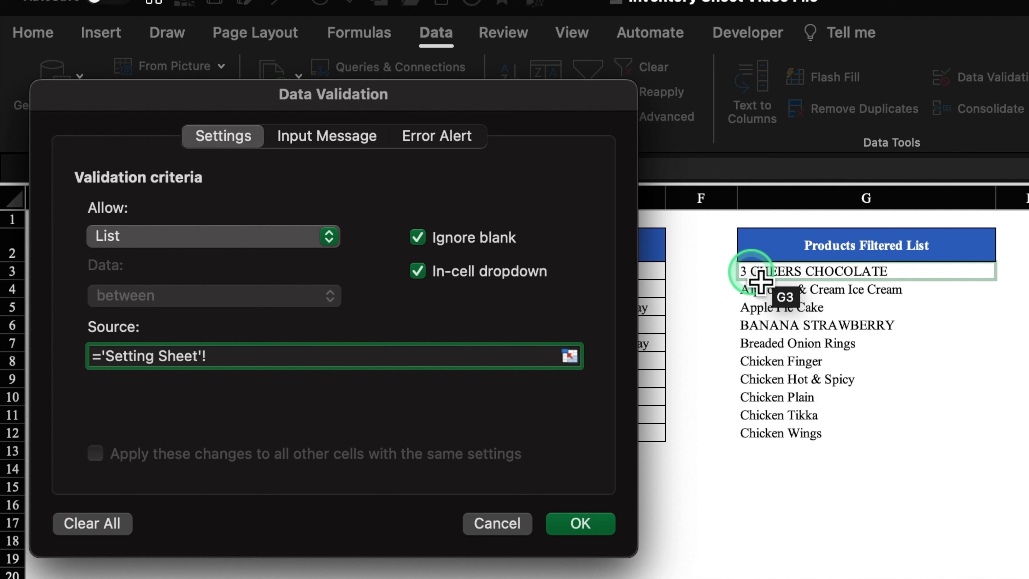
click(236, 356)
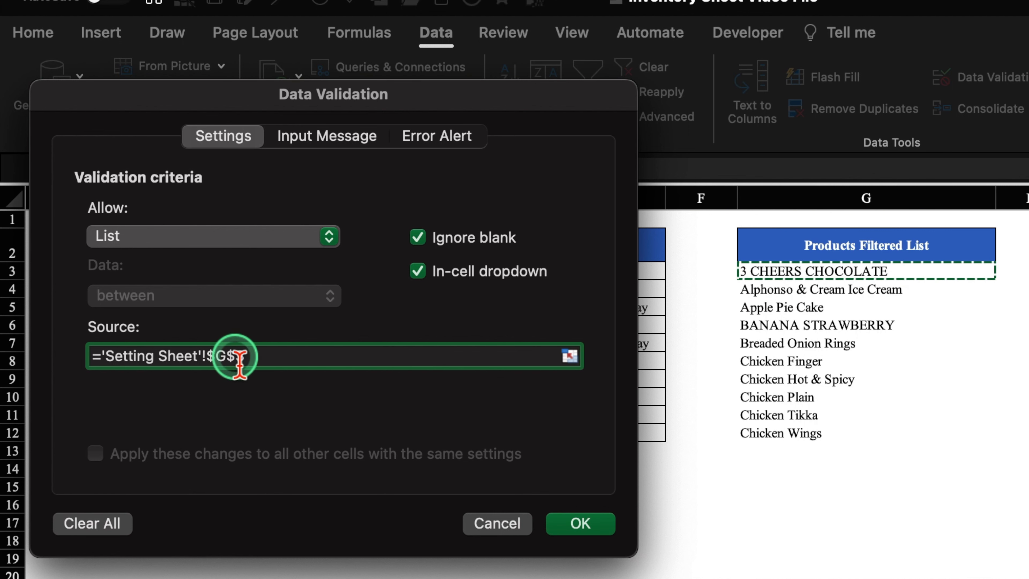
key(BackSpace)
click(290, 357)
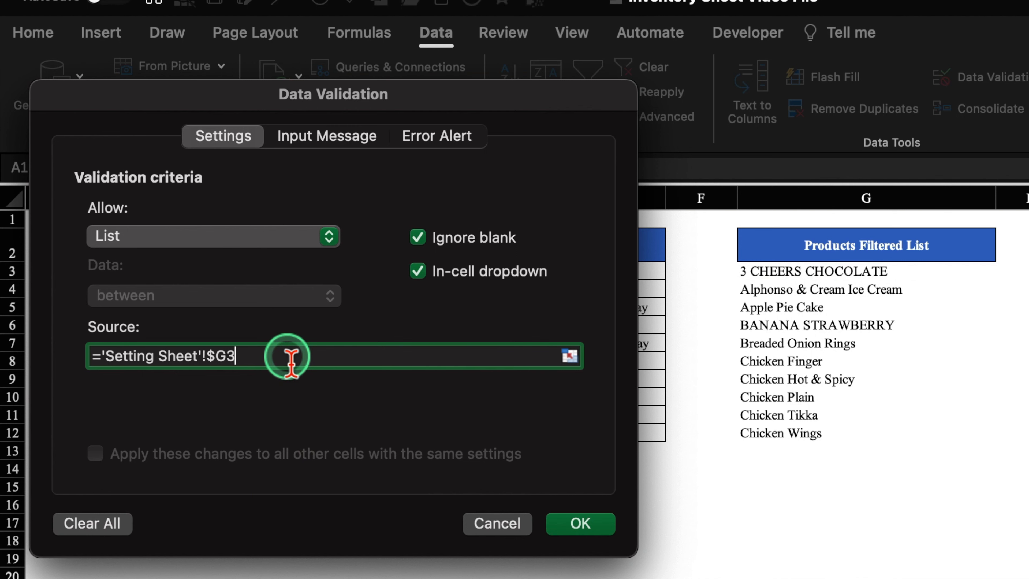
text(#)
click(567, 523)
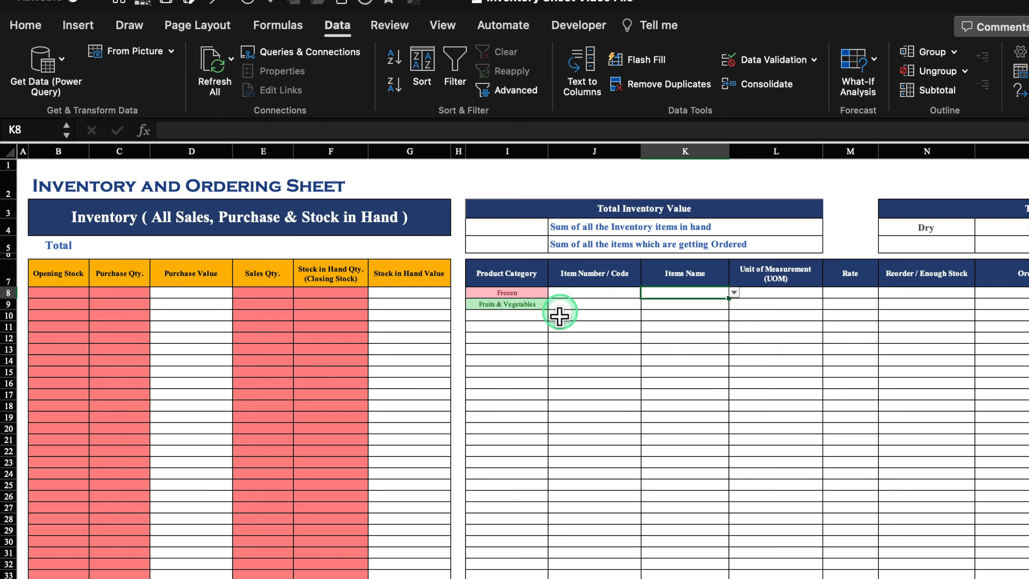
Step: Check the item choices offered in K8 for the Frozen category in I8
click(685, 379)
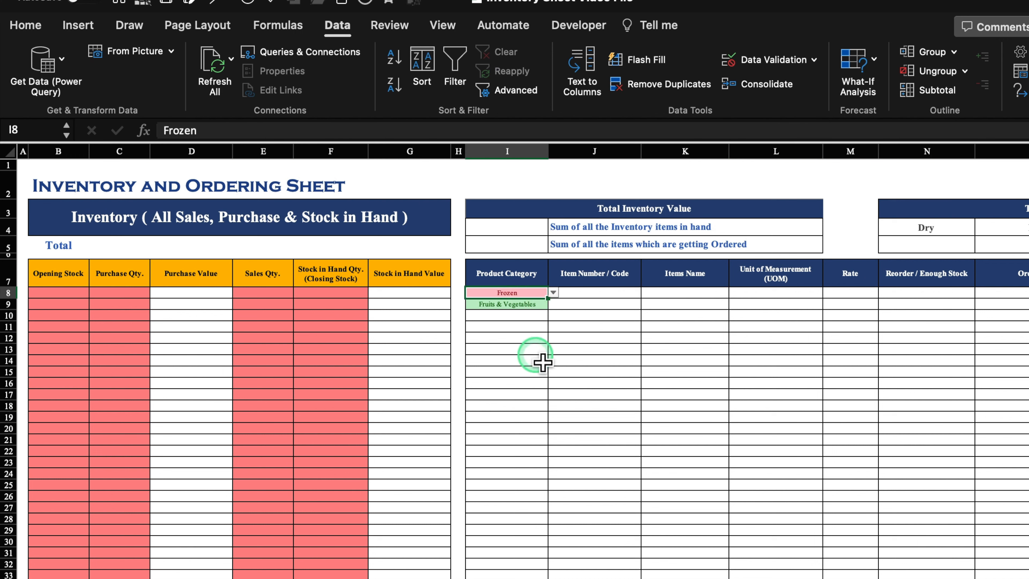
click(709, 296)
click(734, 292)
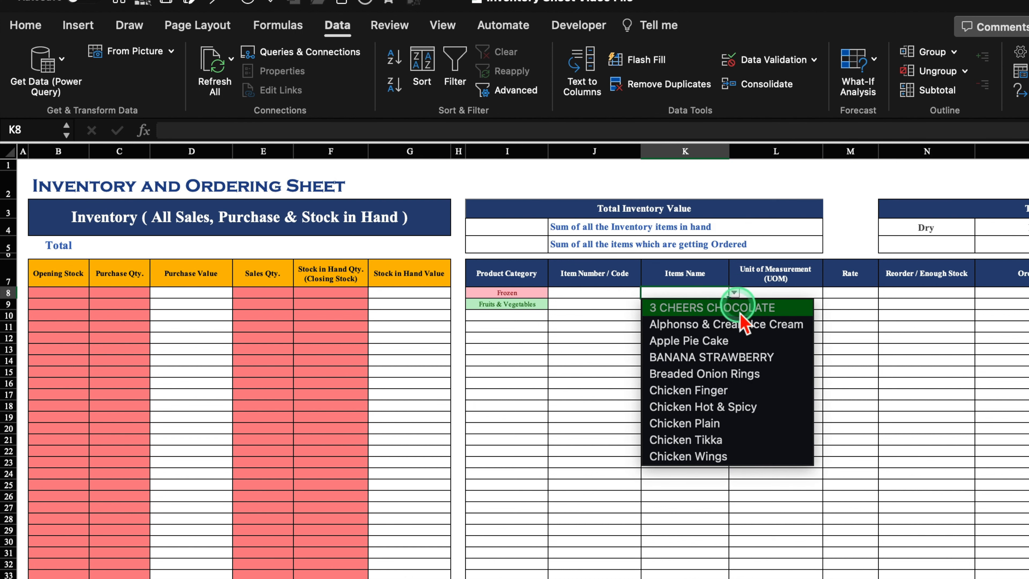
click(527, 292)
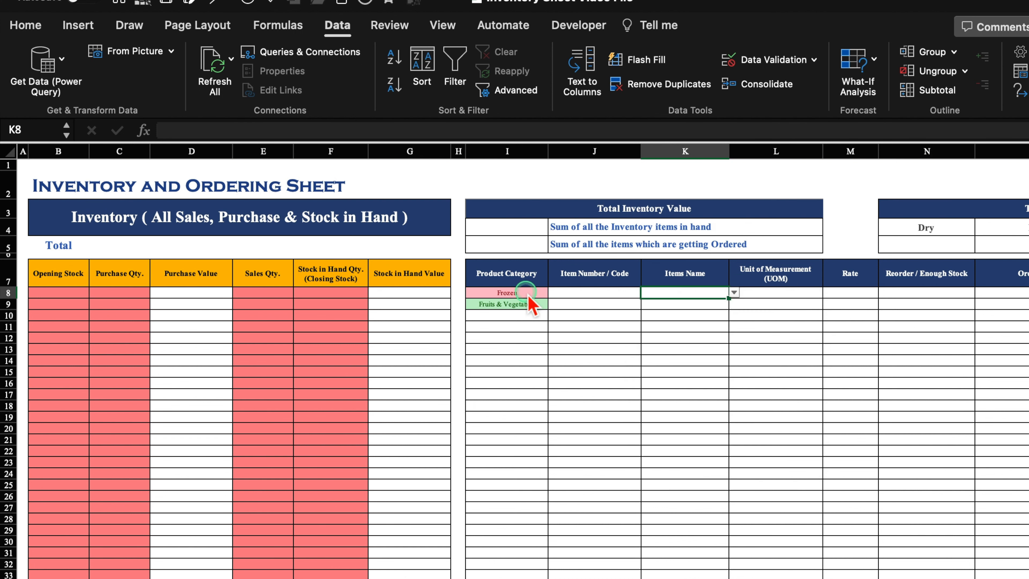
Step: Change the product category in I8 to Fruits & Vegetables and check the item choices in K8
click(528, 292)
click(553, 293)
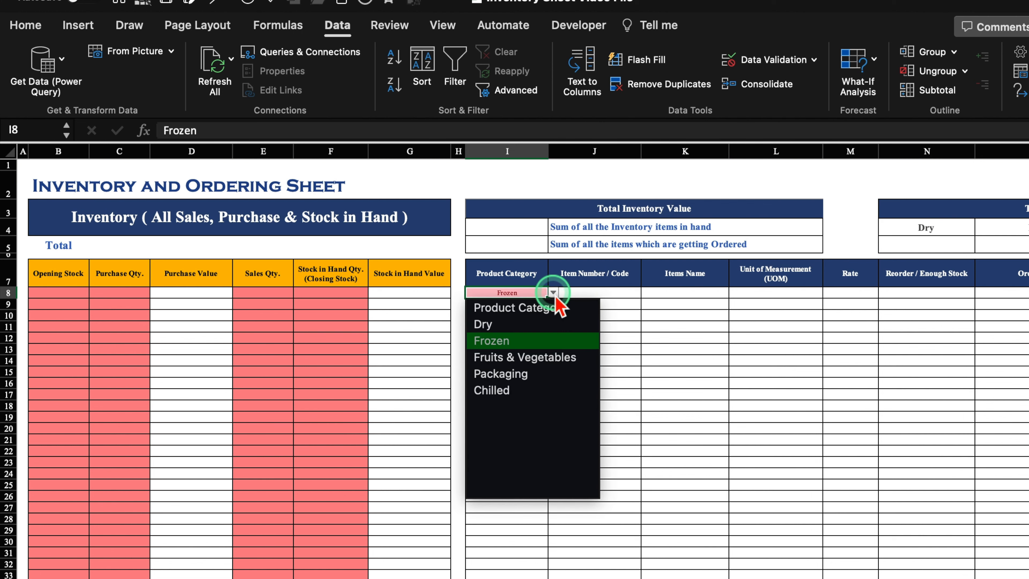
click(541, 358)
click(713, 294)
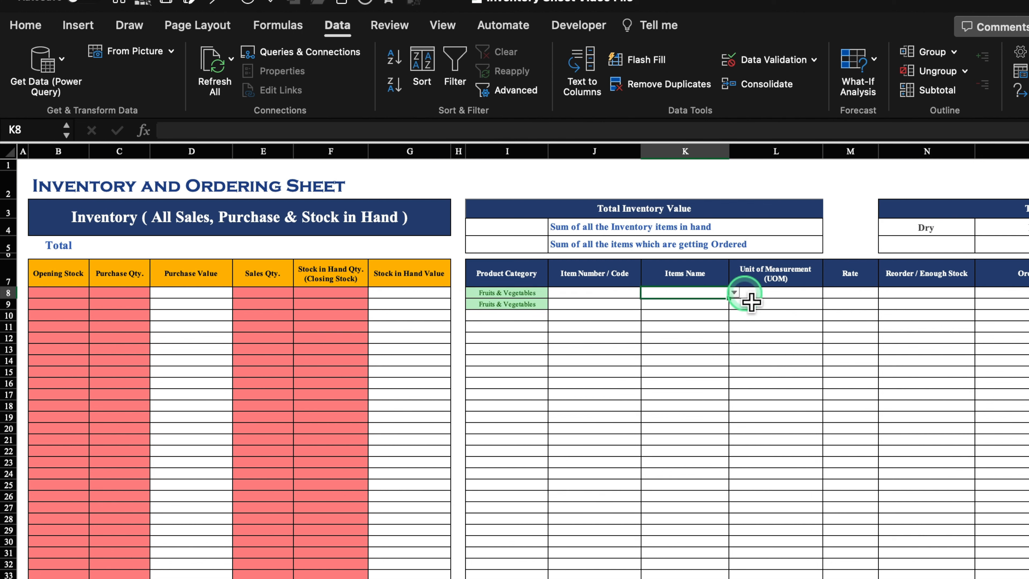
click(734, 292)
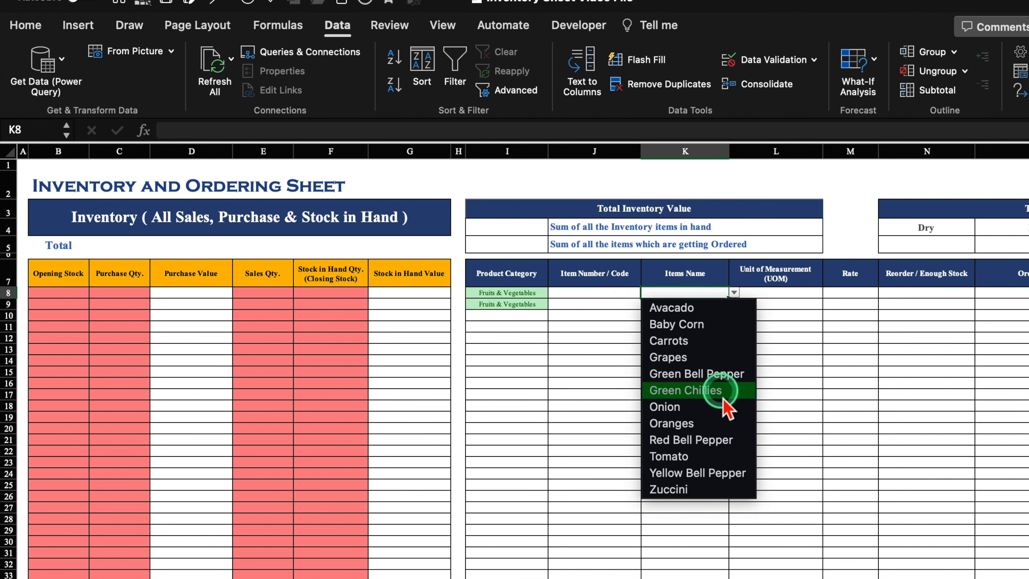
Step: Change the product category in I8 to Packaging and check the item choices in K8
click(511, 293)
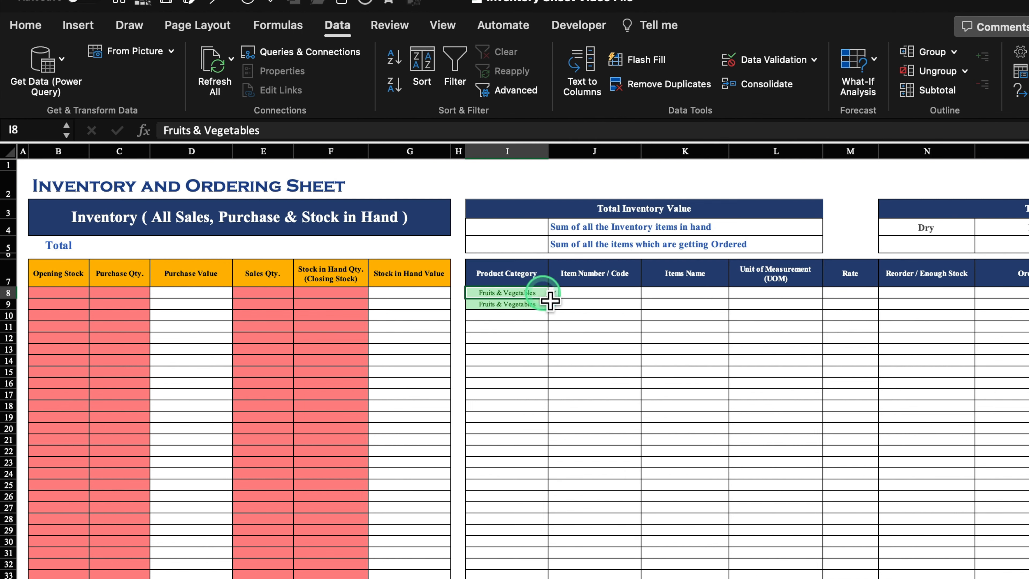
click(553, 292)
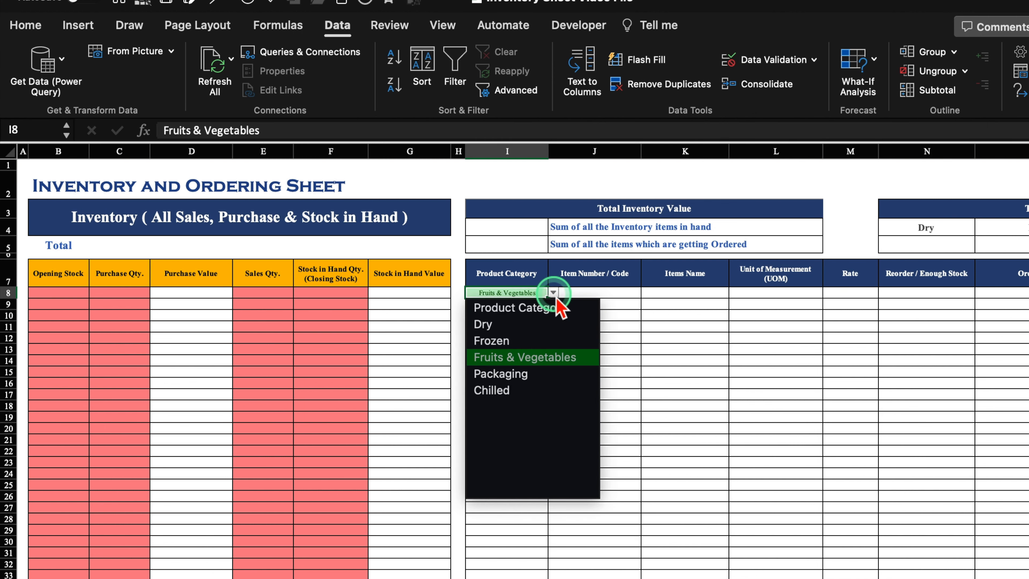
click(545, 374)
key(Right)
key(Right)
click(734, 293)
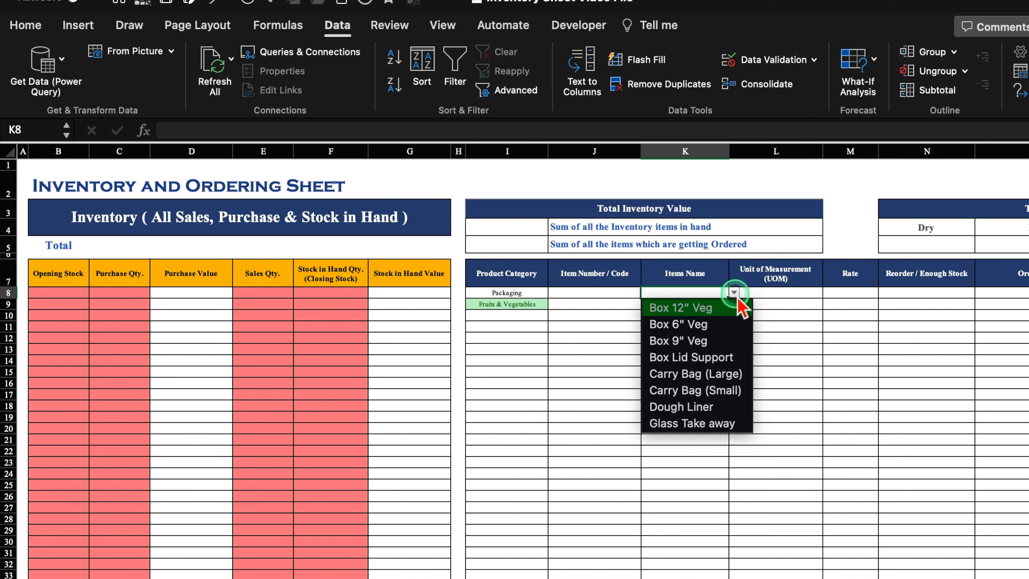
click(617, 348)
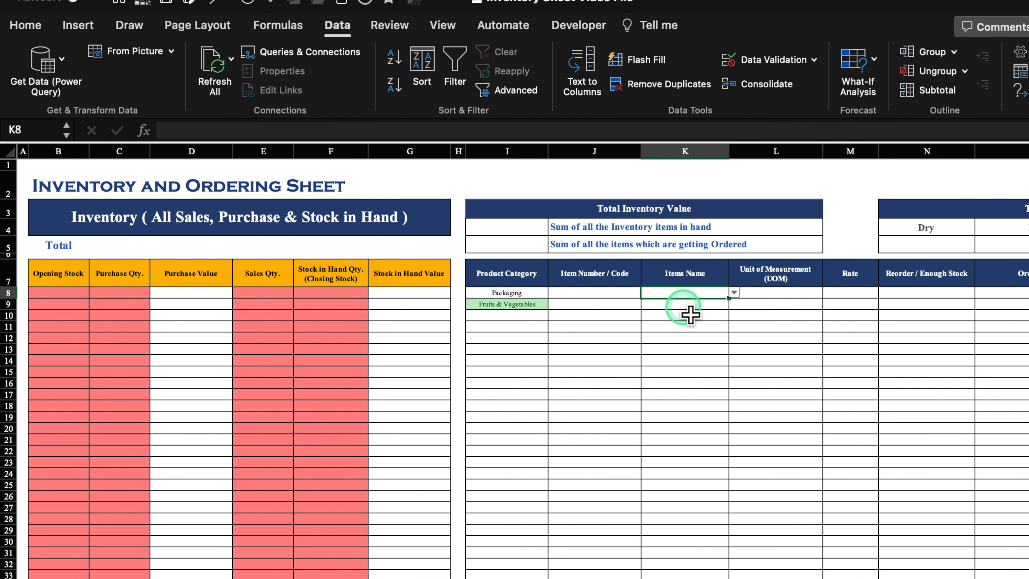
Step: Wrap the SORT formula in G3 of the Setting Sheet in the TRANSPOSE function
click(691, 306)
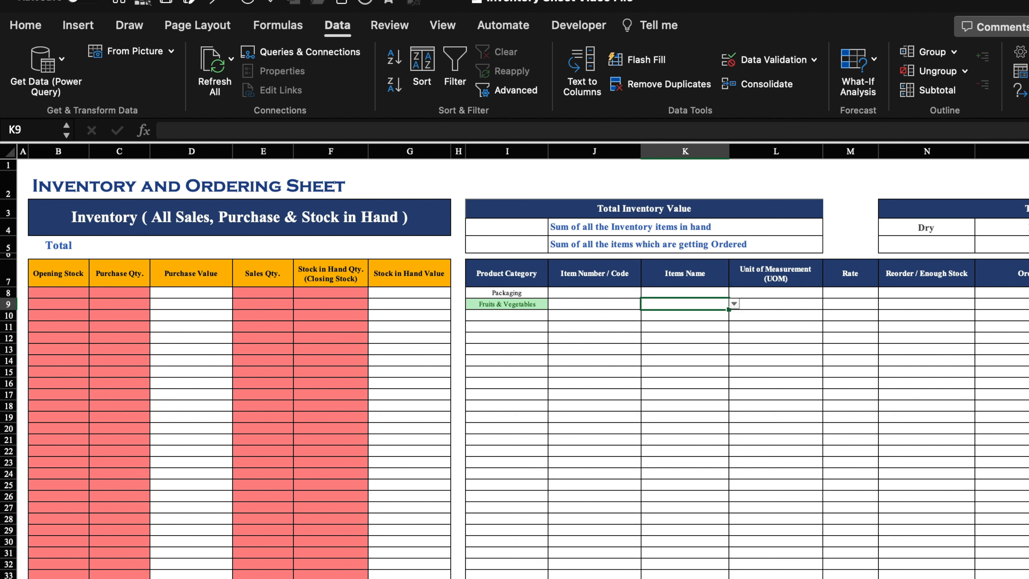
click(462, 578)
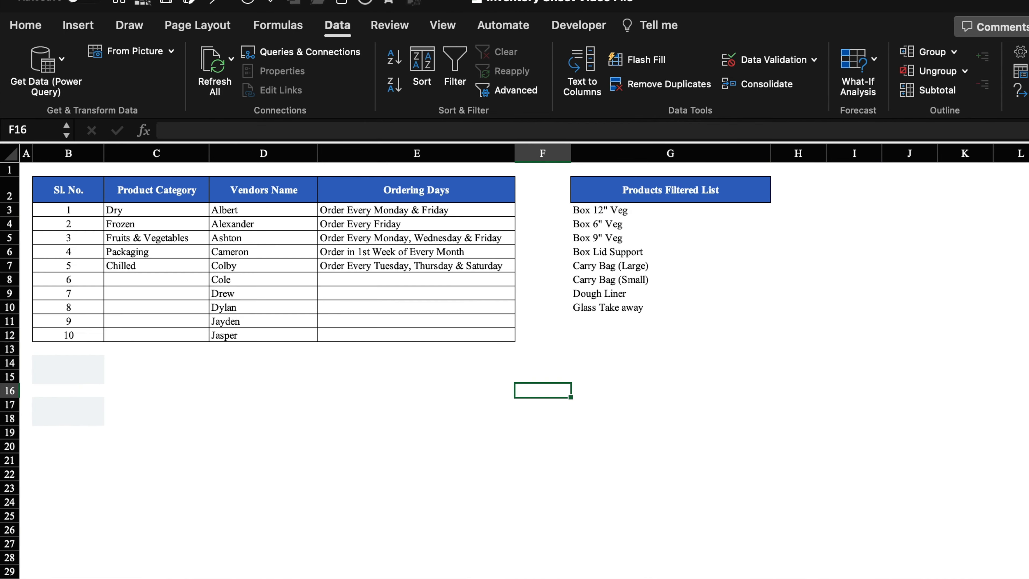
click(583, 211)
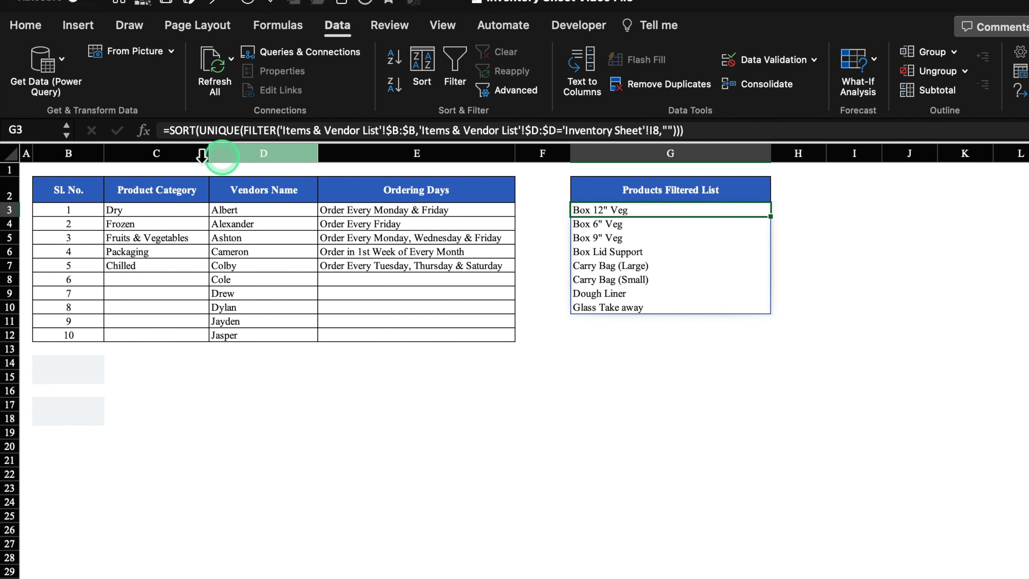
click(174, 134)
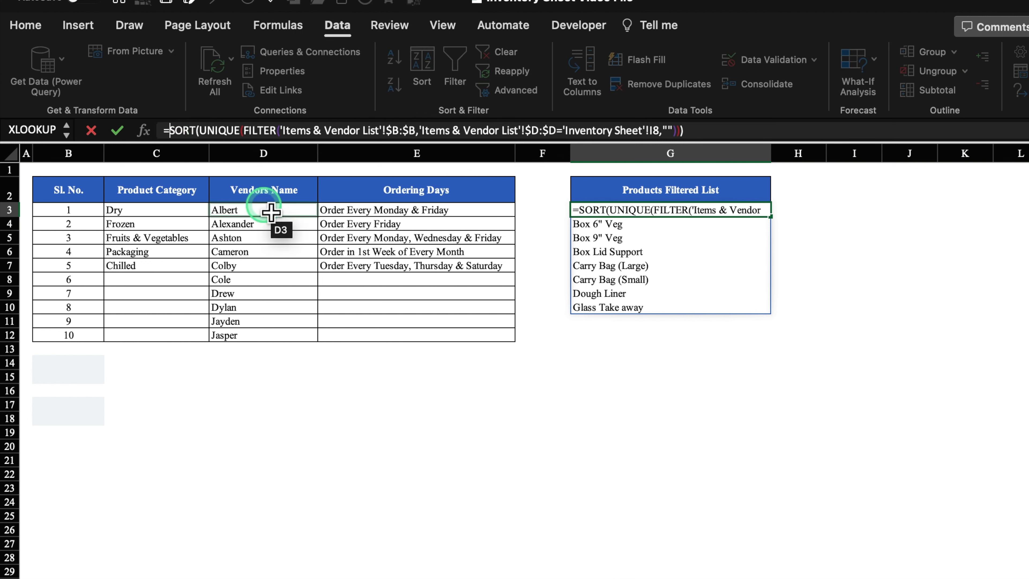
text(Tran)
double_click(248, 173)
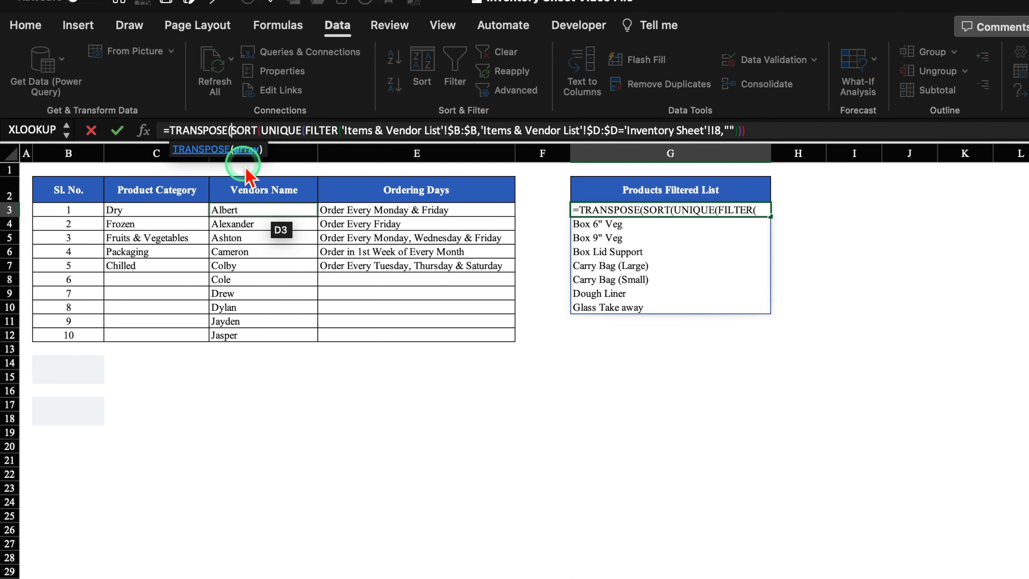
click(788, 130)
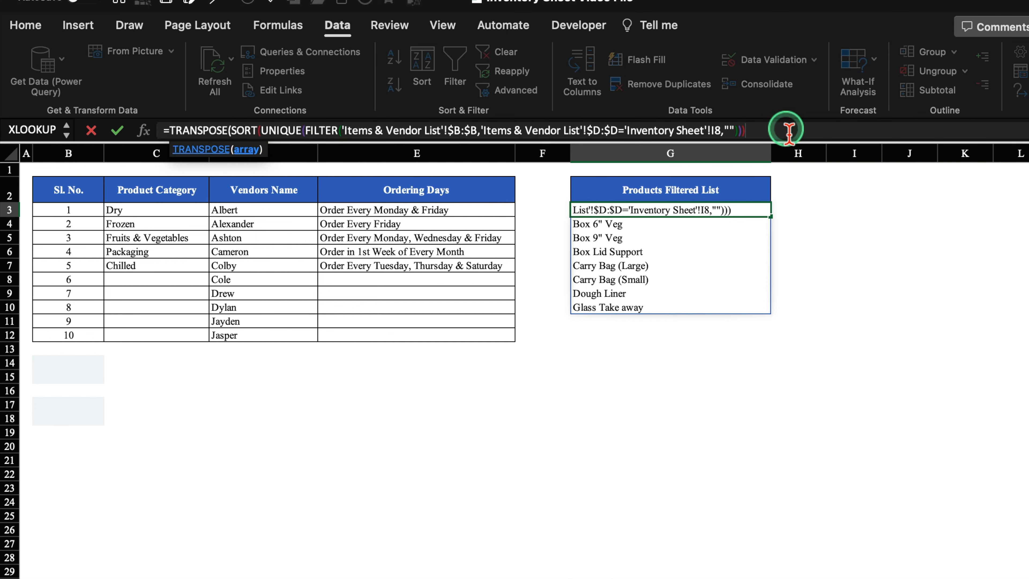
text())
key(Return)
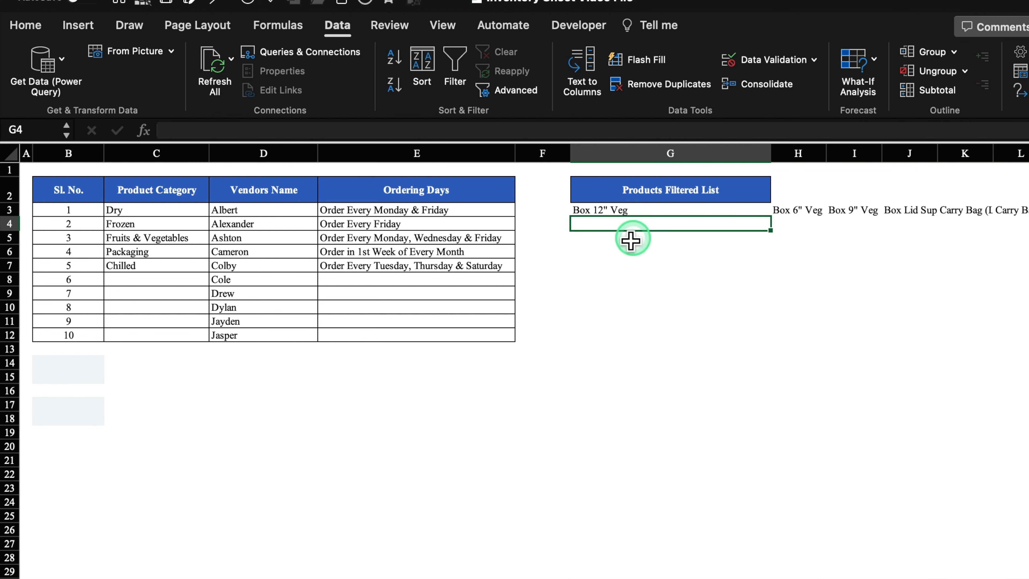
Step: Copy the TRANSPOSE formula from G3 down column G, past row 418
click(587, 214)
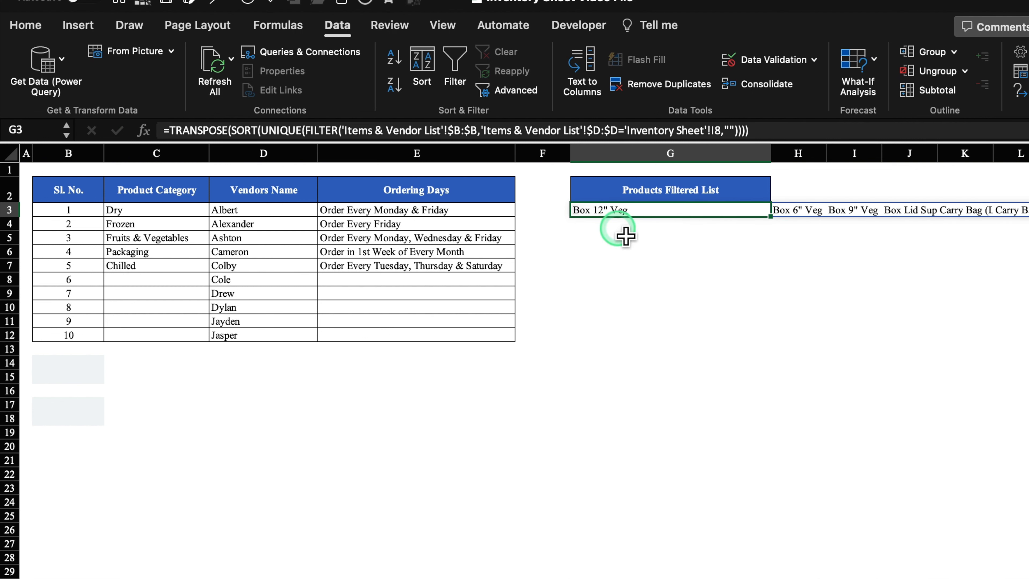
drag(772, 219, 790, 578)
click(909, 392)
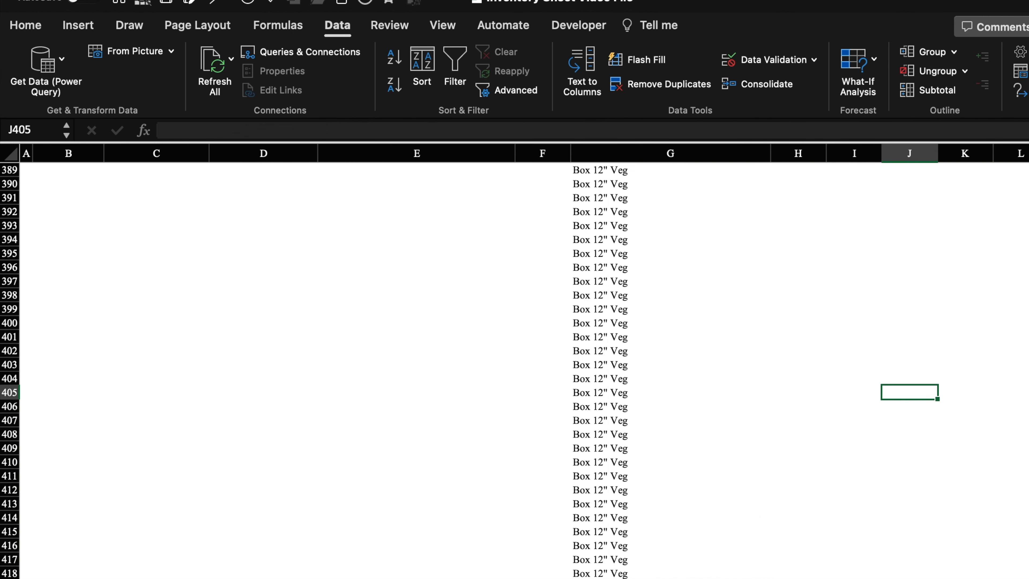
Step: Choose Carrots as the item name in K9 for the Fruits & Vegetables row
scroll(233, 336, up, 20)
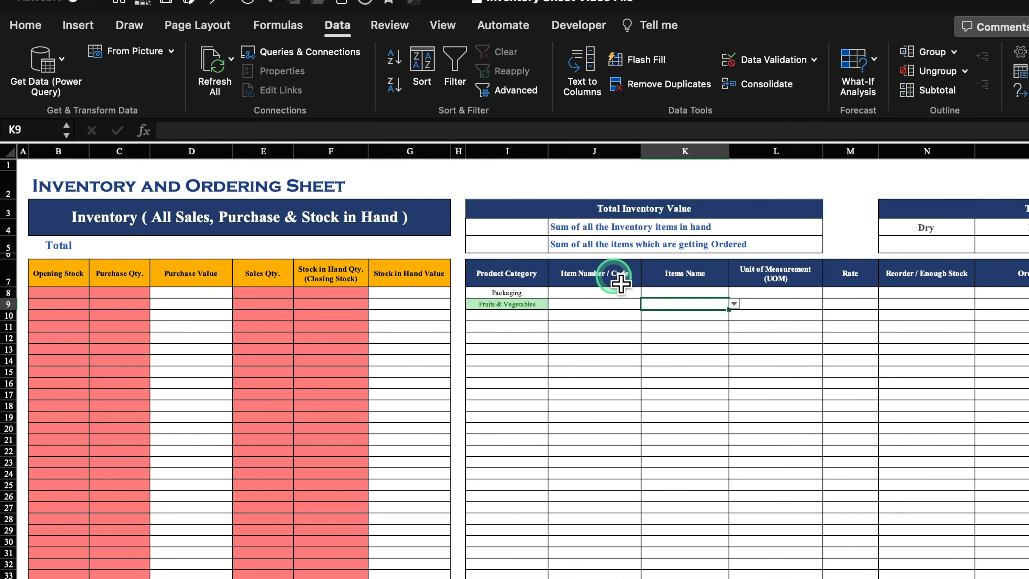
click(730, 307)
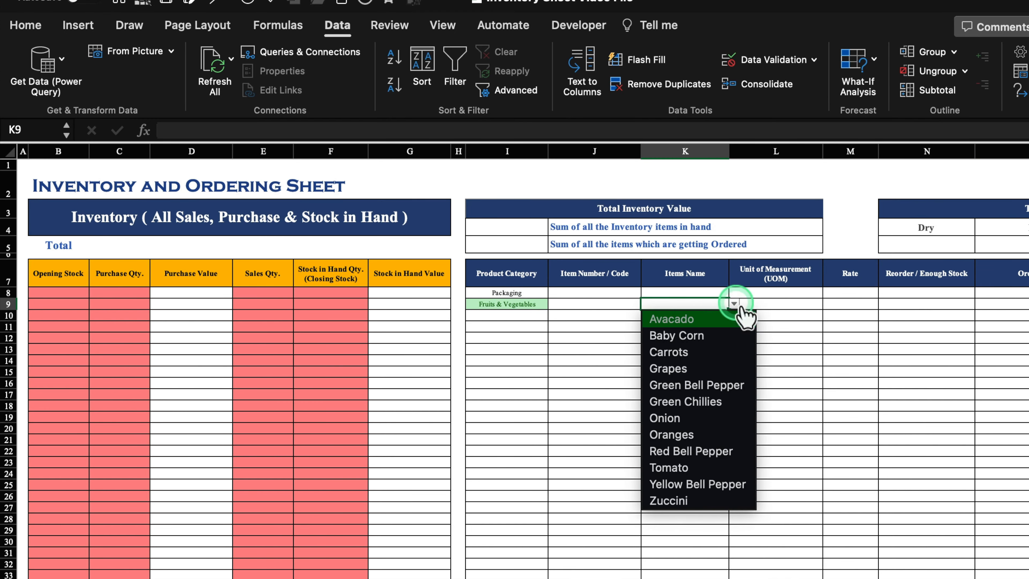
click(693, 376)
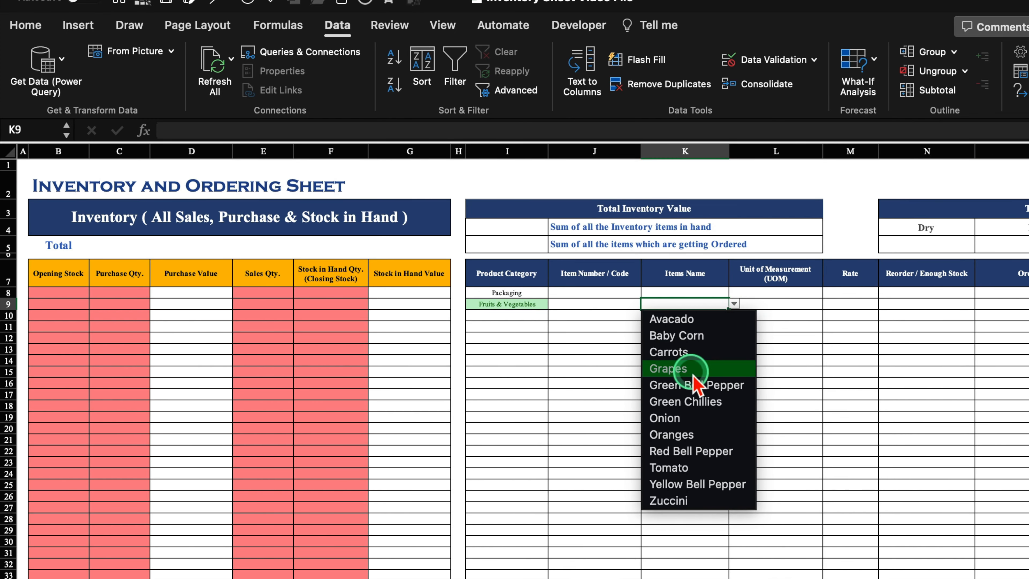
click(687, 359)
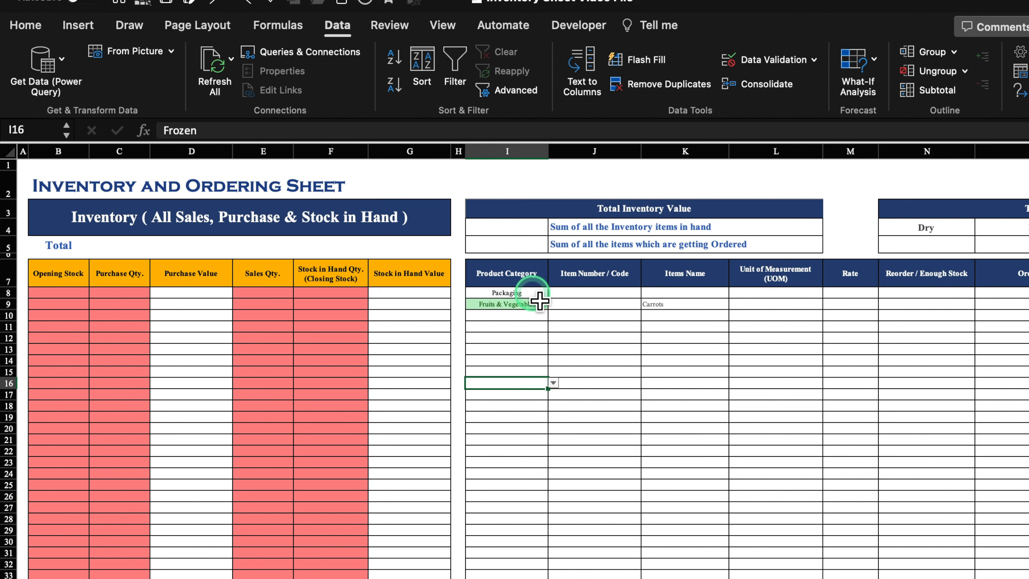
Step: Set the product category to Dry in I8:I16 and clear the item name in K9
click(530, 293)
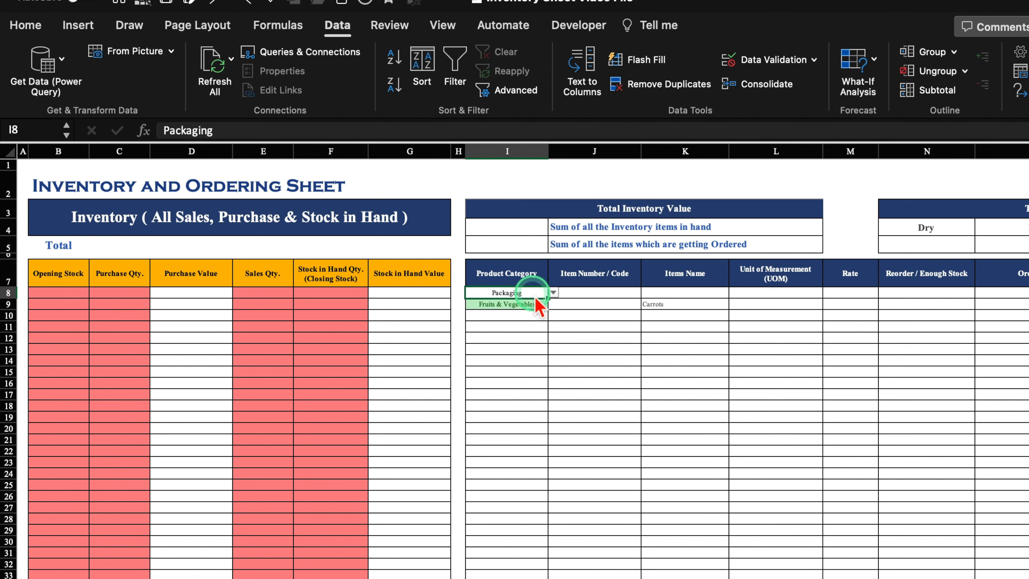
click(553, 292)
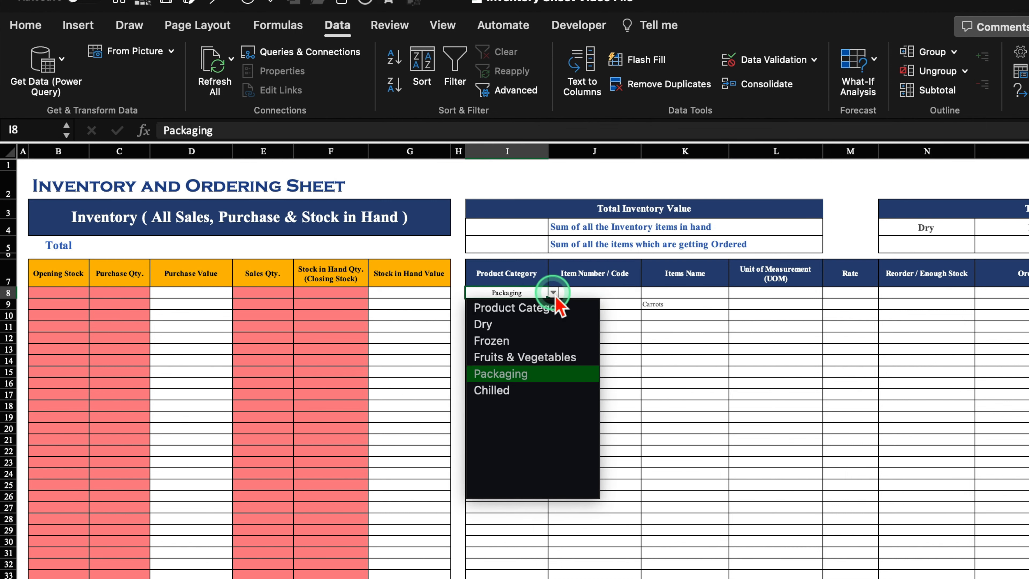
click(521, 325)
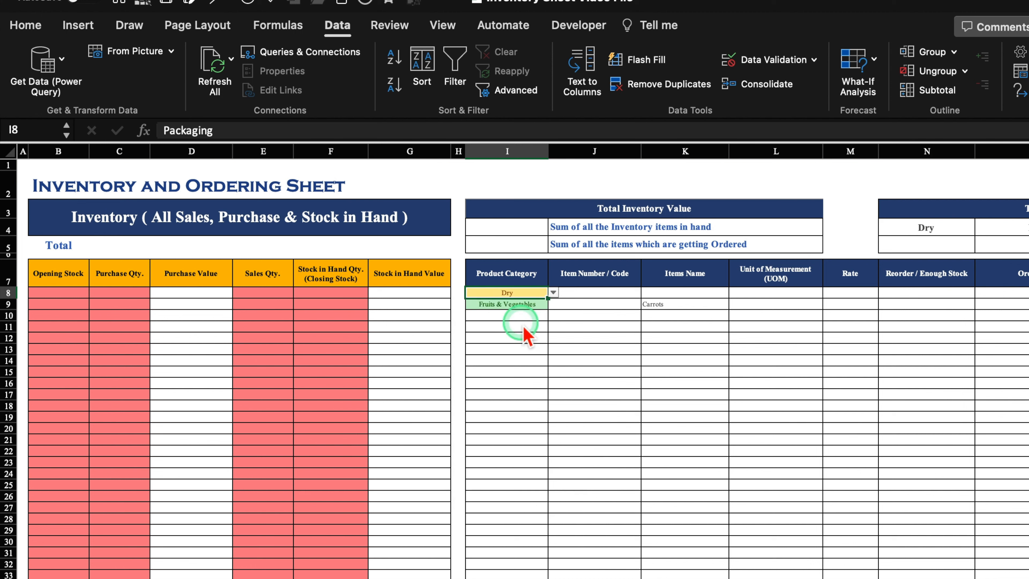
drag(547, 299, 548, 387)
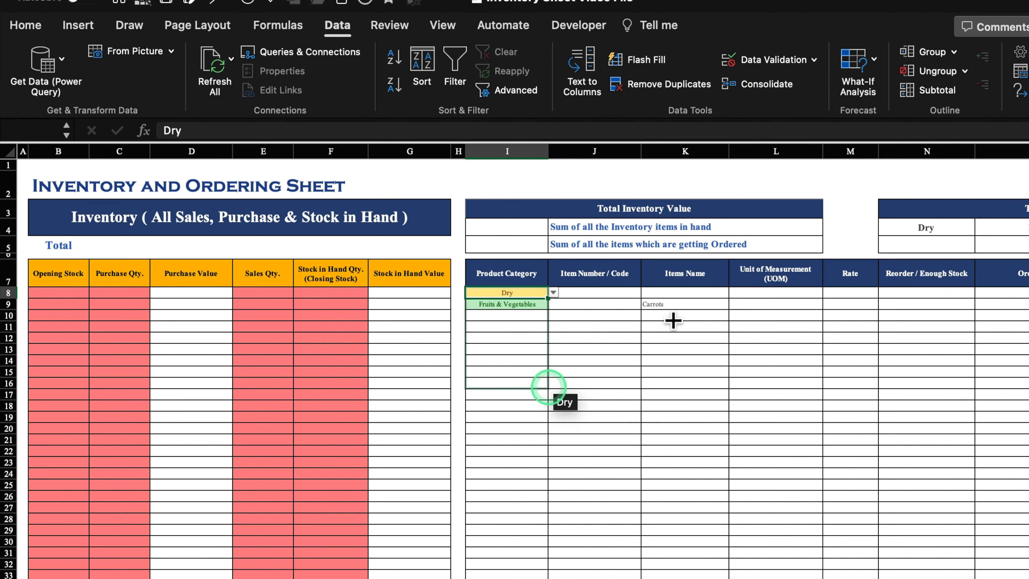
click(666, 307)
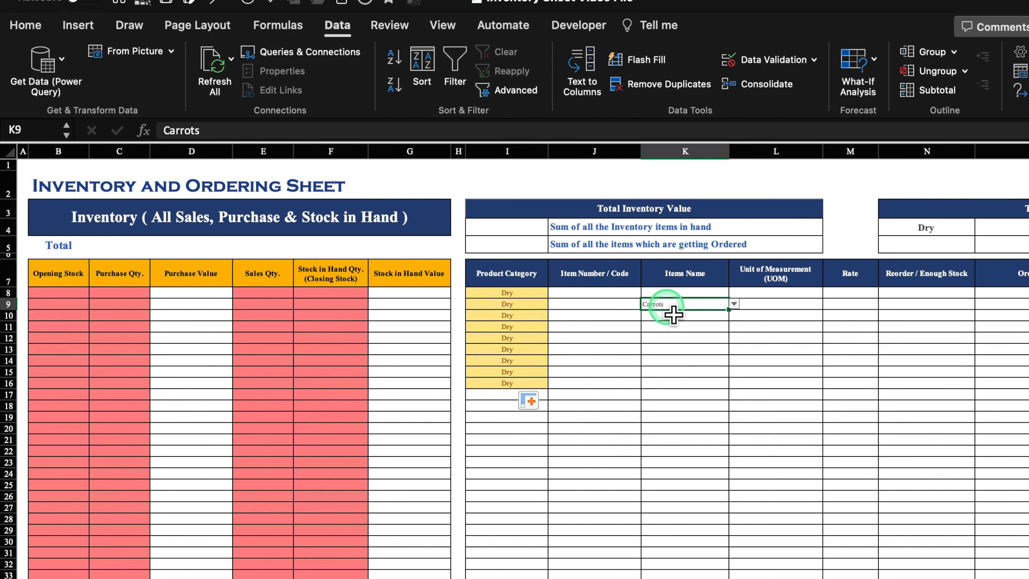
key(Delete)
Step: Set the product category to Frozen in I17 and fill it down to I21
click(543, 394)
click(553, 394)
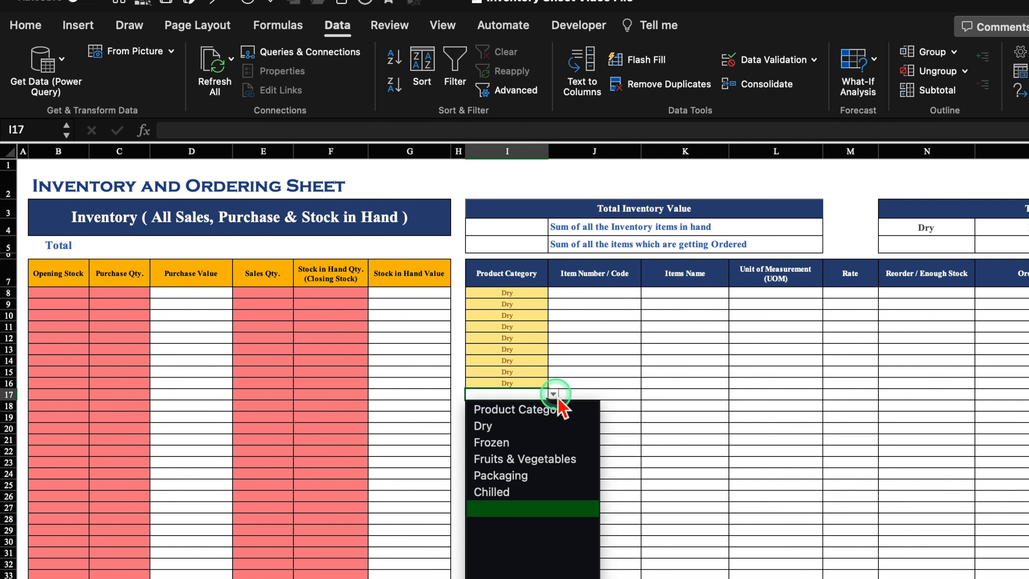
click(529, 442)
drag(548, 400, 499, 459)
Step: Set the product category to Fruits & Vegetables in I22:I25
click(499, 453)
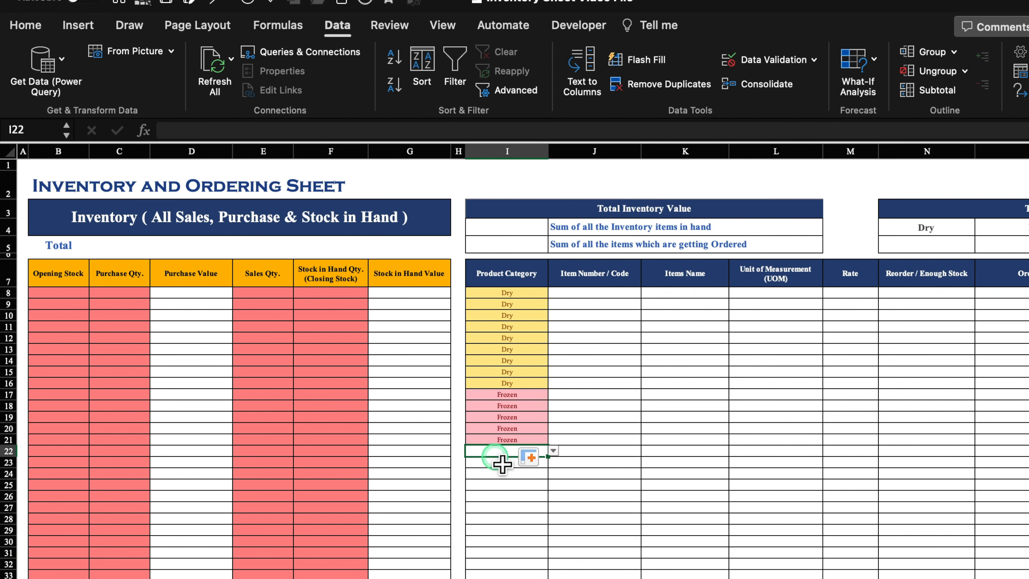
click(553, 451)
click(534, 515)
drag(548, 456, 546, 555)
Step: Set the product category to Packaging in I26:I31 and to Chilled from I32 downward
click(535, 497)
click(554, 496)
click(544, 551)
click(545, 563)
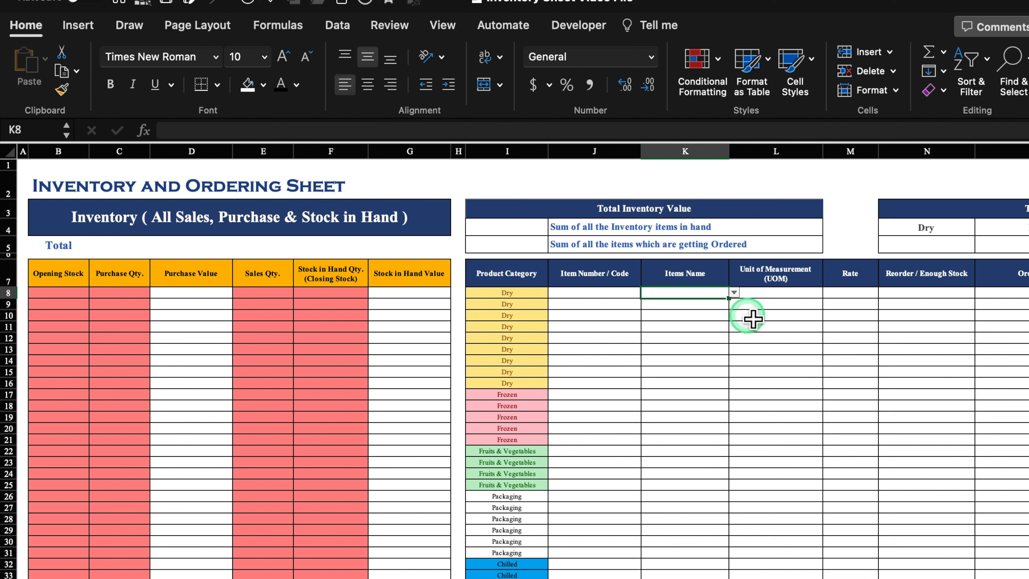
Step: Choose the Dry item names 7 Up Pet Bottle, Alfredo Sauce Premix and Arabiatta Spice Mix in K8:K10
click(733, 293)
click(707, 307)
click(709, 306)
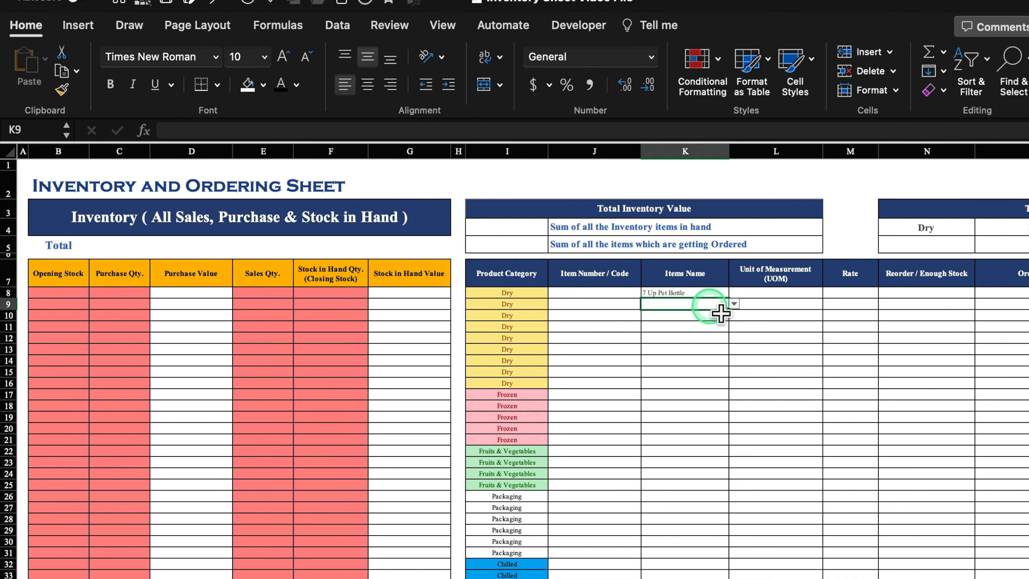
click(734, 304)
click(698, 331)
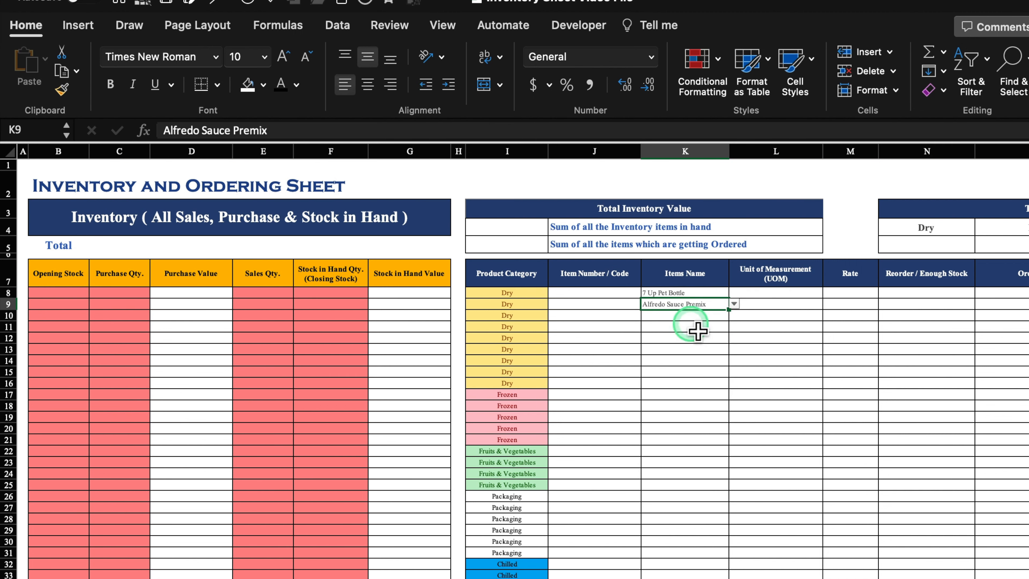
click(688, 315)
click(734, 314)
click(715, 363)
Step: Choose the Dry item names Baby Corn Can, Balsamic Vinegar and BBQ Sauce Premix in K11:K13
click(688, 326)
click(734, 327)
click(716, 391)
click(688, 338)
click(734, 337)
click(734, 348)
click(709, 462)
Step: Choose the Dry item names Black Pepper Sauce, Pepsi Pet Bottle and Black Pepper in K14:K16
click(693, 361)
click(734, 361)
click(713, 506)
click(697, 372)
click(734, 372)
click(712, 535)
Step: Choose the Frozen item names in K17:K21: 3 CHEERS CHOCOLATE, Alphonso & Cream Ice Cream, BANANA STRAWBERRY, Breaded Onion Rings and Chicken Plain
click(734, 406)
click(705, 433)
click(693, 417)
click(734, 417)
click(724, 481)
click(695, 427)
click(734, 428)
click(716, 512)
Step: Choose the Fruits & Vegetables item names Baby Corn, Avacado, Onion and Oranges in K22:K25
click(733, 474)
click(700, 574)
click(694, 484)
click(734, 485)
click(707, 575)
Step: Choose the Packaging item names in K26:K31: Box 12" Veg, Box 6" Veg, Box 9" Veg, Box Lid Support, Carry Bag (Large) and Carry Bag (Small)
click(695, 496)
click(734, 496)
click(701, 510)
click(734, 542)
click(689, 564)
click(695, 552)
click(734, 553)
click(699, 573)
Step: Choose the Chilled item names from K32 to K37, starting with Cheese Spread, Chocolate Sauce and Cream-Niagara Farms and ending with Cream
click(696, 563)
click(733, 563)
click(717, 536)
click(703, 575)
click(734, 575)
click(712, 565)
click(699, 578)
click(734, 578)
click(711, 577)
click(776, 563)
click(701, 578)
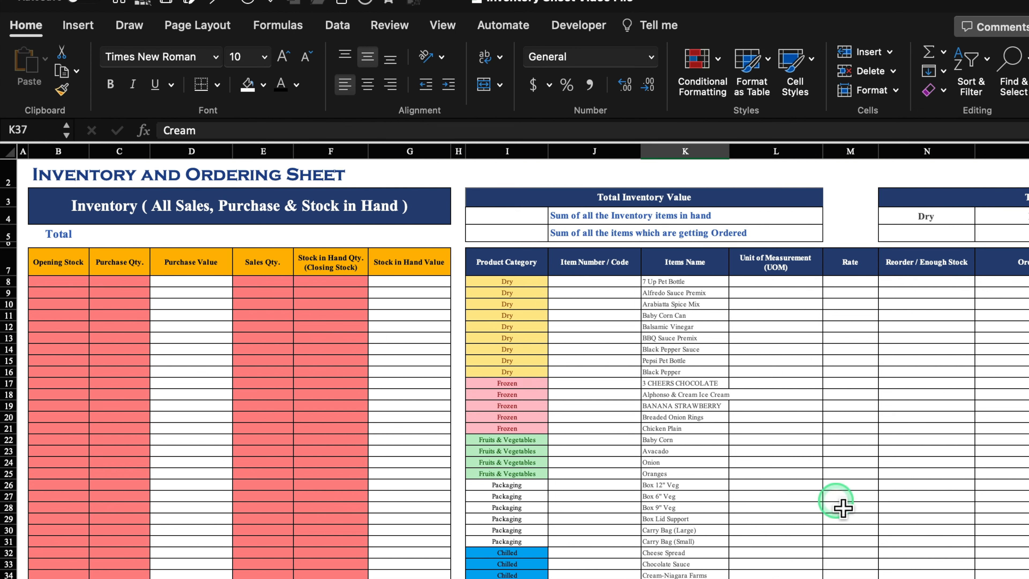
Step: Autofit the width of the Items Name column K to its contents
click(838, 499)
scroll(836, 496, up, 1)
double_click(729, 155)
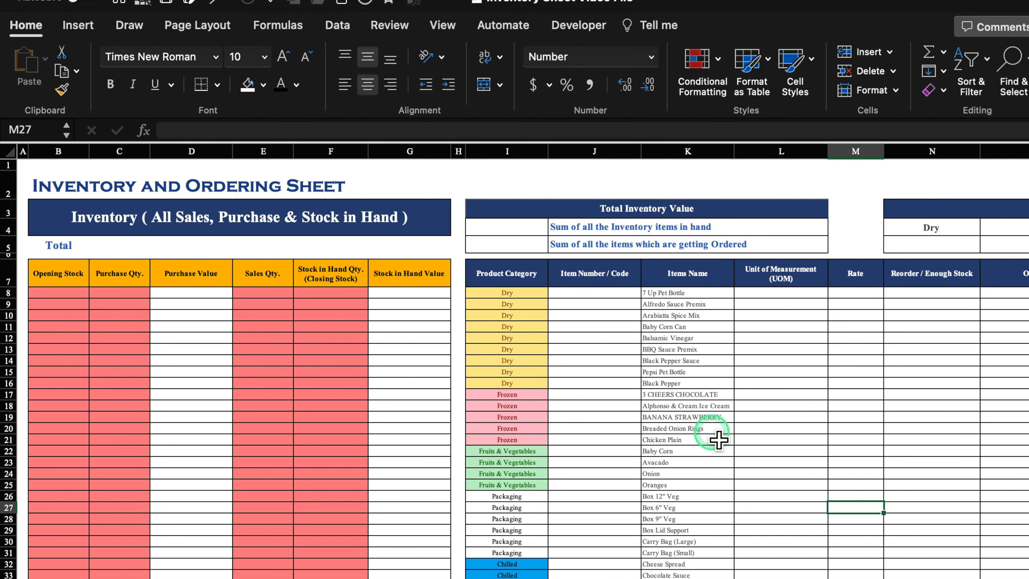
Step: Start a VLOOKUP formula in J8 for the item code, using K8 as the lookup value
click(612, 295)
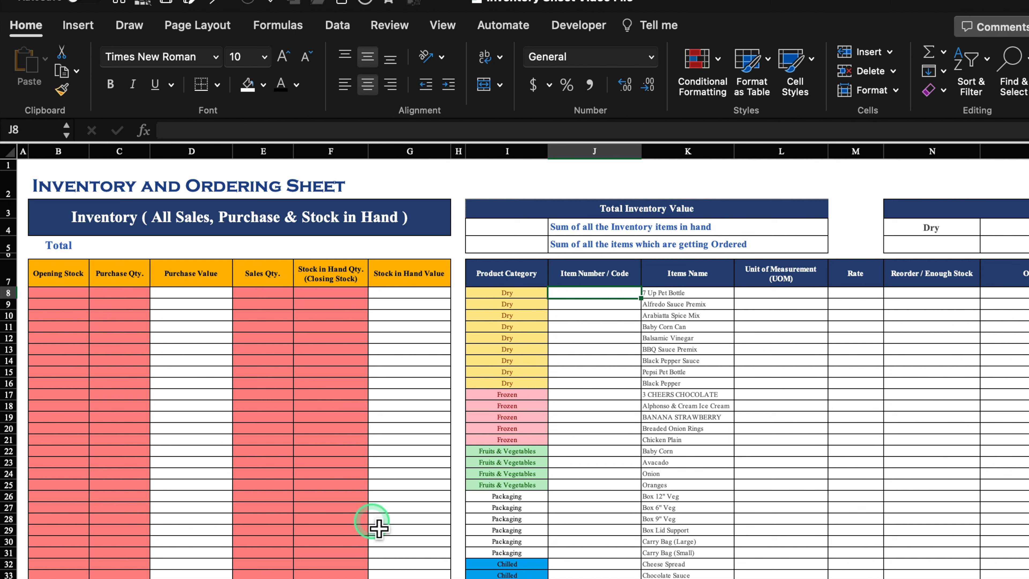
key(ctrl+Page_Down)
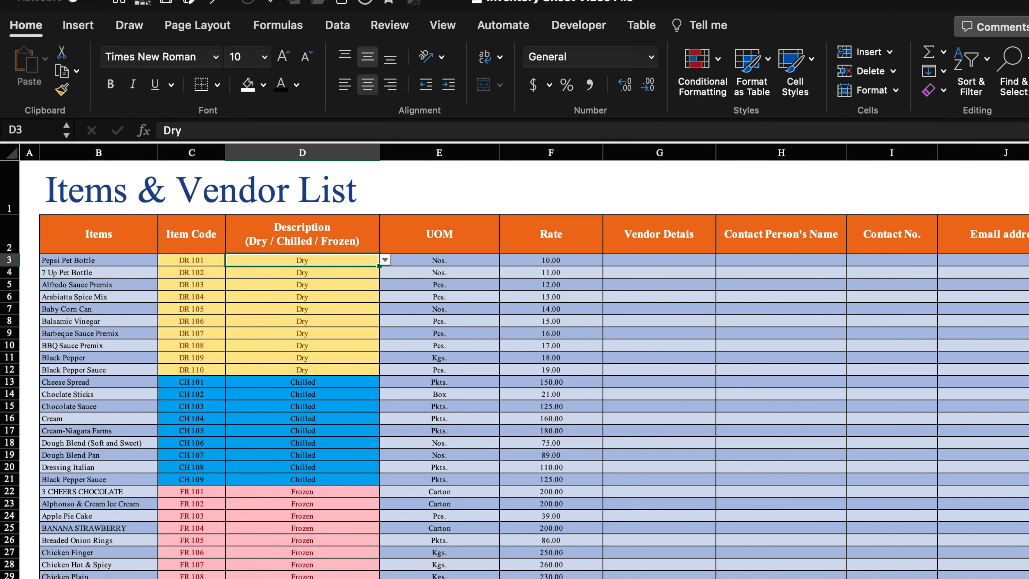
key(ctrl+Page_Up)
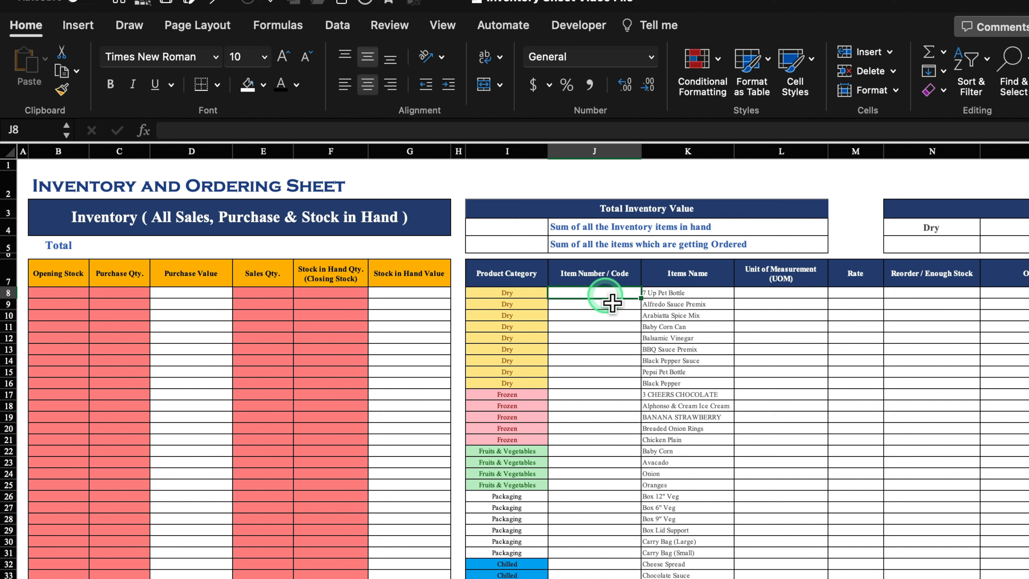
text(=)
click(700, 431)
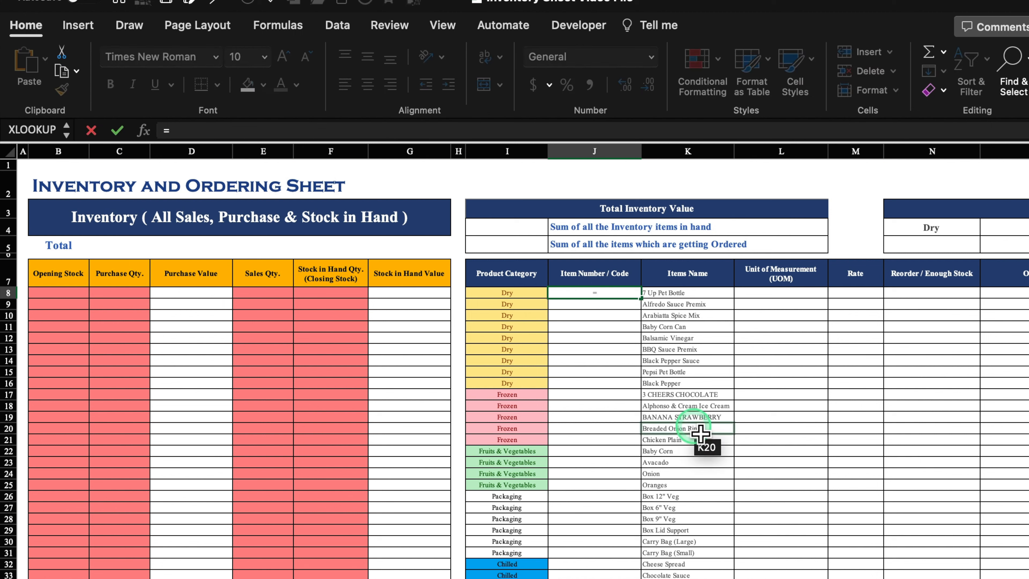
text(V)
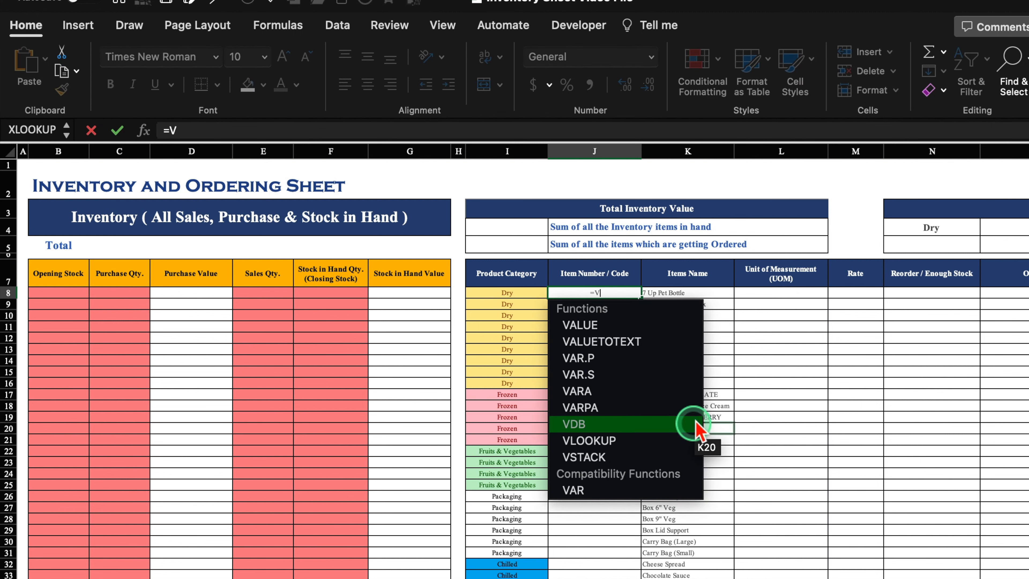
double_click(643, 440)
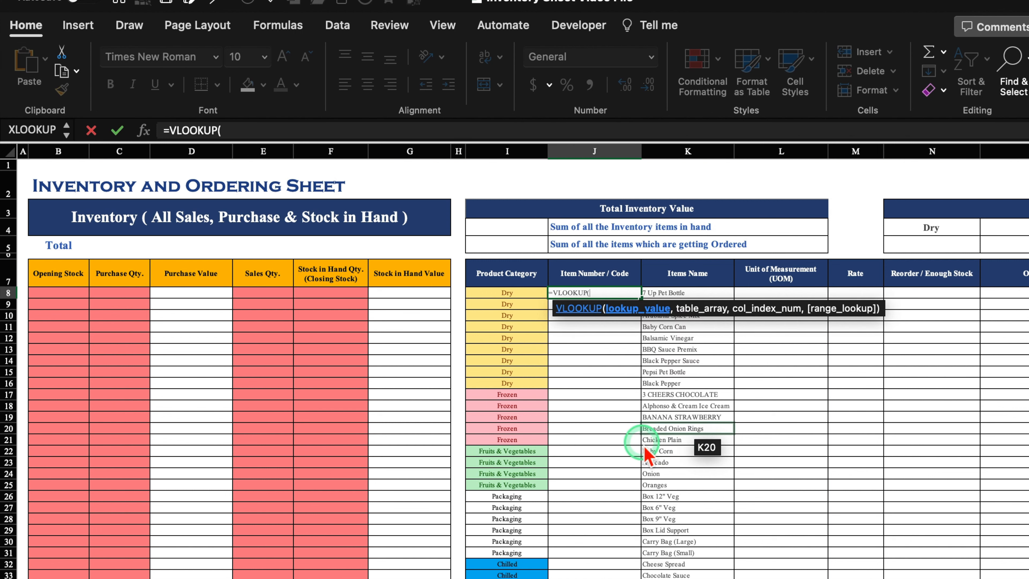
click(732, 296)
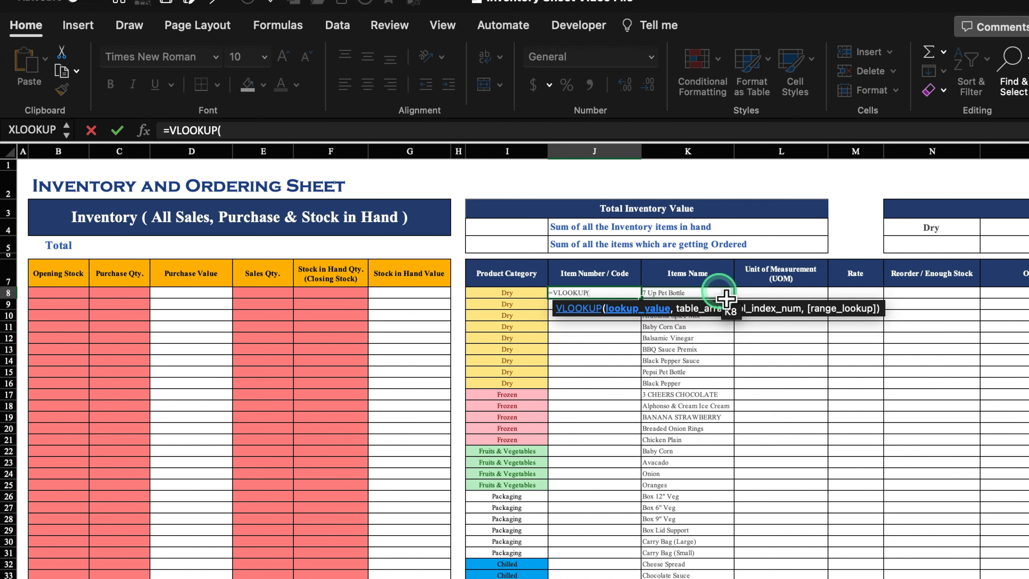
click(725, 299)
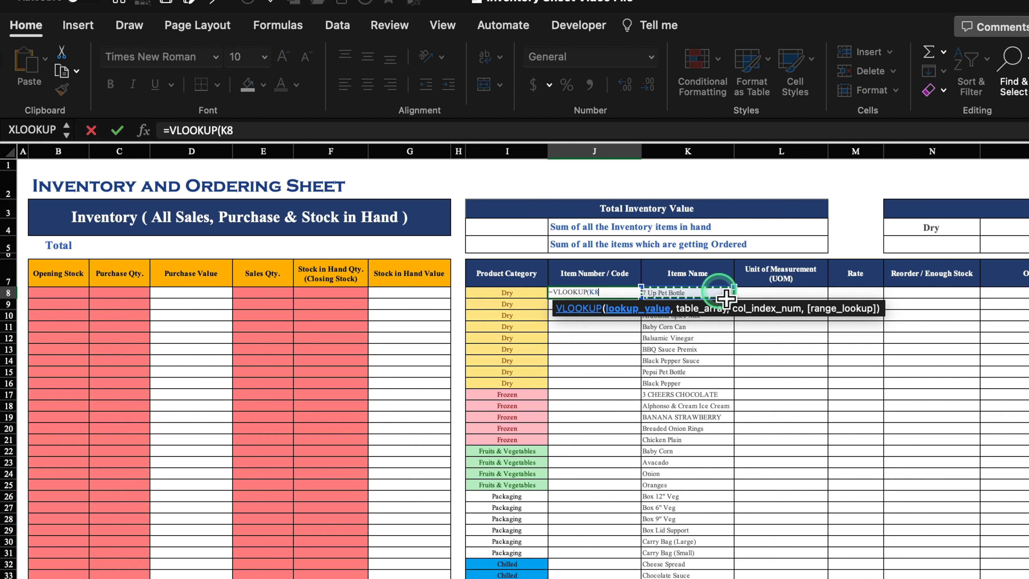
text(,)
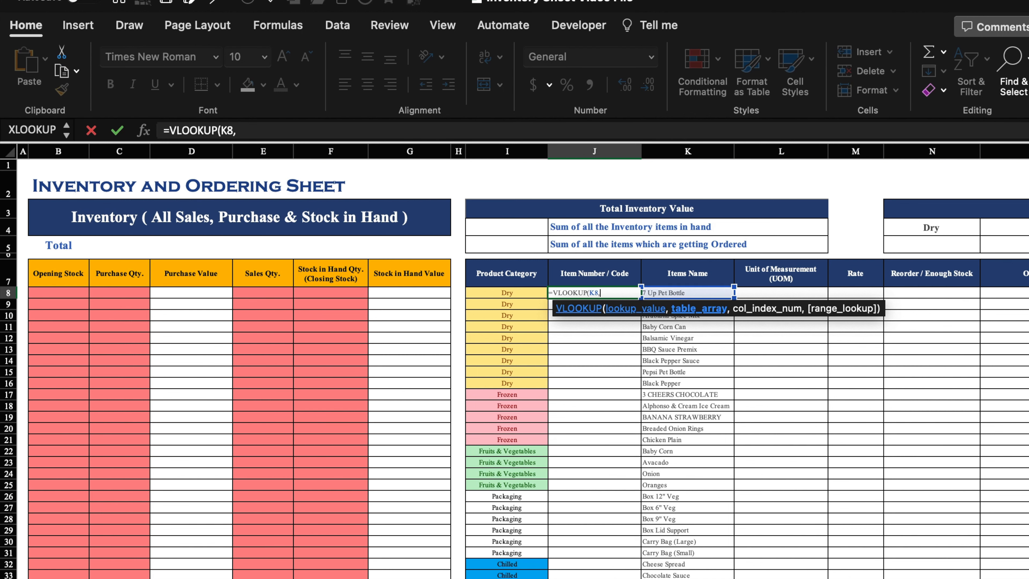
Step: Complete the VLOOKUP with the absolute range $B:$F of the Items & Vendor List sheet, column index 2 and match type 0
click(211, 578)
click(108, 154)
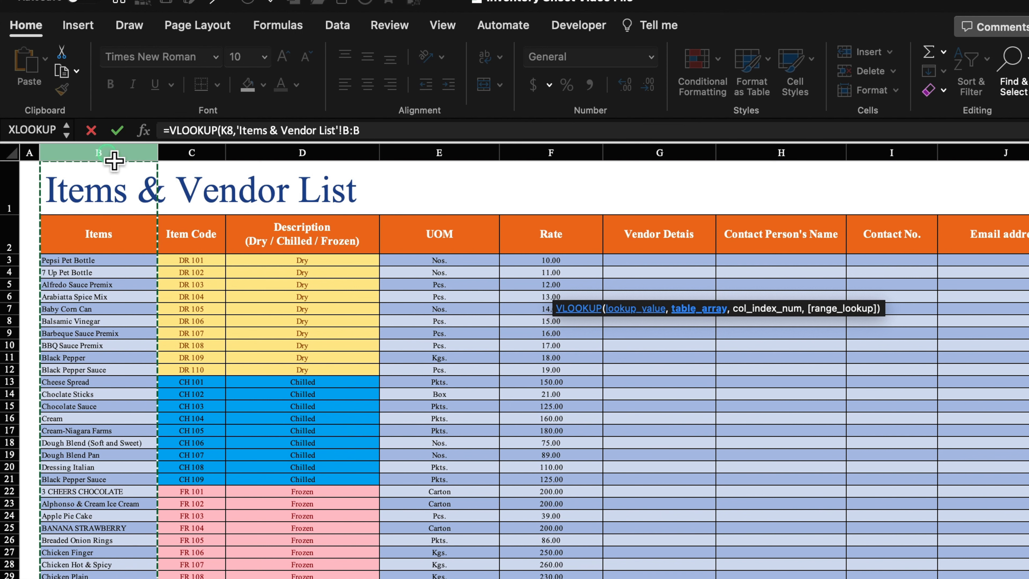
drag(107, 153, 535, 156)
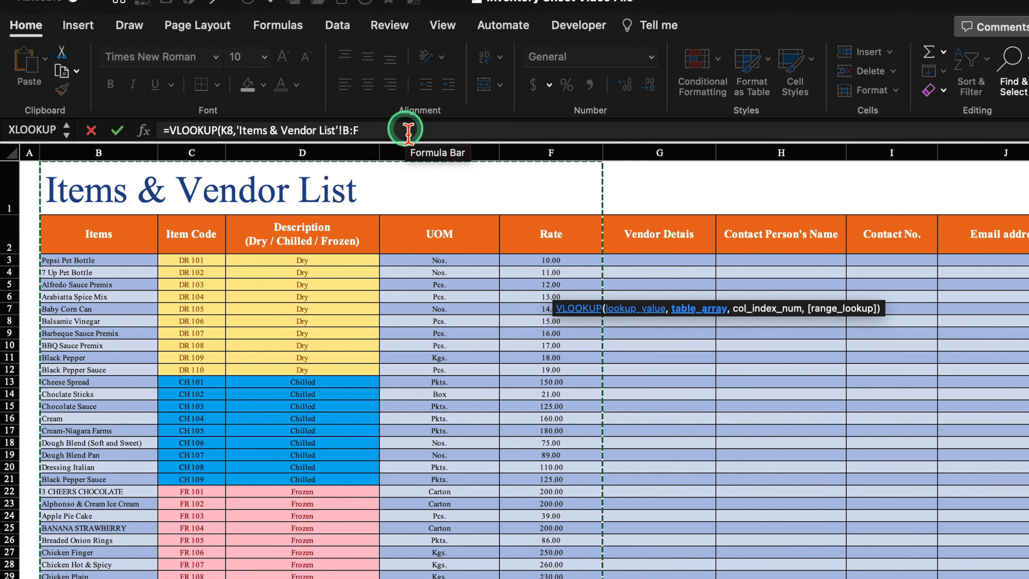
key(F4)
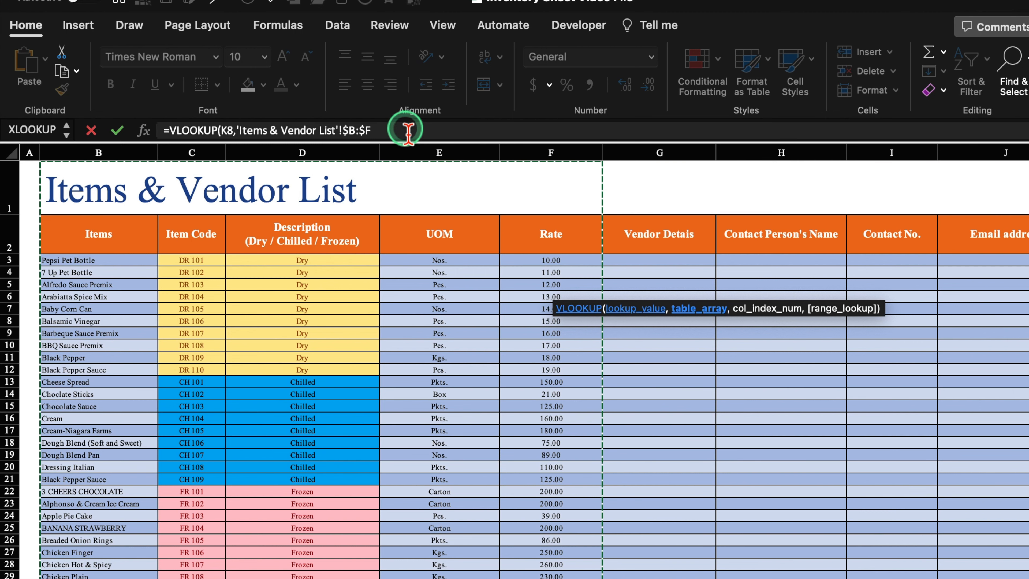
text(,)
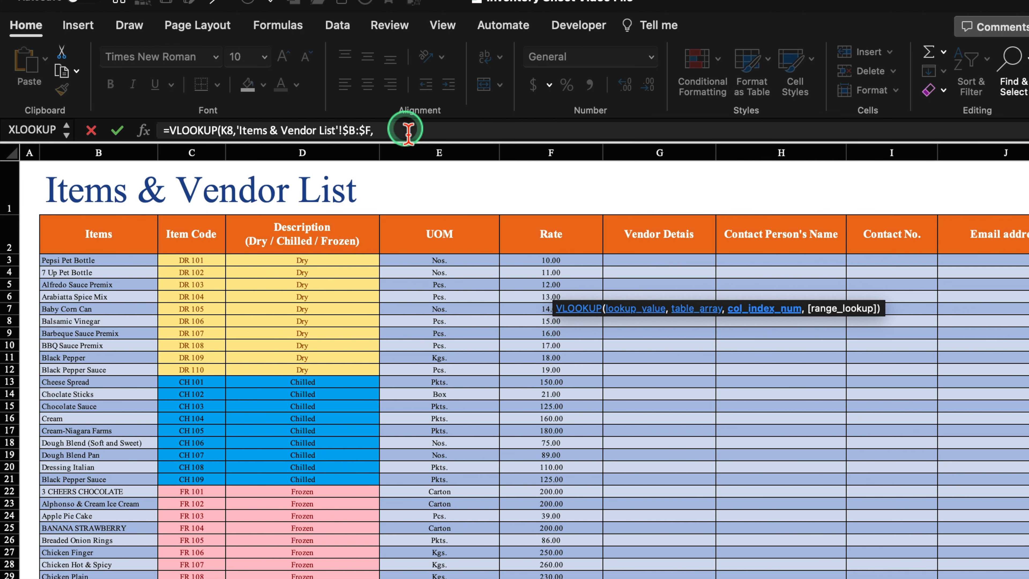
text(2,)
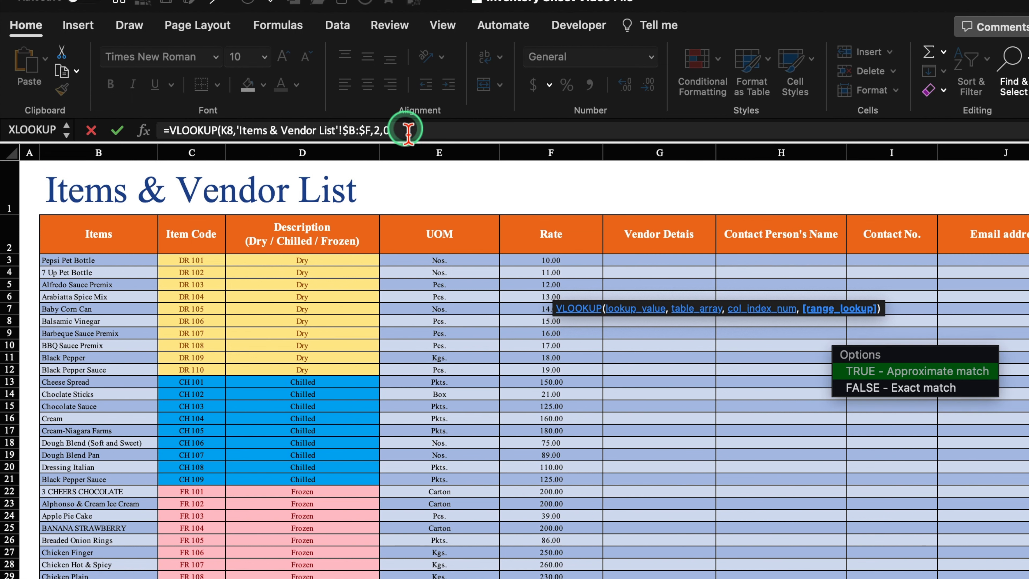
text(0))
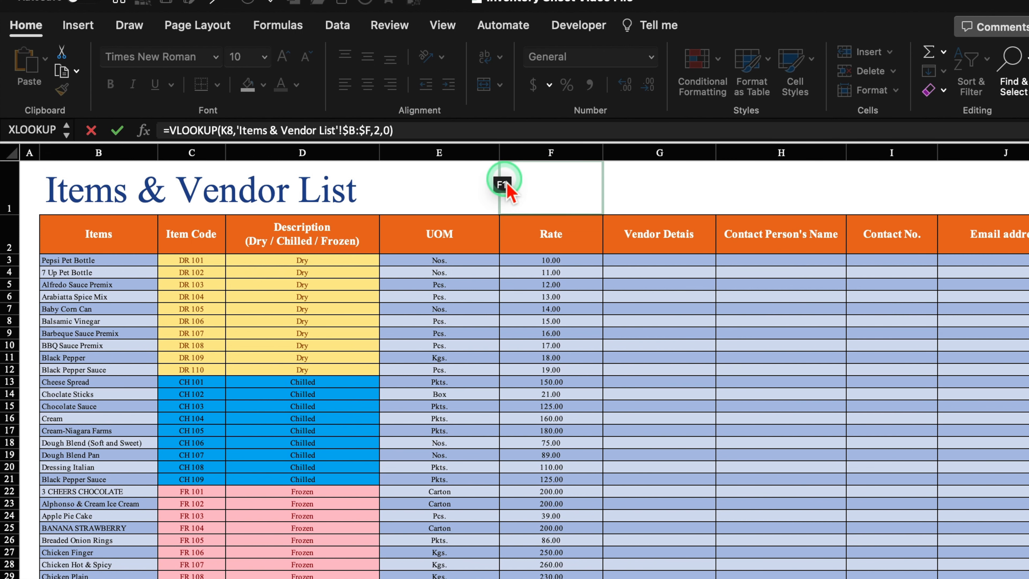
key(Return)
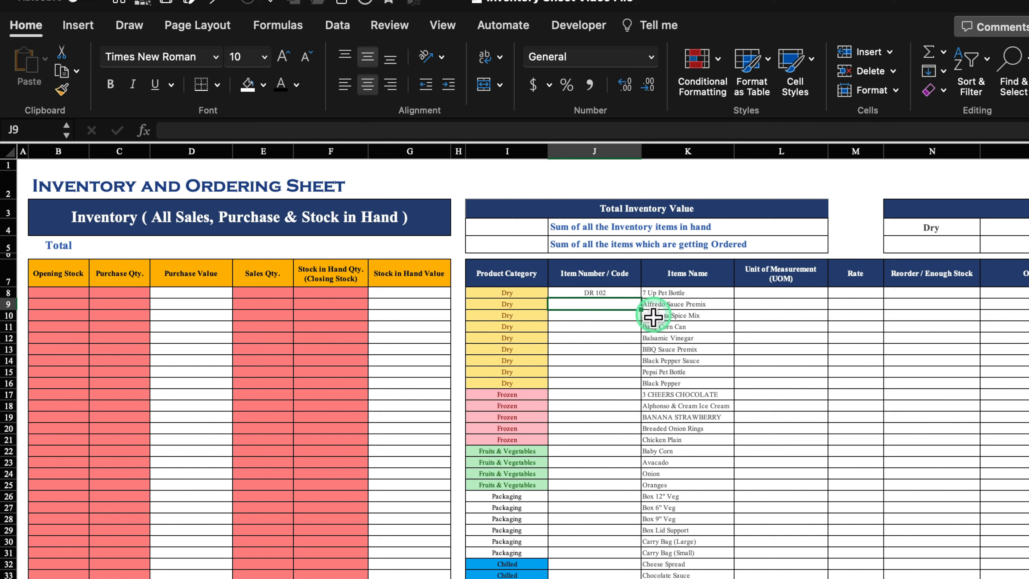
Step: Wrap the VLOOKUP in J8 in IFERROR, with an empty string "" as the value returned on error
click(636, 292)
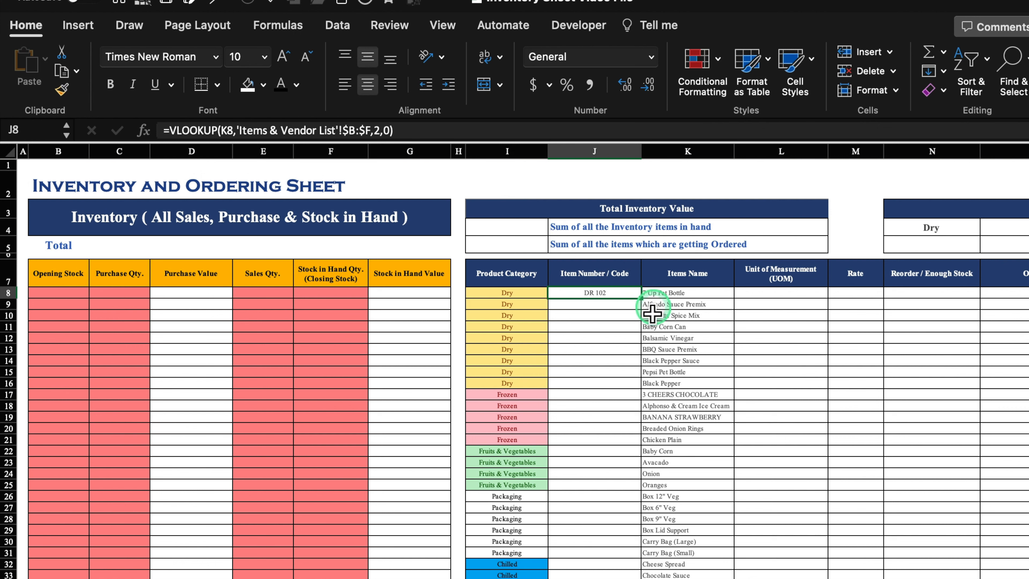
click(167, 130)
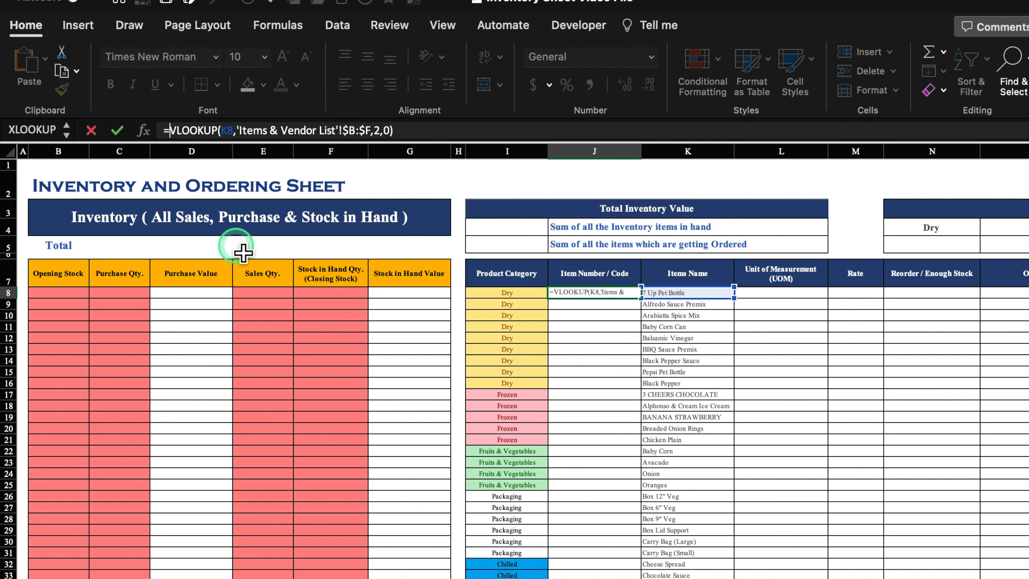
text(ifer)
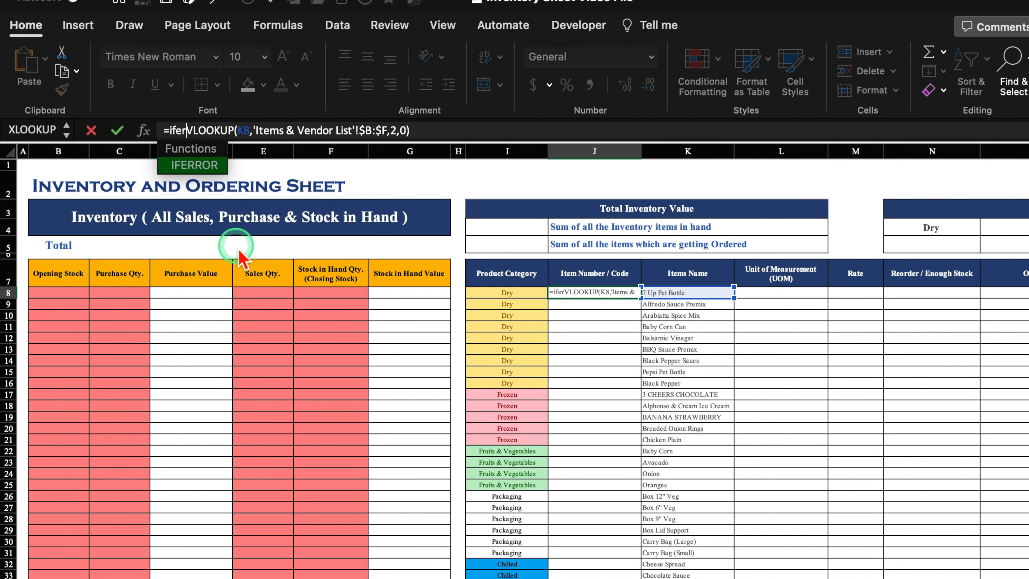
double_click(207, 161)
click(478, 130)
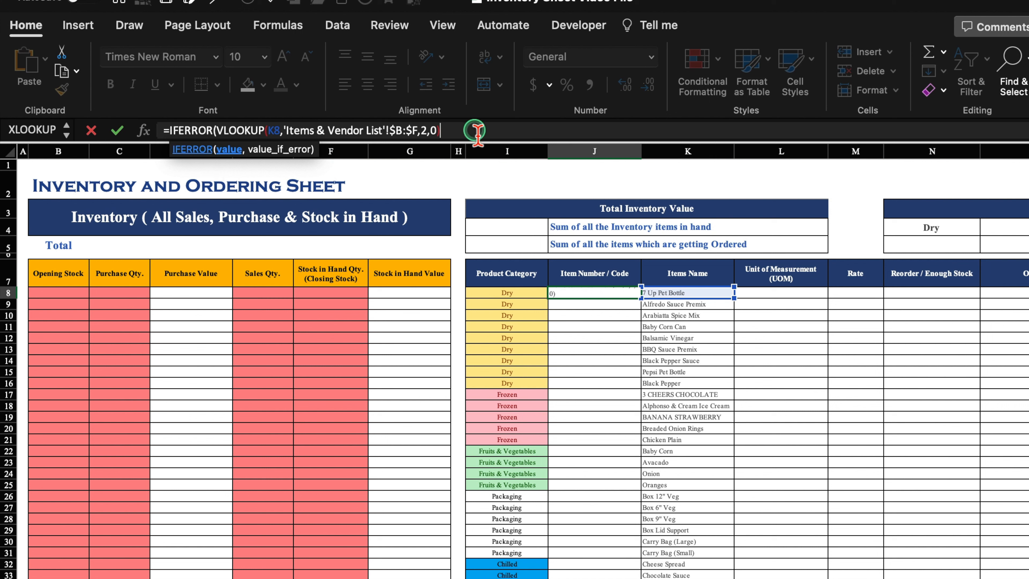
text(,)
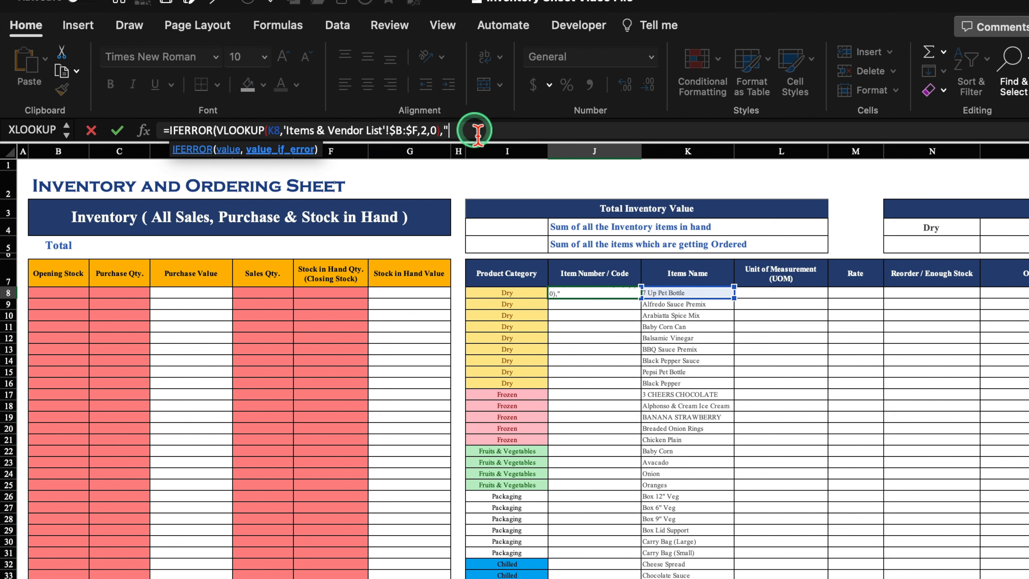
text(""))
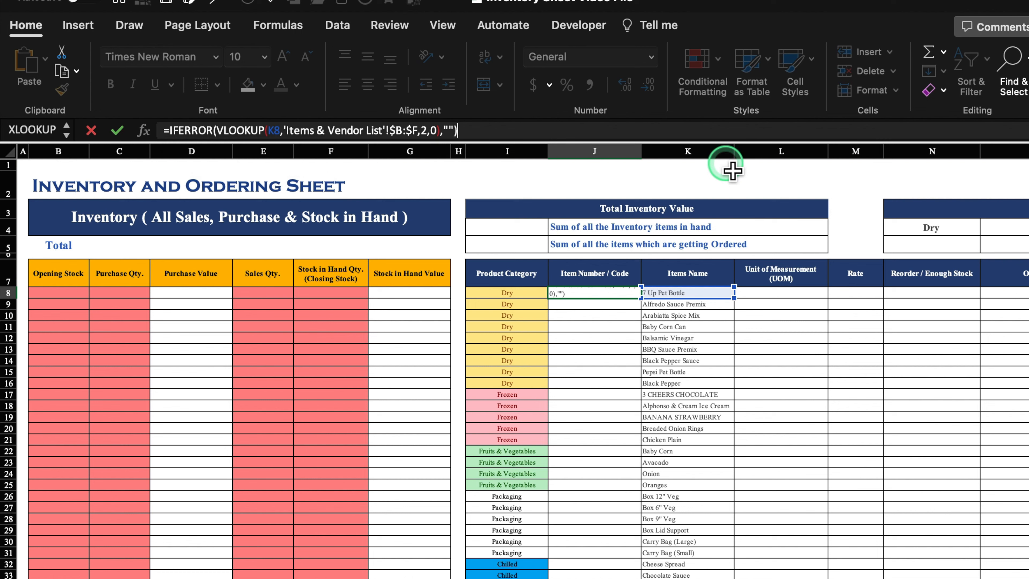
key(Return)
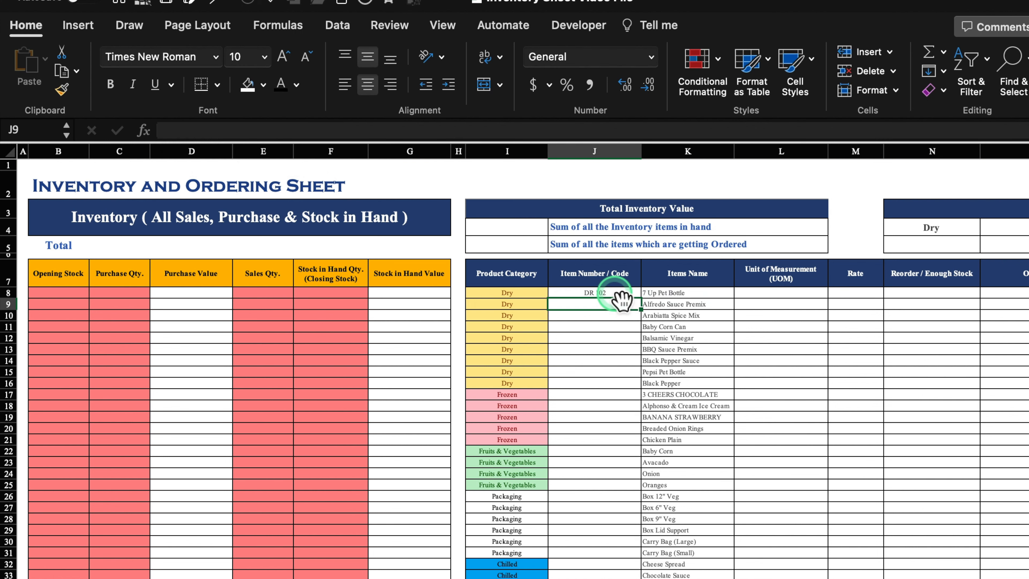
Step: Lock the column of the lookup value in the J8 formula by changing the reference to $K8
double_click(617, 293)
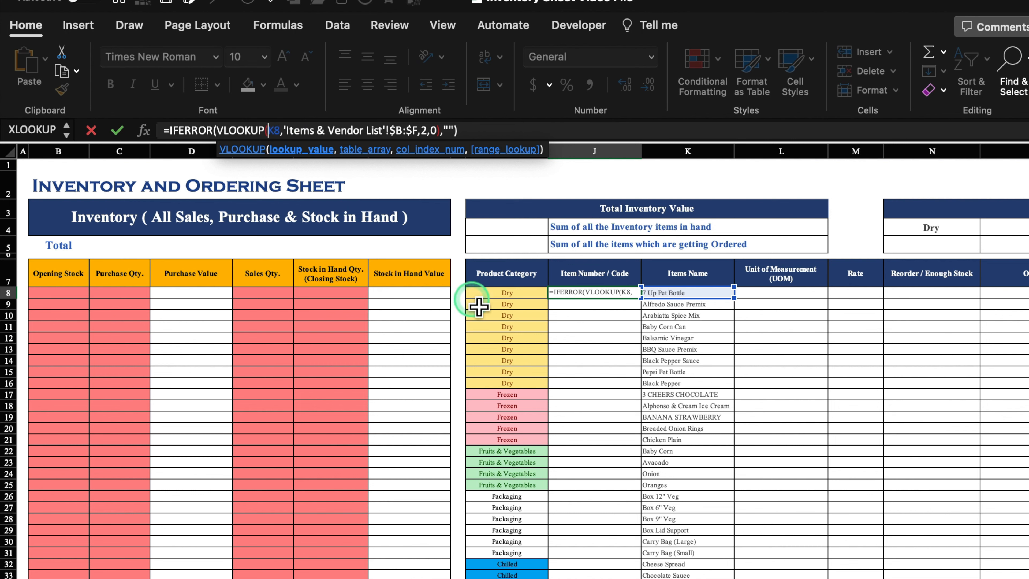
click(291, 192)
text($)
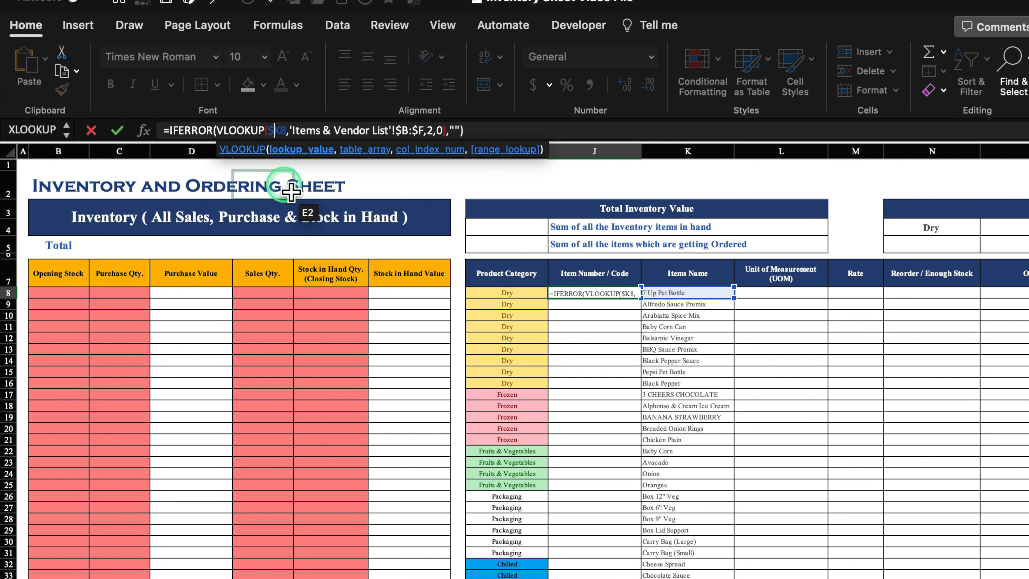
key(Return)
Step: Fill the J8 formula down the Item Number / Code column and copy it into the Unit of Measurement and Rate columns
click(623, 296)
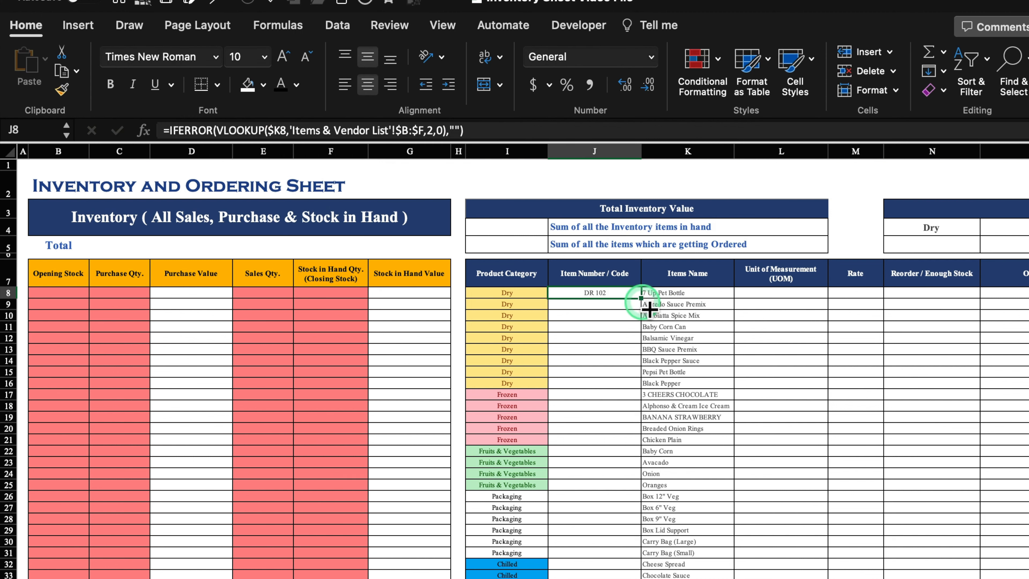
drag(641, 298, 648, 575)
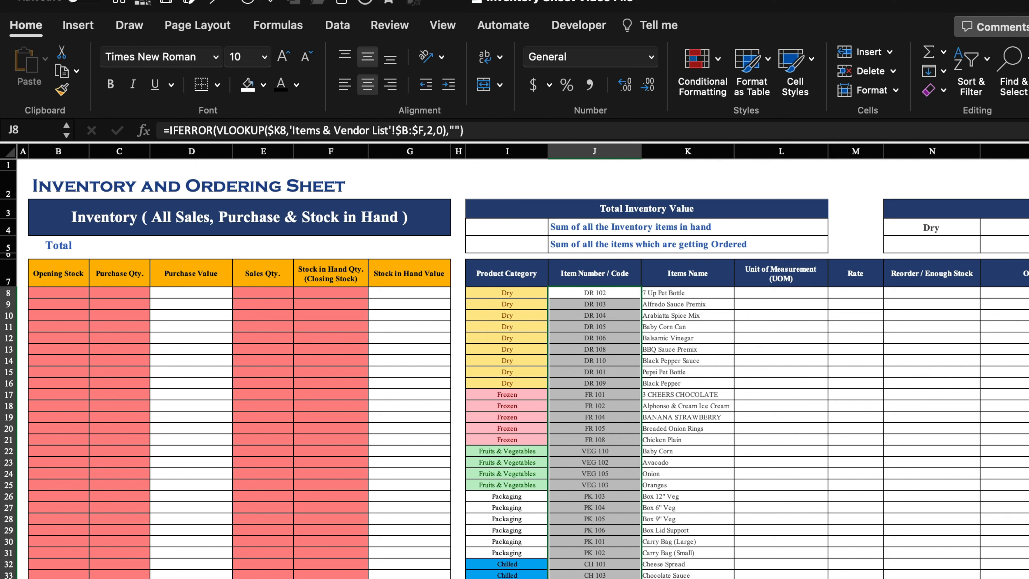
key(super+c)
click(763, 302)
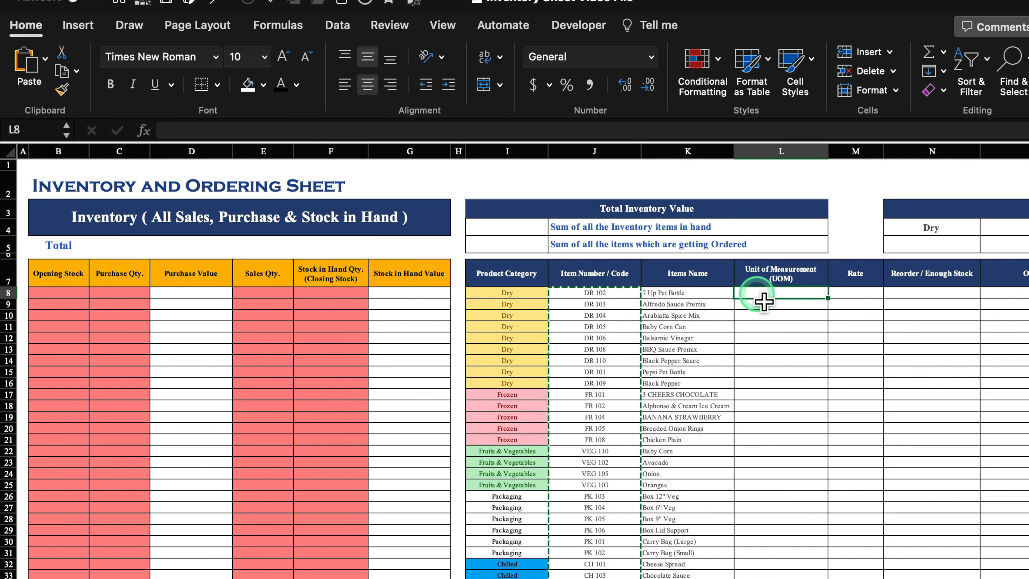
key(super+v)
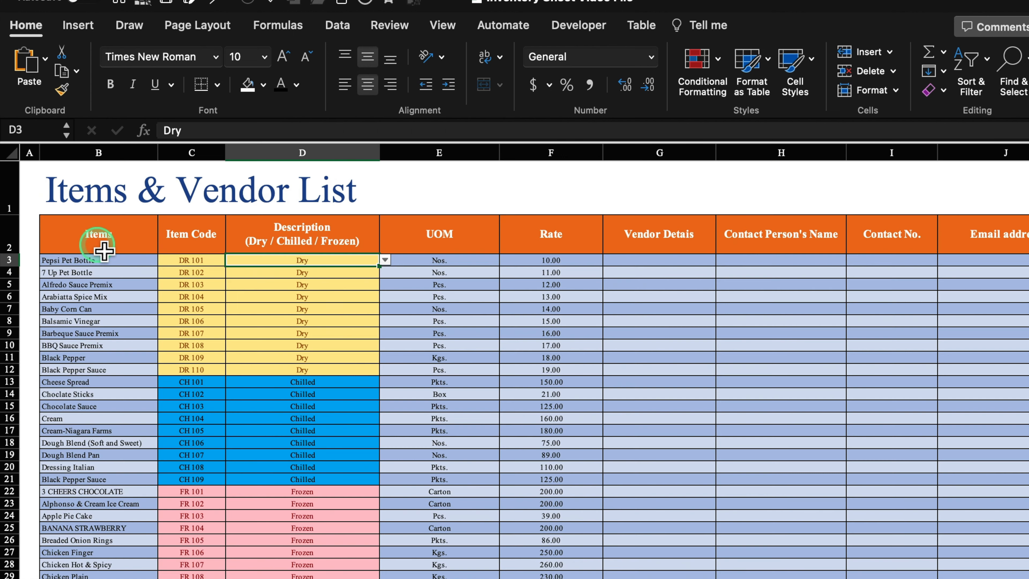
Step: On the Items & Vendor List sheet, count the column positions from Items through Item Code, Description and UOM to Rate
click(104, 245)
click(220, 243)
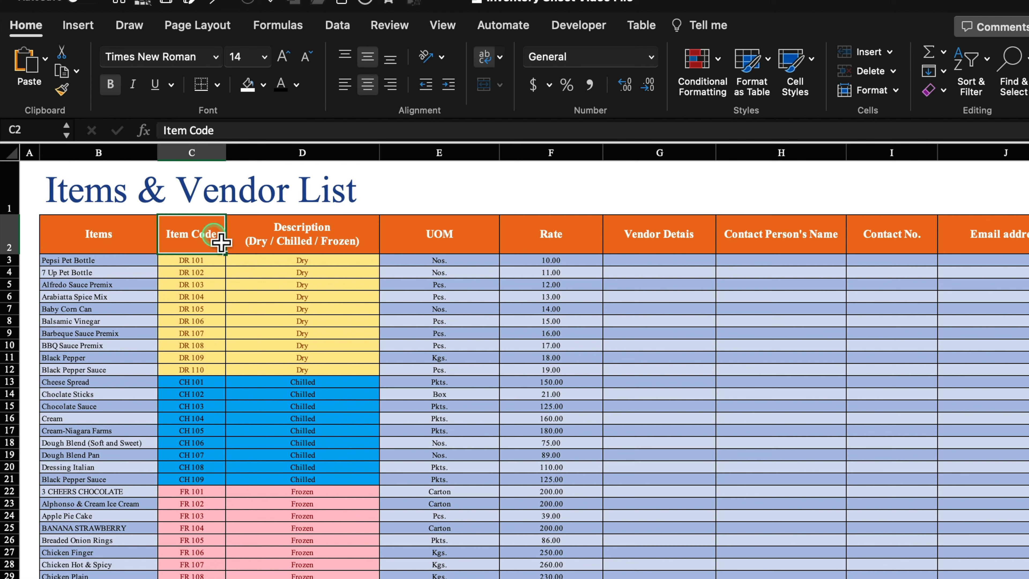
click(291, 238)
click(430, 238)
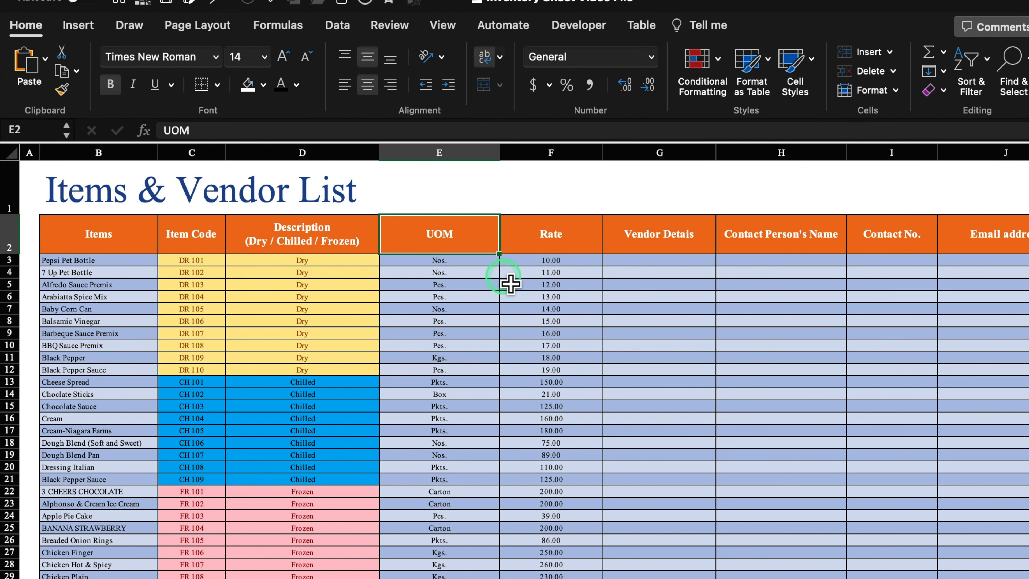
click(550, 236)
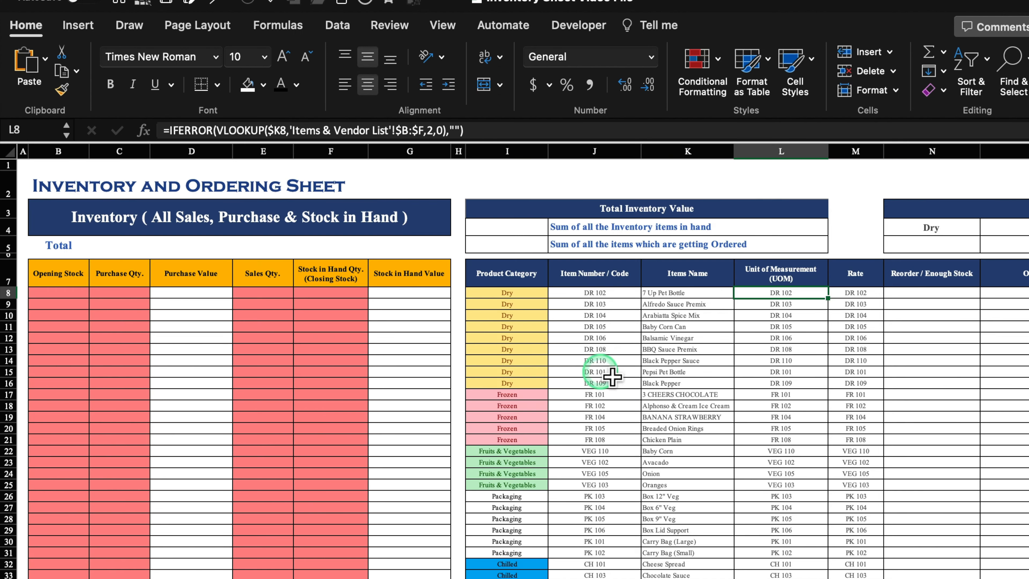
Step: Set the VLOOKUP column index in L8 of the ordering sheet to 4 to return the unit of measurement
click(798, 295)
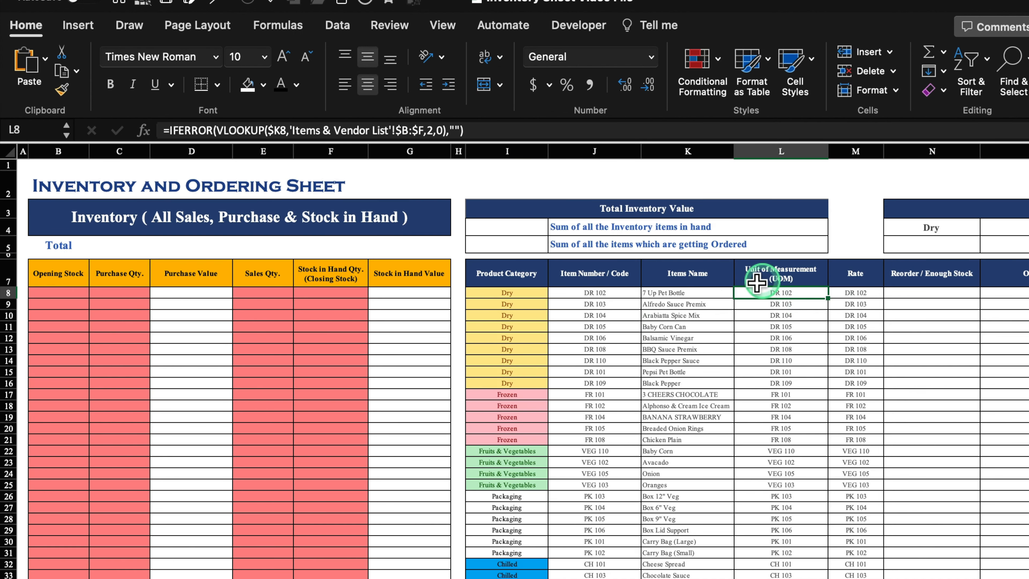
click(434, 135)
key(BackSpace)
text(3)
key(Return)
Step: Set the VLOOKUP column index in M8 to 5 for the rate, and fill the L8 and M8 formulas down their columns
click(854, 291)
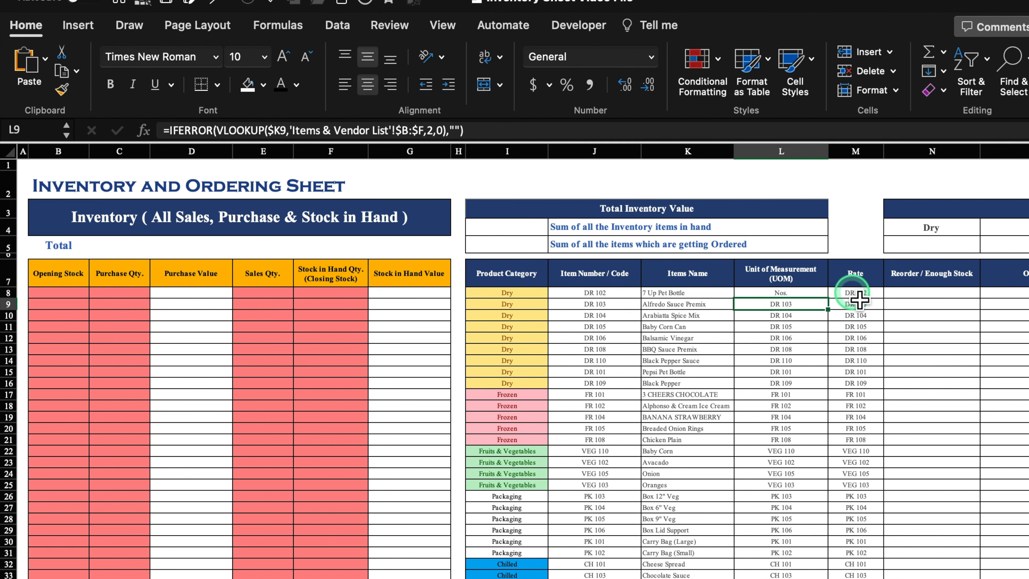
click(436, 134)
key(BackSpace)
text(4)
key(Return)
drag(795, 292, 871, 573)
drag(855, 292, 870, 576)
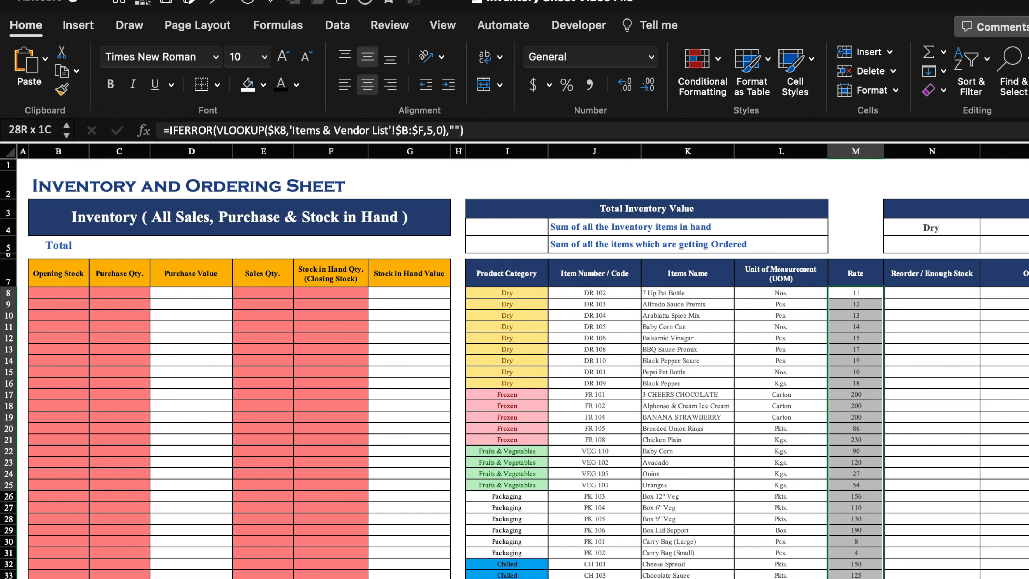
Step: Format the Rate column cells from M8 down as Number with 2 decimal places and the 1000 separator
right_click(855, 405)
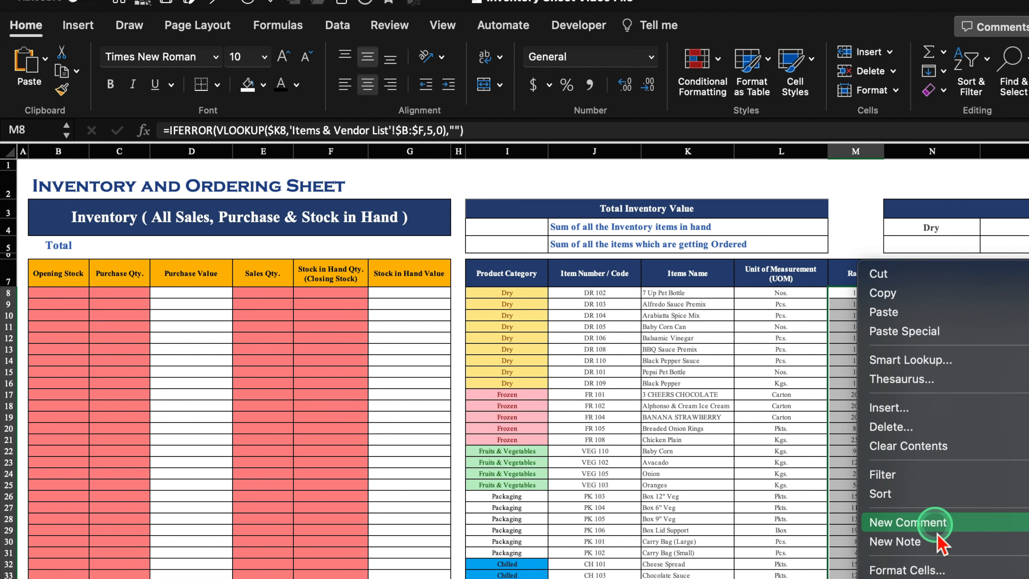
click(944, 569)
click(567, 158)
click(758, 196)
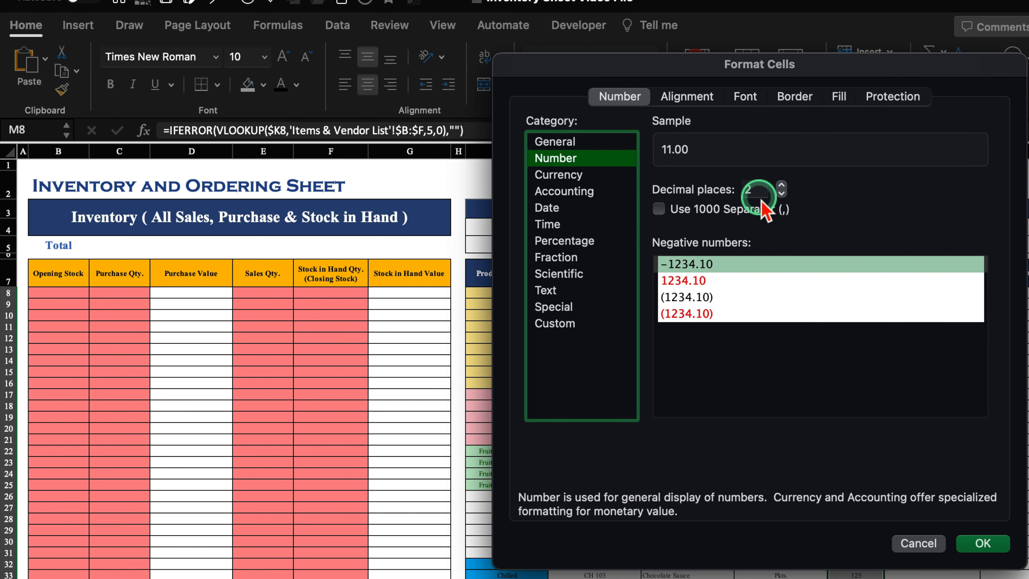
click(660, 211)
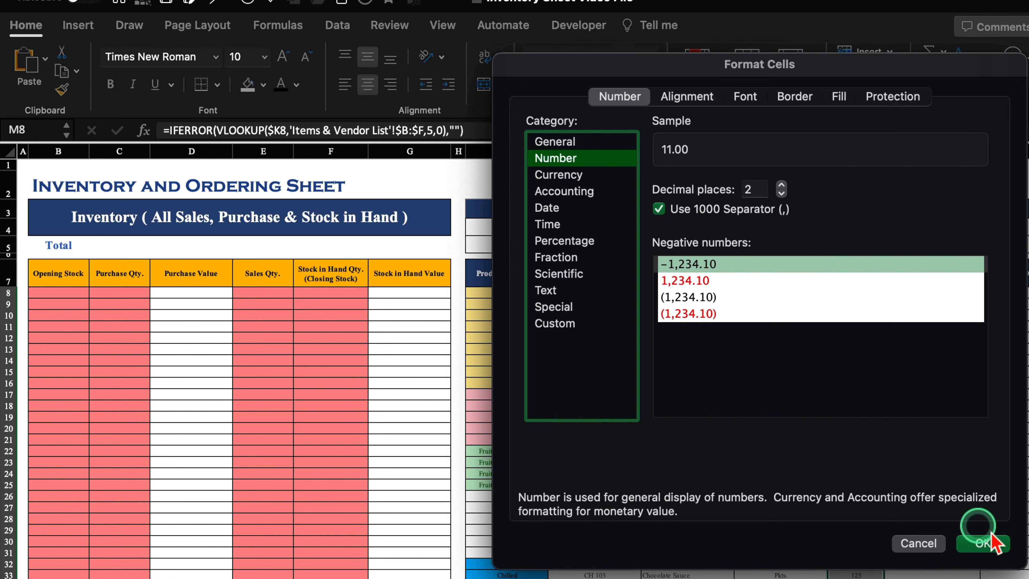
Step: Apply the Number format with 2 decimal places and the 1000 separator to the Rate column
click(988, 544)
Step: From row 8 down, fill series rising by 1: Opening Stock from 10, Purchase Qty. from 20, Sales Qty. from 5, Stock in Hand Qty. from 15
click(57, 292)
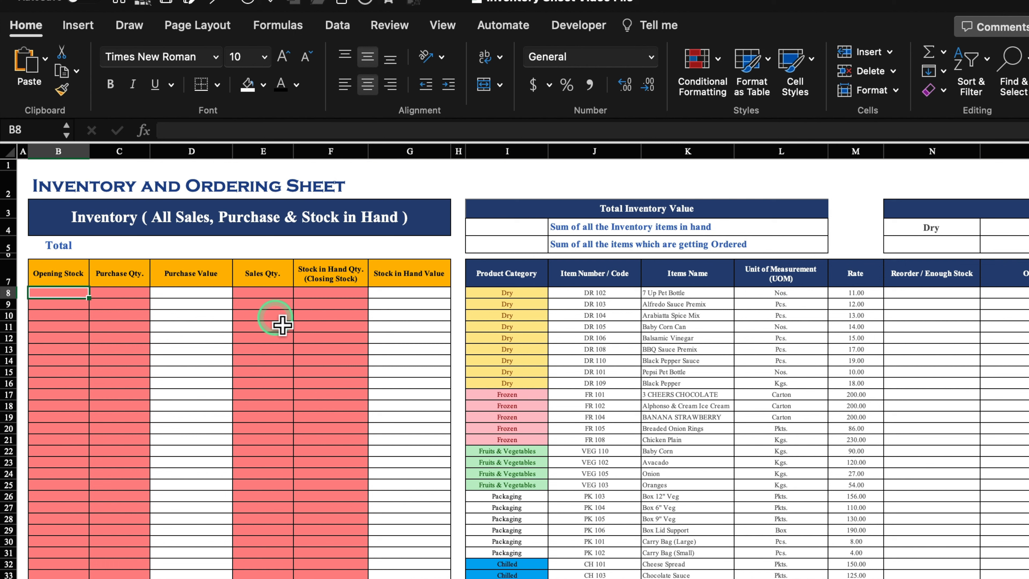
text(10)
click(71, 328)
click(68, 294)
drag(92, 300, 93, 573)
click(94, 574)
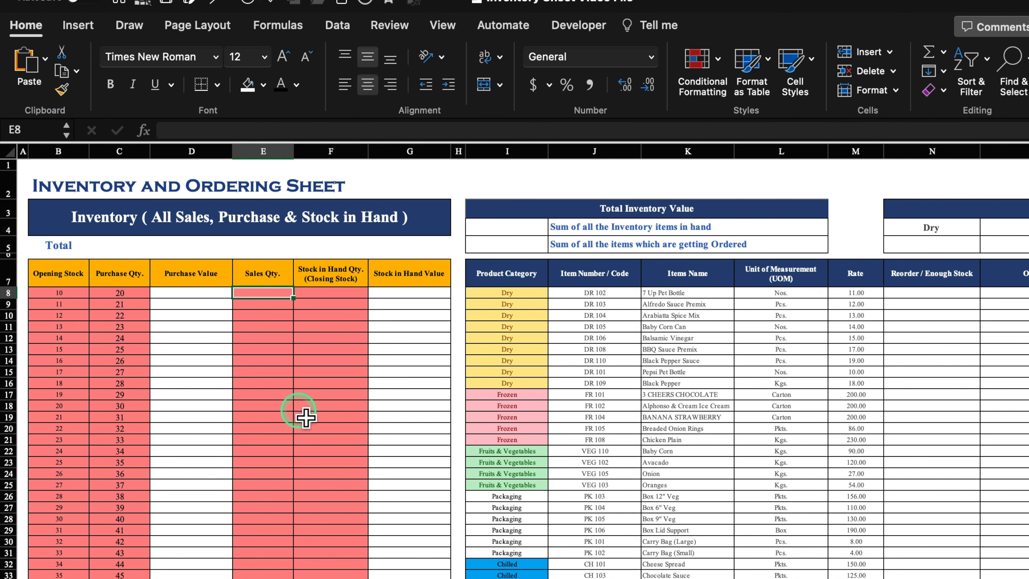
drag(285, 299, 294, 570)
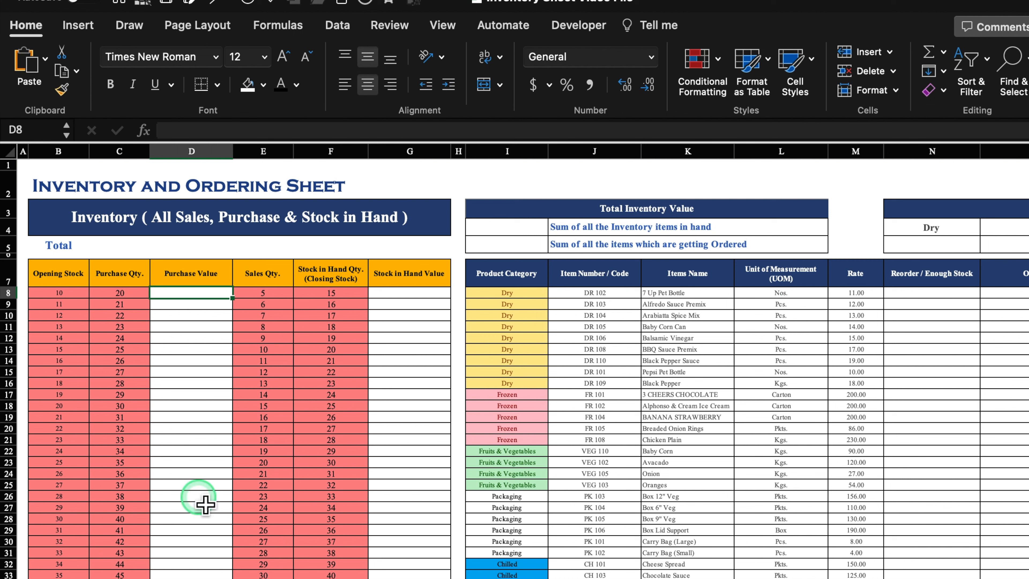
Step: Calculate Purchase Value in D8 as =C8*M8 and copy the formula down the column for all items
text(=)
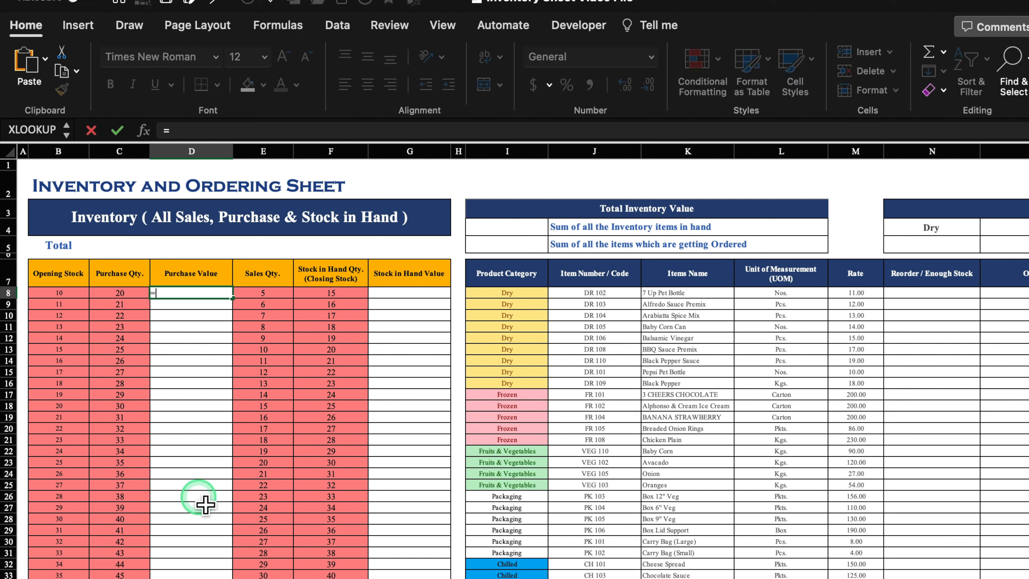
click(137, 303)
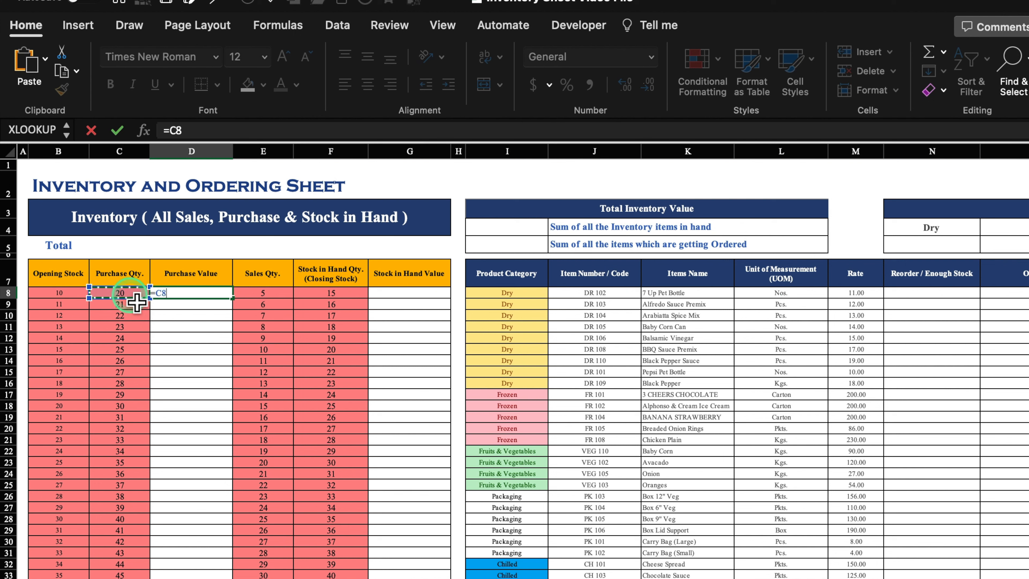
text(*)
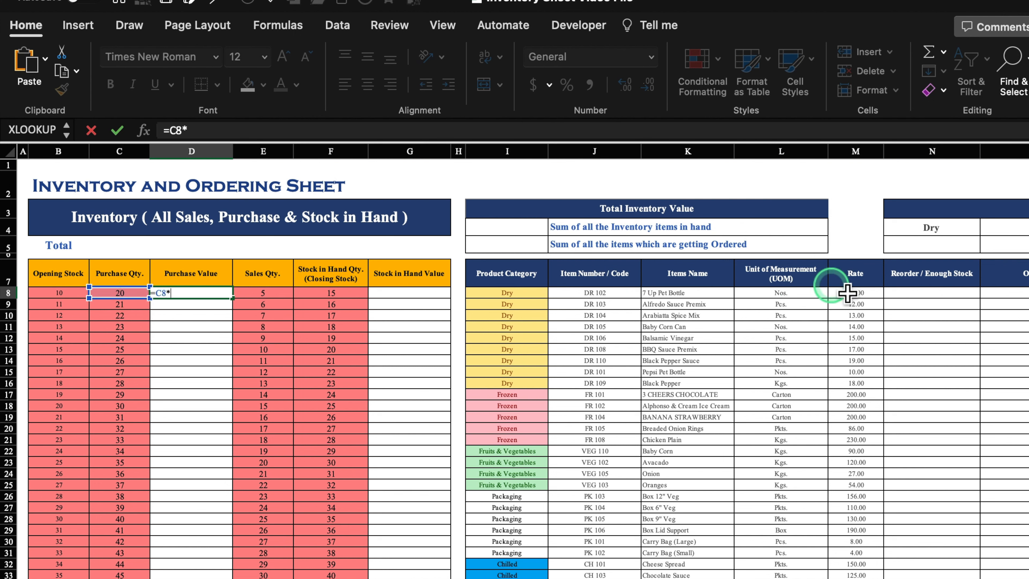
click(870, 302)
key(Return)
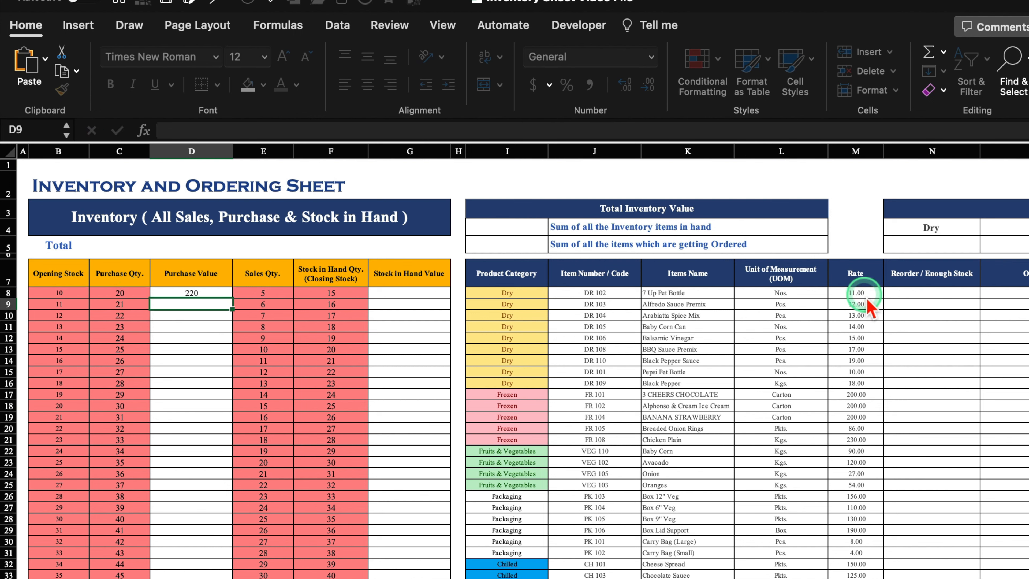
click(222, 294)
drag(232, 298, 243, 578)
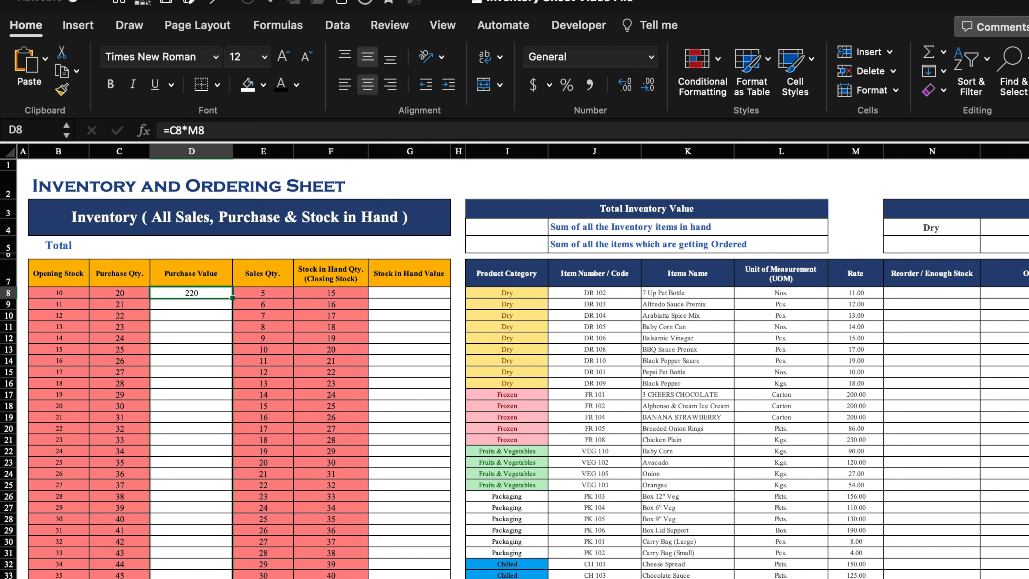
Step: Clear the Stock in Hand Qty. values from F8 down and change the cells' fill to white
click(352, 293)
drag(359, 301, 352, 578)
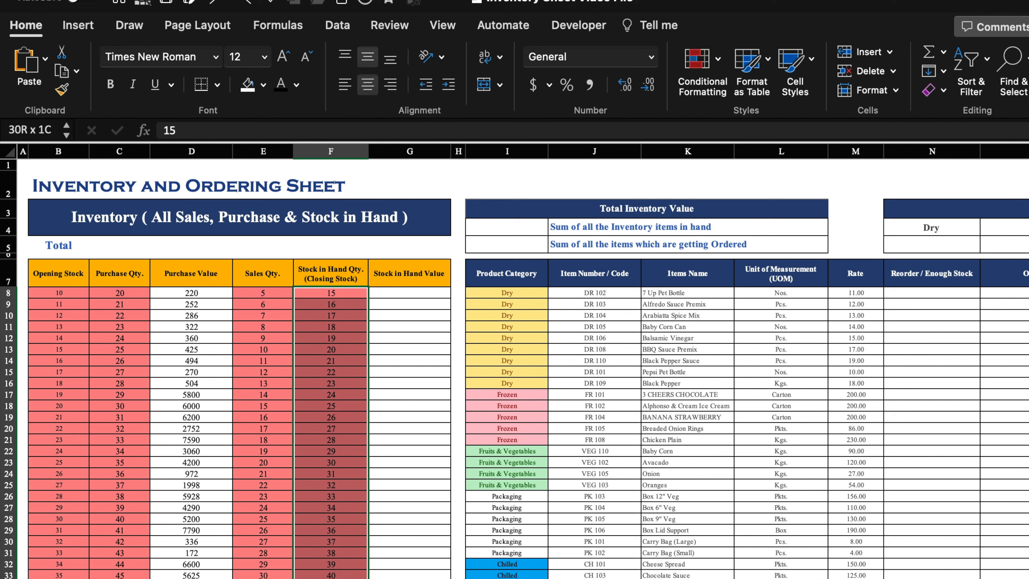
key(Delete)
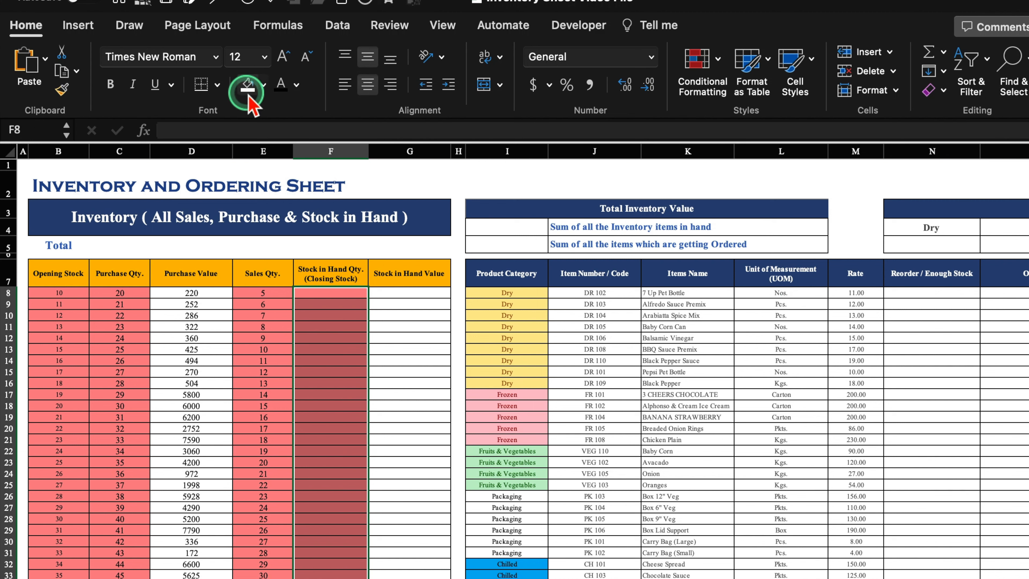
click(248, 87)
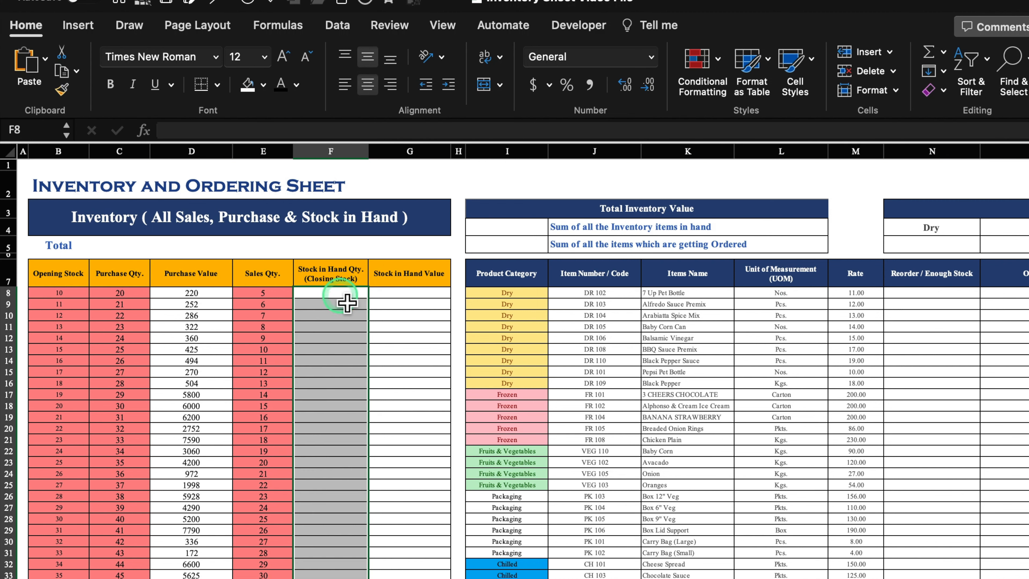
Step: Calculate the closing stock in F8 as =B8+C8-E8 and copy the formula down the column for all items
click(342, 295)
click(391, 476)
text(=)
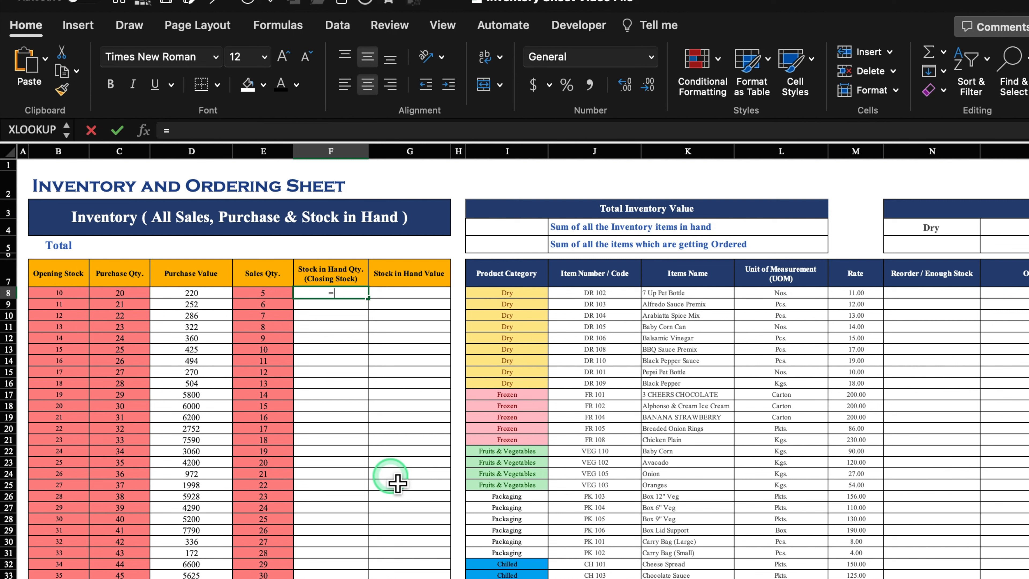
click(83, 298)
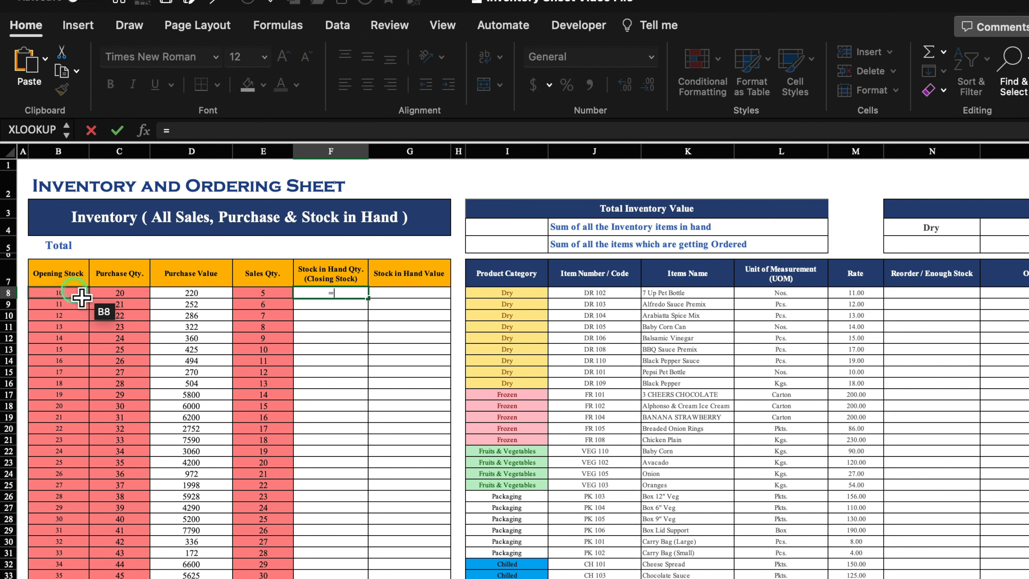
click(82, 298)
click(132, 298)
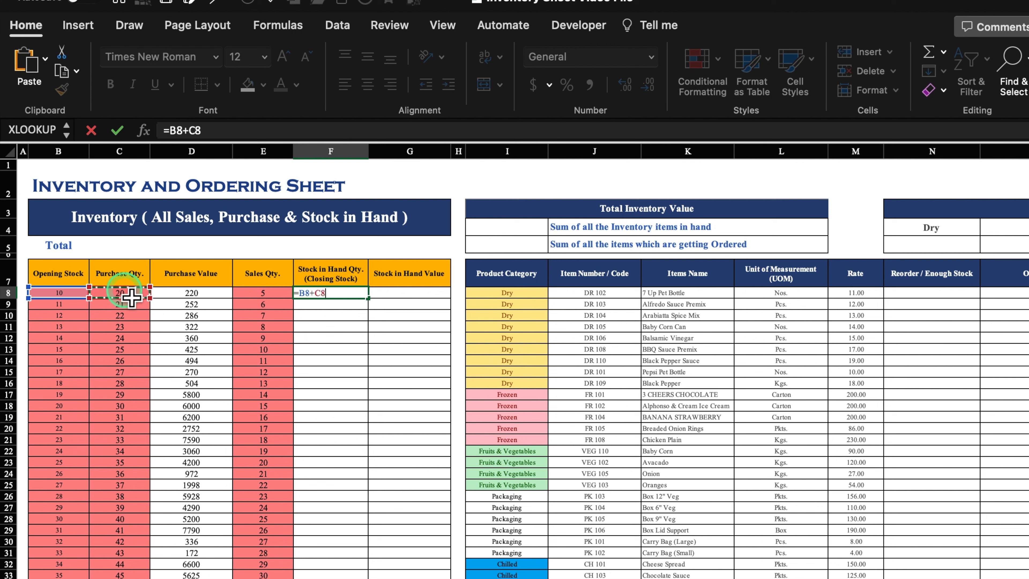
click(267, 298)
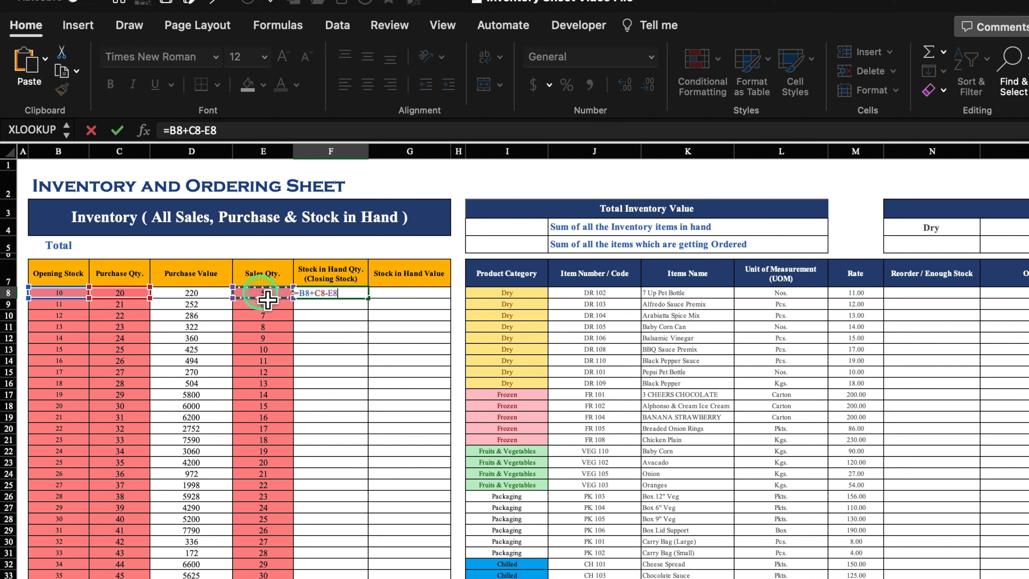
key(Return)
click(356, 294)
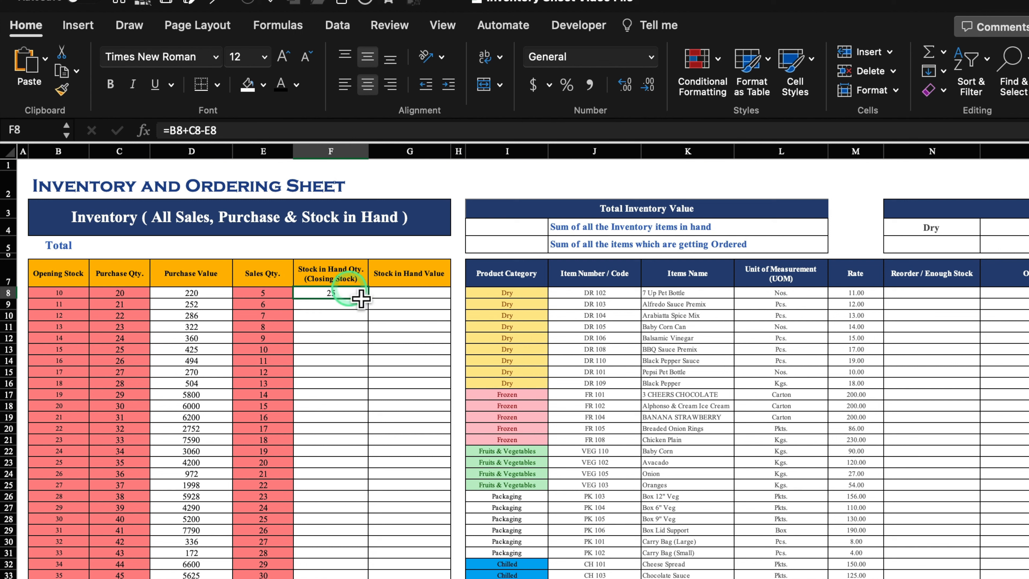
drag(368, 299, 387, 577)
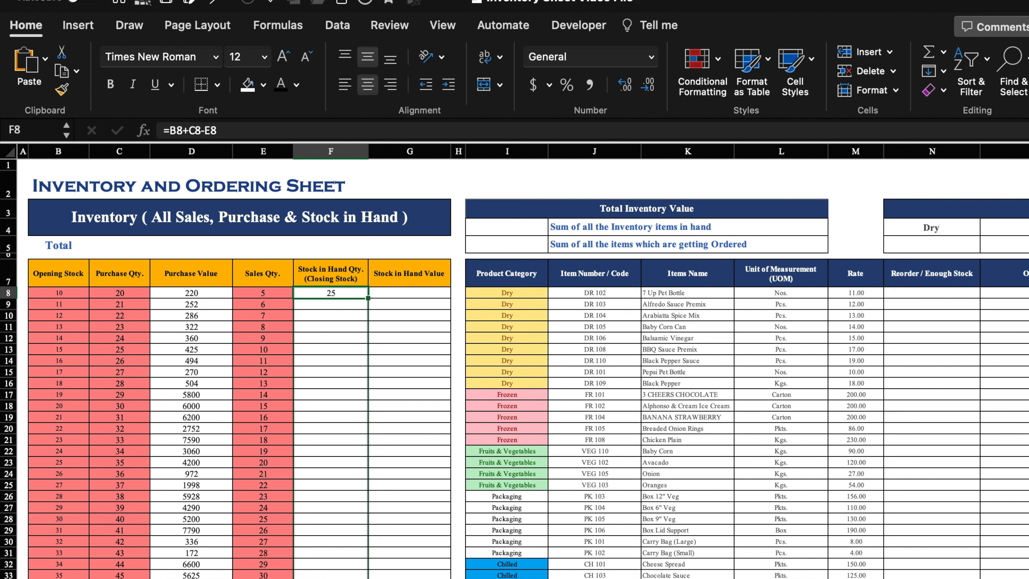
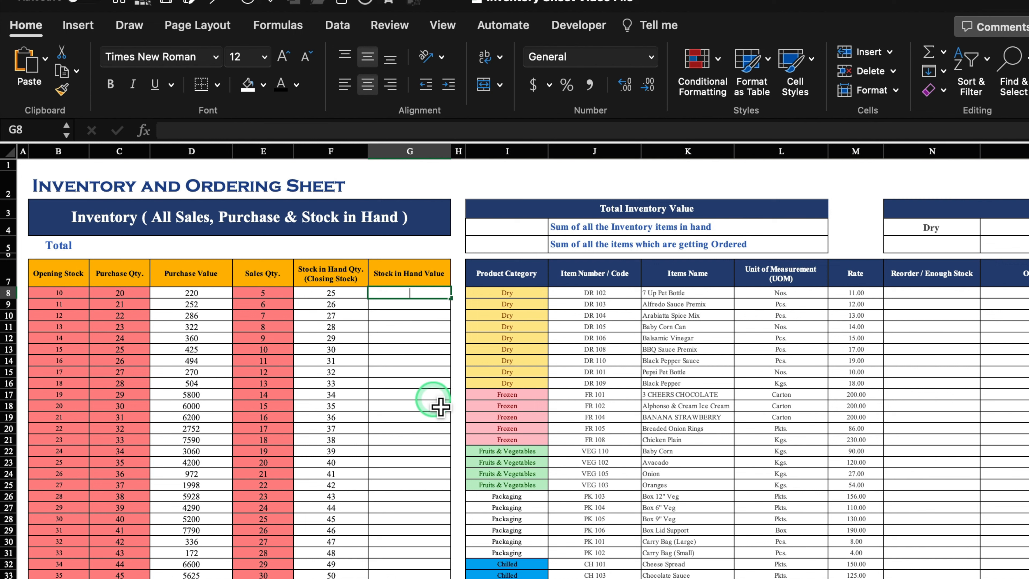
Step: Calculate Stock in Hand Value in G8 as =F8*M8 and copy the formula down the column for all items
text(=)
click(336, 295)
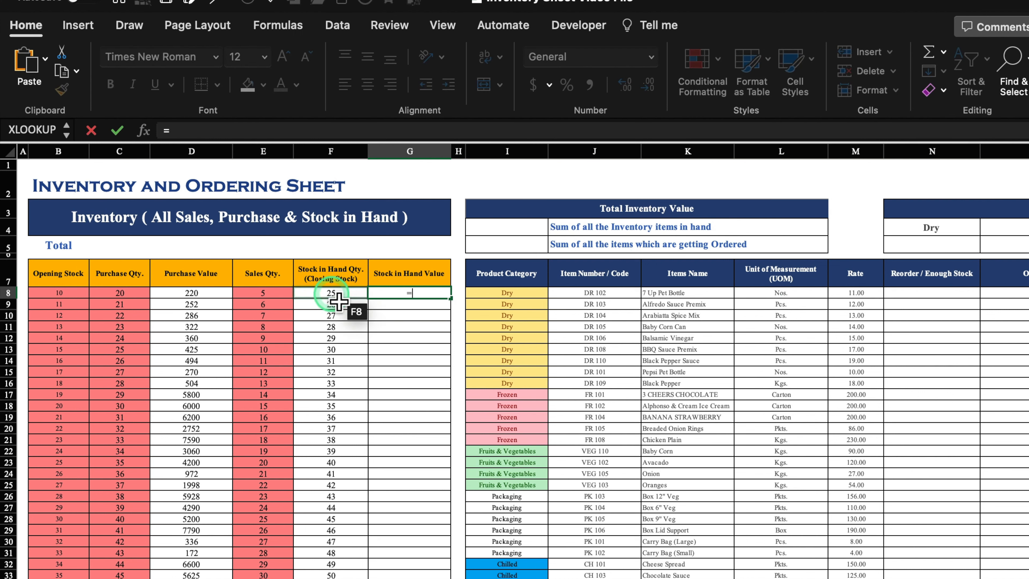
text(*)
click(867, 294)
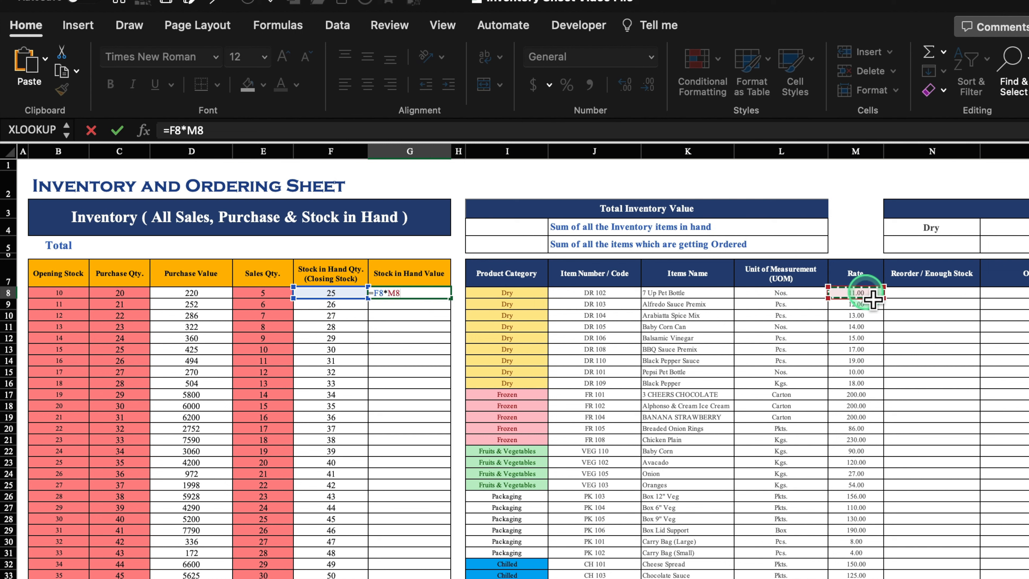
key(Return)
click(426, 294)
drag(451, 299, 453, 578)
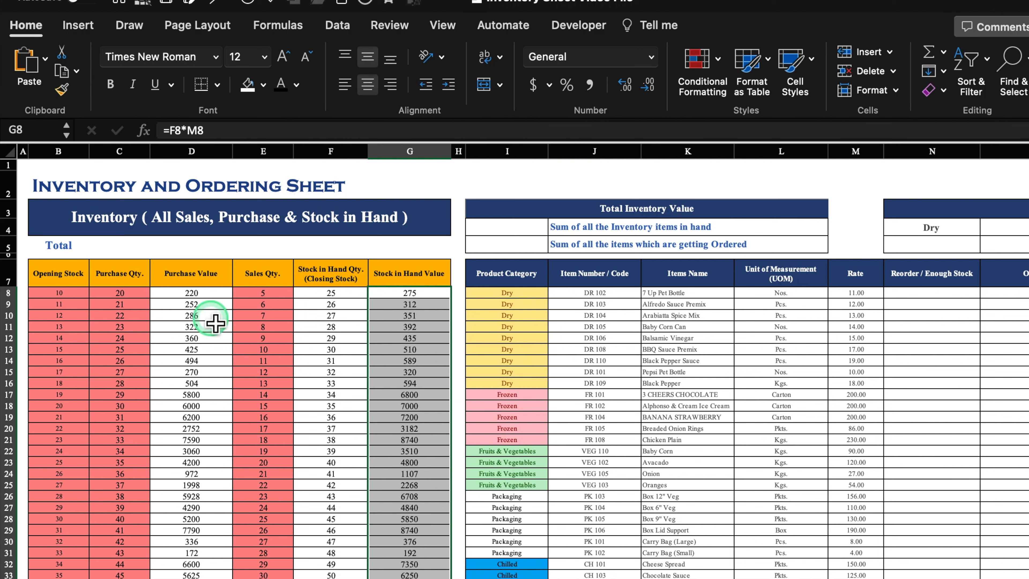
Step: Apply a custom number format with the prefix "Rs." to the Purchase Value and Stock in Hand Value amounts
drag(202, 292, 219, 578)
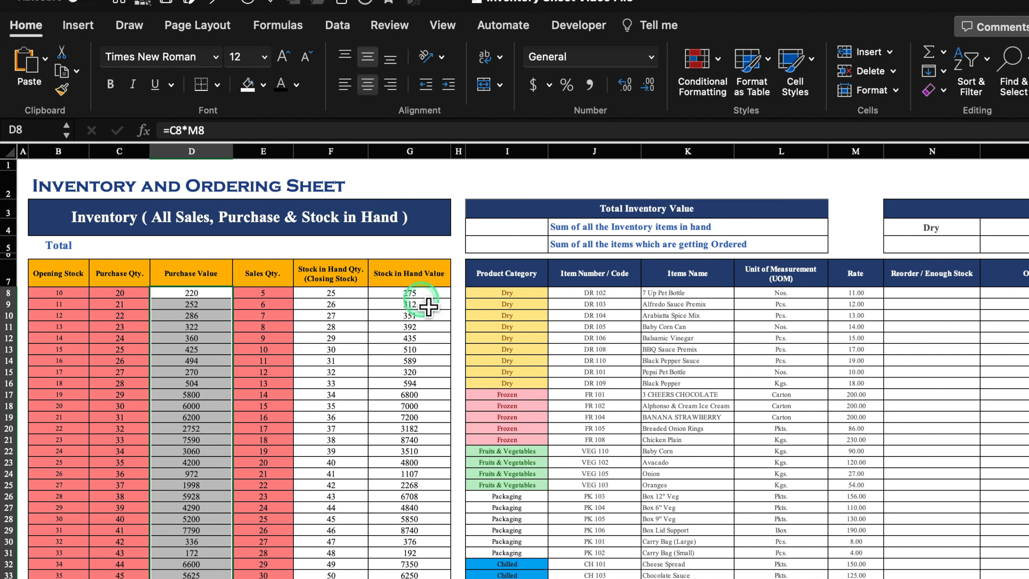
drag(420, 293, 445, 578)
right_click(411, 425)
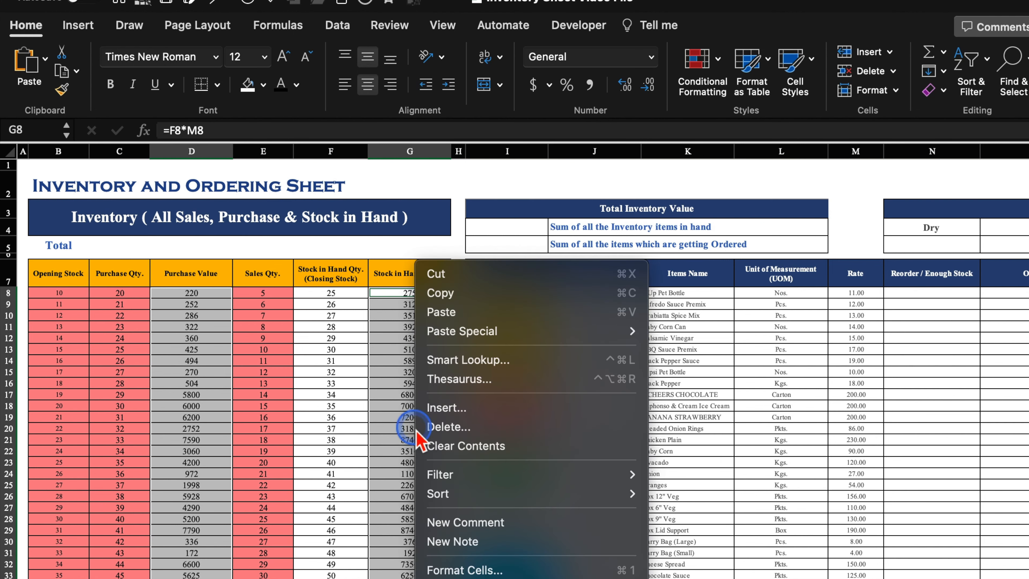
click(535, 547)
click(535, 567)
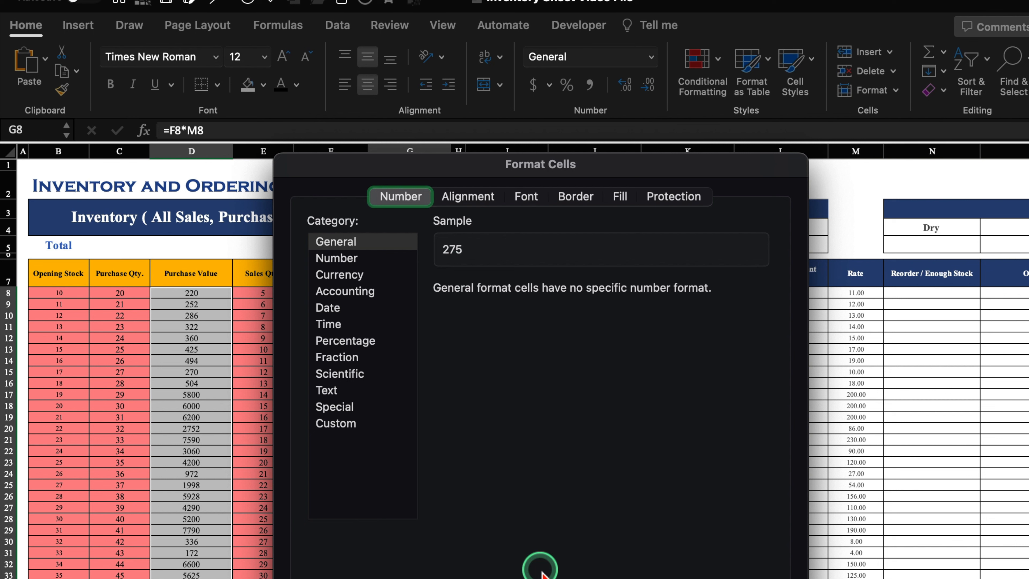
click(631, 186)
drag(634, 171, 636, 84)
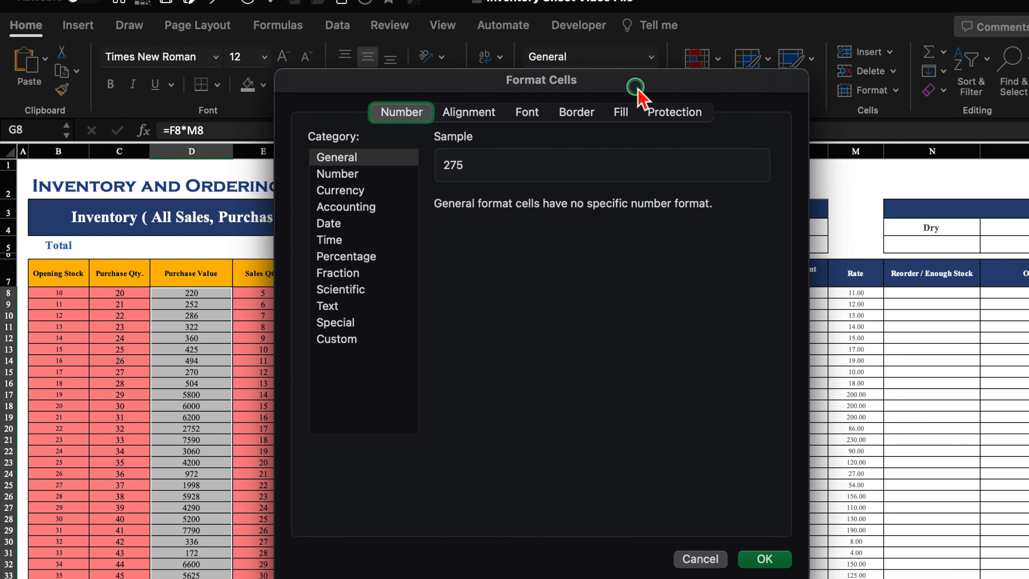
click(336, 336)
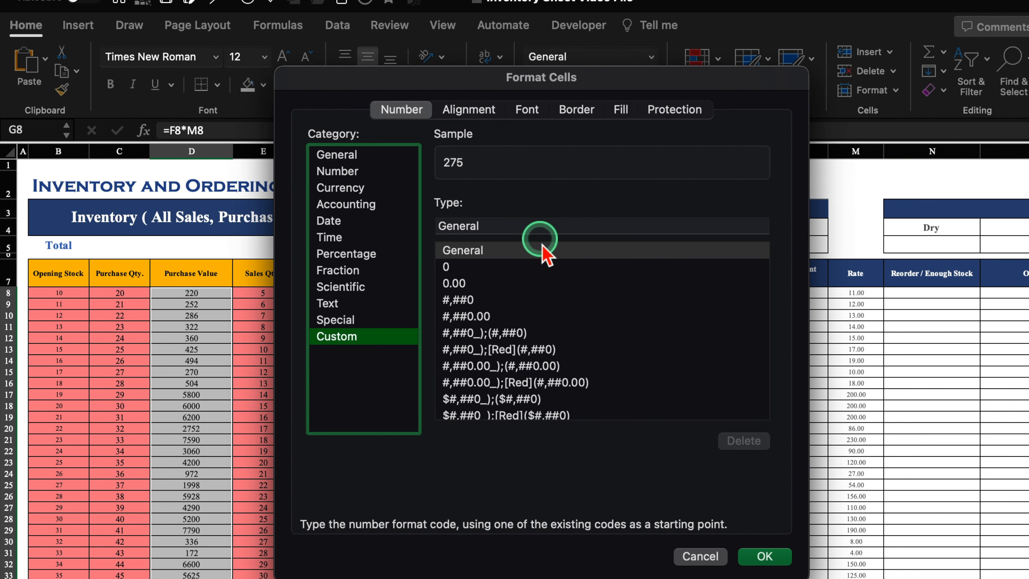
click(448, 226)
key(BackSpace)
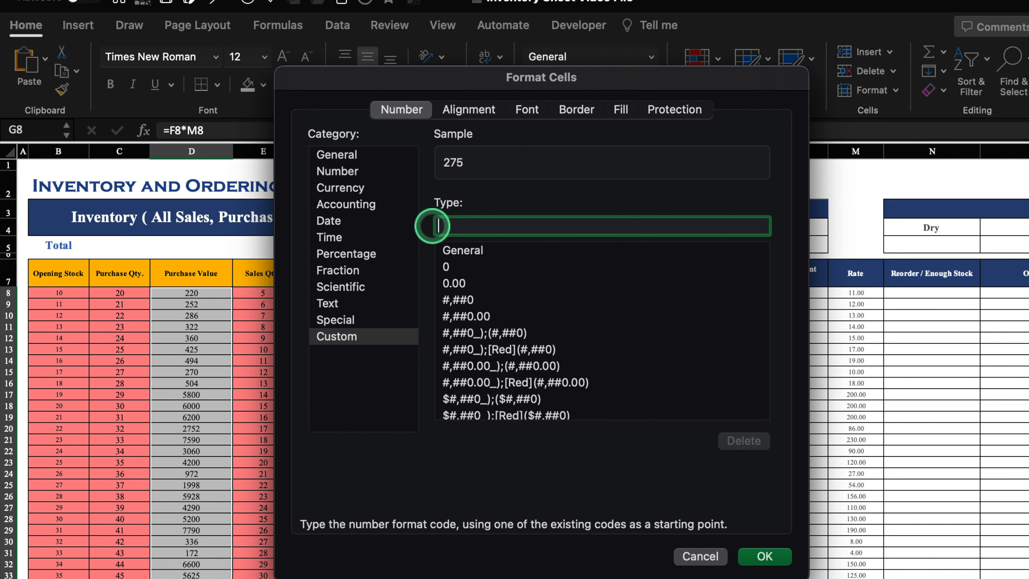
text("Rs.)
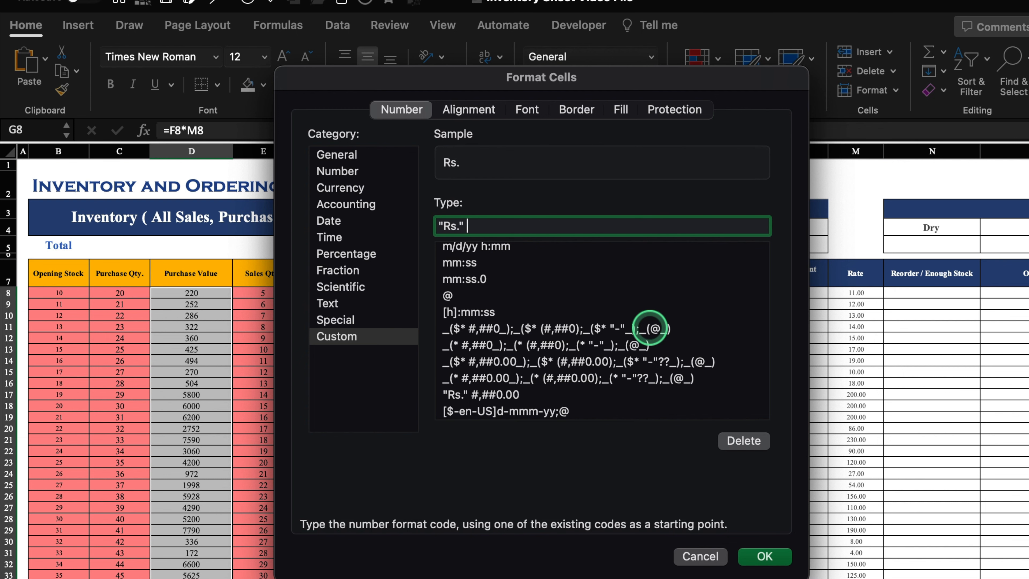
click(765, 556)
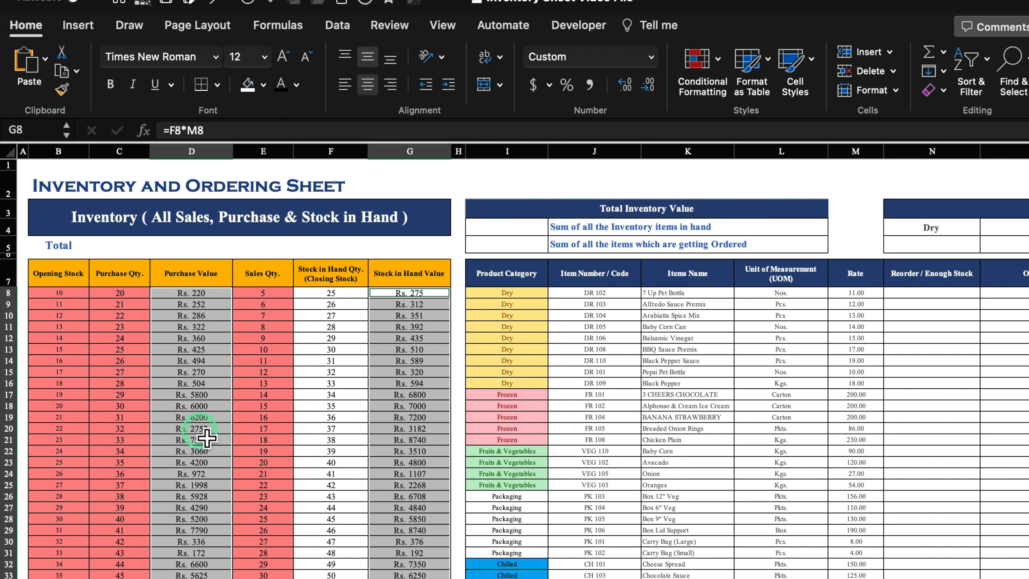
Step: Fill the Last Order Date cells P8:P37 with the same light red as the other input columns
click(331, 315)
scroll(523, 360, right, 8)
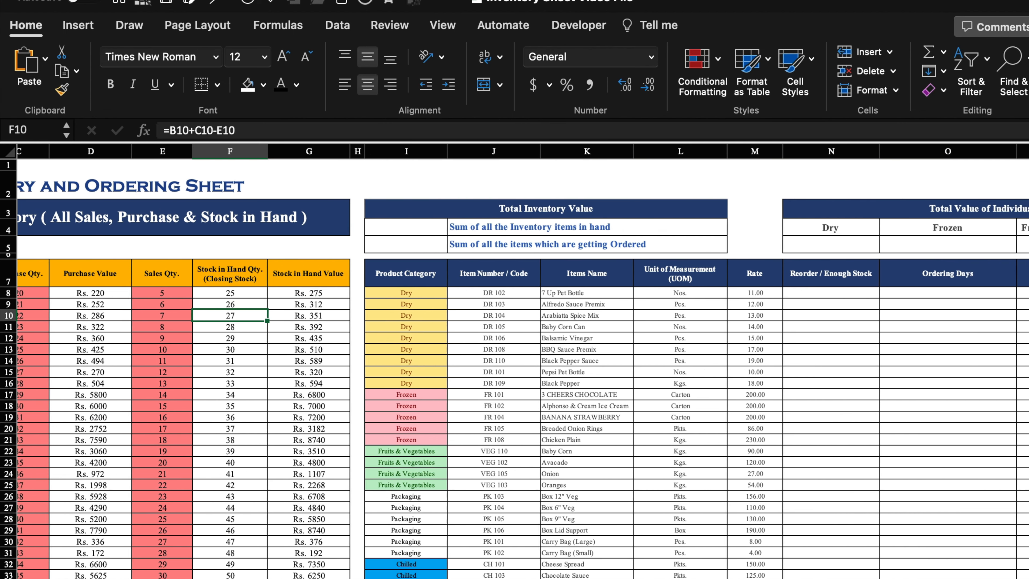
scroll(522, 361, right, 5)
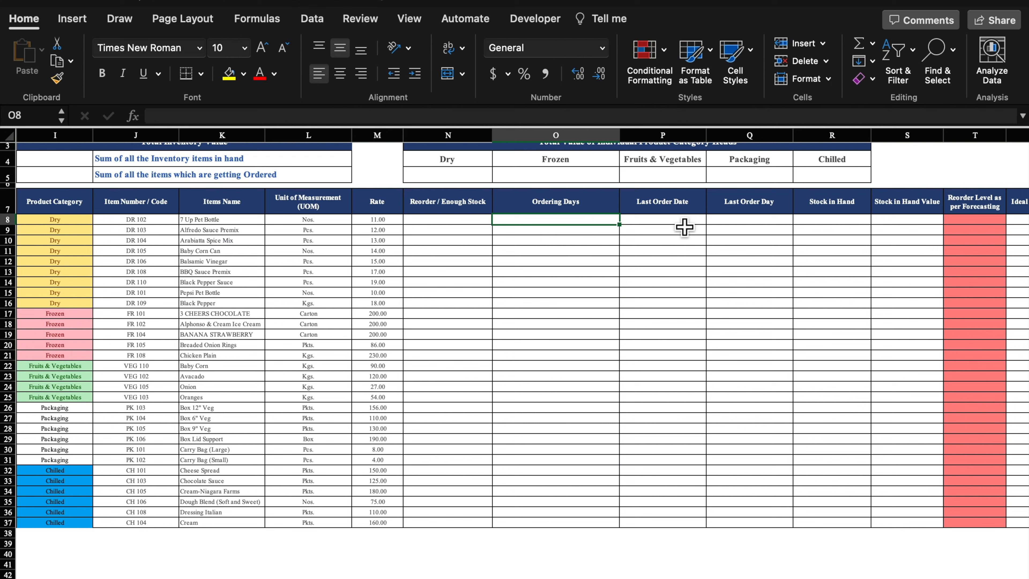
drag(684, 227, 685, 523)
click(244, 73)
click(239, 302)
Step: Enter 1/1/2023 as the first Last Order Date in P8 and extend it down the column as consecutive days
click(665, 219)
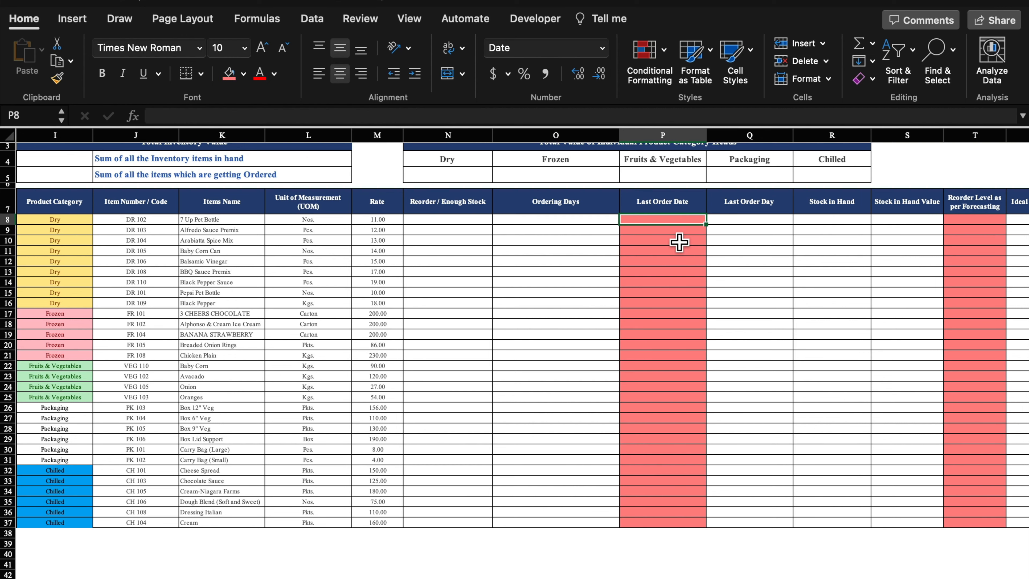
text(1/)
text(1/2023)
key(Return)
drag(707, 225, 711, 392)
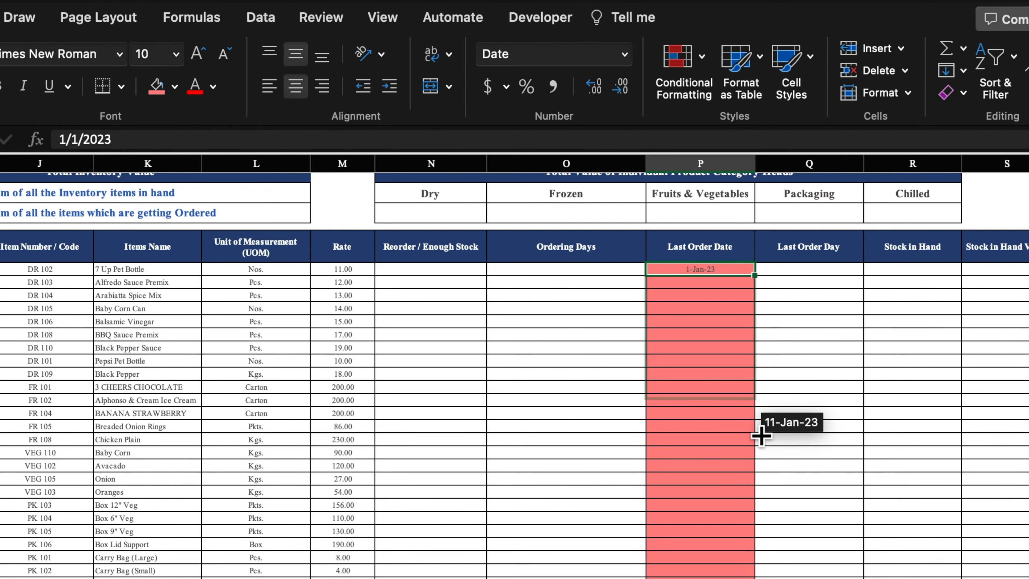
drag(758, 485, 757, 572)
key(Right)
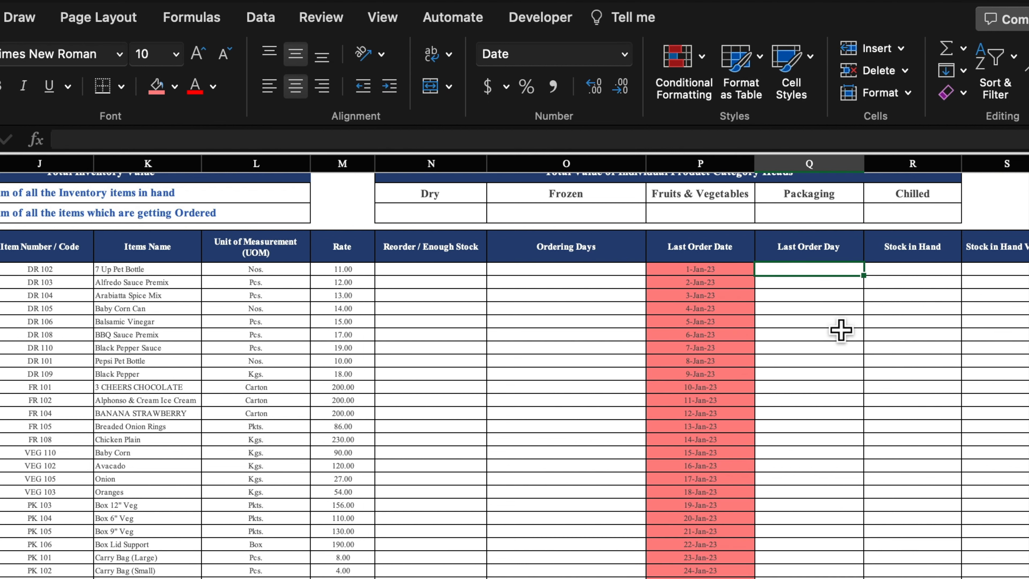
Step: Calculate the Last Order Day in Q8 as =TEXT(P8,"DDD") and copy the formula down the column for all items
text(=)
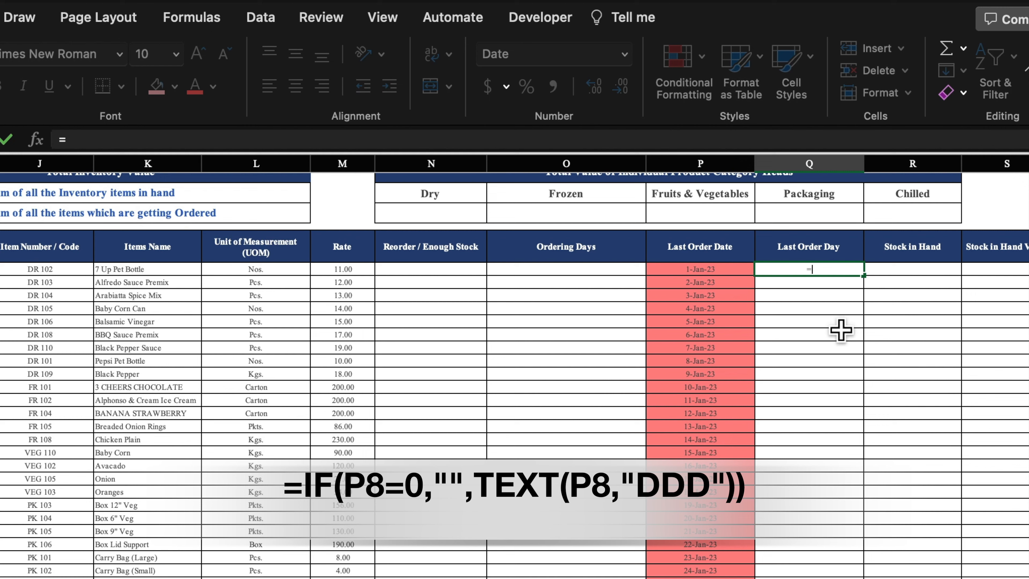
text(text)
key(Tab)
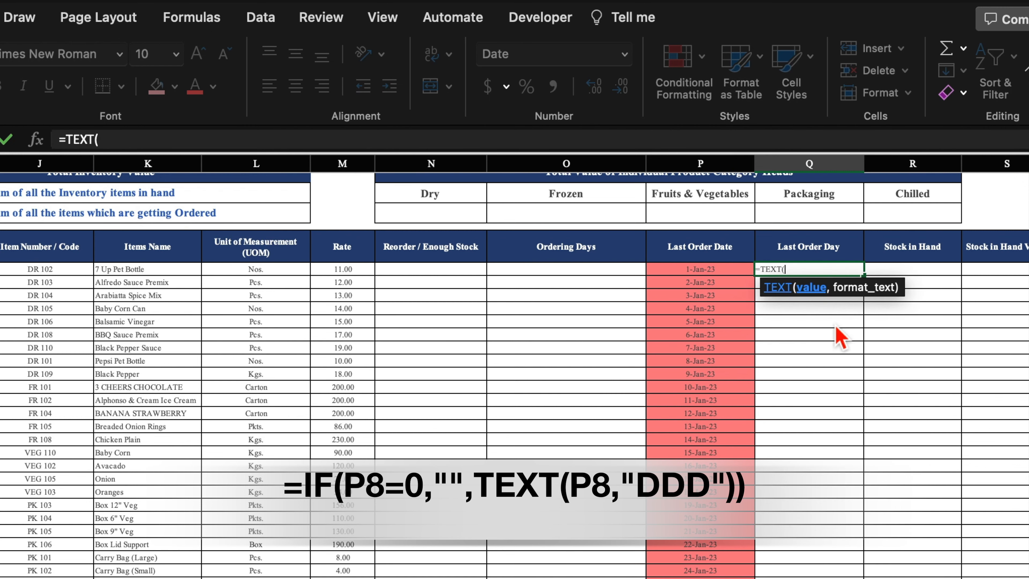
click(733, 275)
text(,"DD)
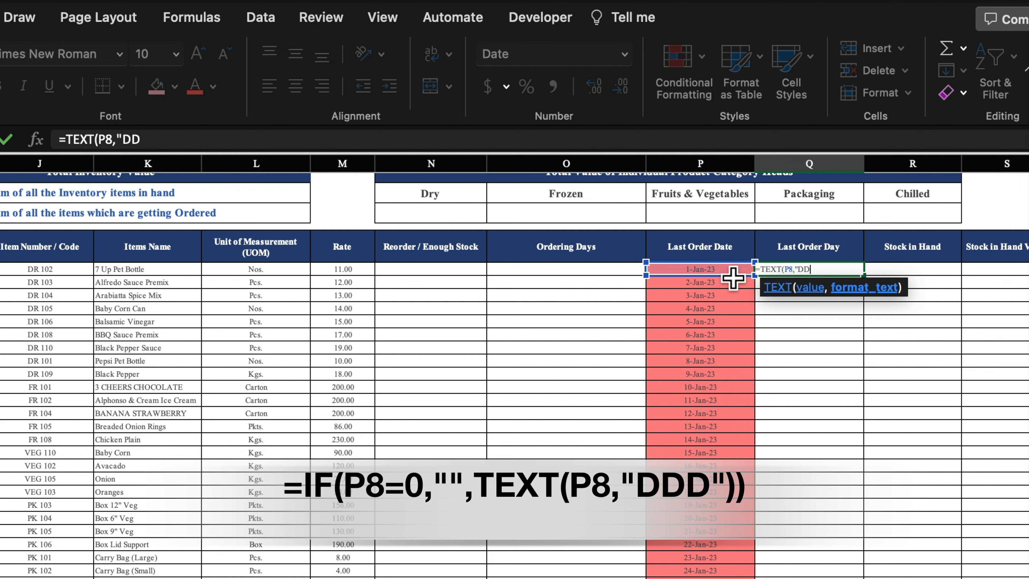
text(D"))
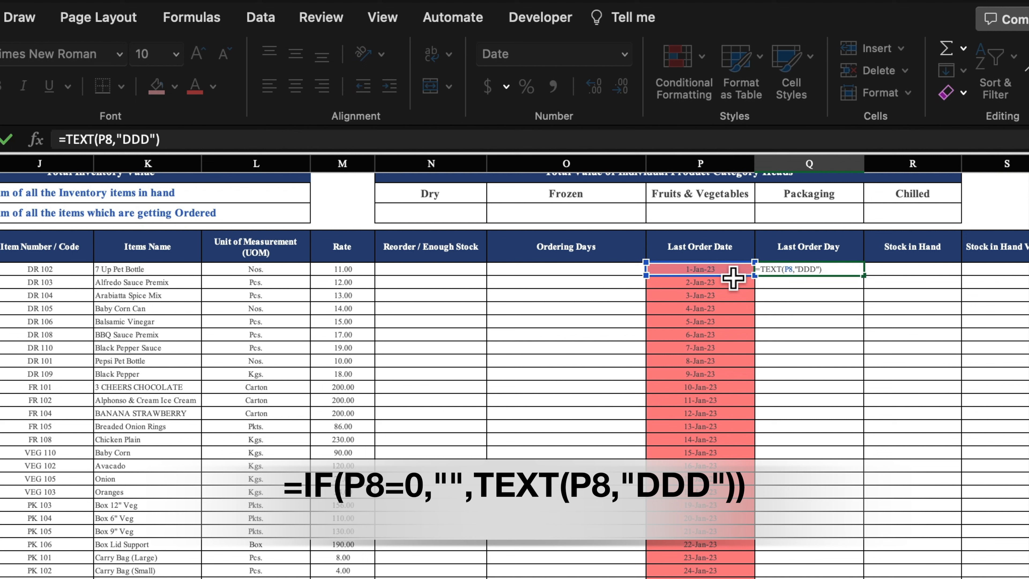
key(Return)
click(787, 272)
drag(872, 287, 868, 577)
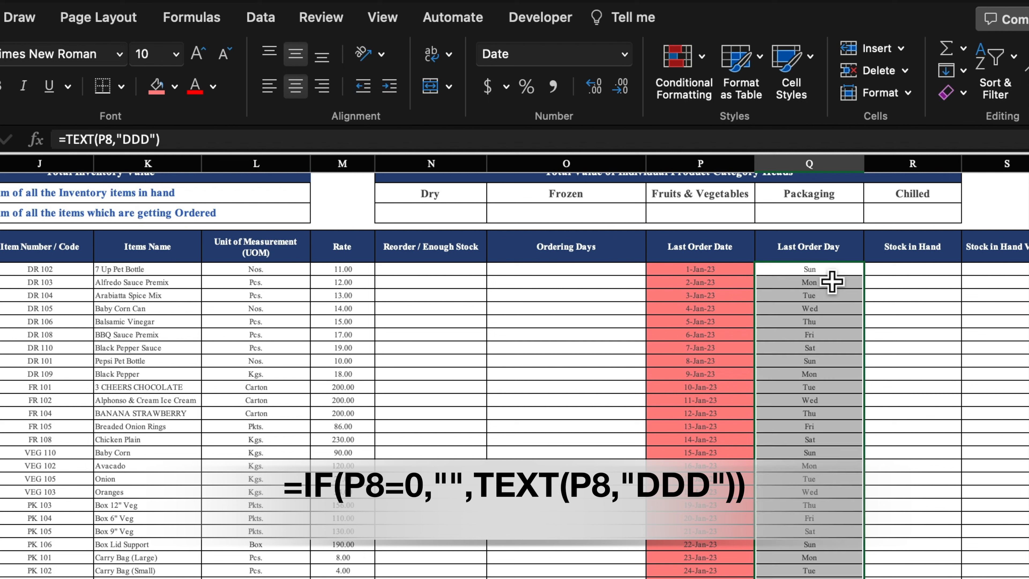
Step: Change the Last Order Day formula in Q8 to =IF(P8=0,"",TEXT(P8,"DDD")) and copy it down the column
click(829, 273)
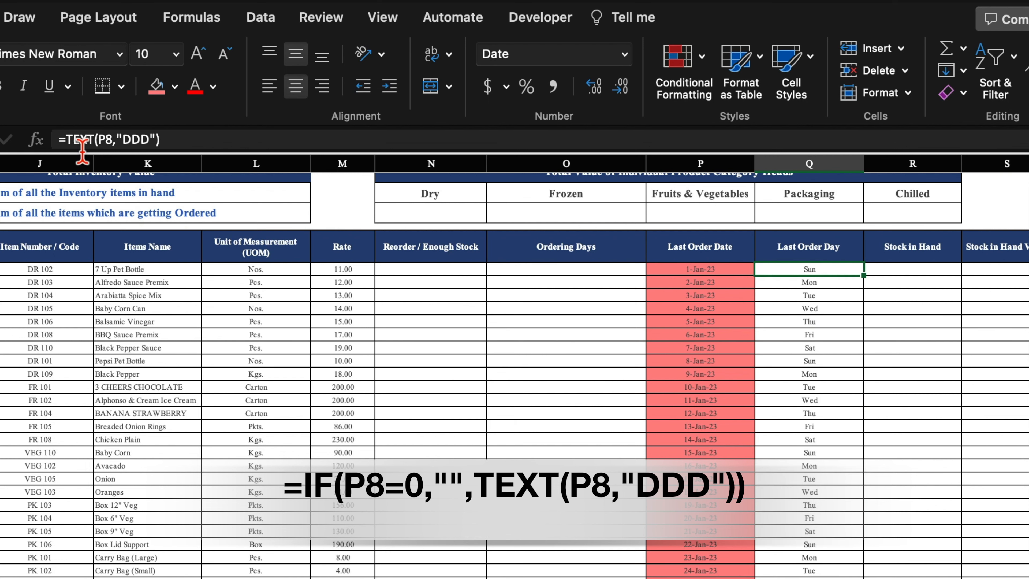
click(69, 142)
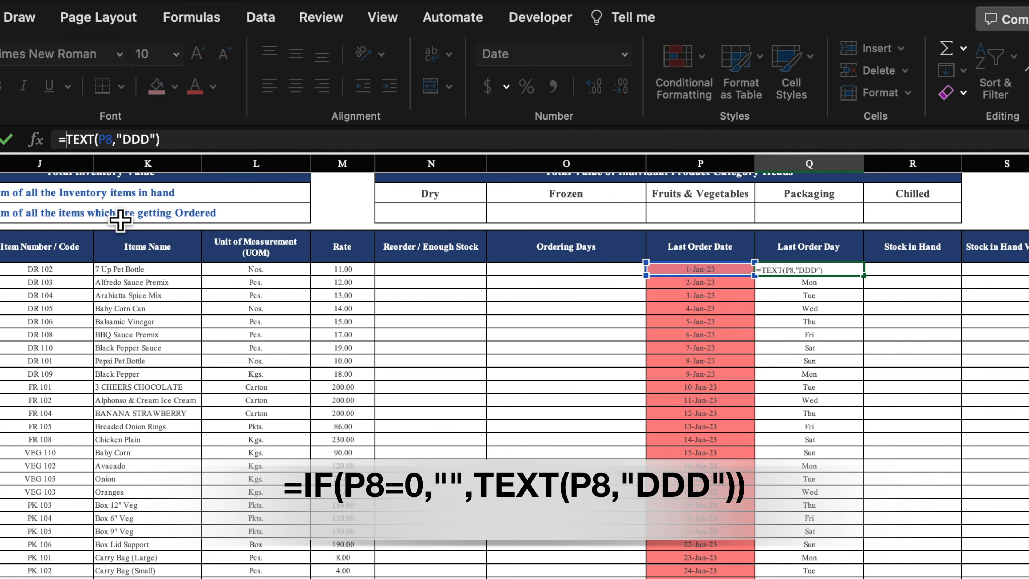
text(if)
double_click(106, 181)
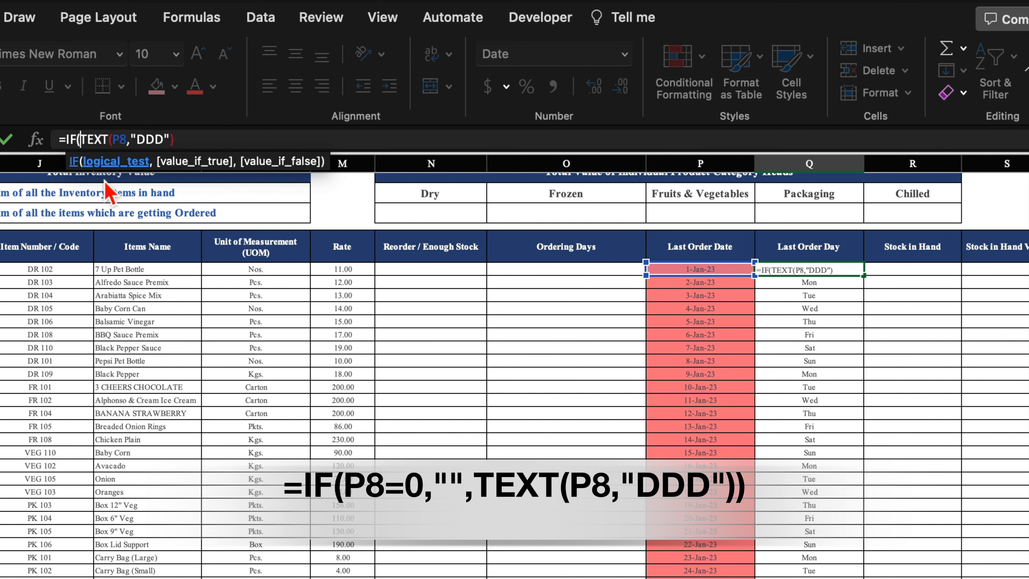
click(709, 272)
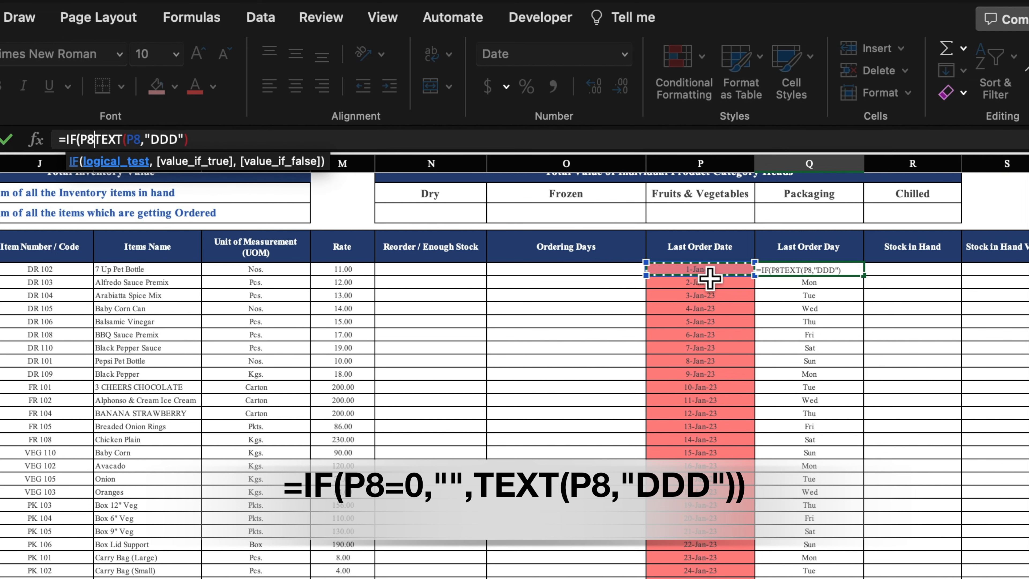
text(=0,)
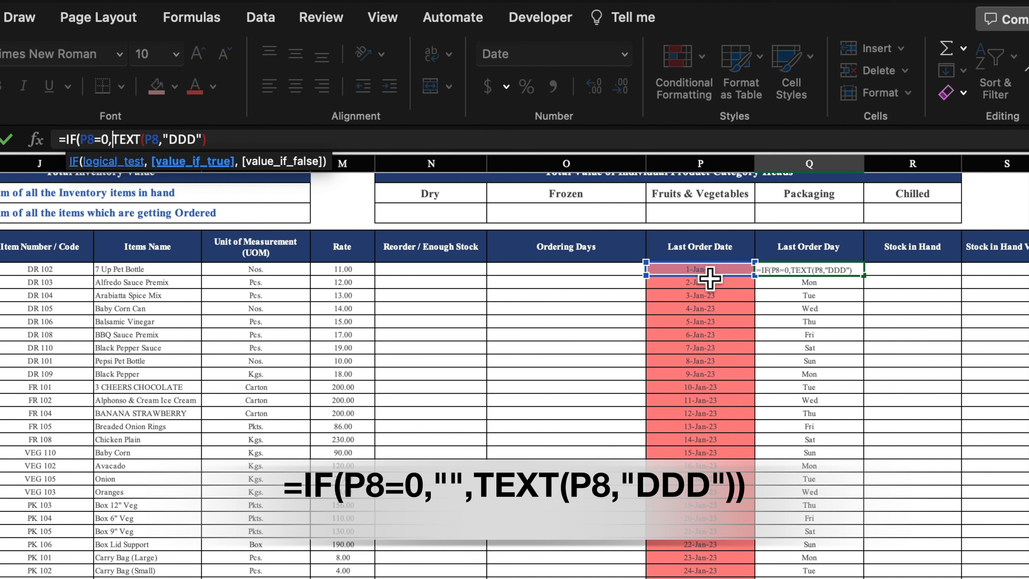
text("")
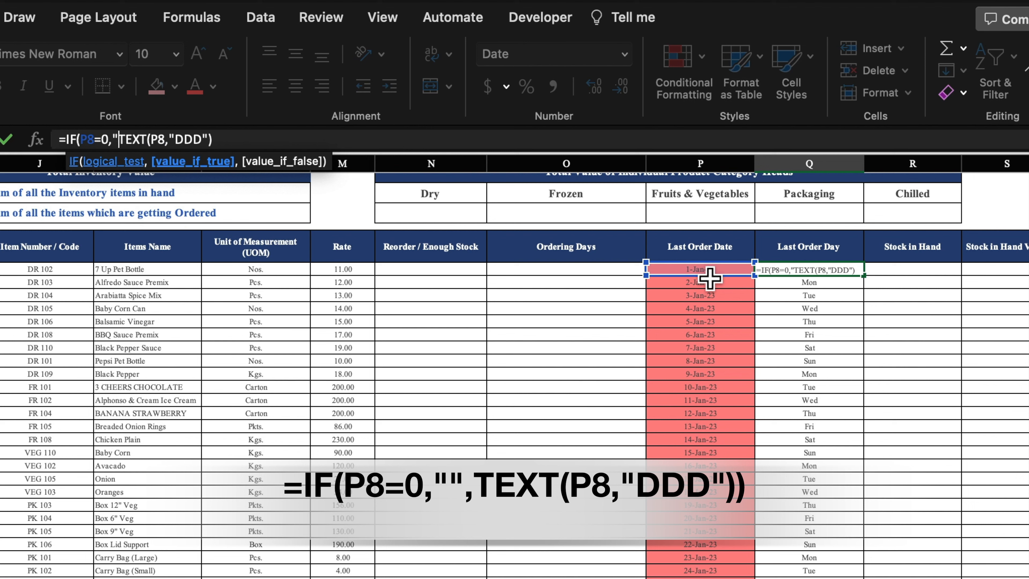
text(,)
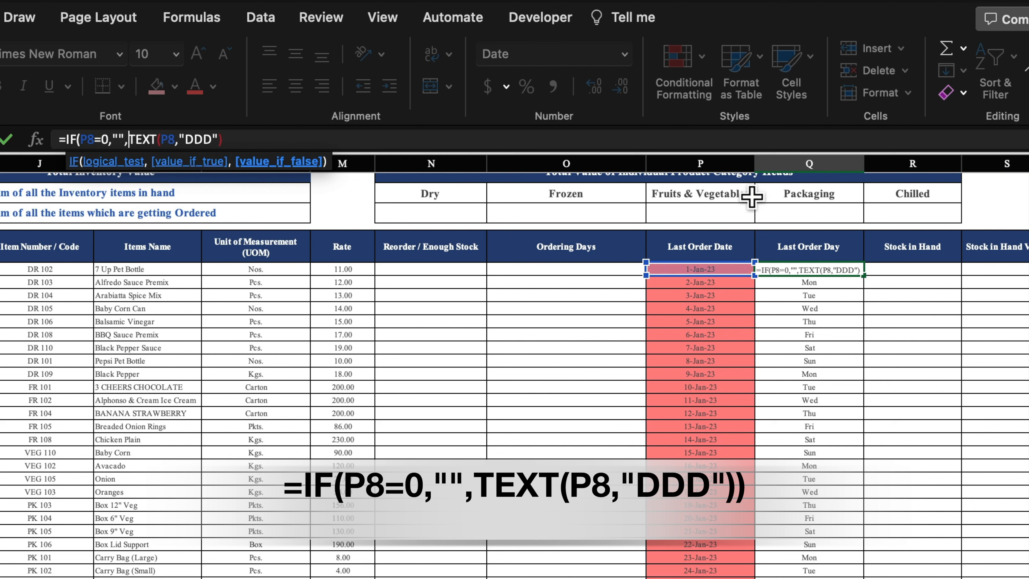
click(453, 148)
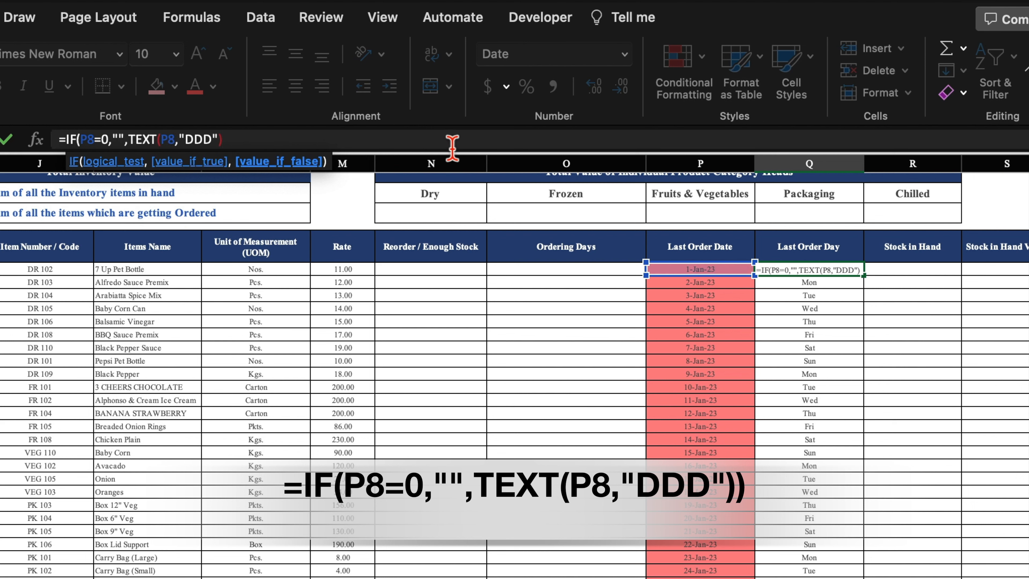
text())
key(Return)
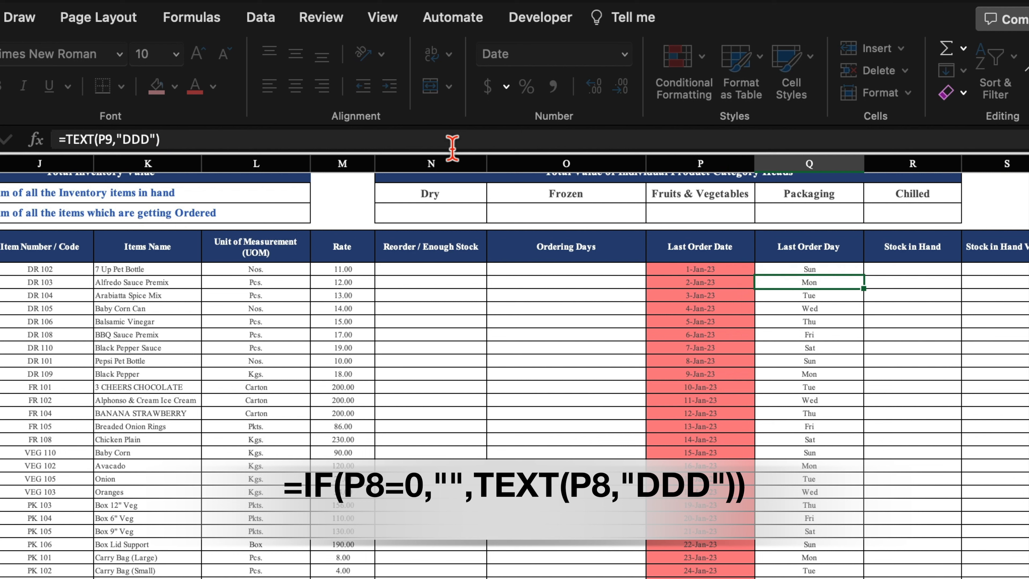
click(850, 271)
drag(870, 282, 875, 573)
Step: Link Stock in Hand in R8 to the closing stock quantity with =F8 and copy the formula down the column
click(916, 270)
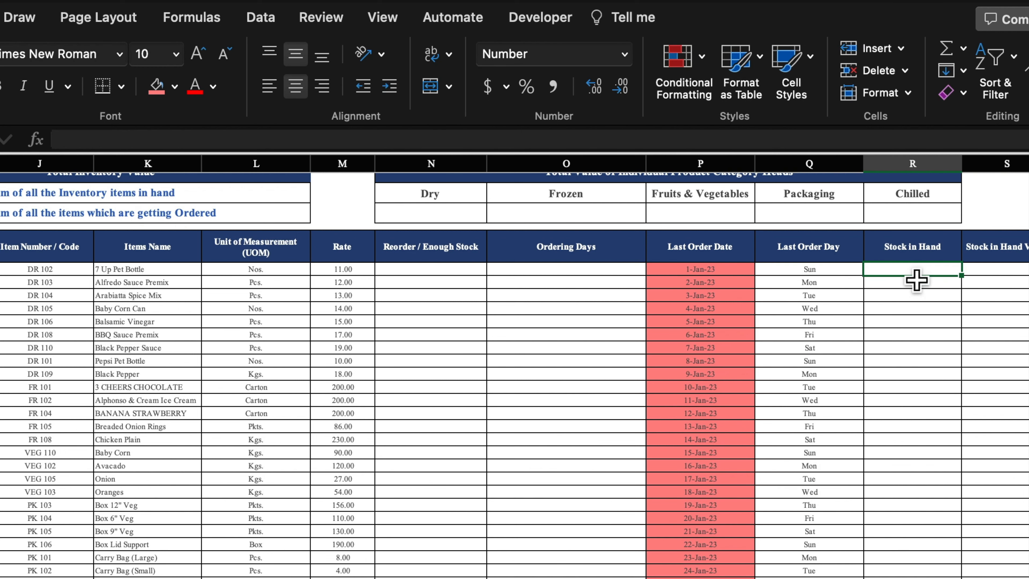
text(=)
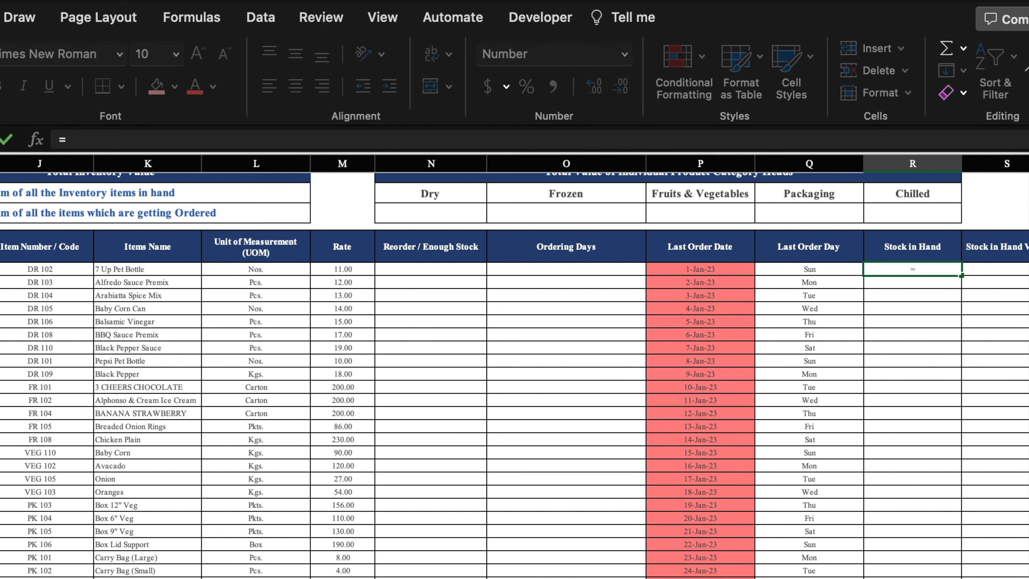
scroll(371, 365, left, 10)
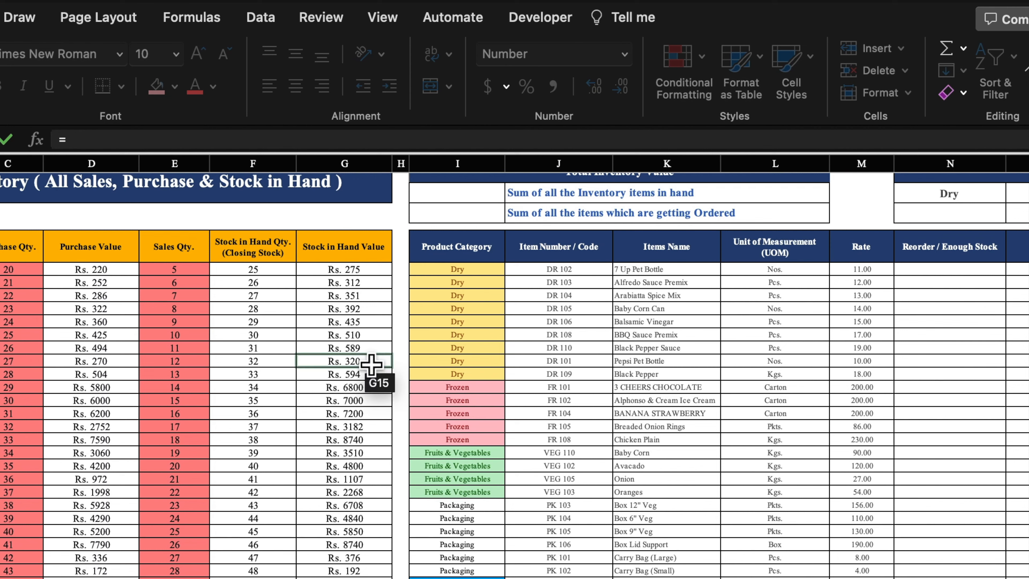
click(265, 279)
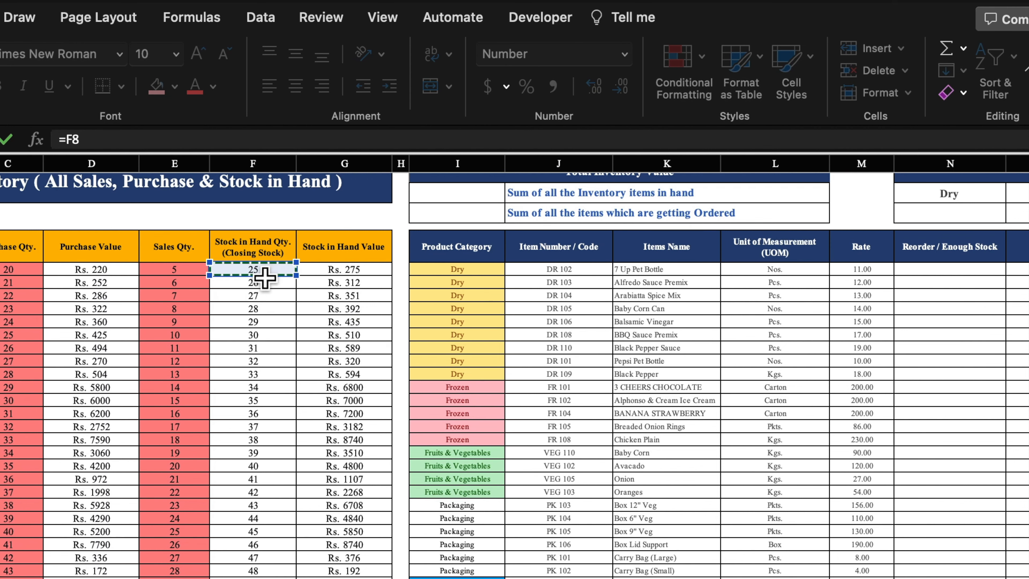
key(Return)
scroll(913, 285, right, 5)
click(871, 270)
drag(907, 276, 911, 571)
Step: Calculate Stock in Hand Value in S8 as =R8*M8 and copy the formula down the column for all items
click(954, 270)
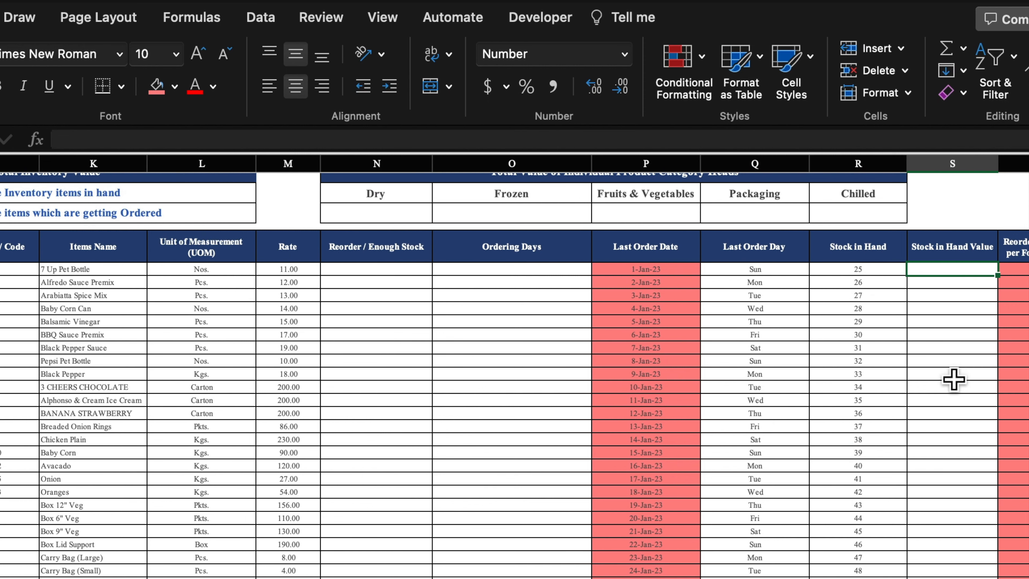
text(=)
click(874, 280)
text(*)
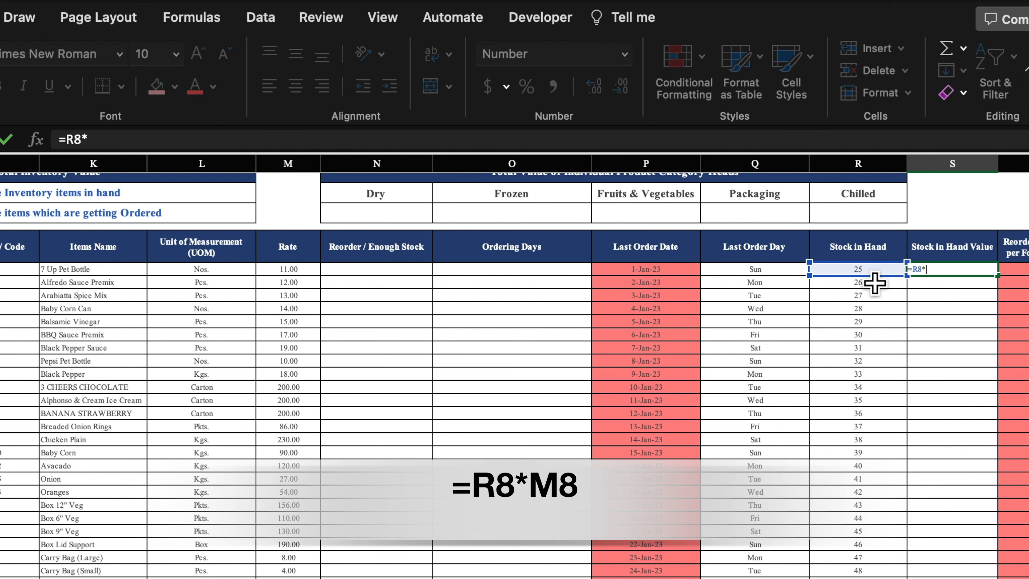
click(315, 274)
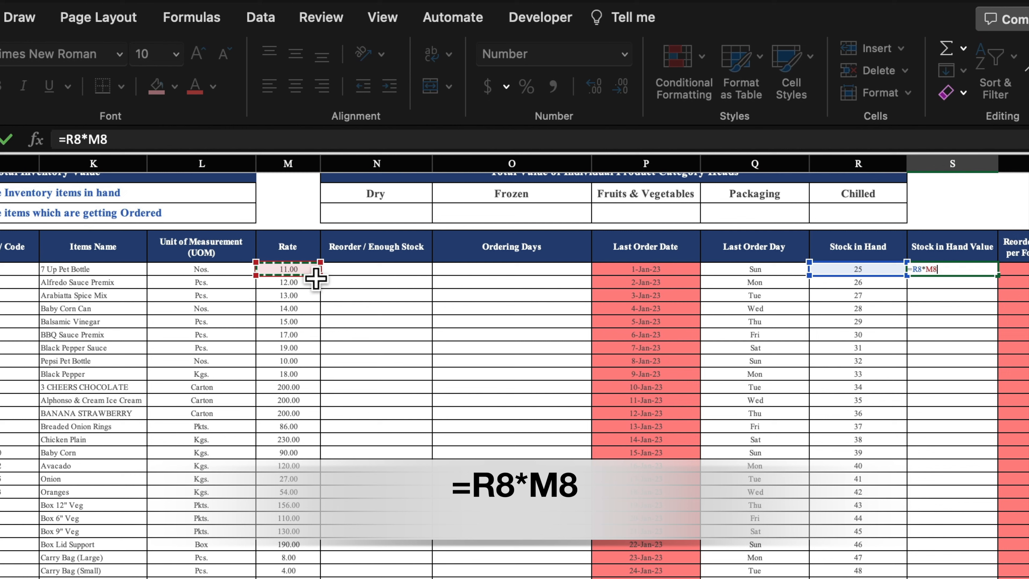
key(Return)
click(960, 269)
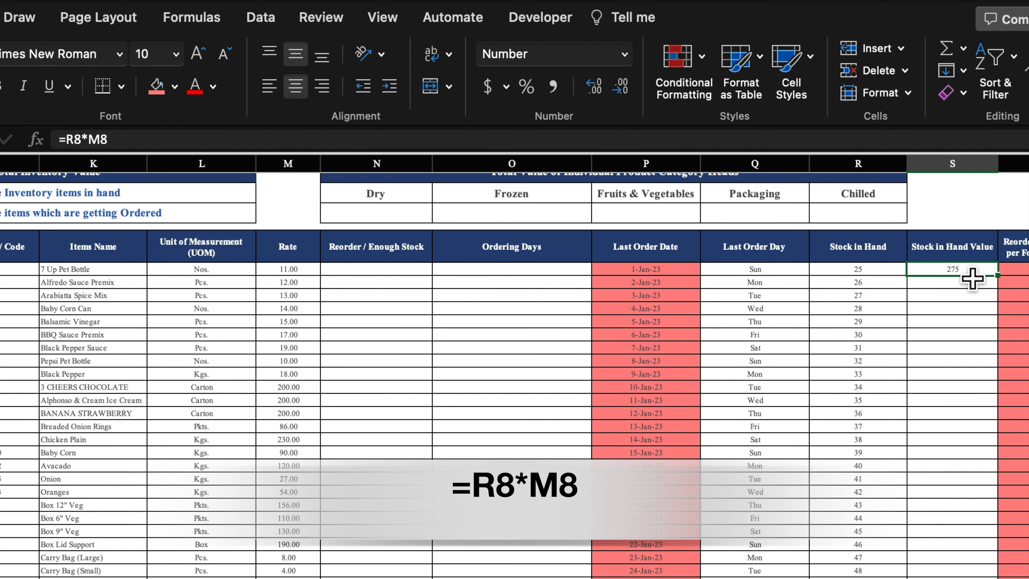
drag(1006, 279, 999, 578)
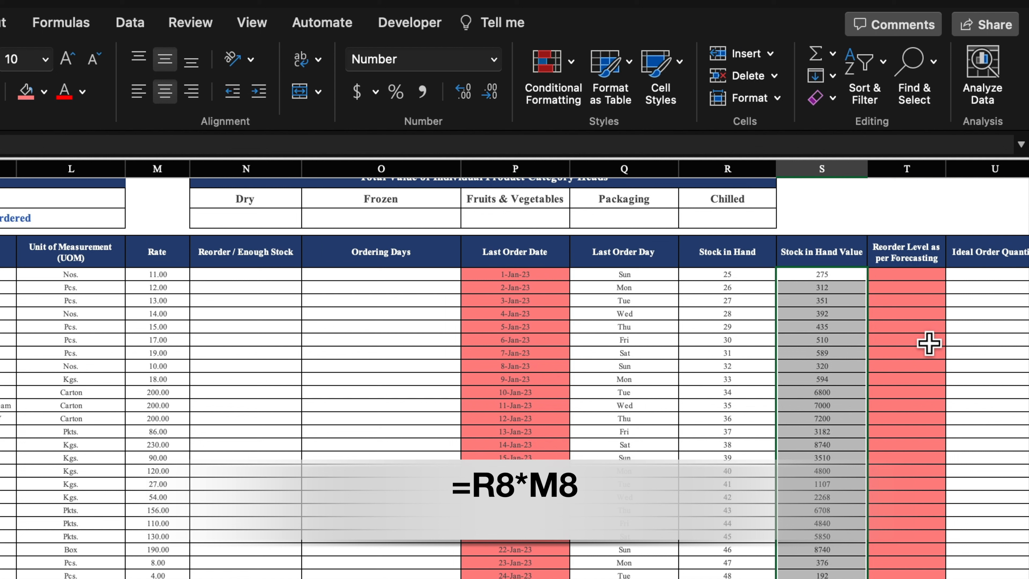
Step: Enter 20 as the first Reorder Level as per Forecasting in T8 and extend it down the column in increments of one
click(912, 282)
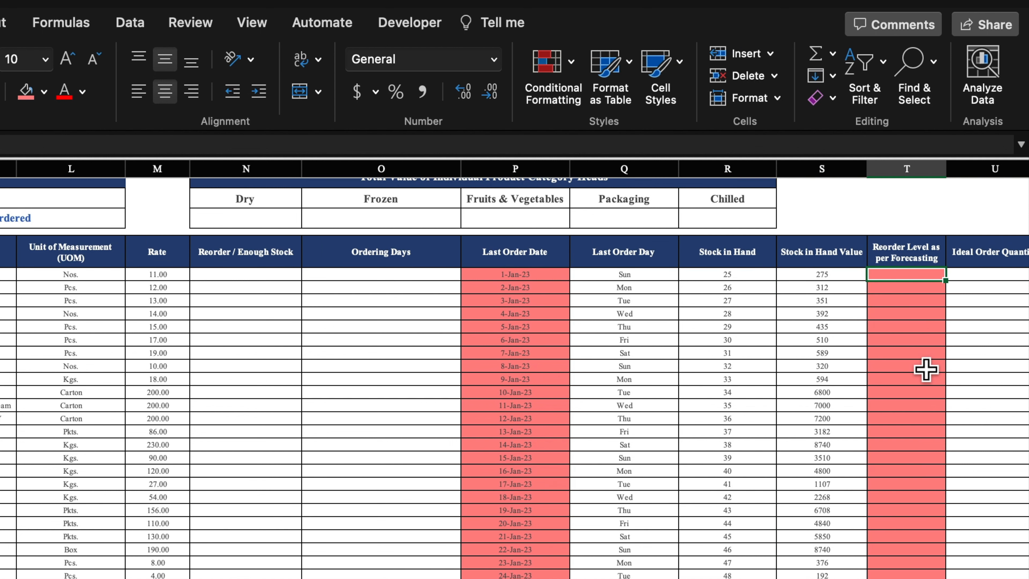
text(20)
key(ctrl+Return)
drag(946, 280, 958, 573)
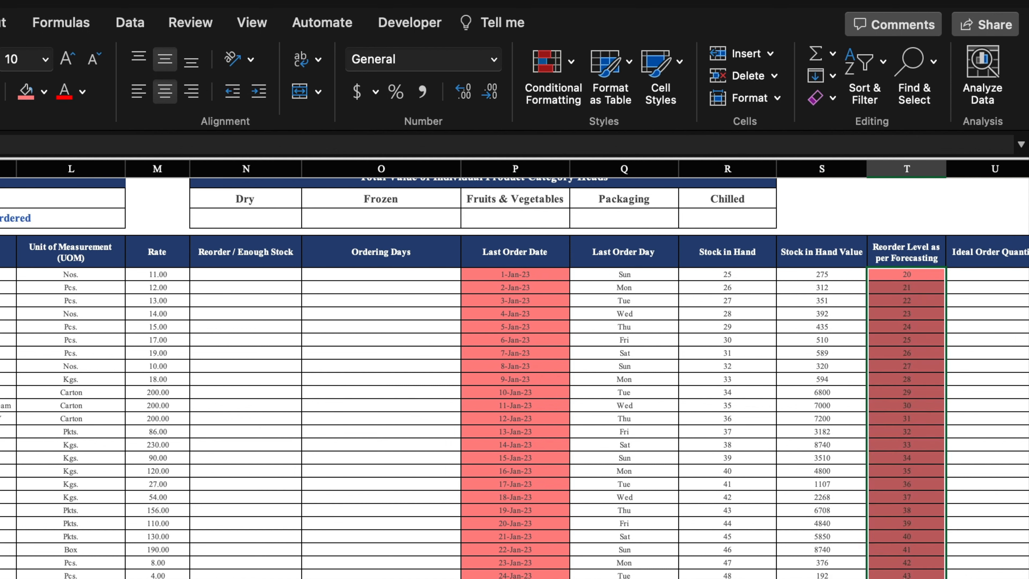
Step: Enter =IF(T8>R8,"Reorder","Enough Stock") in N8 under Reorder / Enough Stock and copy the formula down the column
click(268, 284)
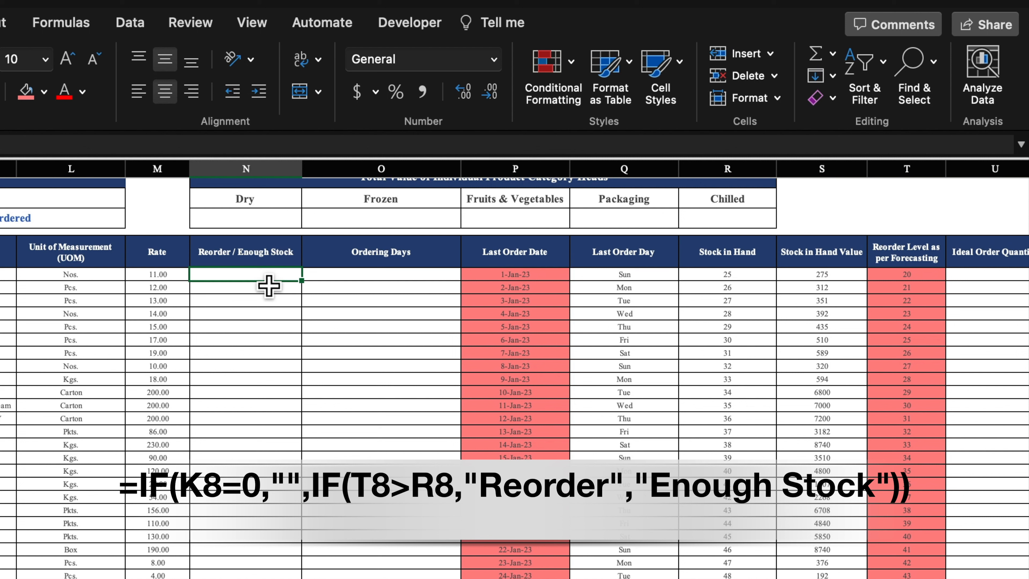
text(=)
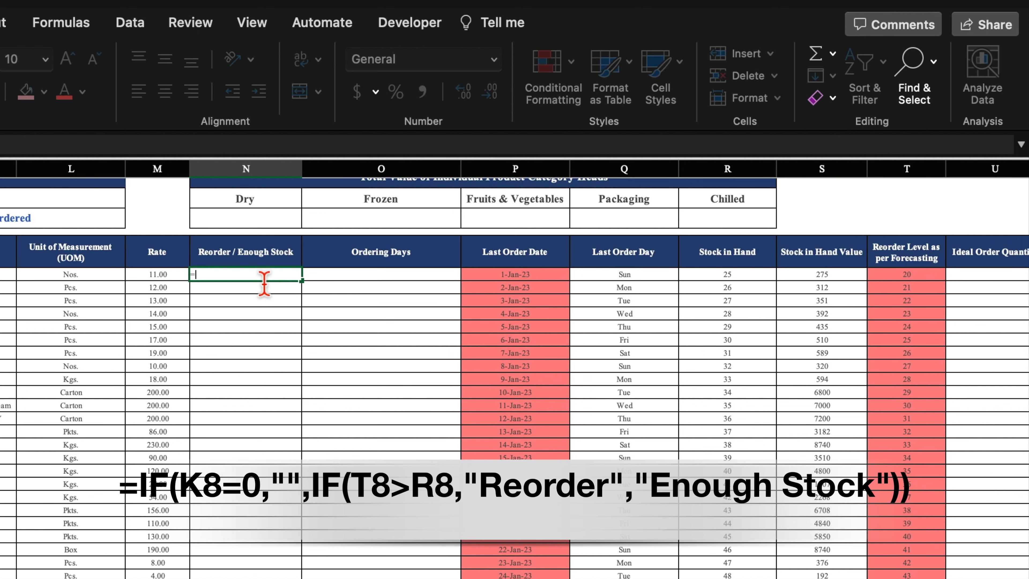
text(IF()
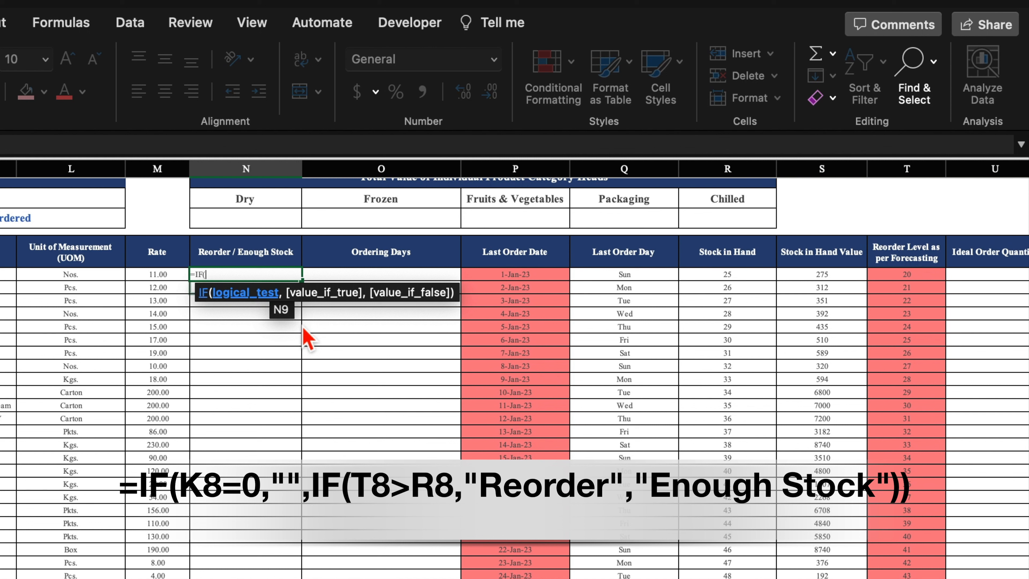
click(914, 279)
text(>)
click(731, 283)
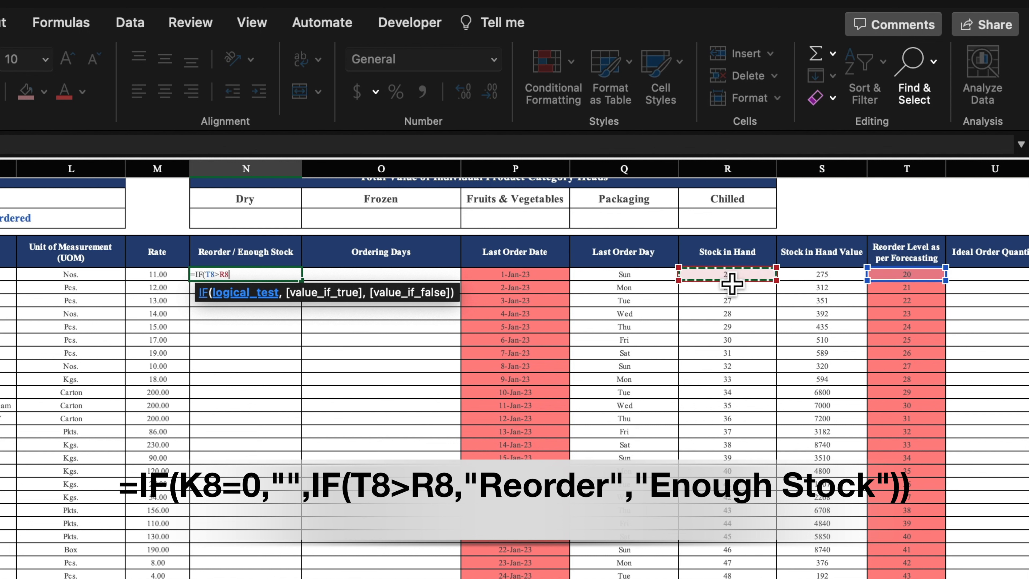
text(,)
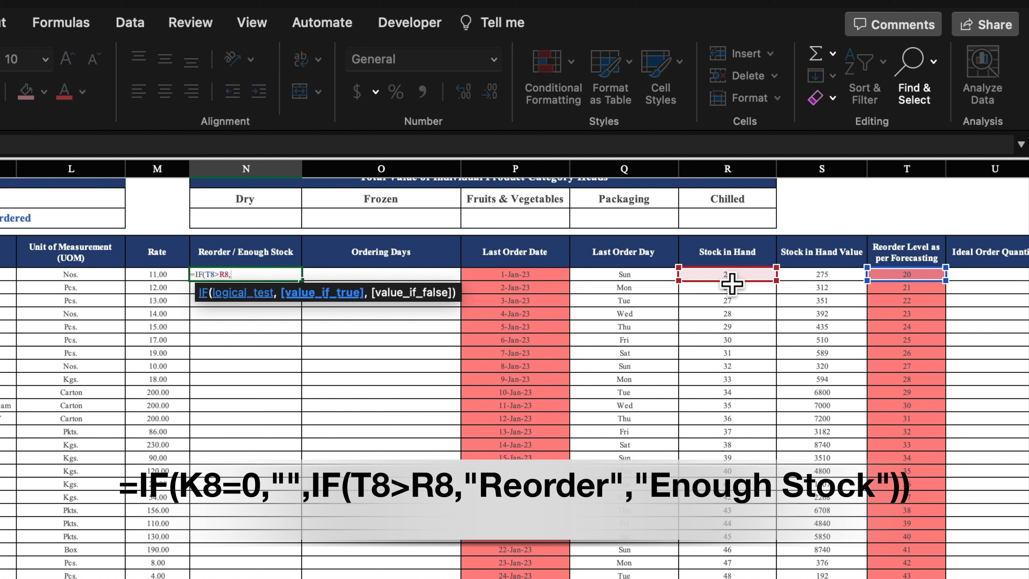
text("Reorder",)
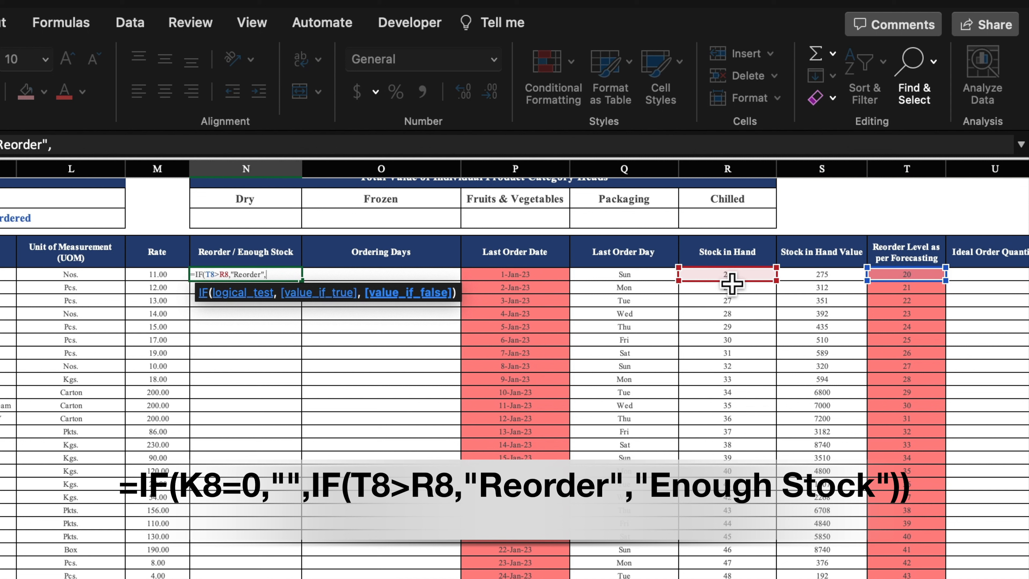
text("Enough Stock"))
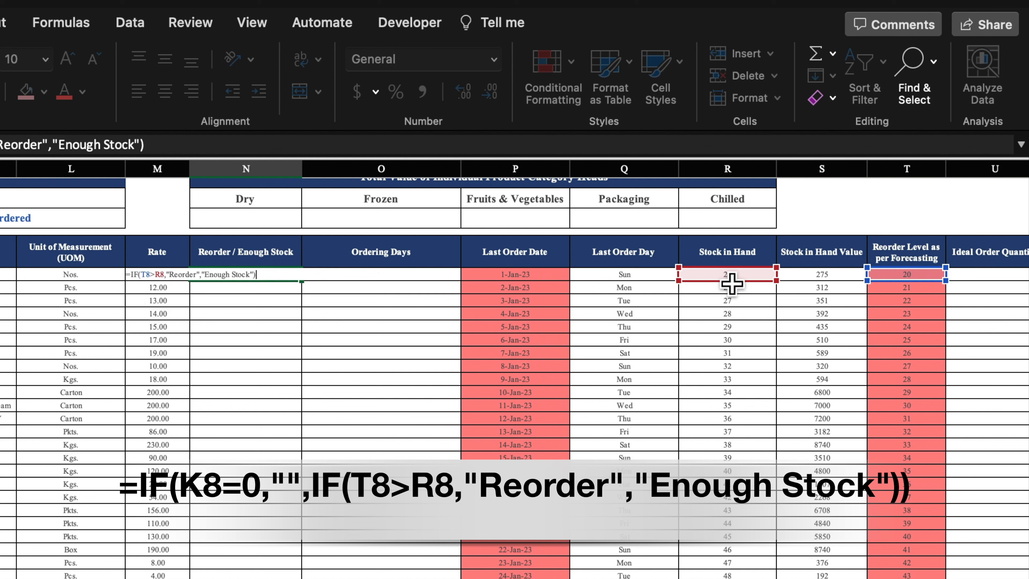
key(Return)
click(273, 278)
drag(310, 292, 310, 577)
Step: Wrap the N8 reorder formula as =IF(K8=0,"",IF(T8>R8,"Reorder","Enough Stock")) and copy it down the column
click(287, 274)
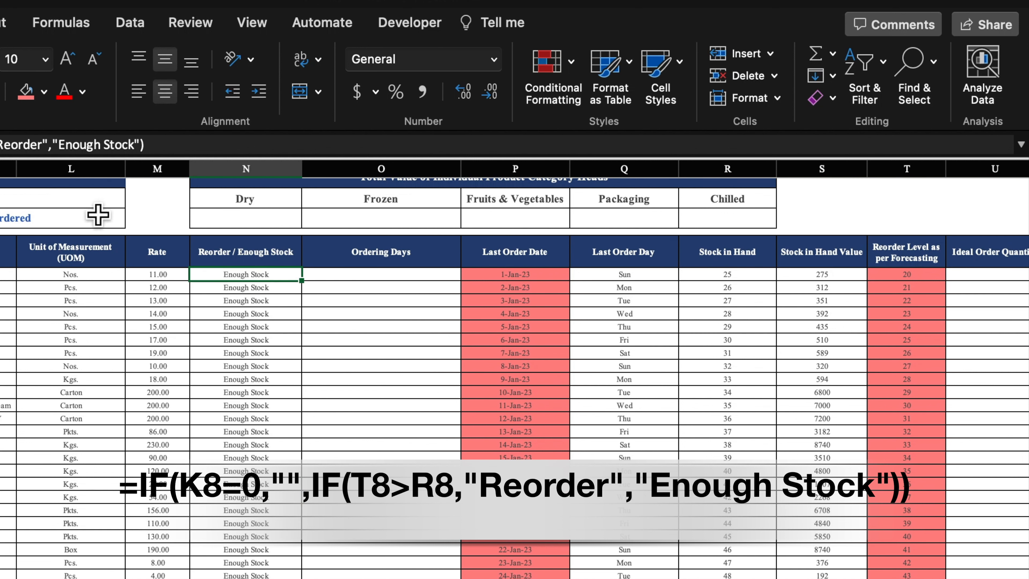
click(1, 145)
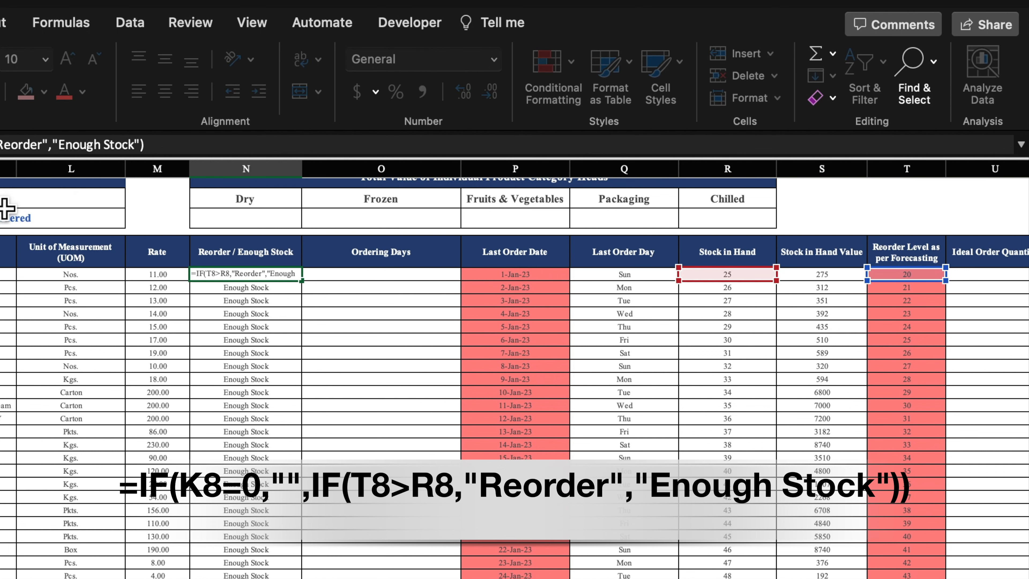
text(IF()
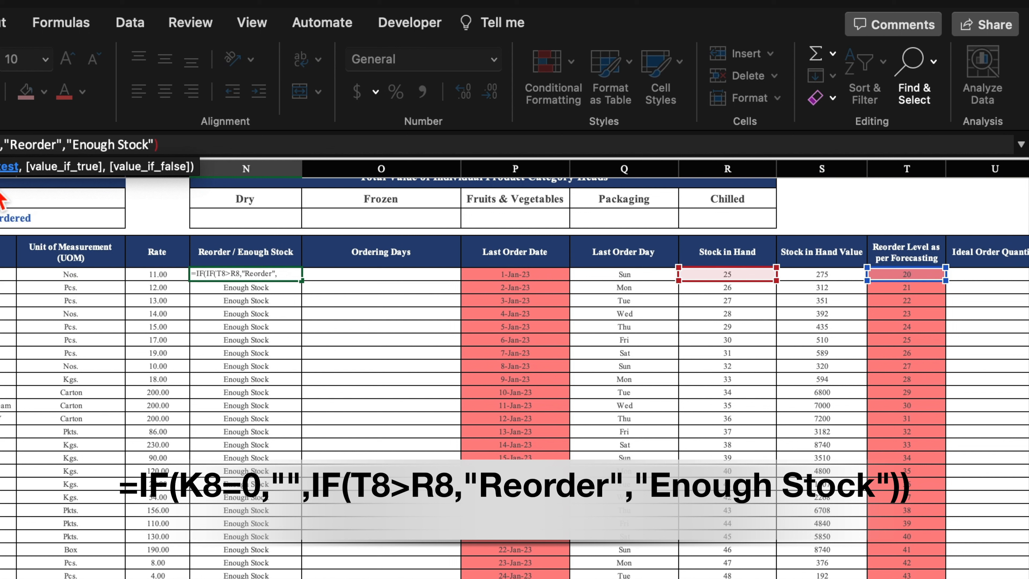
click(4, 277)
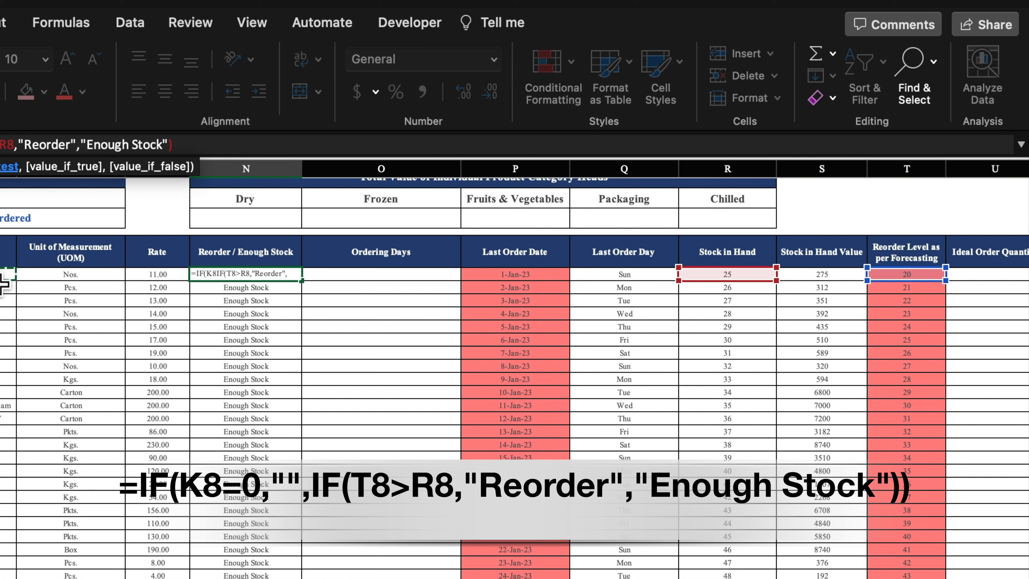
text(=0)
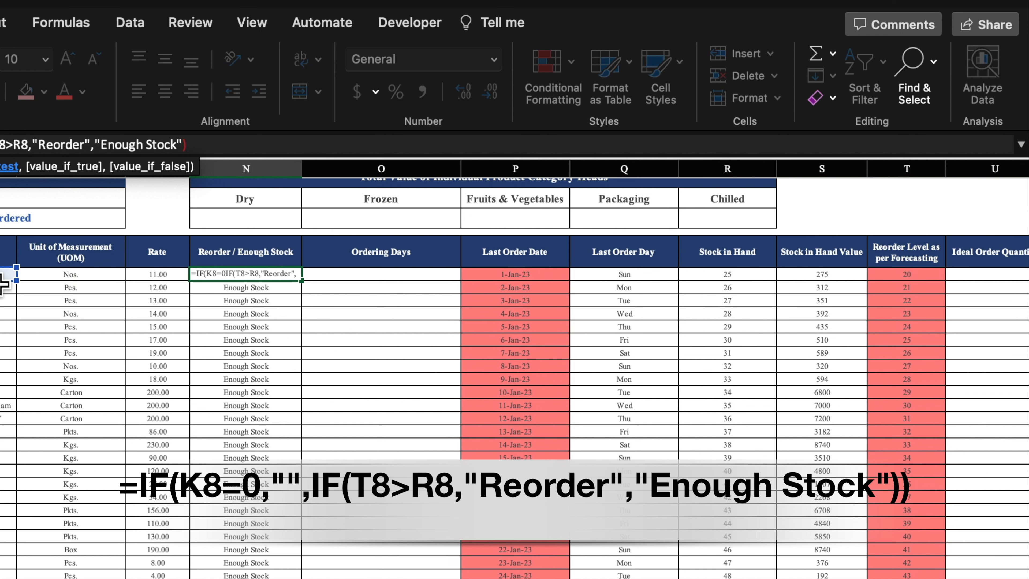
text(,"")
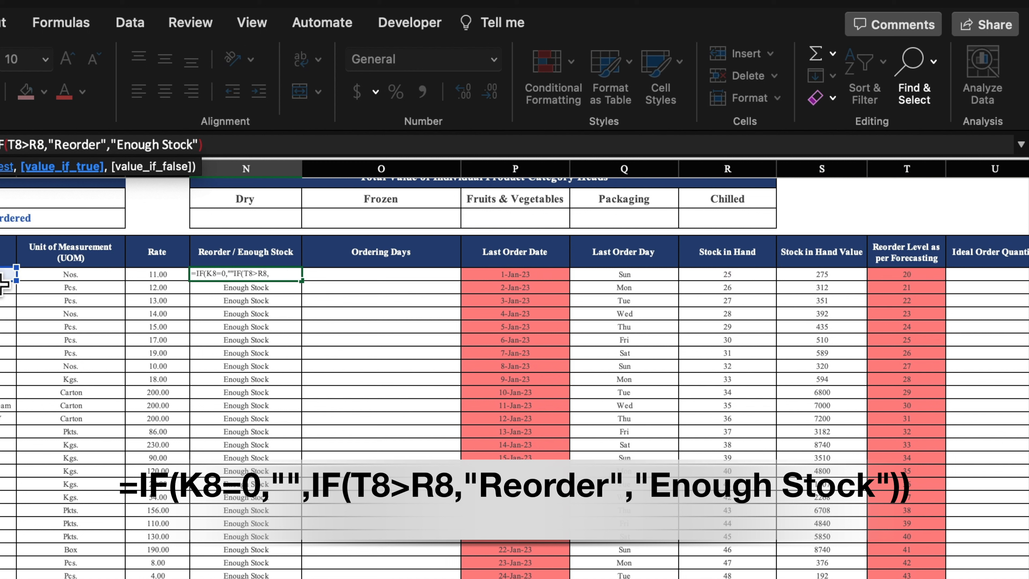
text(,)
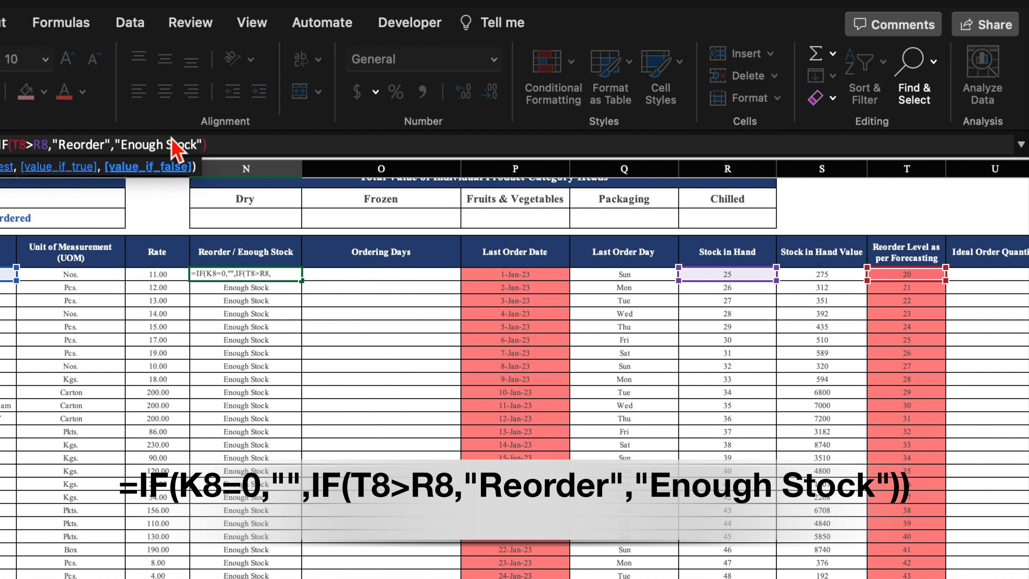
click(250, 147)
text())
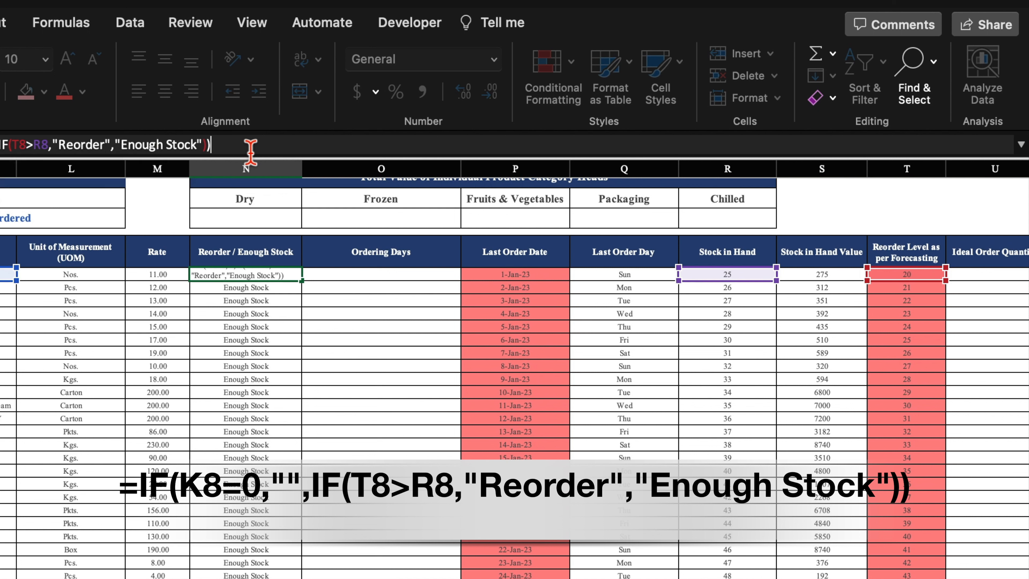
key(Return)
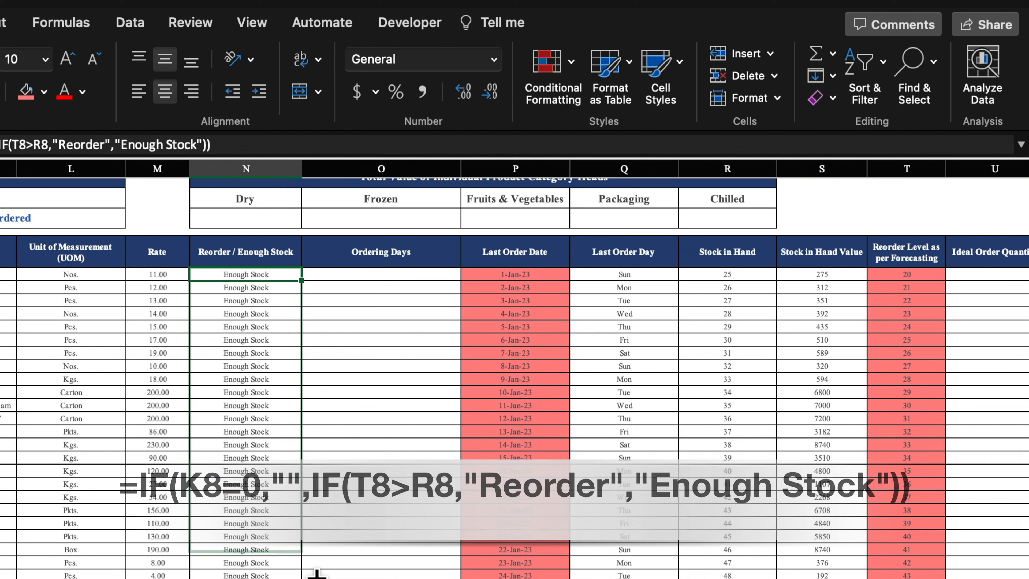
Step: Test the reorder status formula by setting T8 to 30 and extending the series through row 22, and undo both changes
click(906, 275)
text(30)
key(Return)
click(922, 276)
drag(945, 281, 951, 459)
click(963, 480)
click(931, 528)
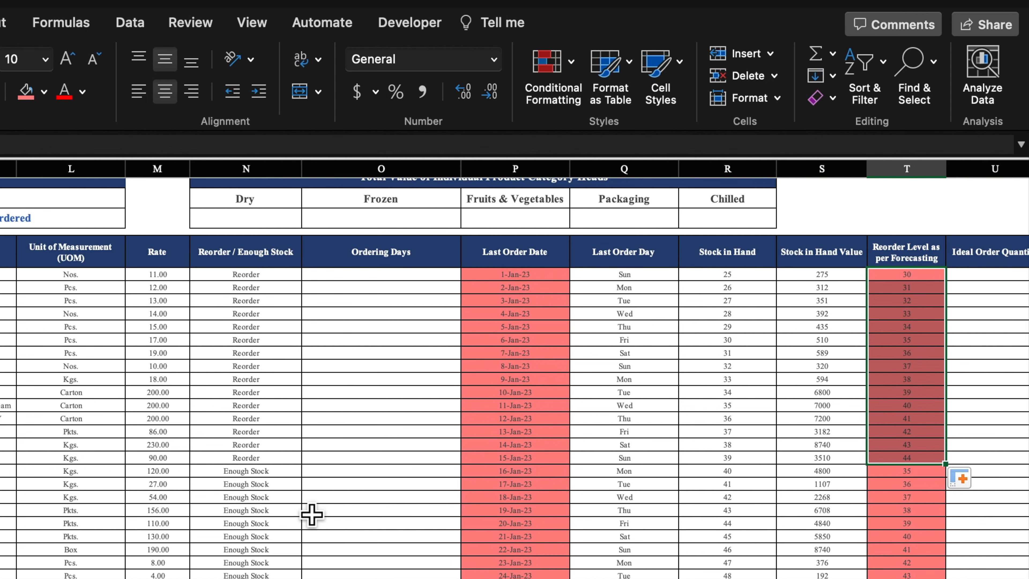
key(super+z)
key(super+z)
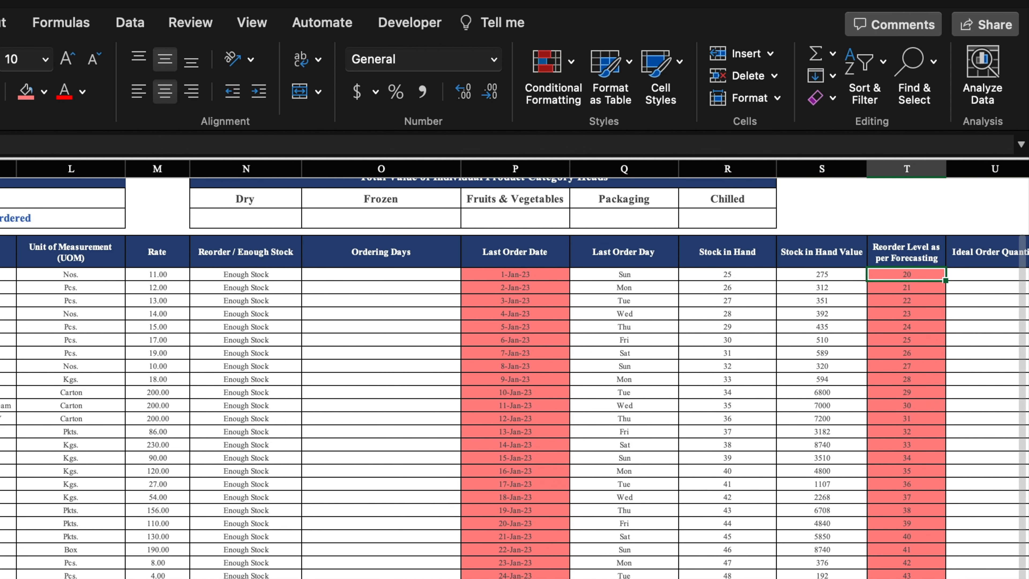
Step: Begin a VLOOKUP formula in O8 under Ordering Days with the product category in I8 as the lookup value
scroll(514, 377, left, 3)
scroll(514, 377, left, 1)
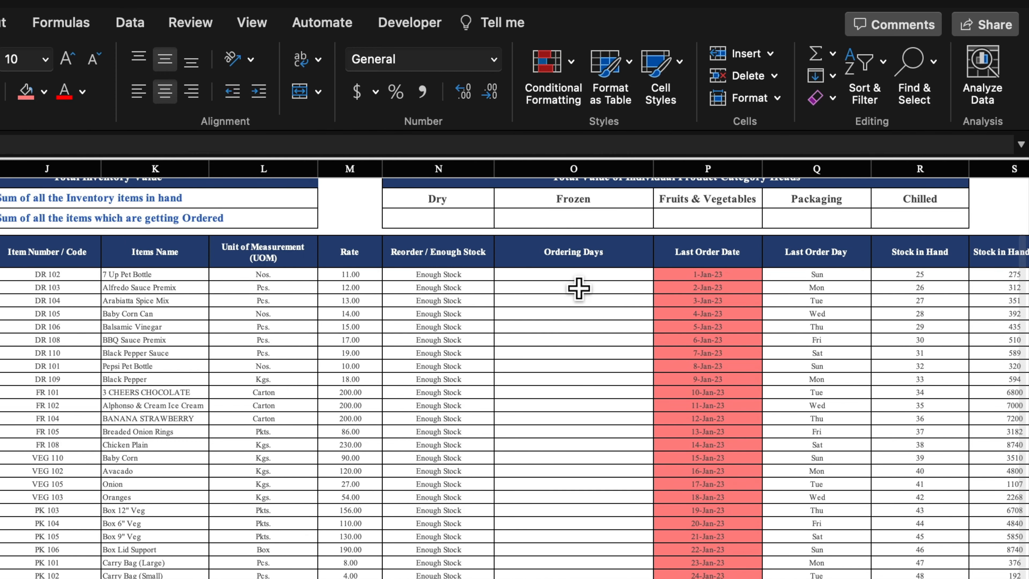
click(577, 275)
text(=)
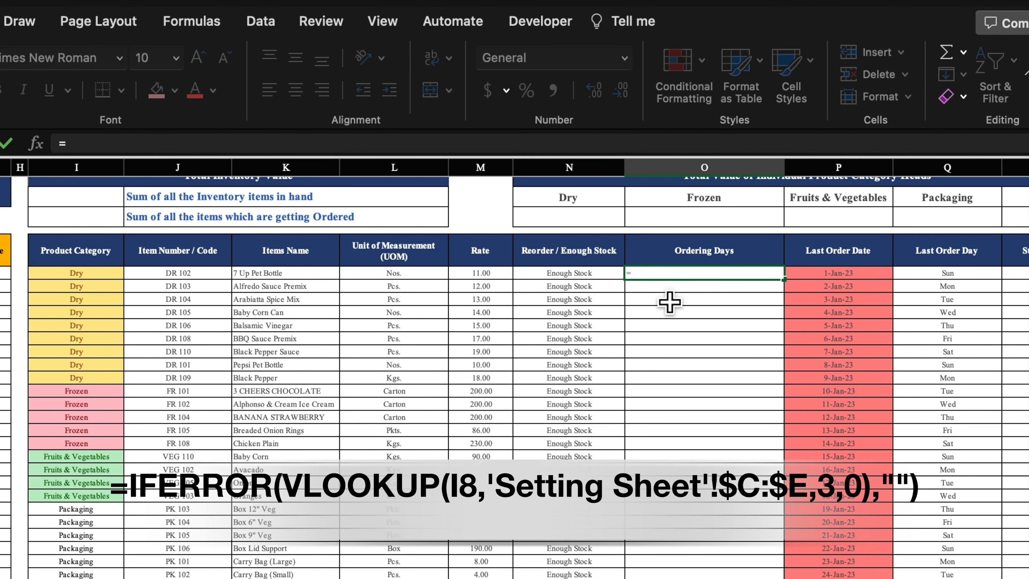
text(VL)
double_click(743, 326)
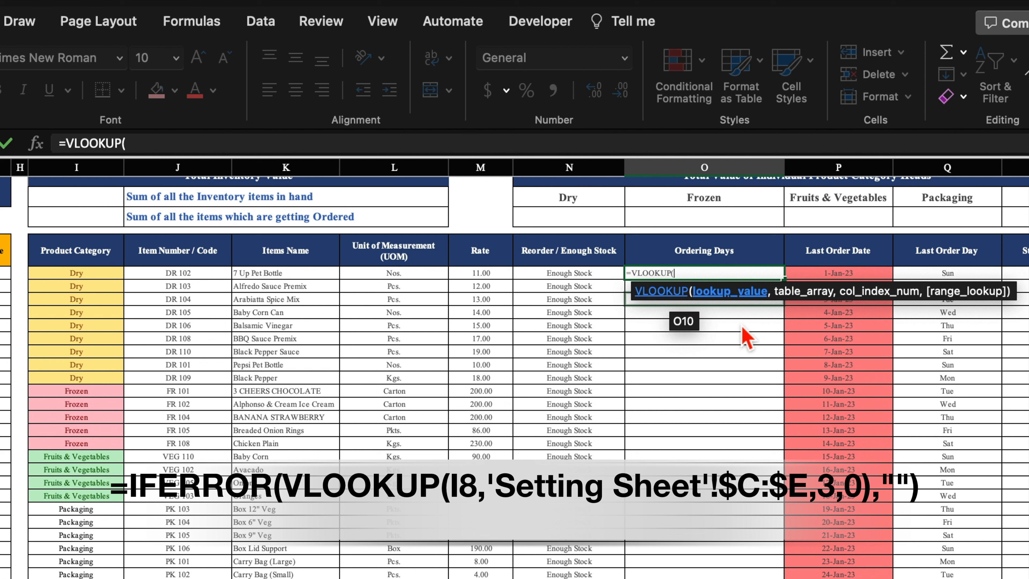
click(103, 275)
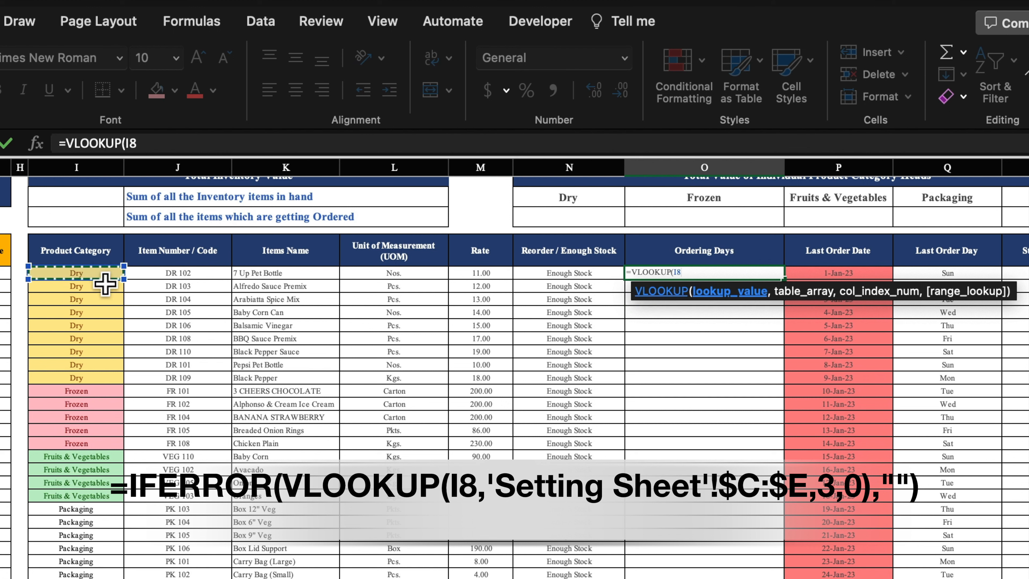
text(,)
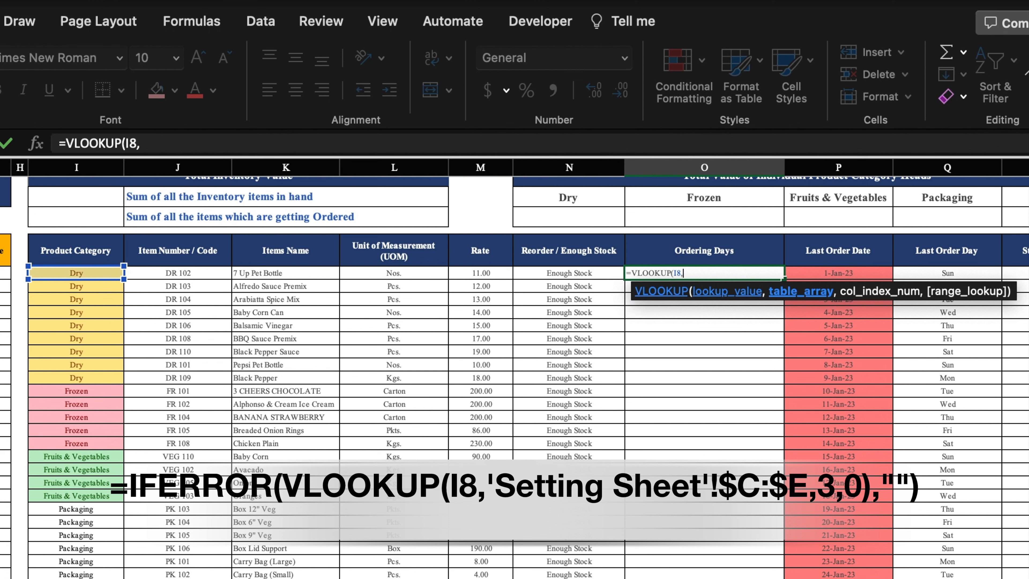
Step: Complete the O8 formula as =VLOOKUP(I8,'Setting Sheet'!$C:$E,3,0) and copy it down the Ordering Days column
click(284, 577)
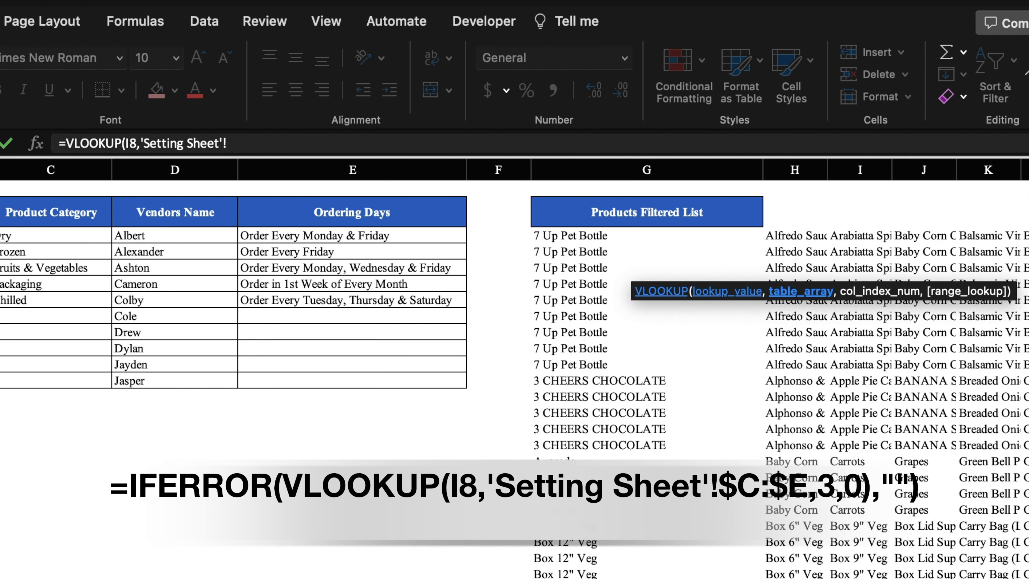
click(66, 177)
drag(65, 177, 301, 212)
key(F4)
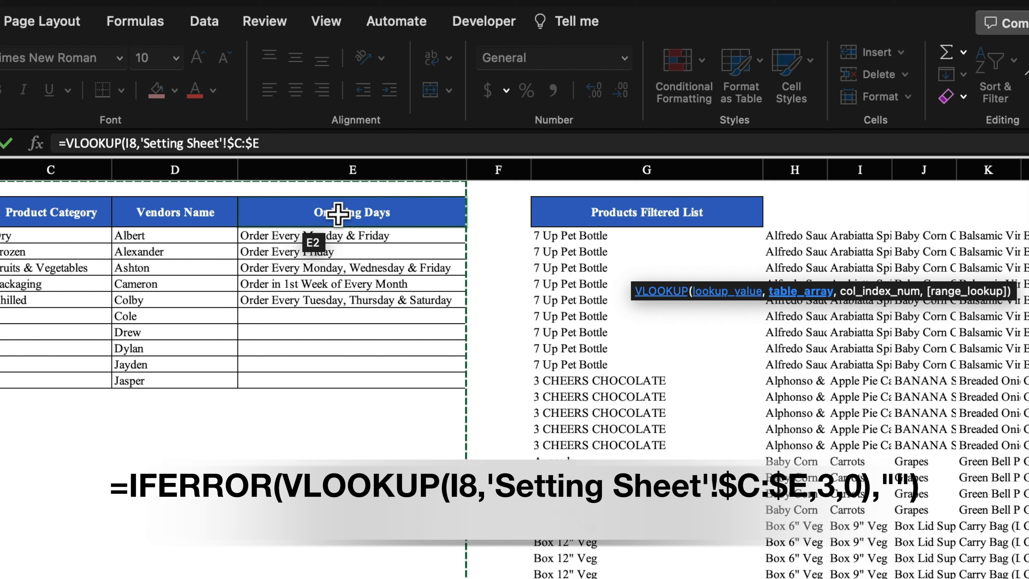
text(,)
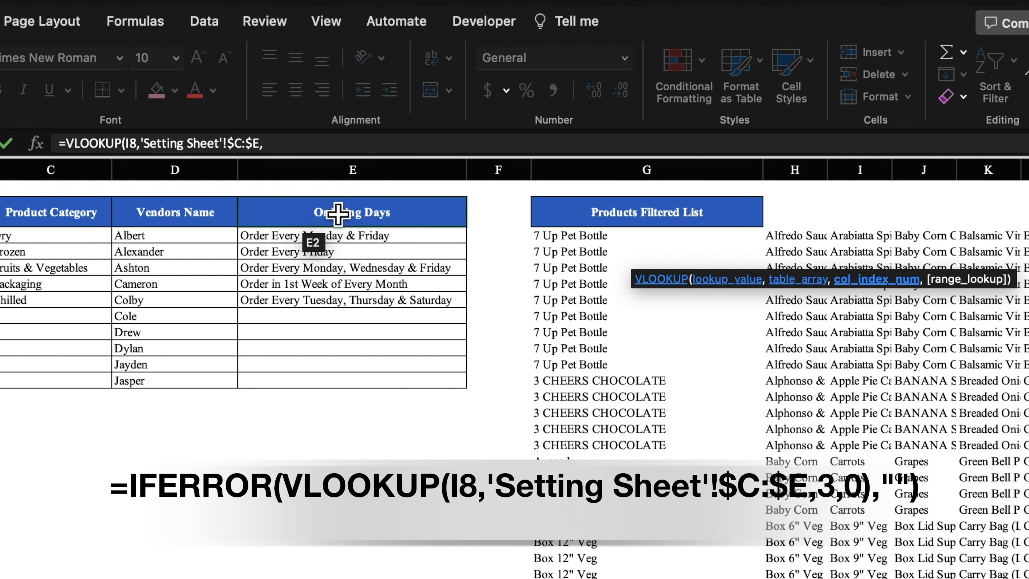
text(3,0)
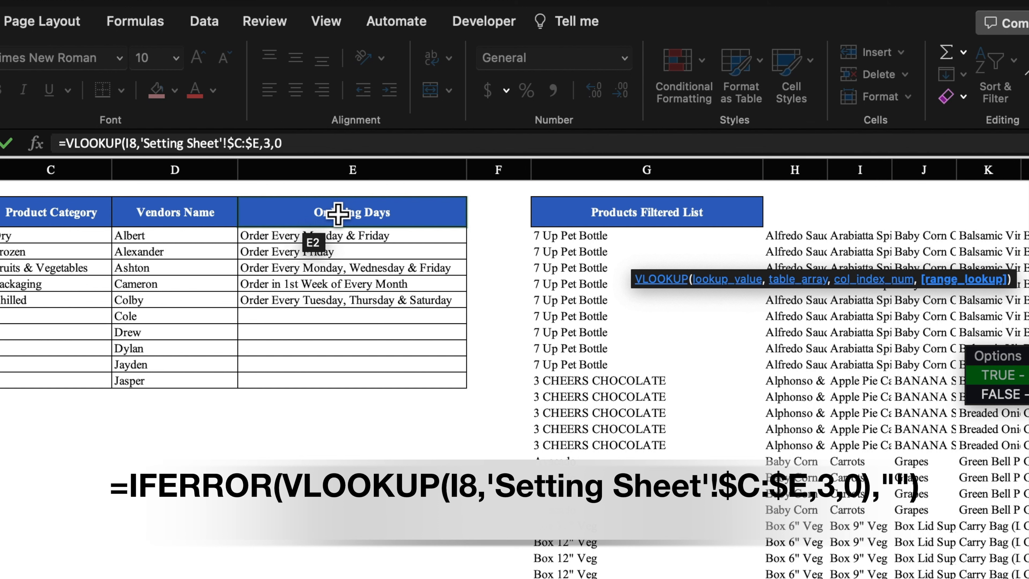
text())
key(Return)
click(753, 277)
drag(784, 279, 781, 578)
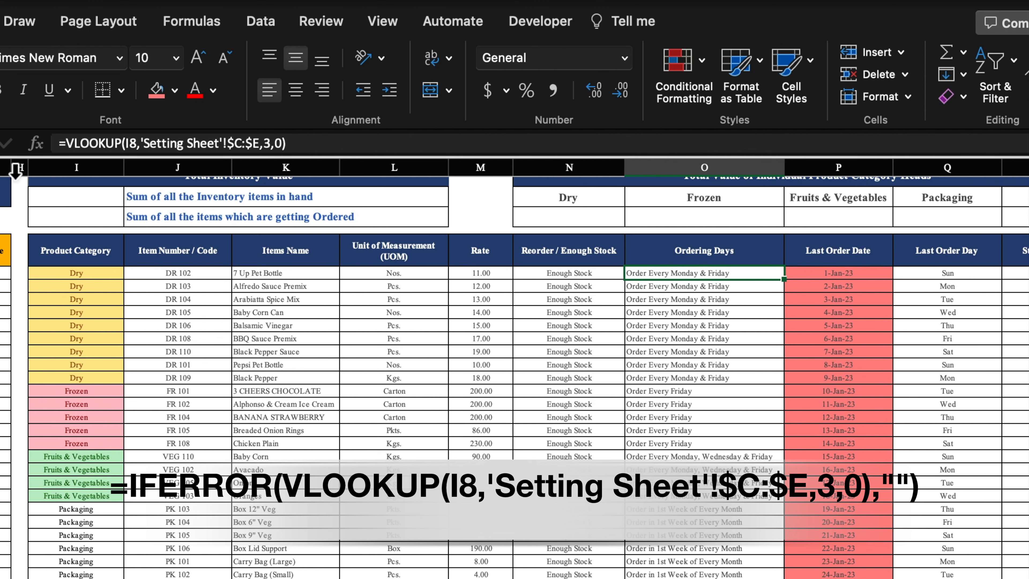
Step: Wrap the O8 formula as =IFERROR(VLOOKUP(I8,'Setting Sheet'!$C:$E,3,0),"") and copy it down the column
click(66, 143)
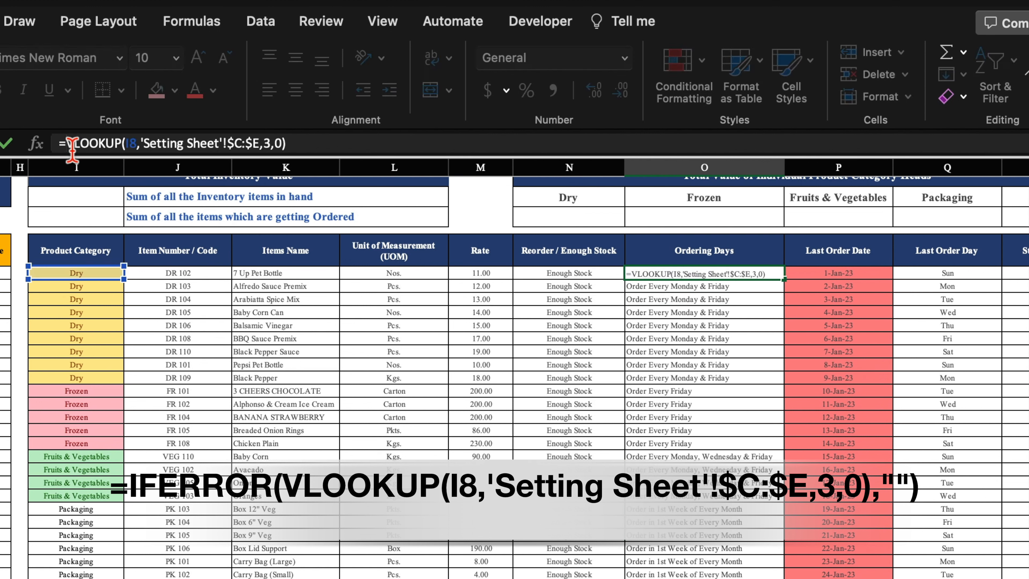
text(iferr)
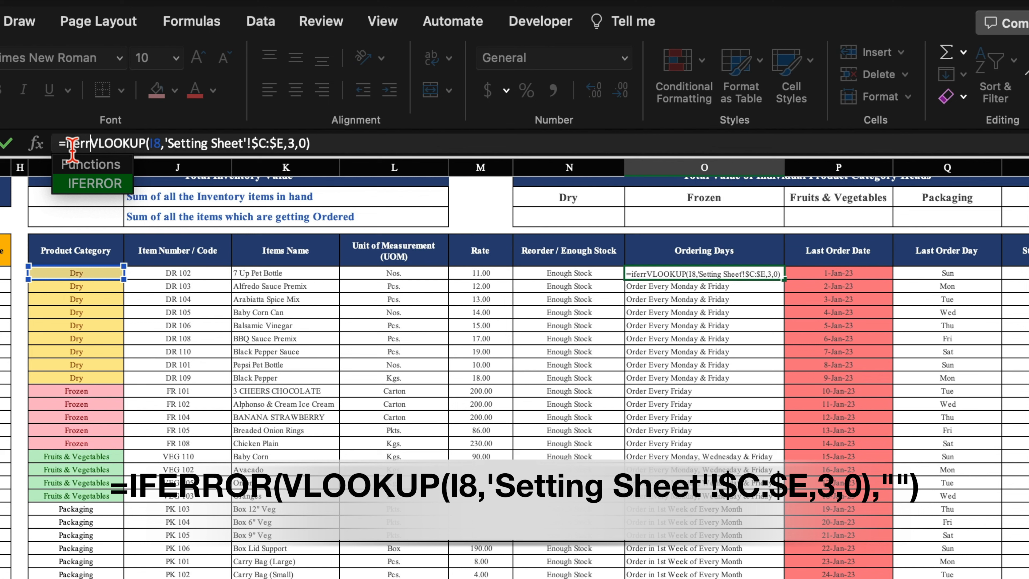
key(Tab)
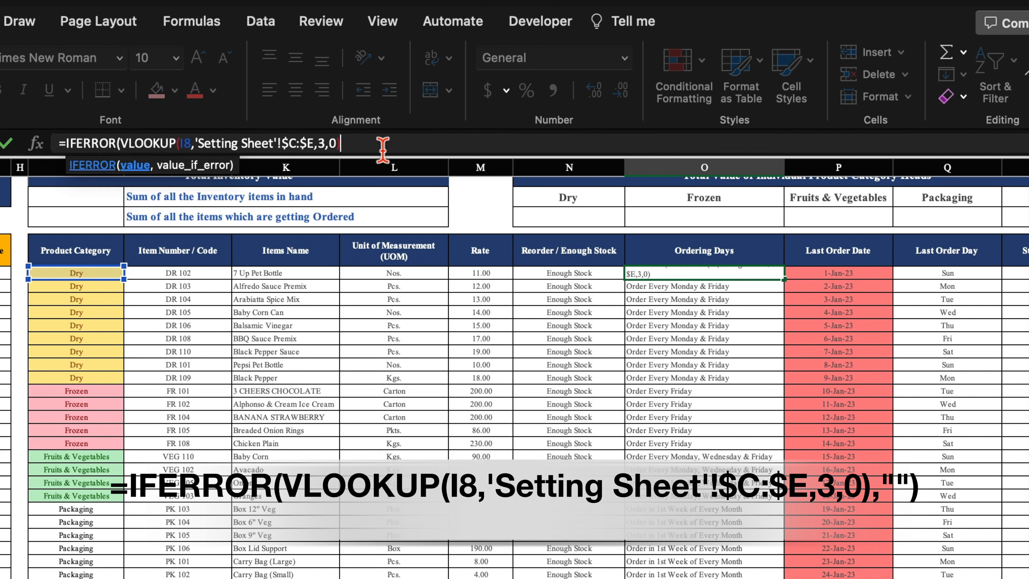
text(,""))
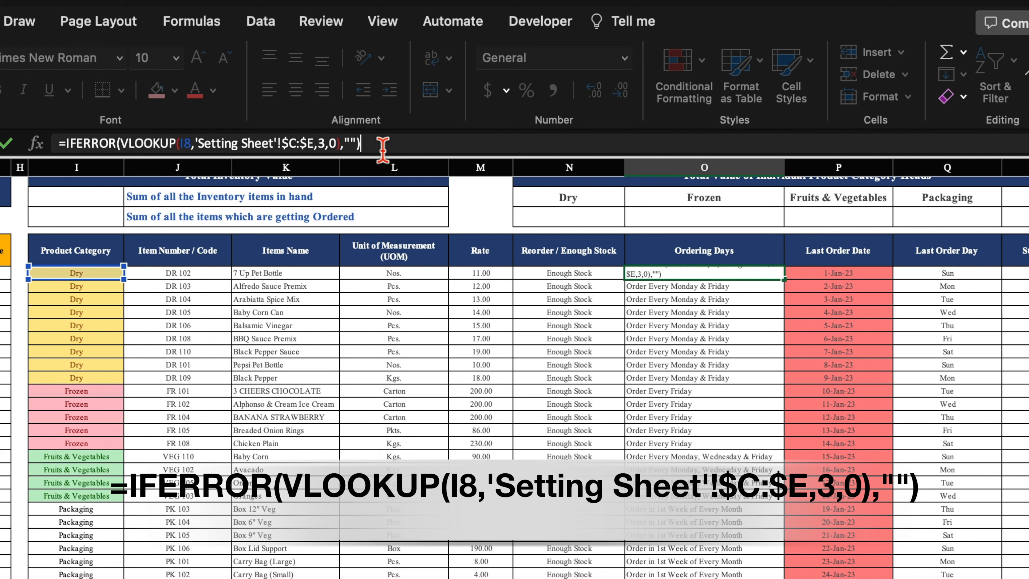
key(Return)
key(Up)
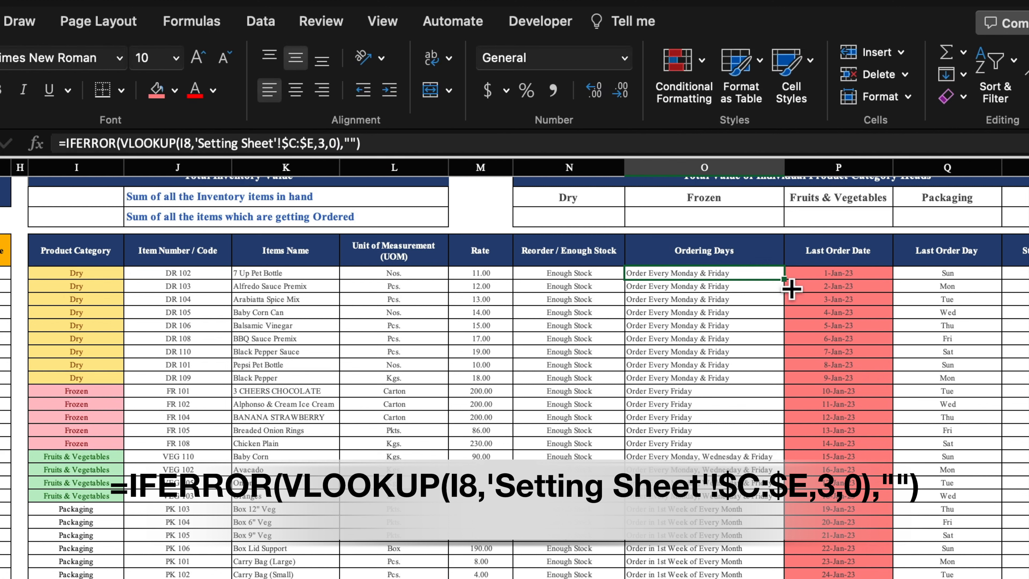
drag(784, 279, 792, 575)
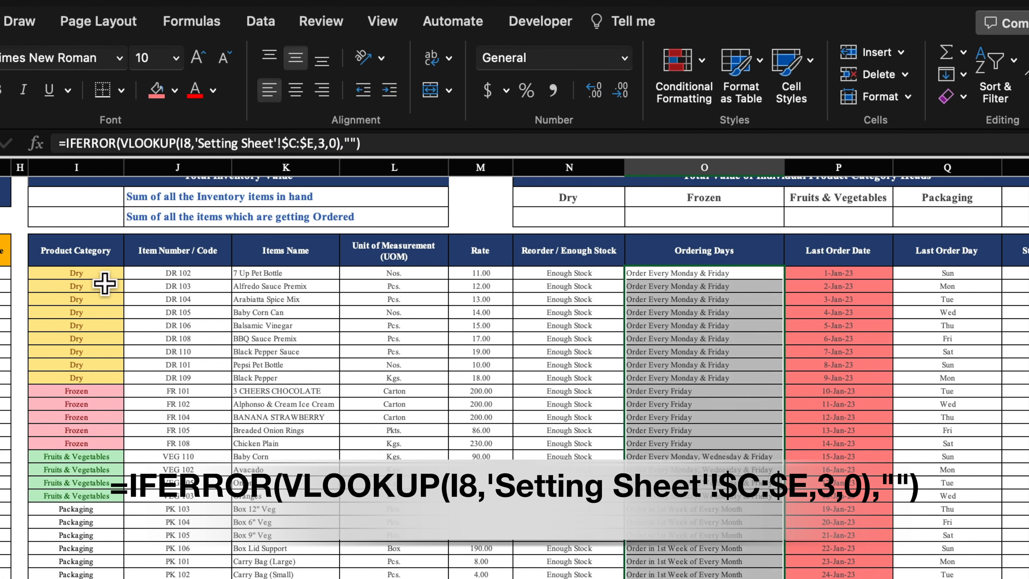
Step: Test the Ordering Days lookup by changing the product category in I8 to Frozen, and undo the change
click(104, 276)
click(130, 273)
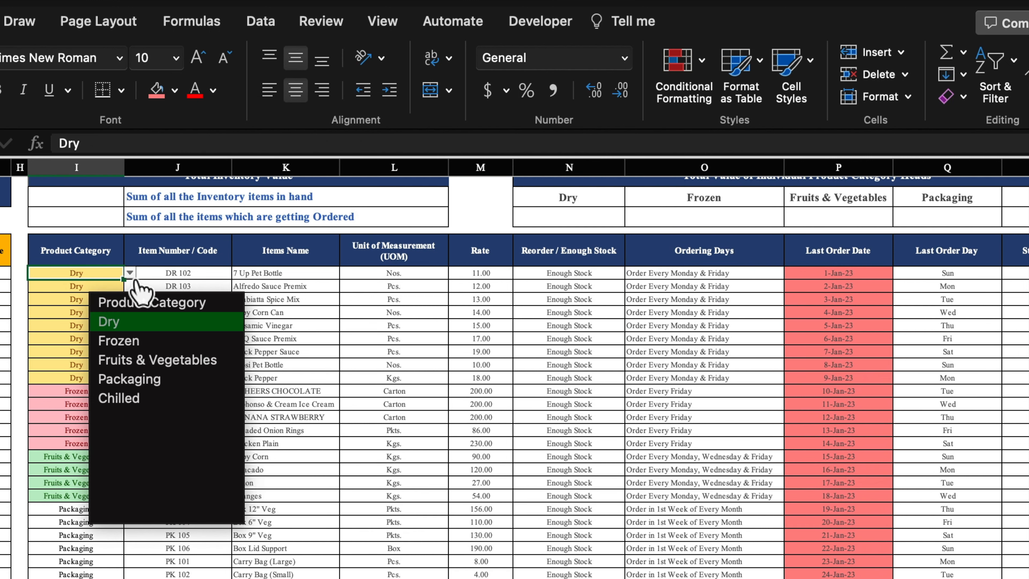
click(151, 349)
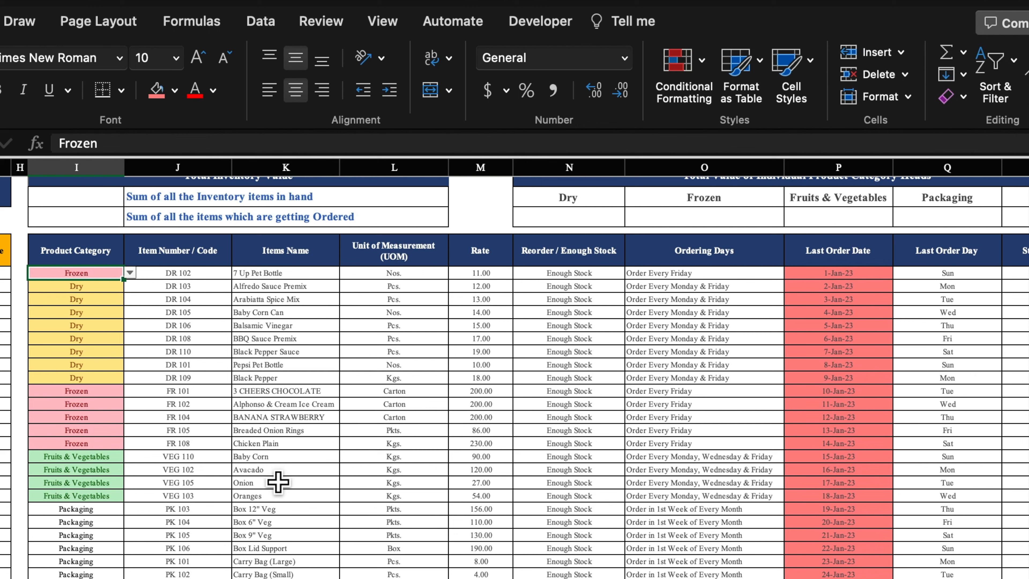
key(super+z)
Step: Begin an IF formula in U8 under Ideal Order Quantity with T8<R8 as the logical test
scroll(514, 369, right, 12)
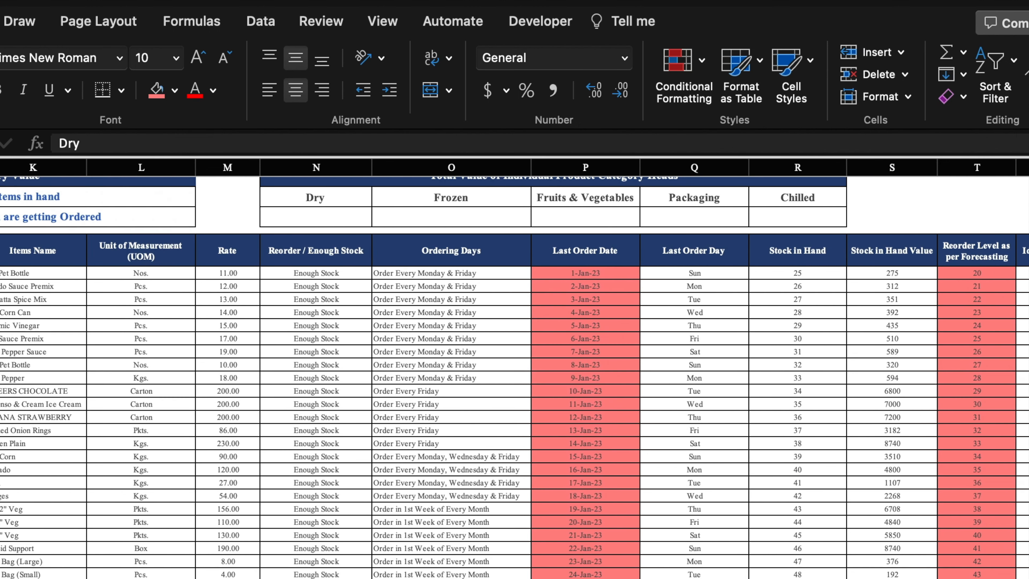
click(688, 273)
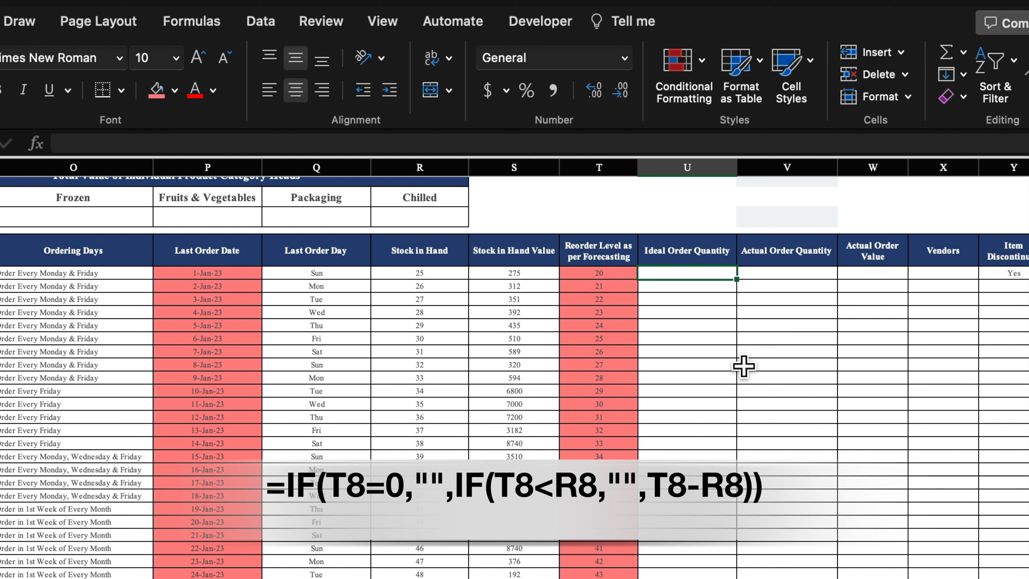
text(=)
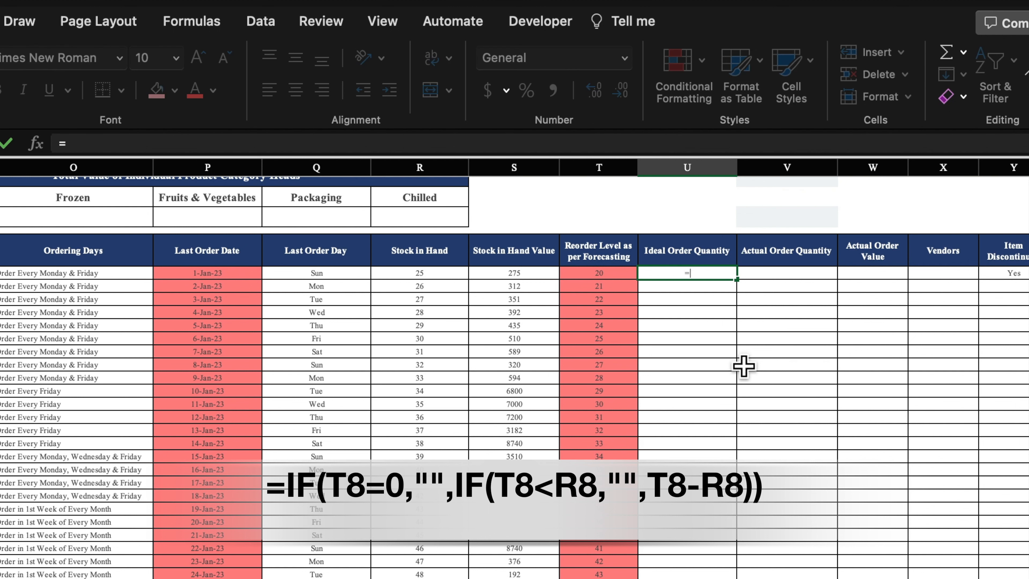
text(if)
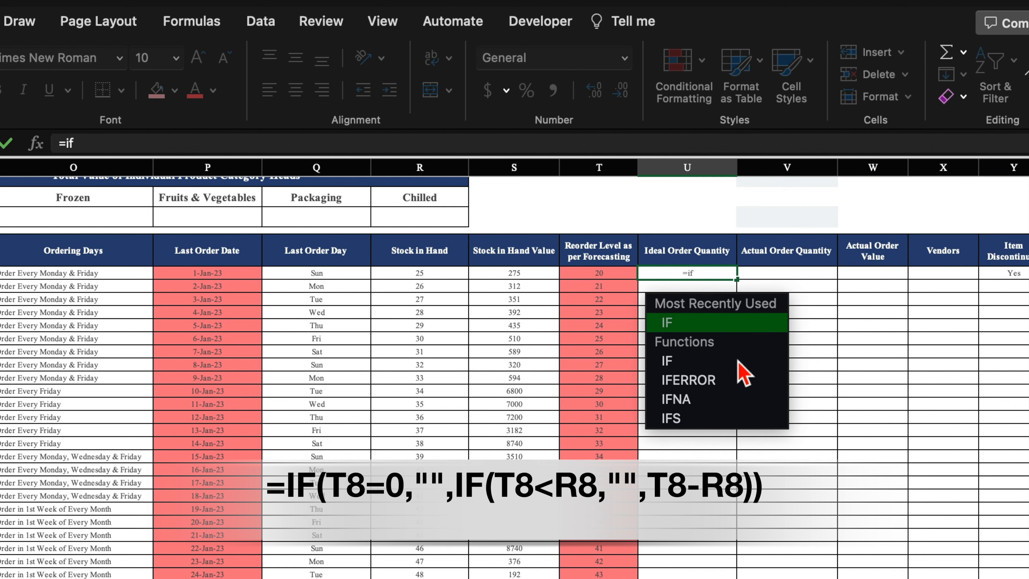
double_click(724, 327)
click(604, 273)
text(<)
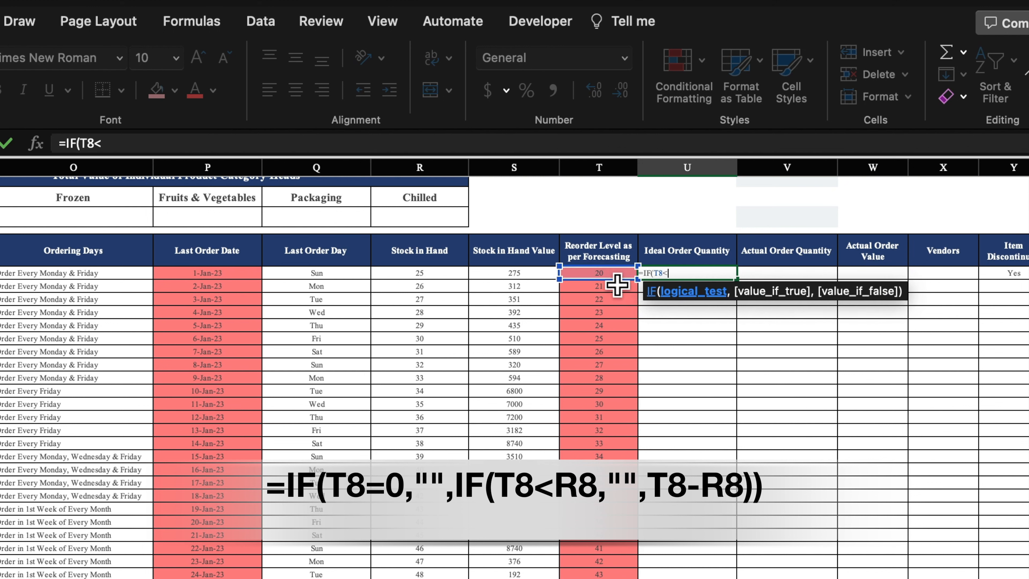
click(449, 280)
text(,)
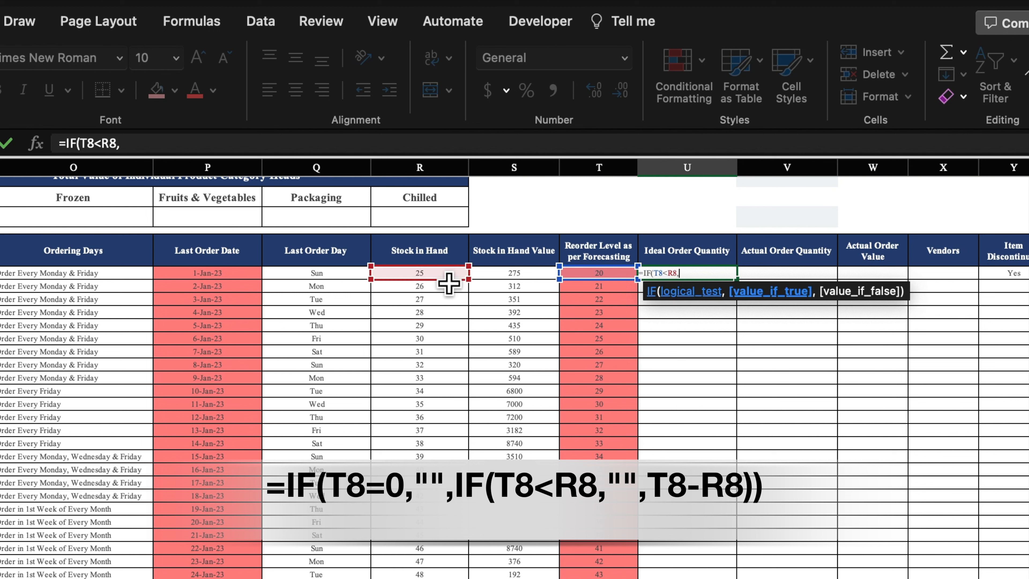
Step: Complete the U8 formula as =IF(T8<R8,"",T8-R8) and copy it down the Ideal Order Quantity column
text("",)
click(599, 278)
text(-)
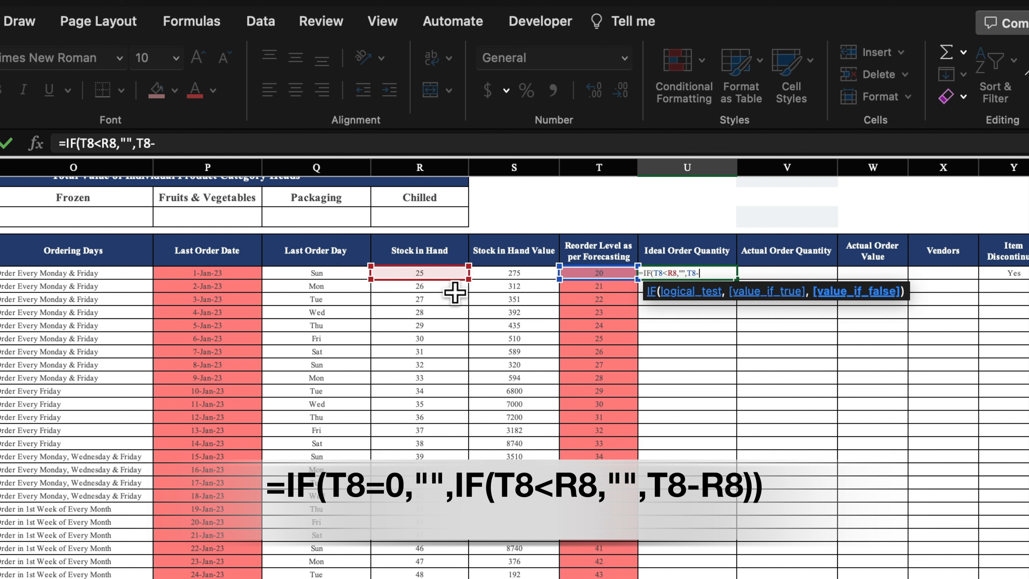
click(444, 278)
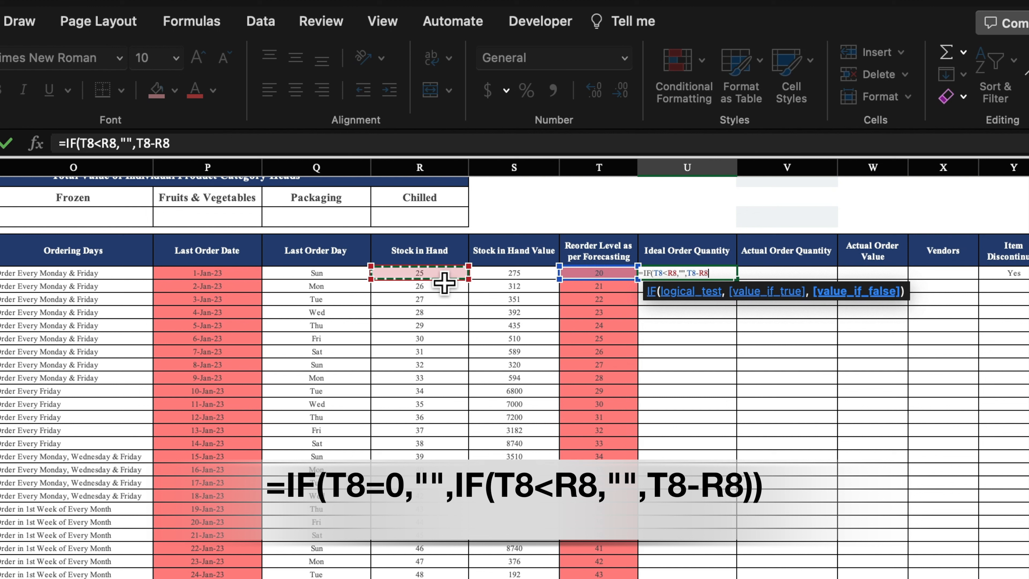
text())
key(Return)
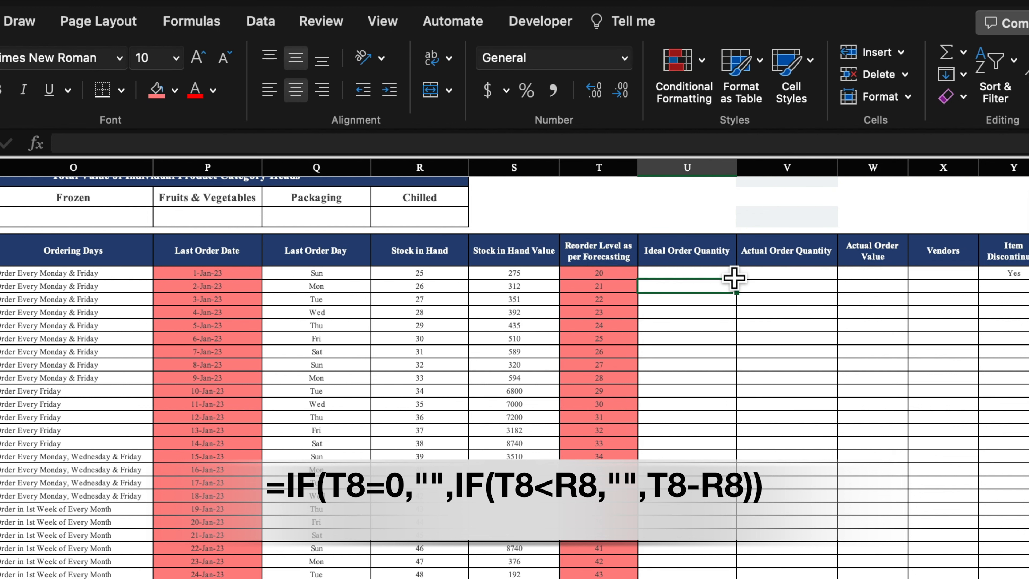
key(Up)
drag(746, 288, 746, 575)
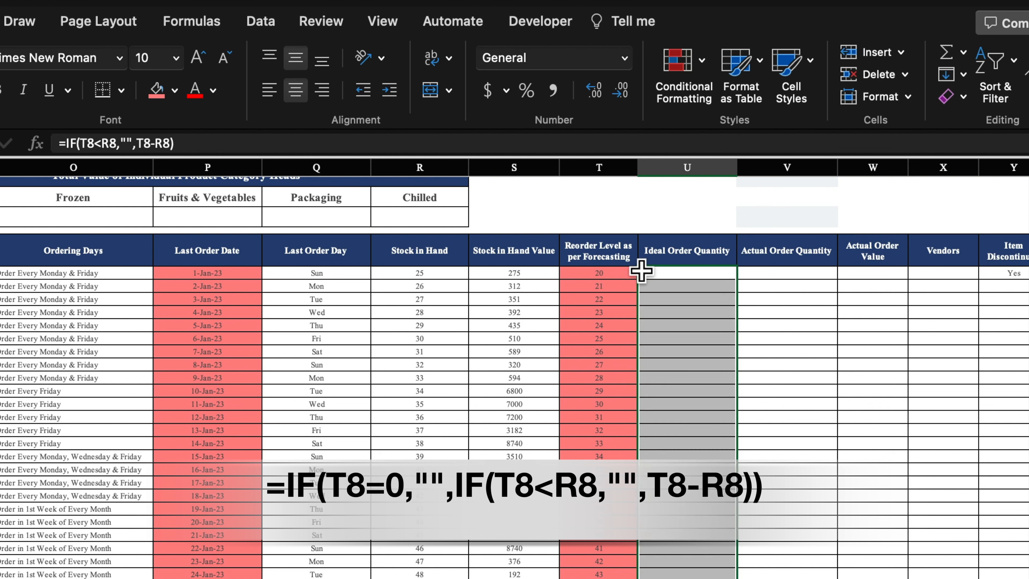
Step: Set the reorder level in T8 to 100, and undo a trial copy of it down the column
click(622, 273)
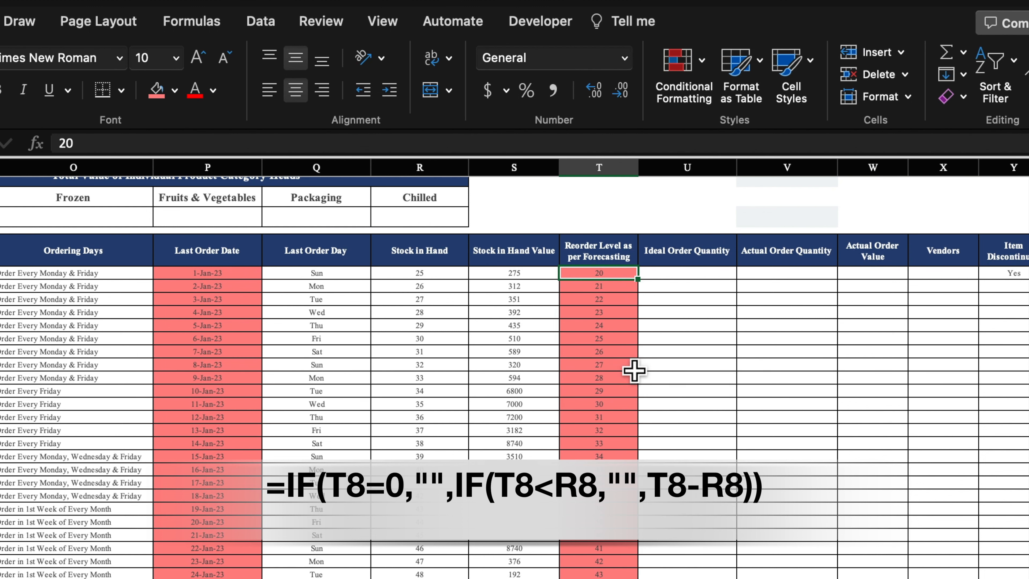
text(100)
key(ctrl+Return)
drag(648, 292, 642, 578)
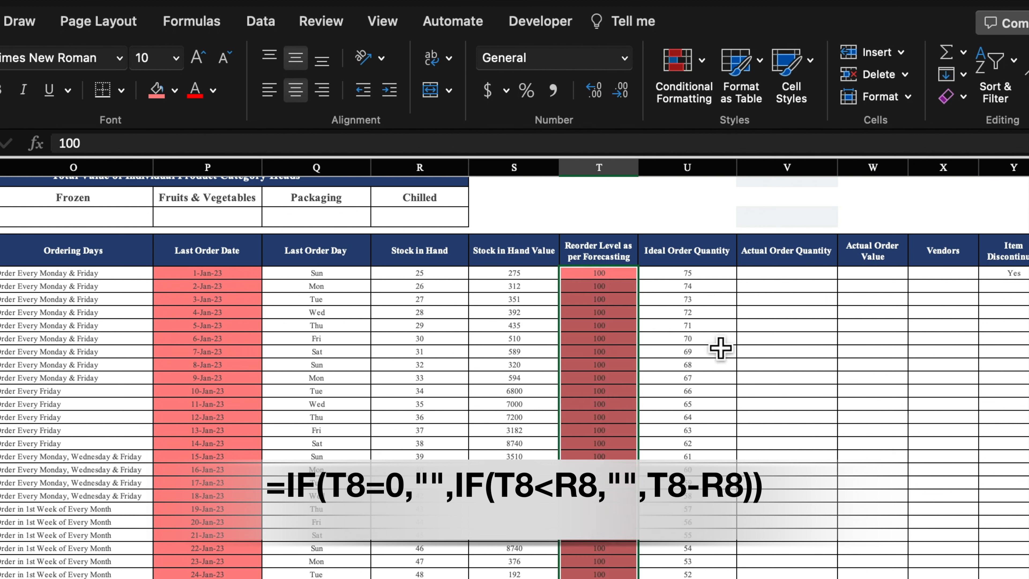
key(super+z)
Step: Wrap the U8 formula as =IF(T8=0,"",IF(T8<R8,"",T8-R8)) and copy it down the Ideal Order Quantity column
click(705, 282)
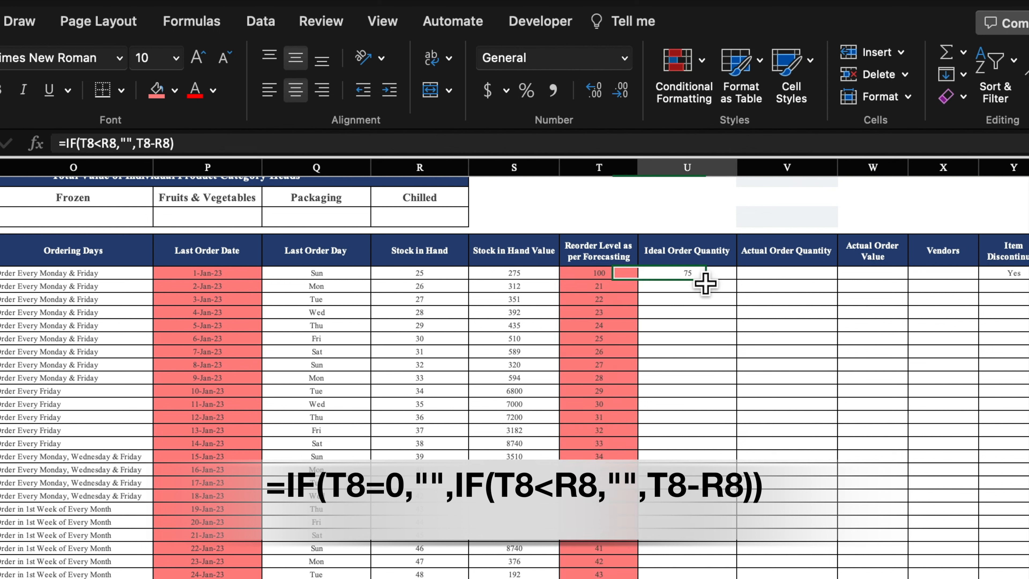
click(66, 143)
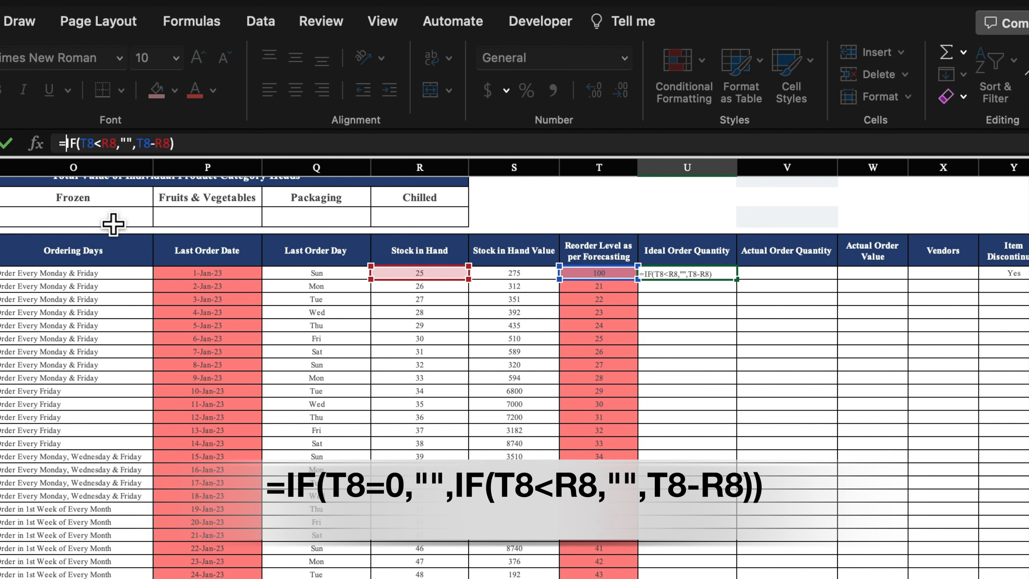
text(if)
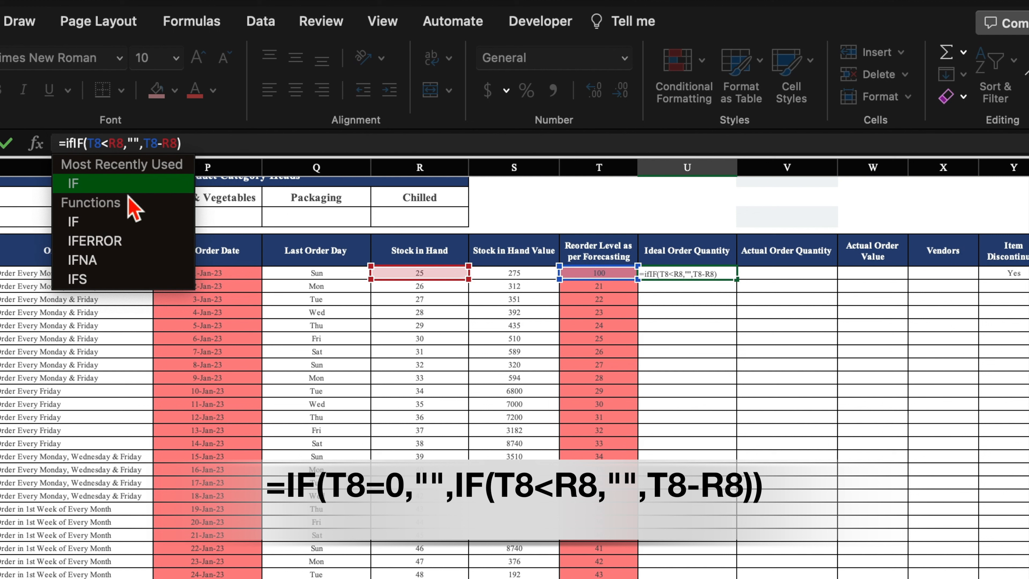
key(Tab)
click(602, 280)
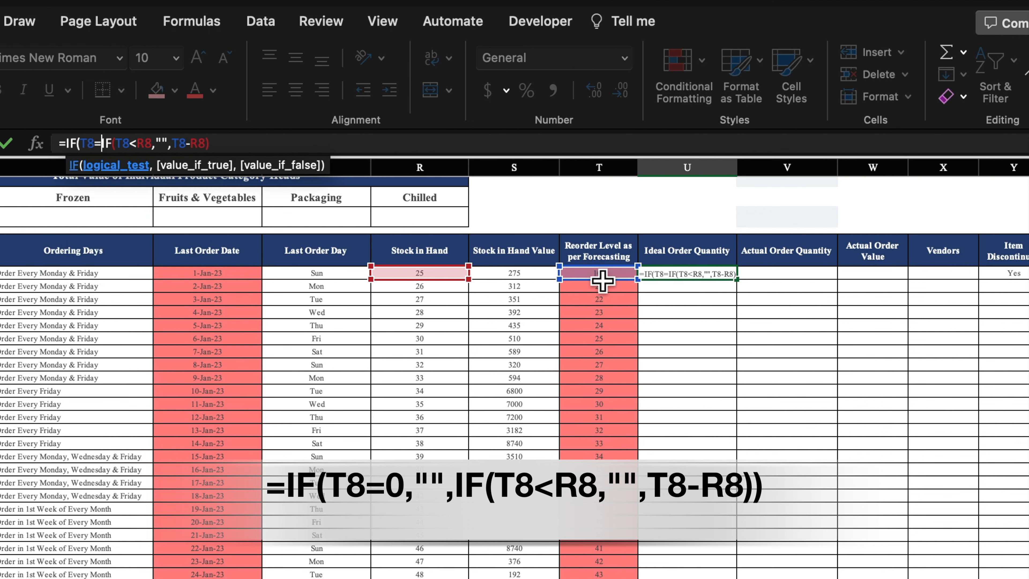
text(0,)
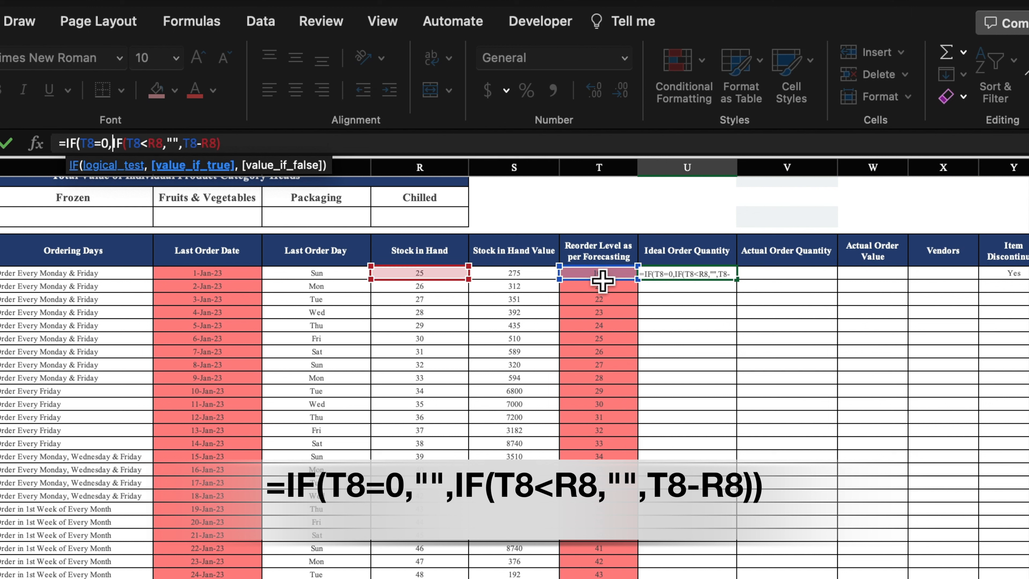
text("")
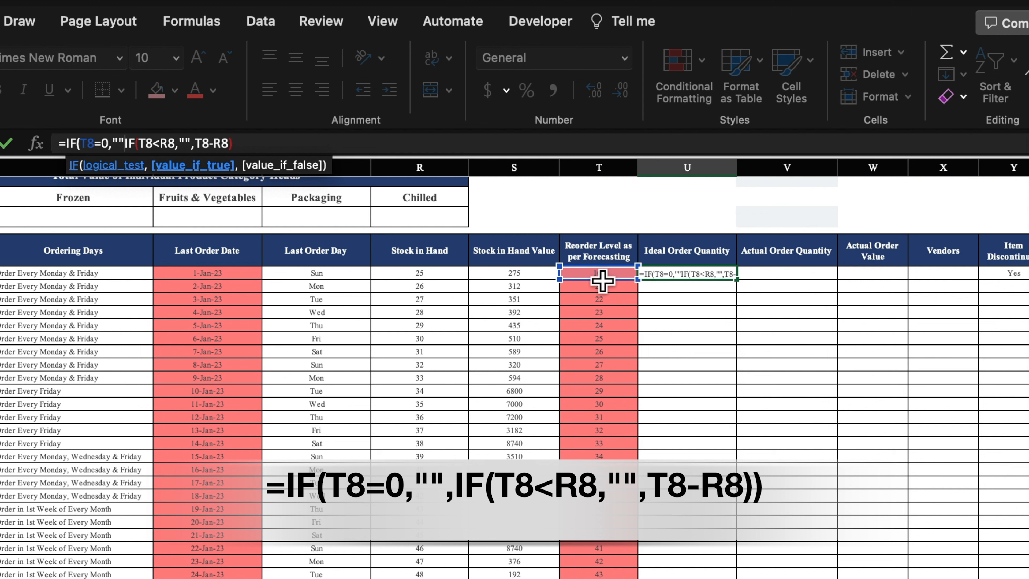
text(,)
click(390, 153)
text())
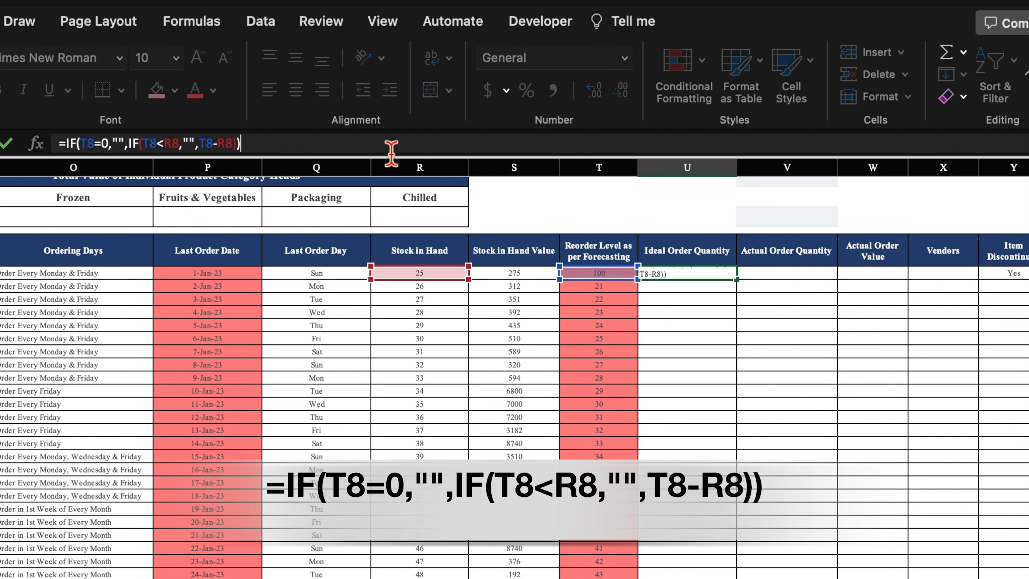
key(Return)
click(690, 275)
drag(743, 289, 747, 578)
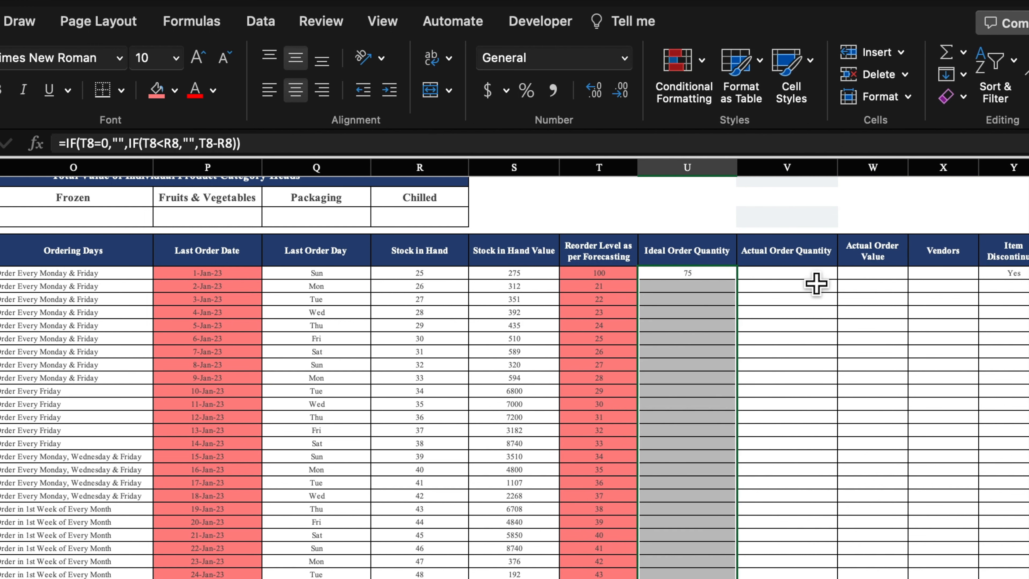
Step: Enter =C8 in V8 to bring in the purchase quantity and copy it down the Actual Order Quantity column
key(Right)
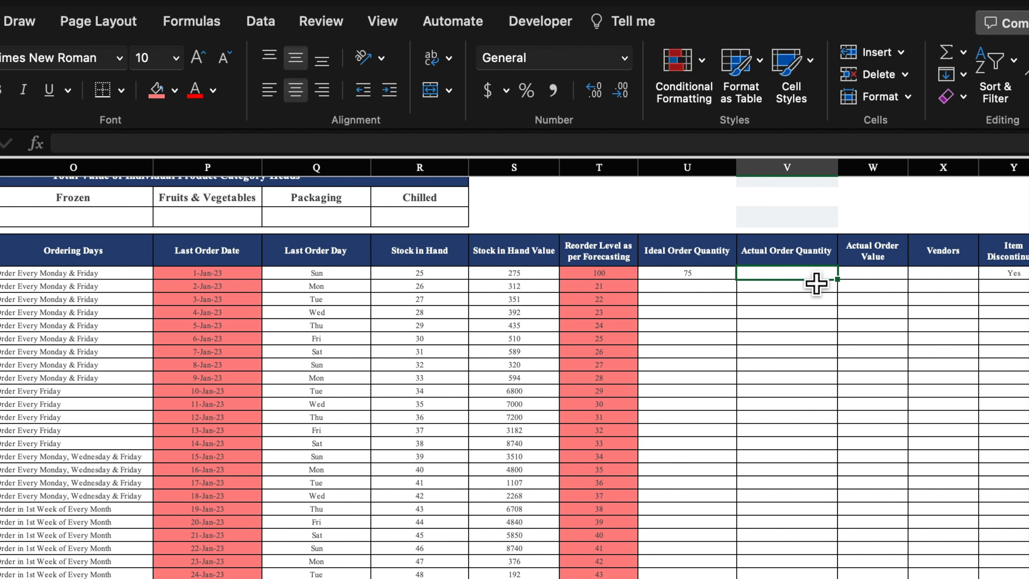
text(=)
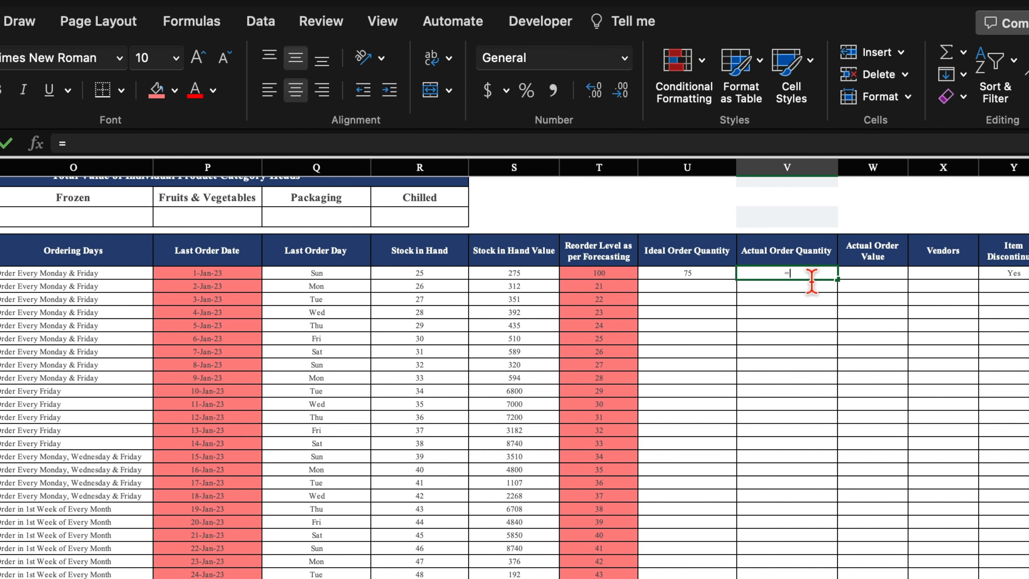
scroll(514, 364, left, 15)
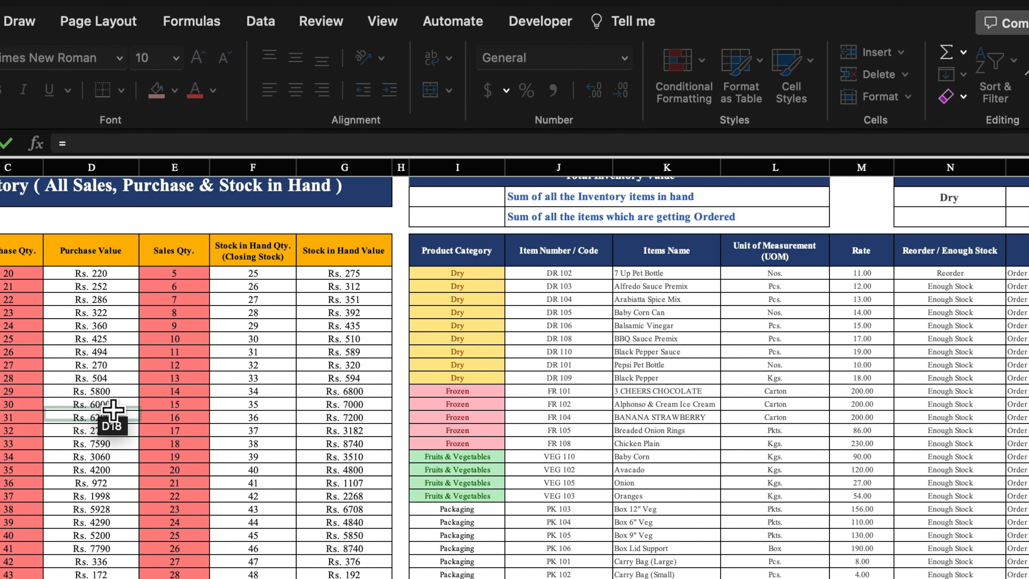
click(30, 281)
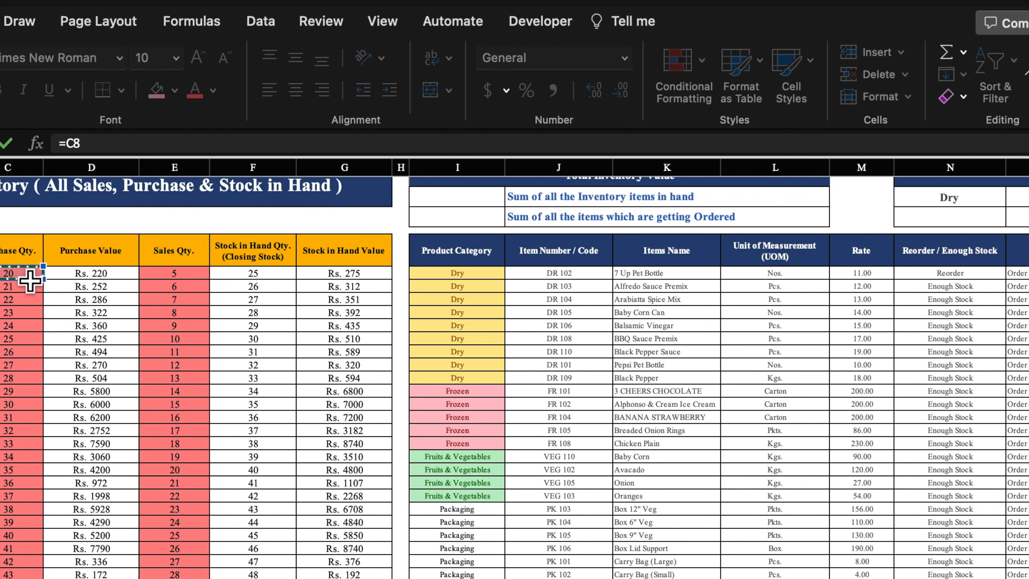
key(Return)
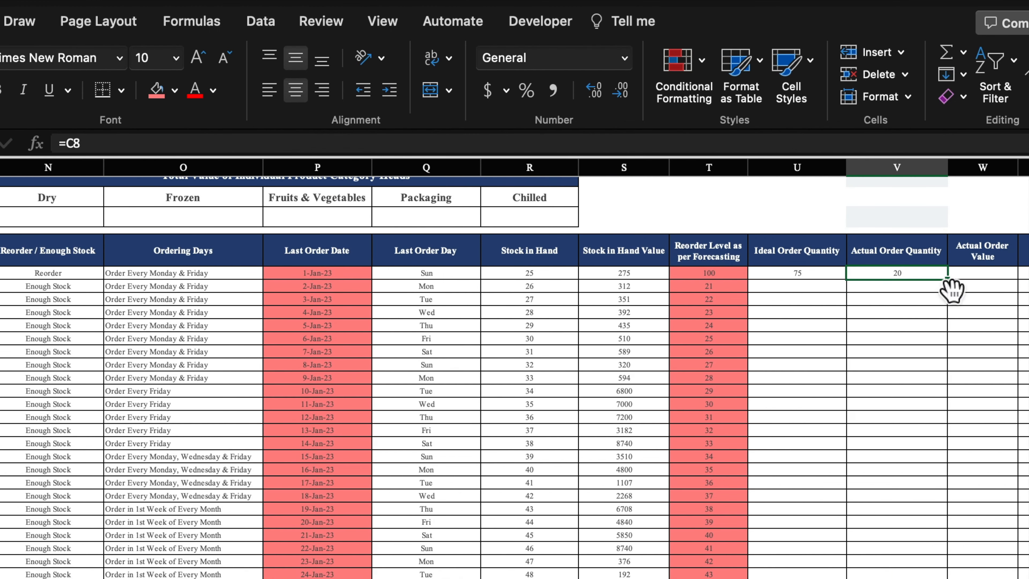
drag(958, 299, 957, 576)
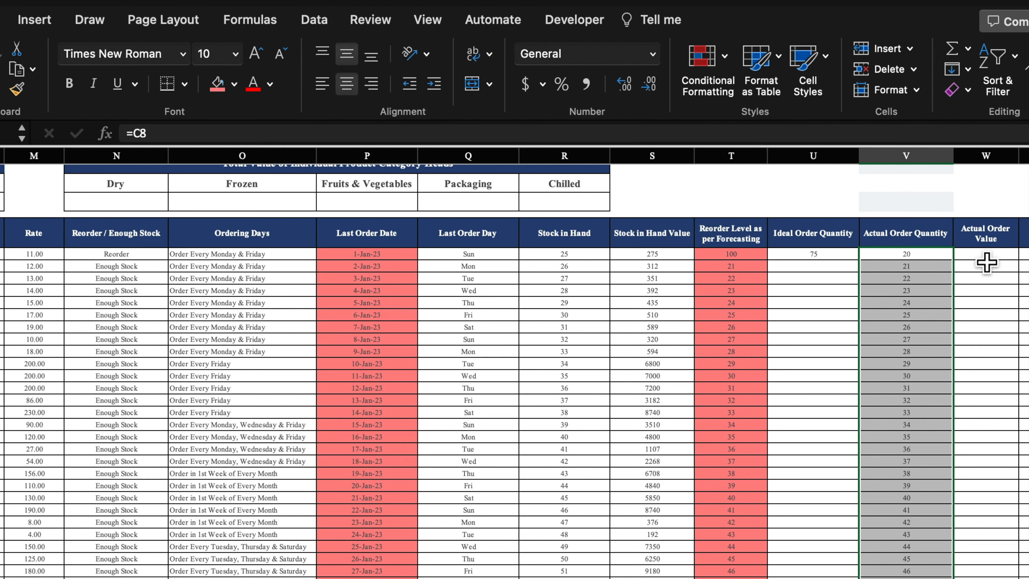
Step: Calculate the Actual Order Value in W8 as =V8*M8 and copy the formula down the column
click(986, 259)
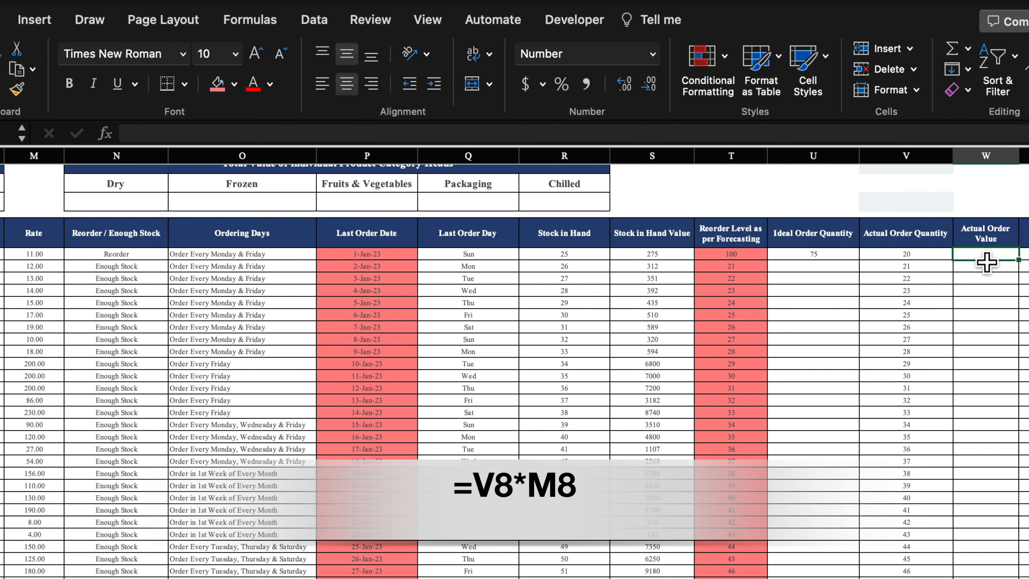
text(=)
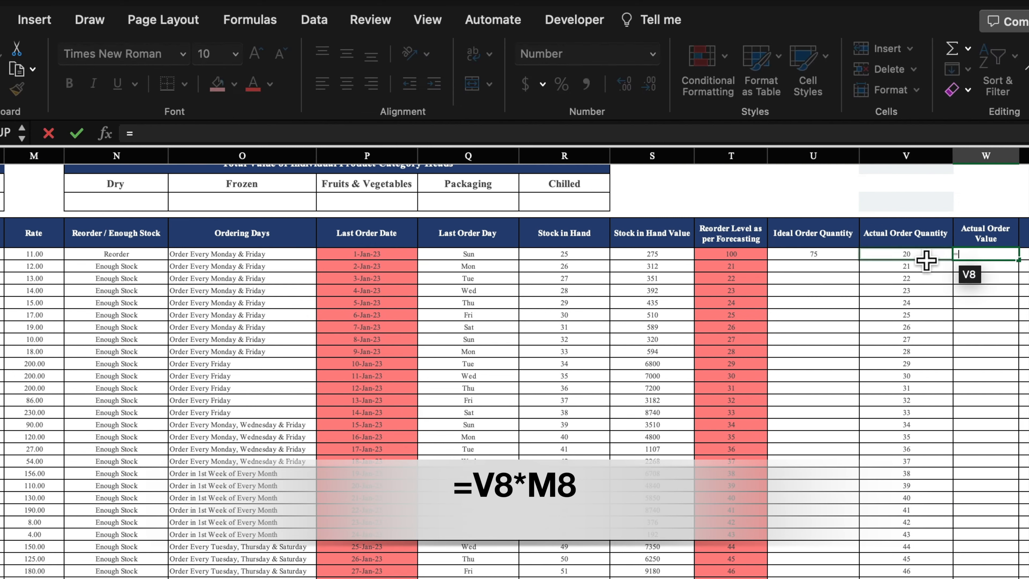
click(926, 260)
text(*)
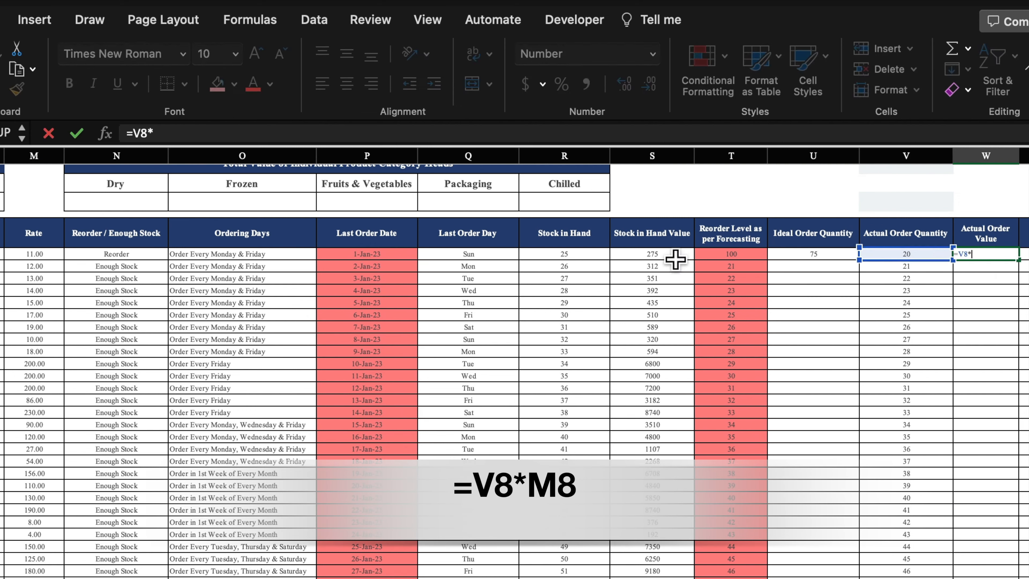
click(46, 261)
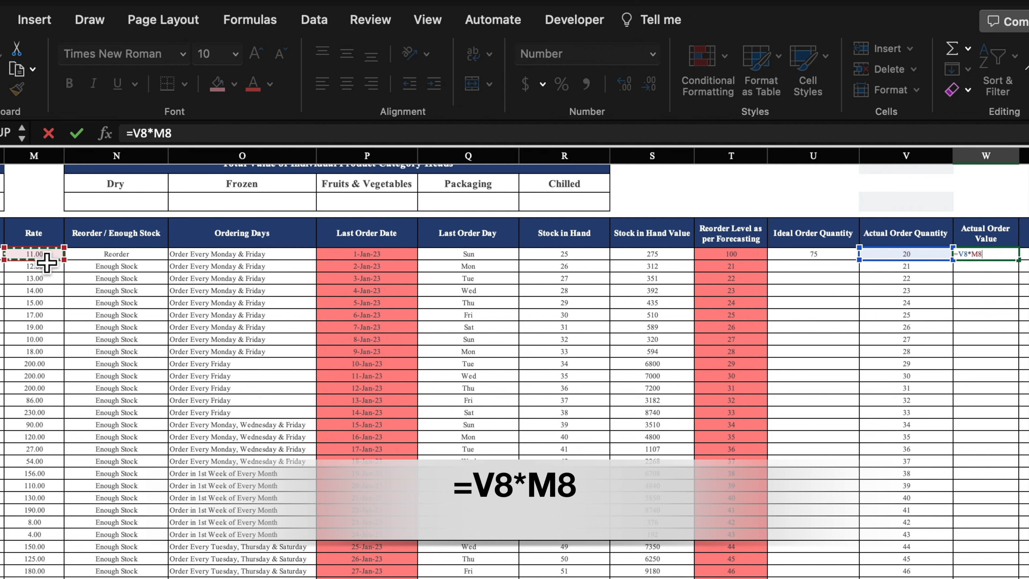
key(Return)
click(986, 255)
drag(1018, 259, 1023, 575)
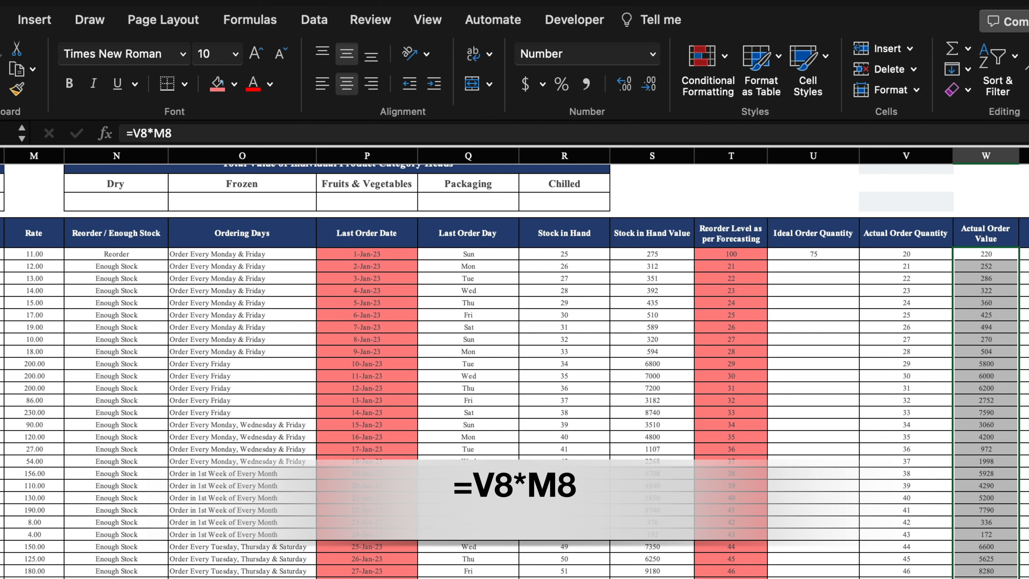
Step: Begin a VLOOKUP formula in X8 of the Vendors column with the product category in I8 as the lookup value
scroll(871, 355, right, 5)
drag(804, 256, 804, 264)
click(804, 261)
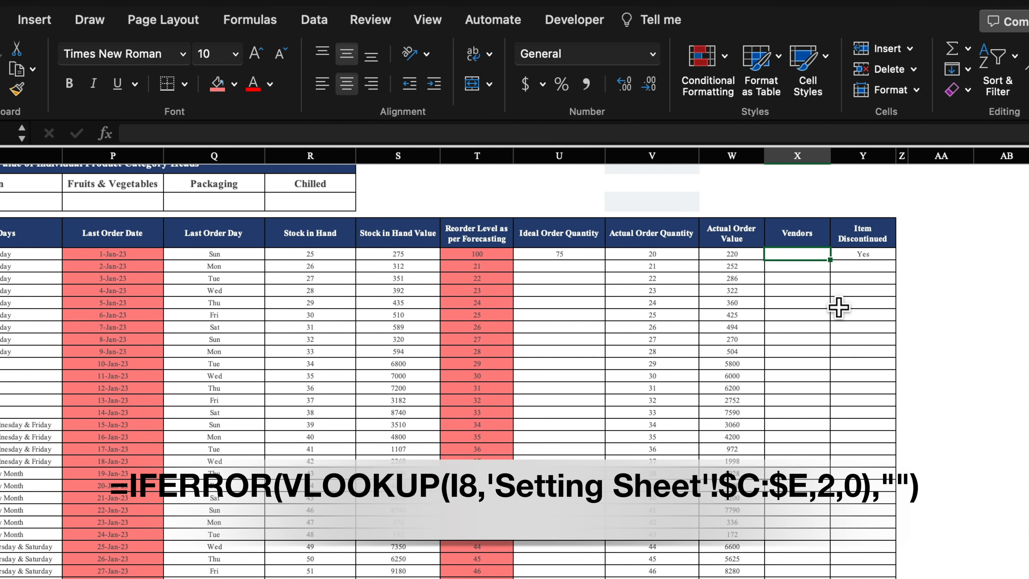
text(=Vl)
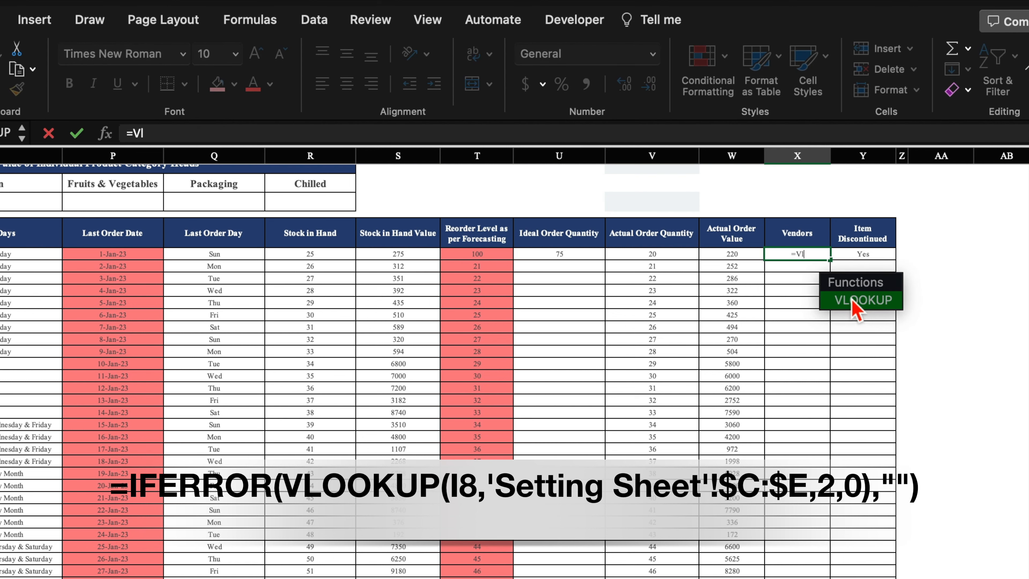
double_click(853, 302)
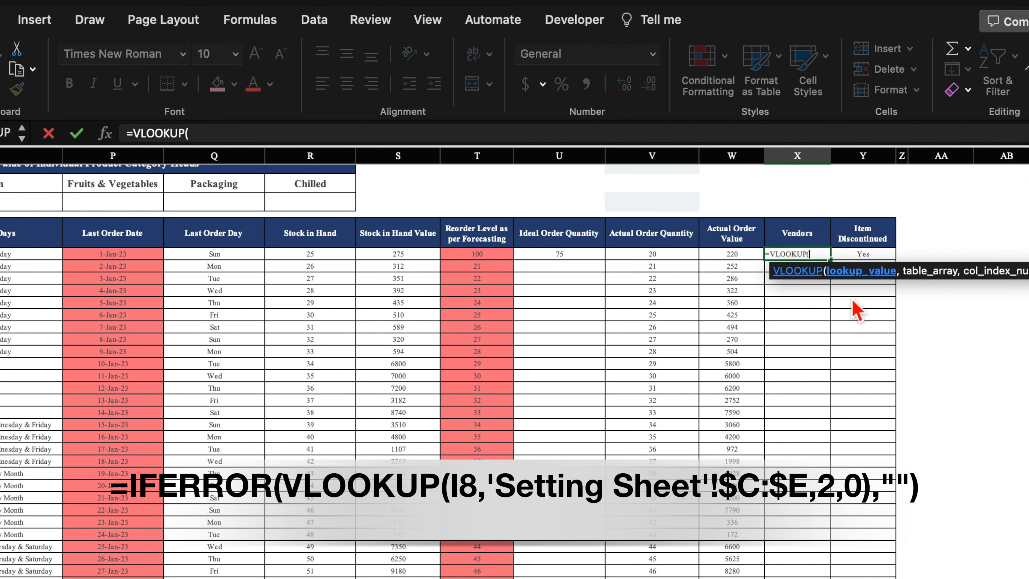
scroll(514, 365, left, 10)
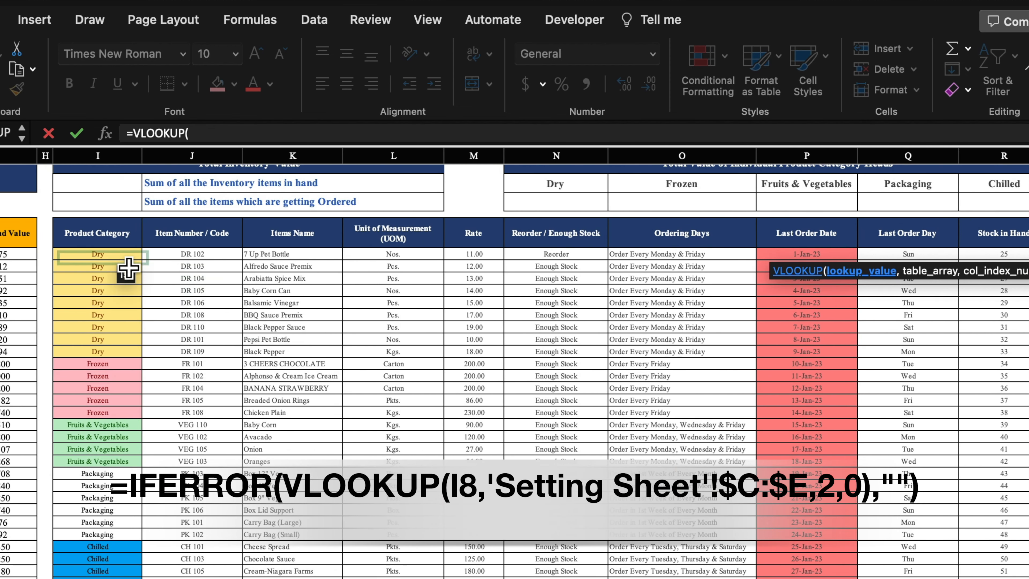
click(126, 255)
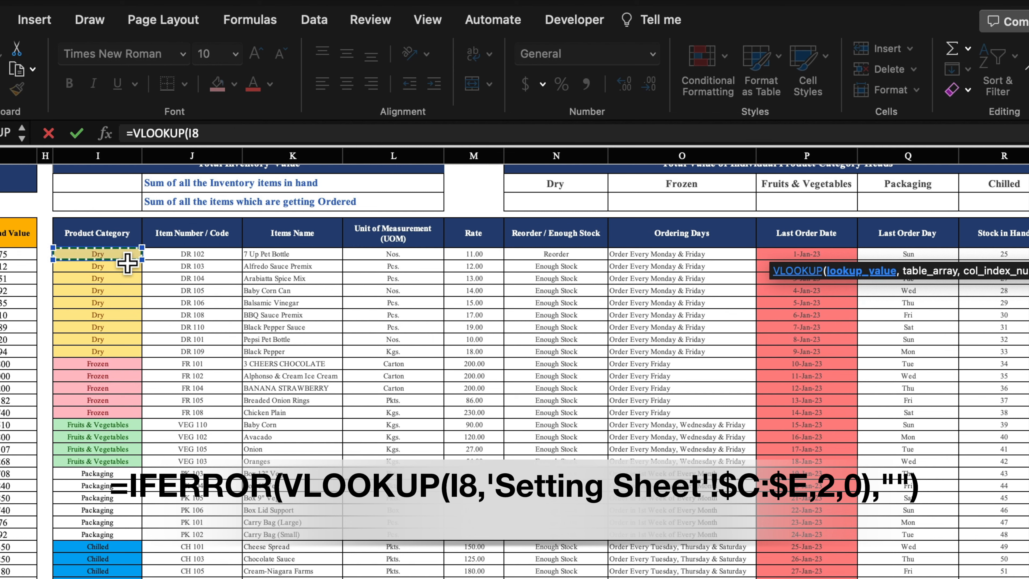
text(,)
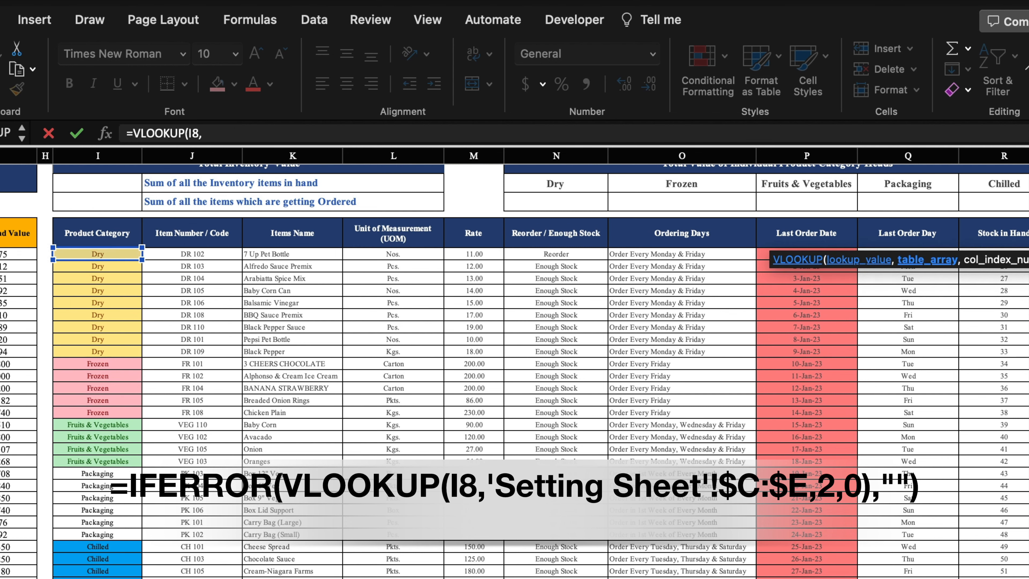
Step: Complete the X8 formula as =VLOOKUP(I8,'Setting Sheet'!$C:$E,2,0) to return the vendor for the category
click(270, 578)
click(130, 165)
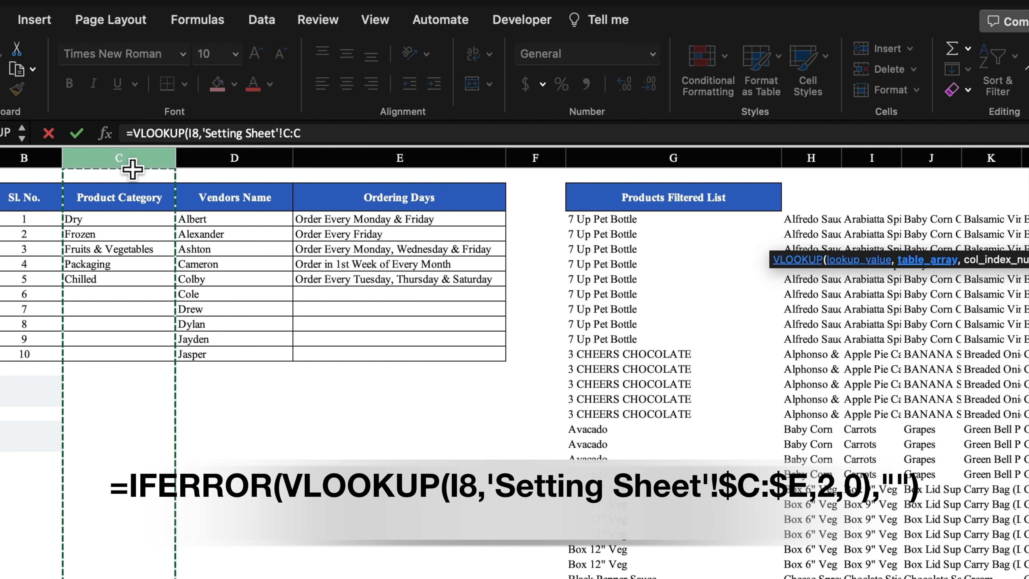
drag(132, 169, 376, 184)
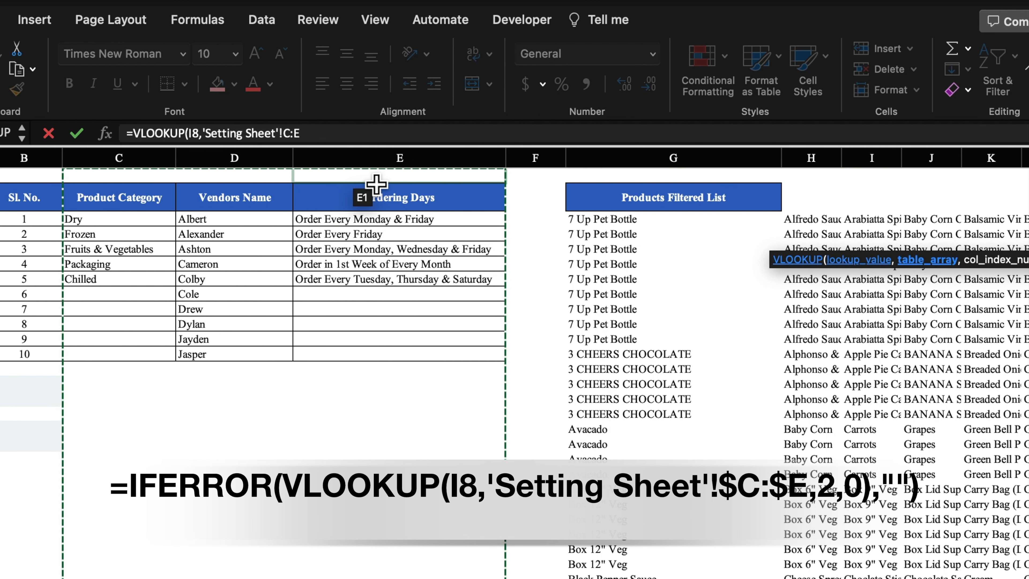
key(F4)
text(,)
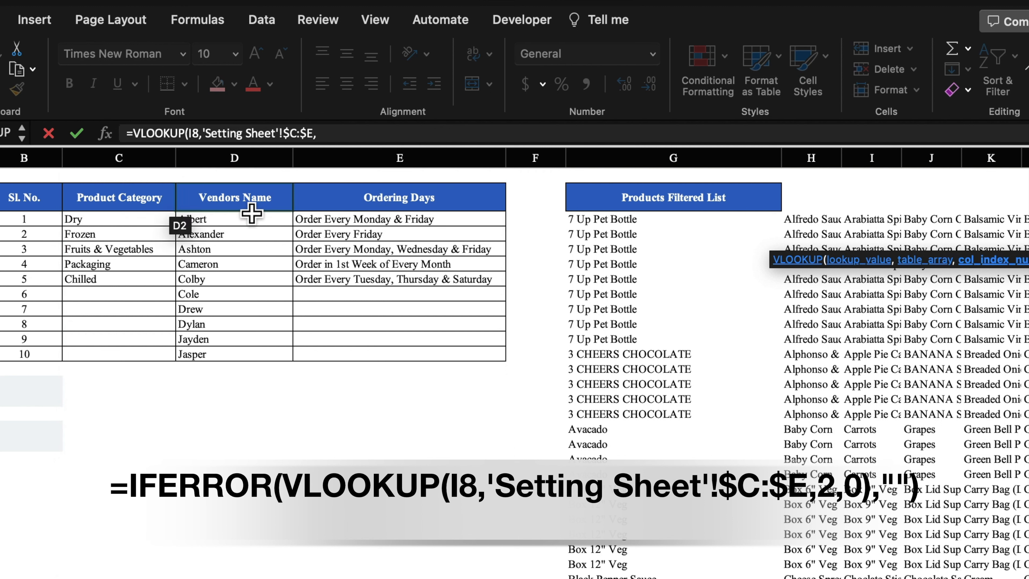
text(2,)
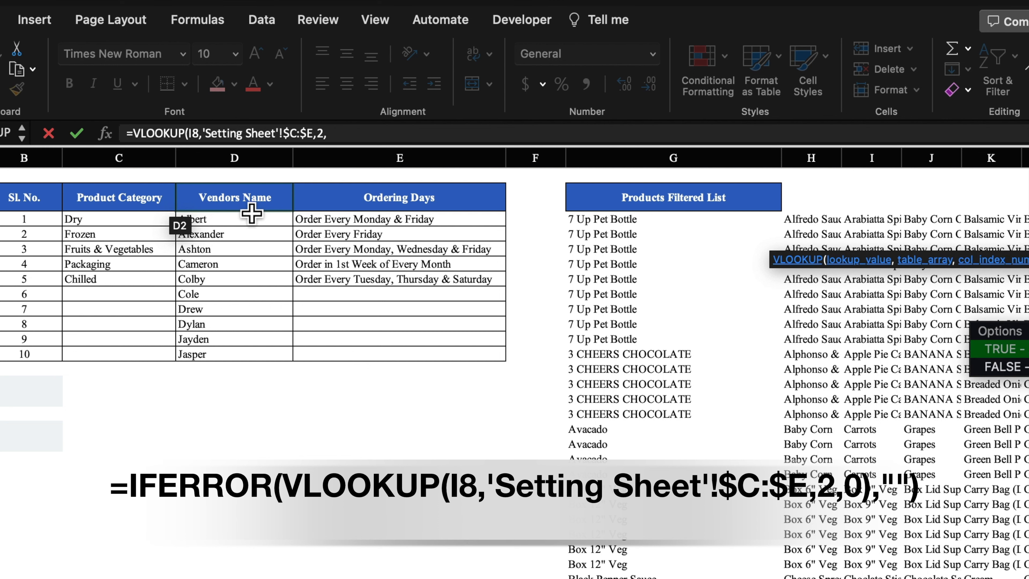
text(0))
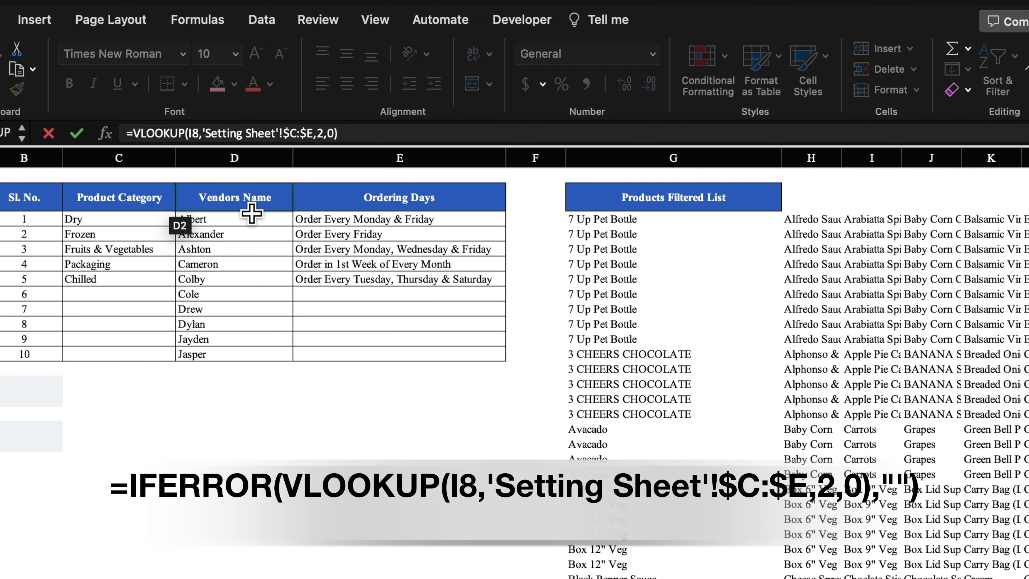
key(Return)
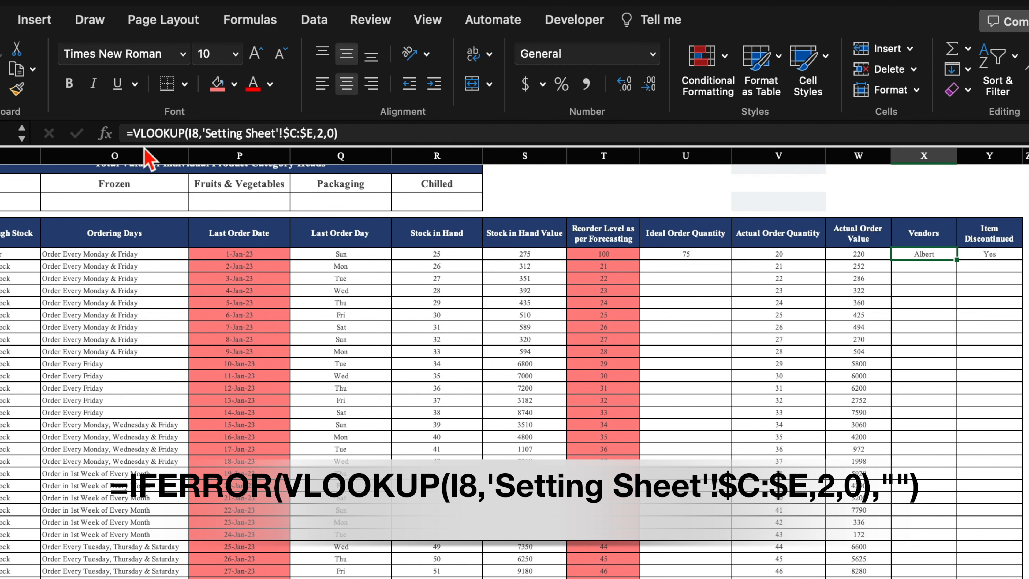
Step: Wrap the X8 formula as =IFERROR(VLOOKUP(I8,'Setting Sheet'!$C:$E,2,0),"") and copy it down the Vendors column
click(136, 136)
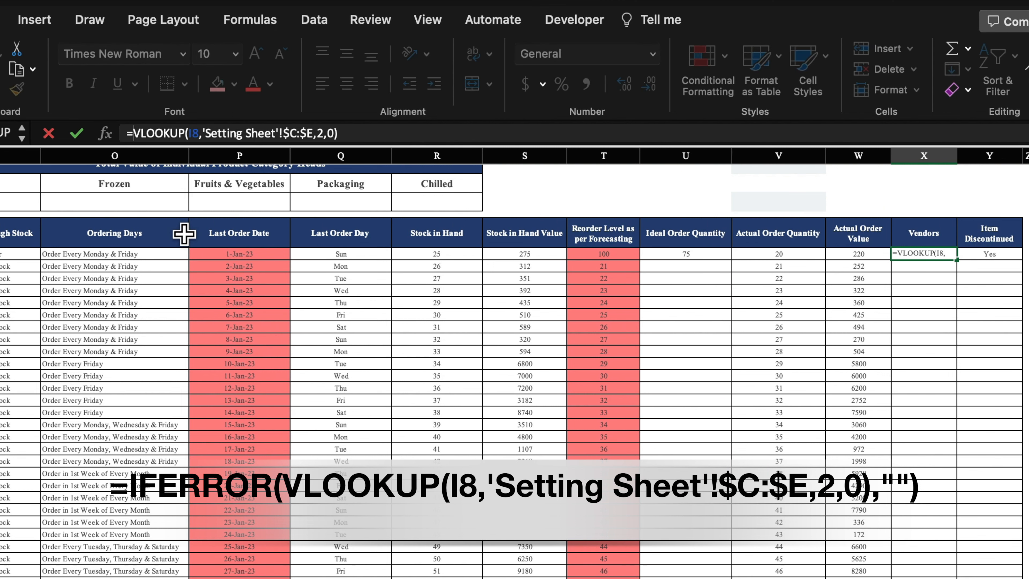
text(iferr)
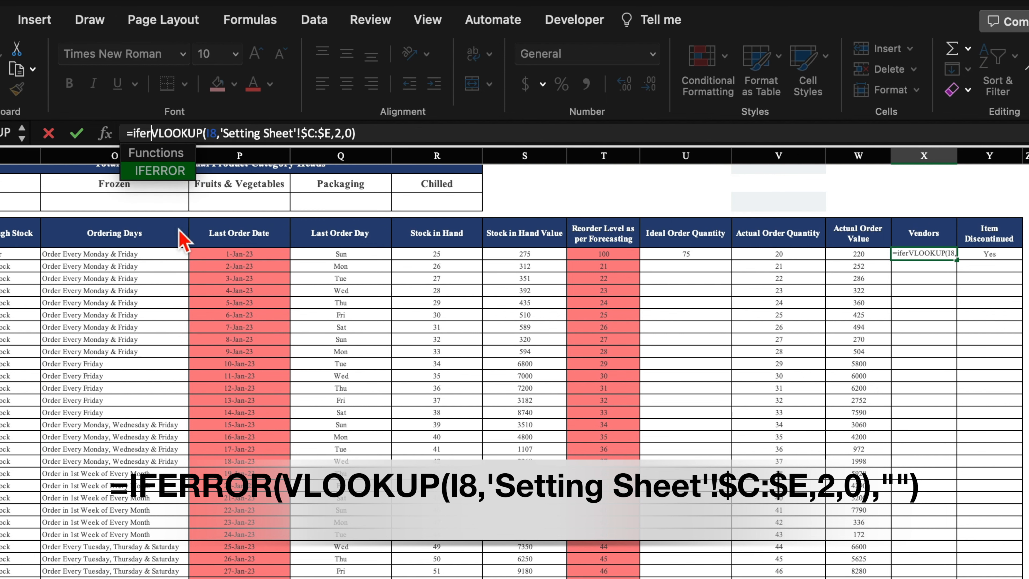
click(165, 169)
click(437, 139)
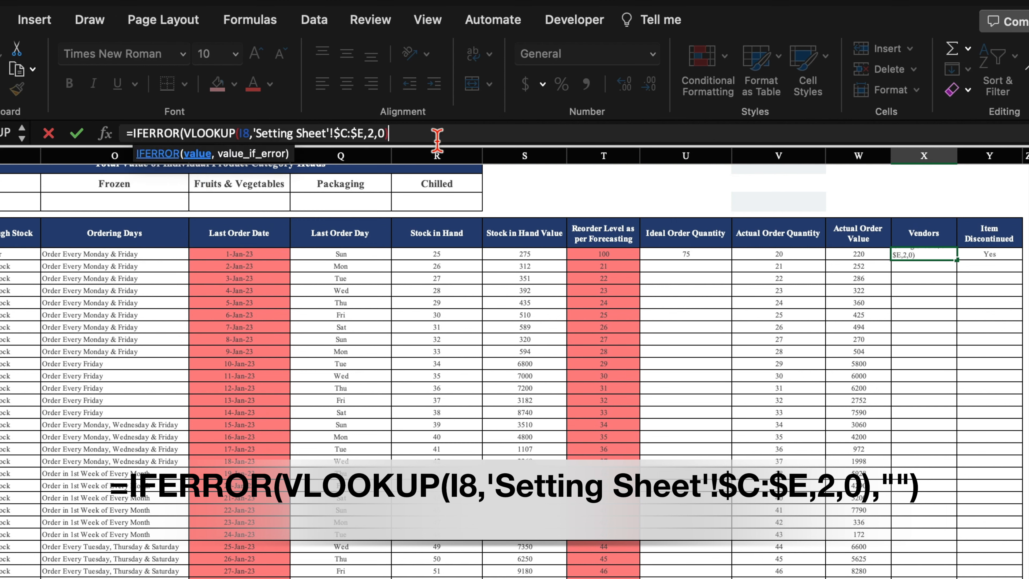
text(,)
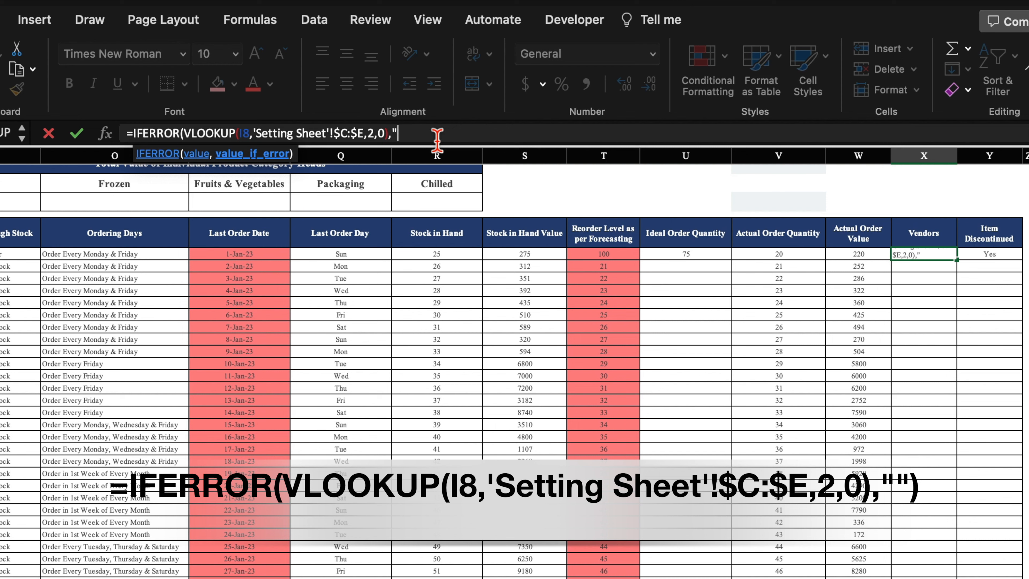
text(""))
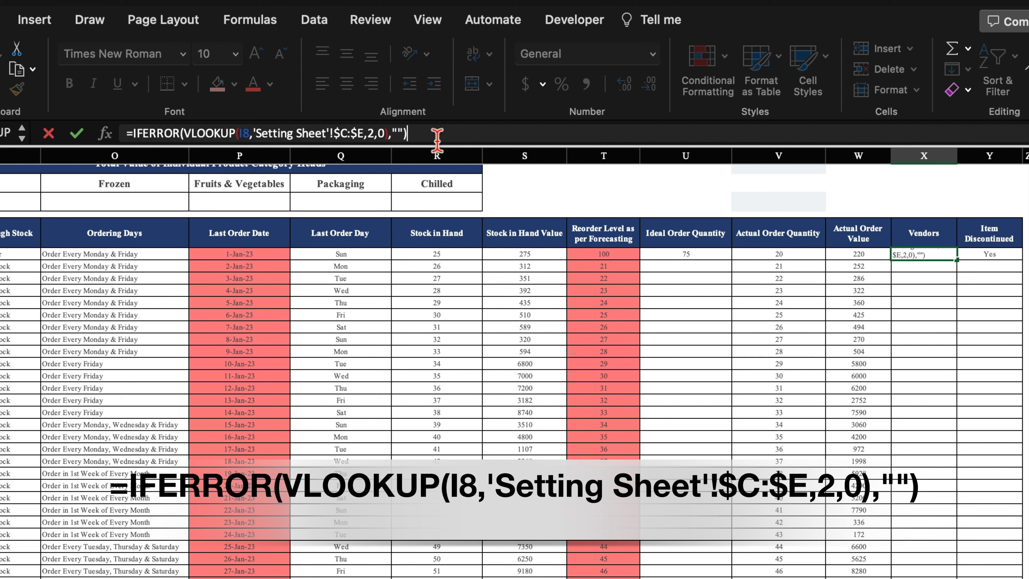
key(Return)
click(943, 254)
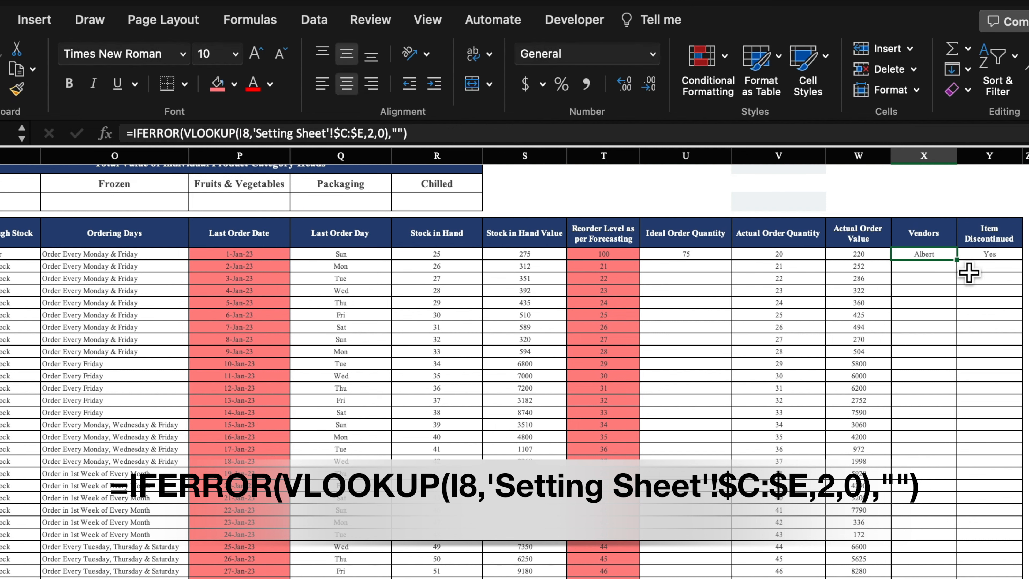
drag(957, 260, 1004, 575)
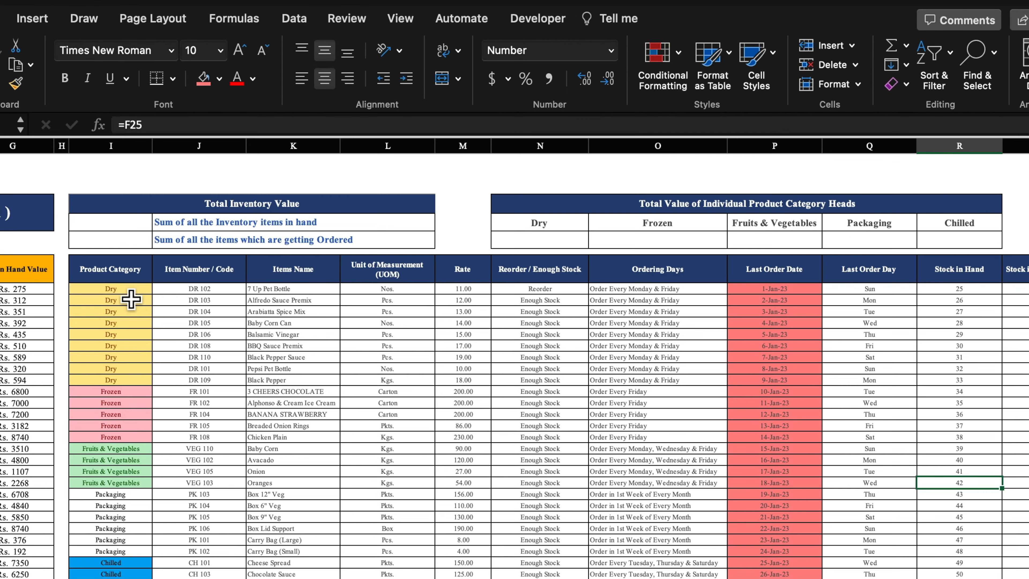
Step: Start a Classic formula-based conditional formatting rule for all data rows from Product Category through Item Discontinued
drag(131, 289, 966, 564)
click(657, 52)
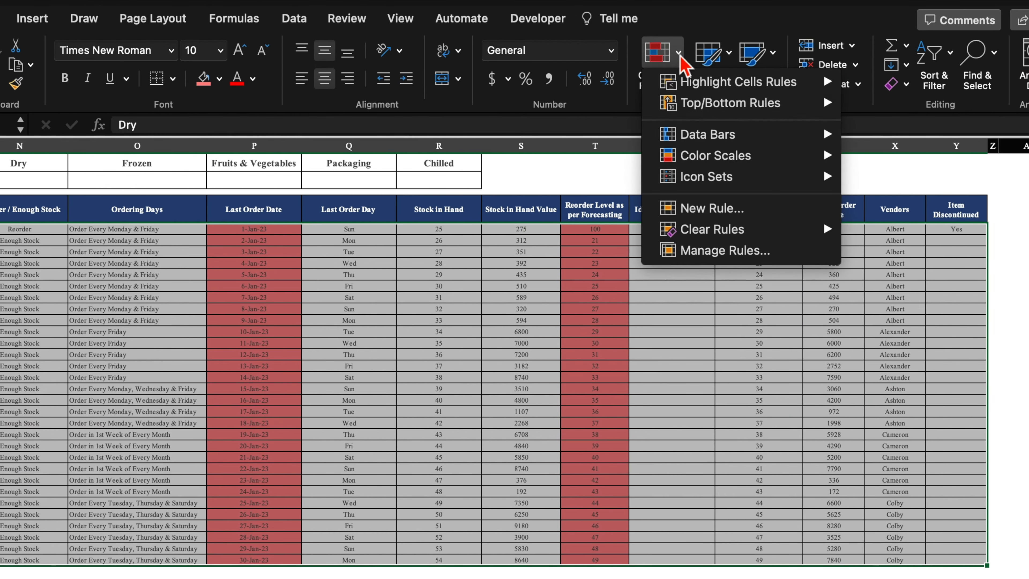
click(717, 212)
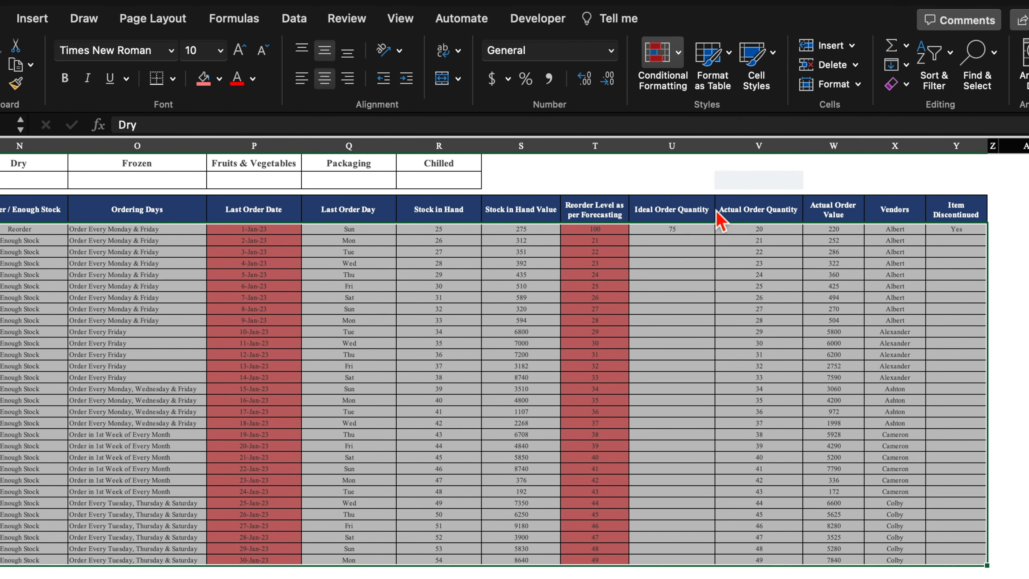
click(512, 143)
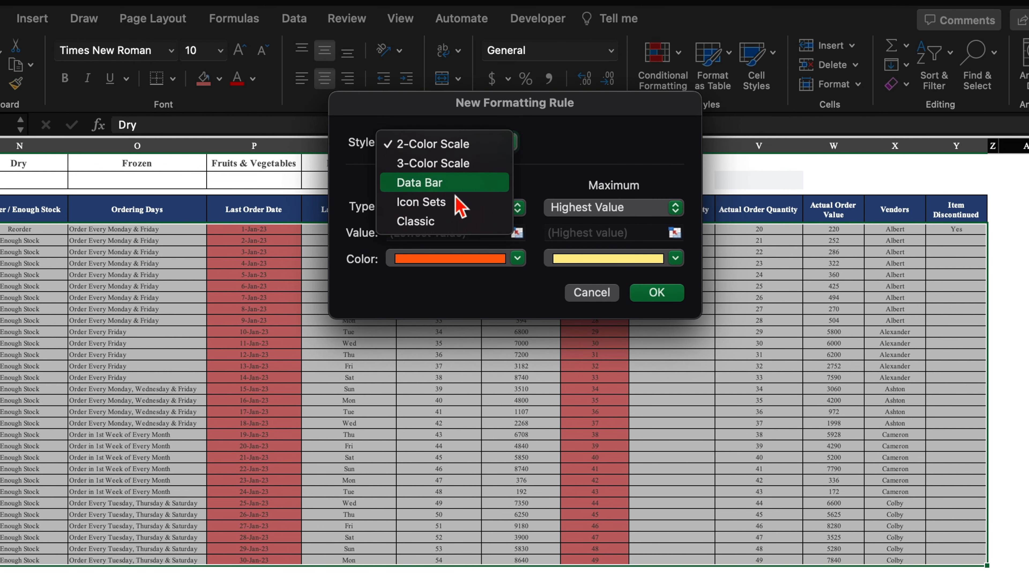
click(453, 222)
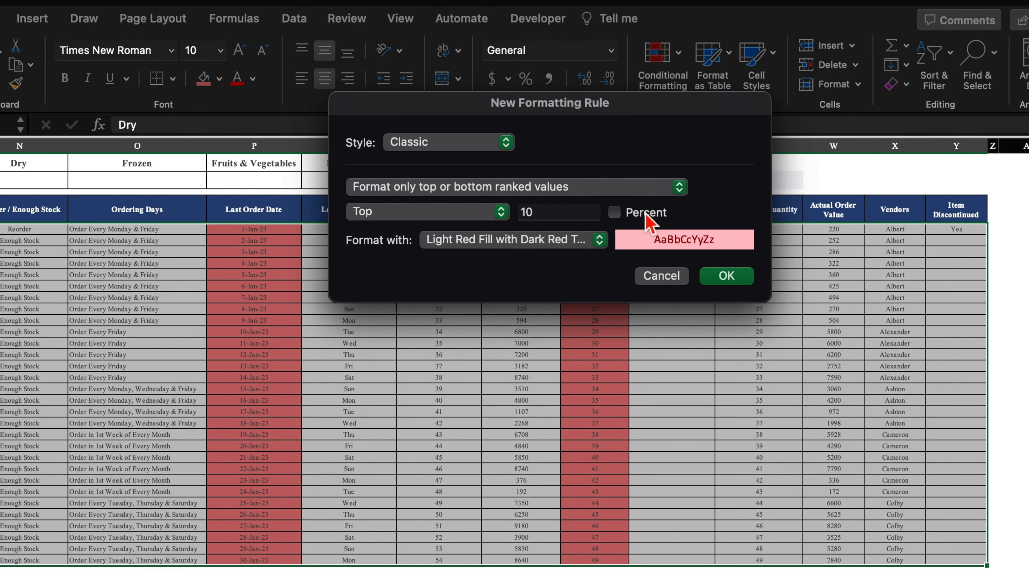
click(679, 188)
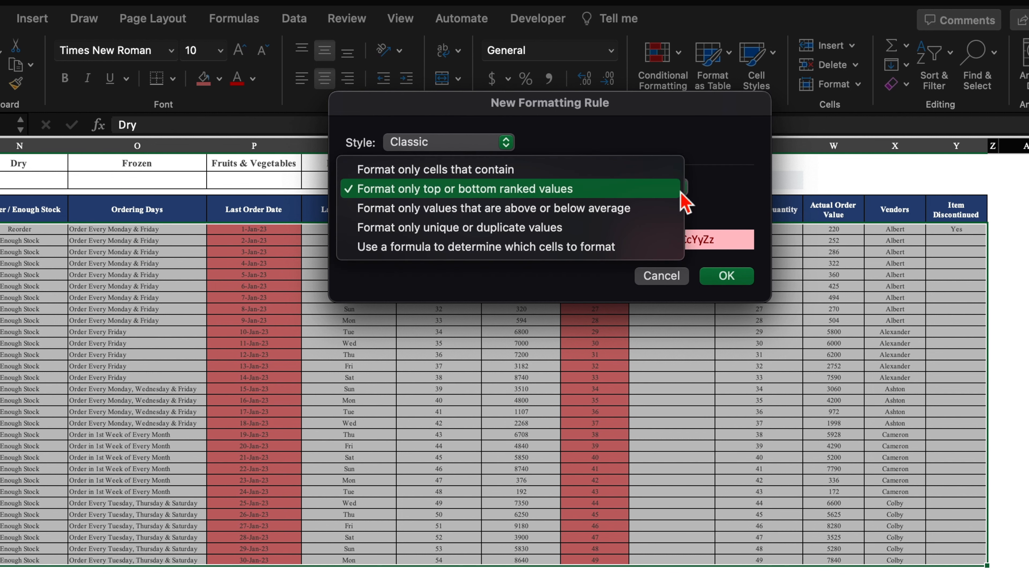
click(607, 248)
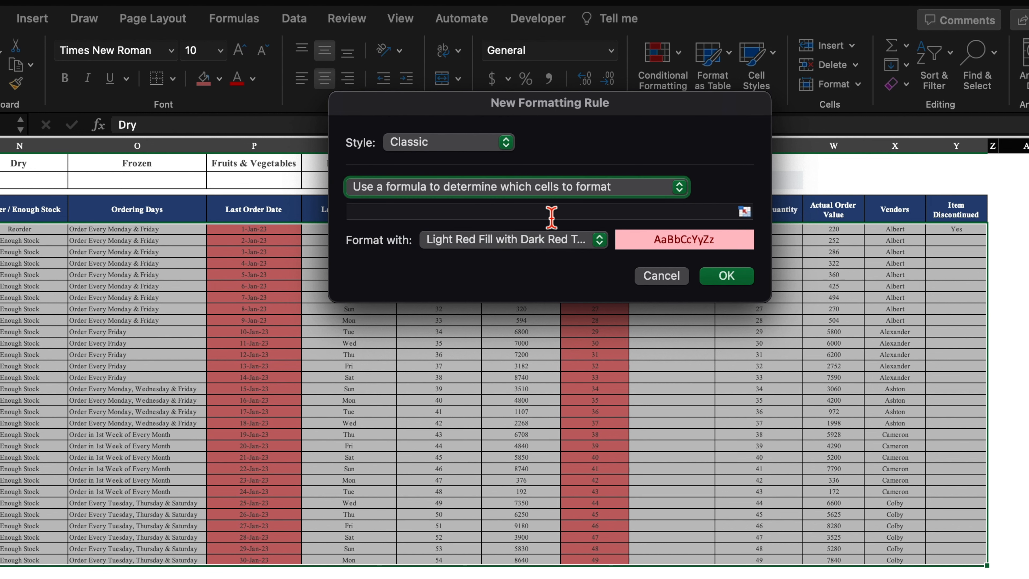
Step: Enter =$Y8="Yes" as the rule formula, with only the column of the Item Discontinued reference locked
click(550, 214)
text(=)
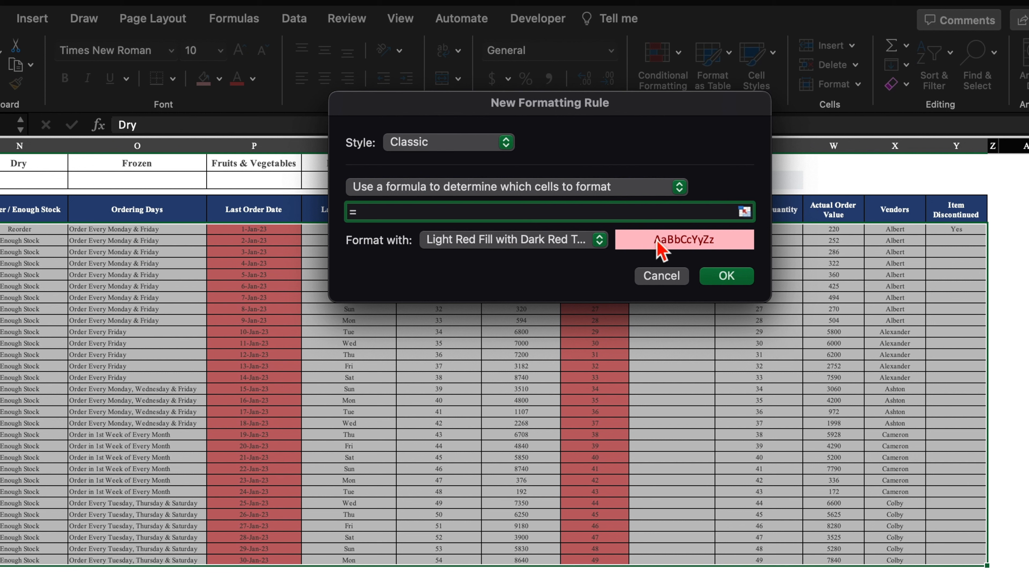
click(971, 236)
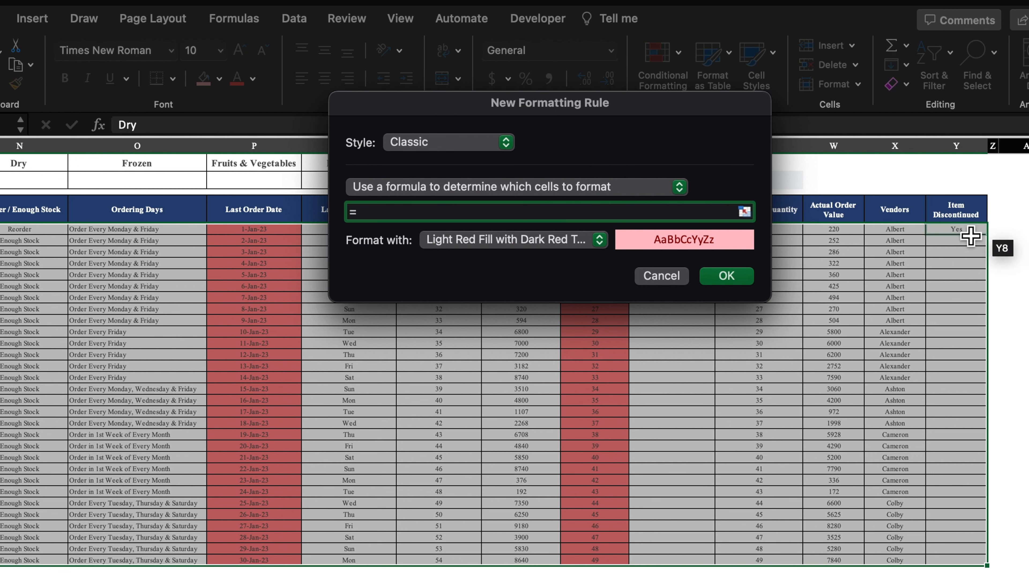
click(971, 236)
key(BackSpace)
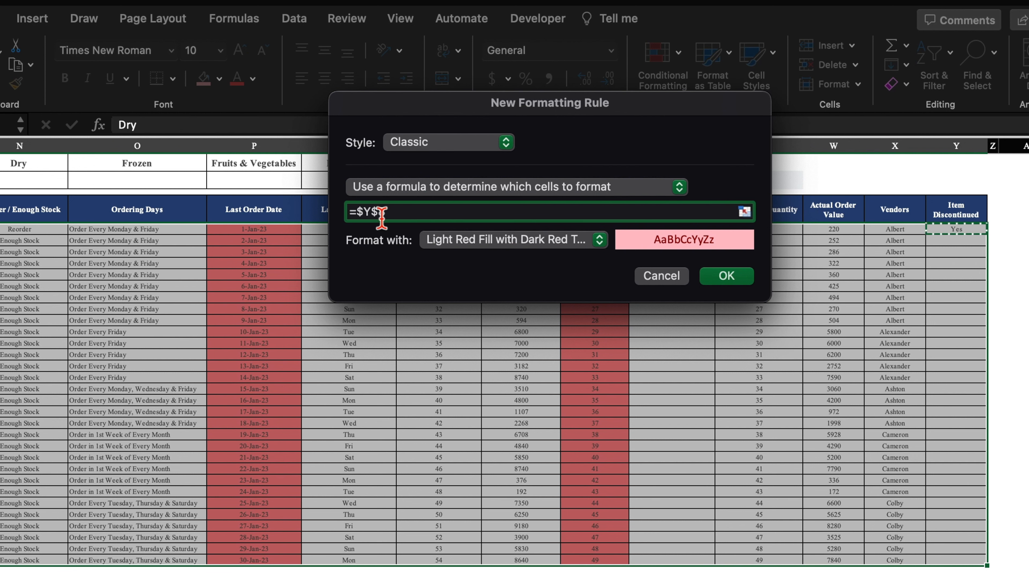
key(BackSpace)
text(8)
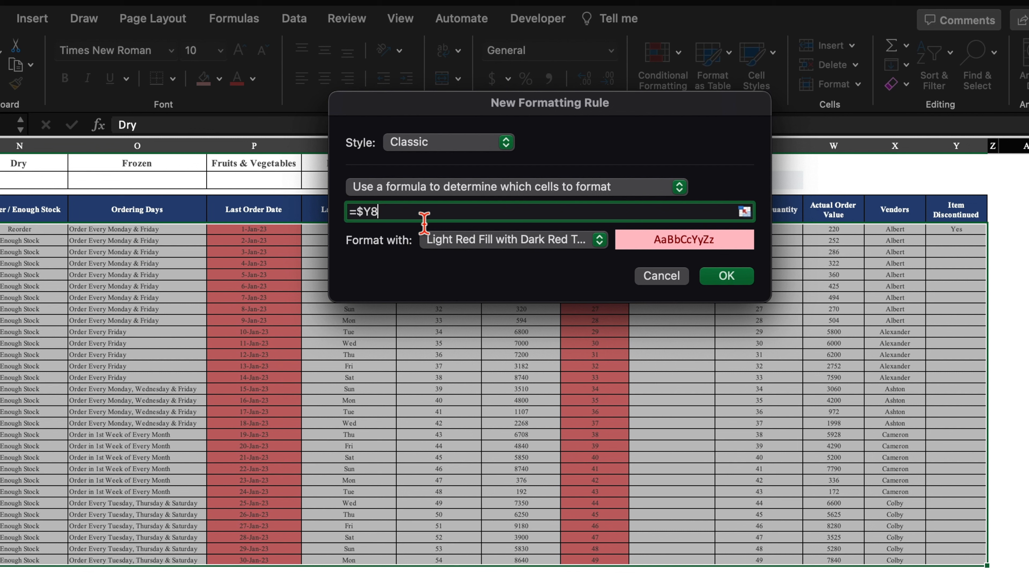
text(="Yes)
Step: Give the rule a custom format with a grey background fill and apply it to the selected rows
click(599, 242)
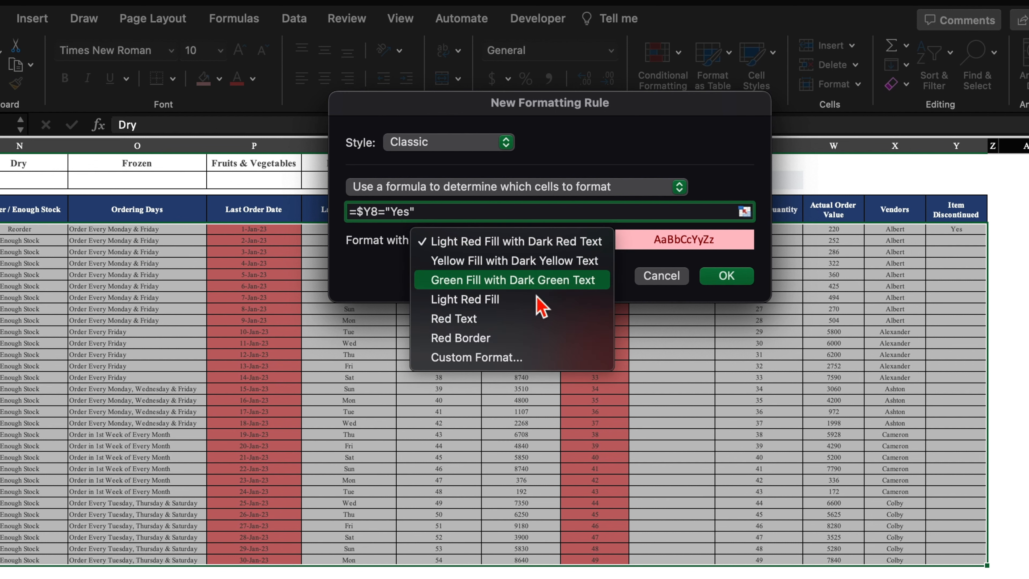
click(528, 357)
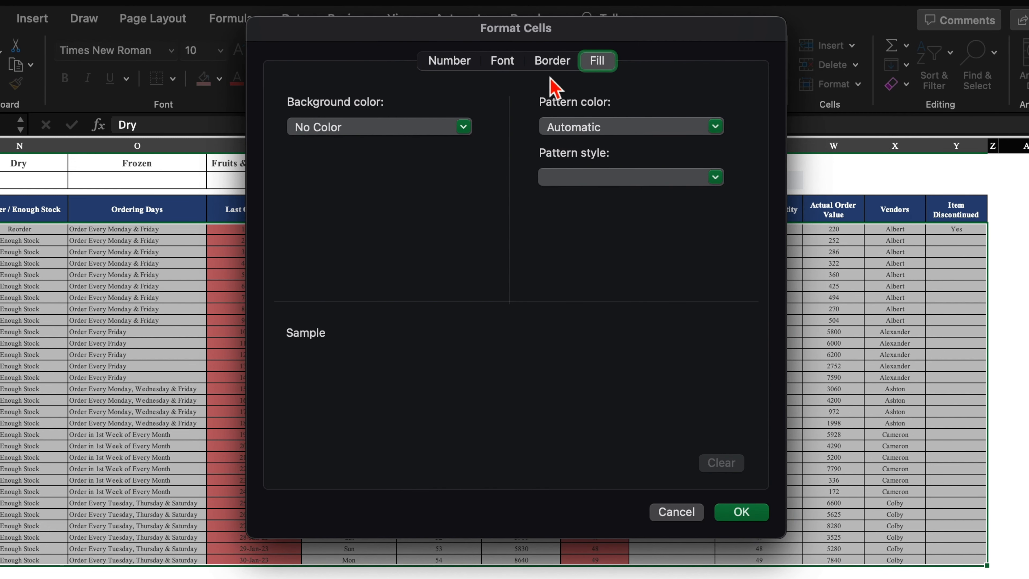
click(464, 126)
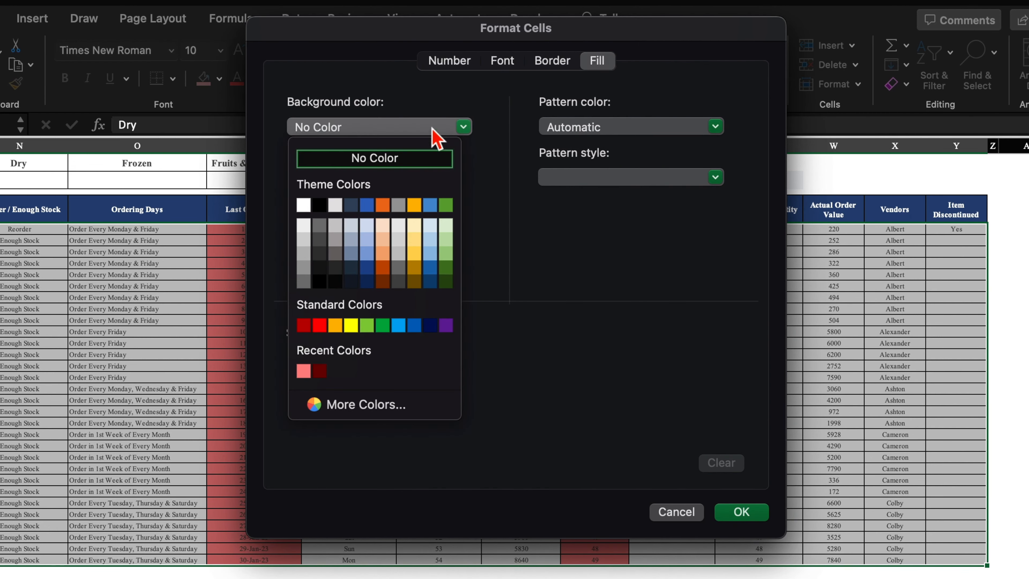
click(308, 262)
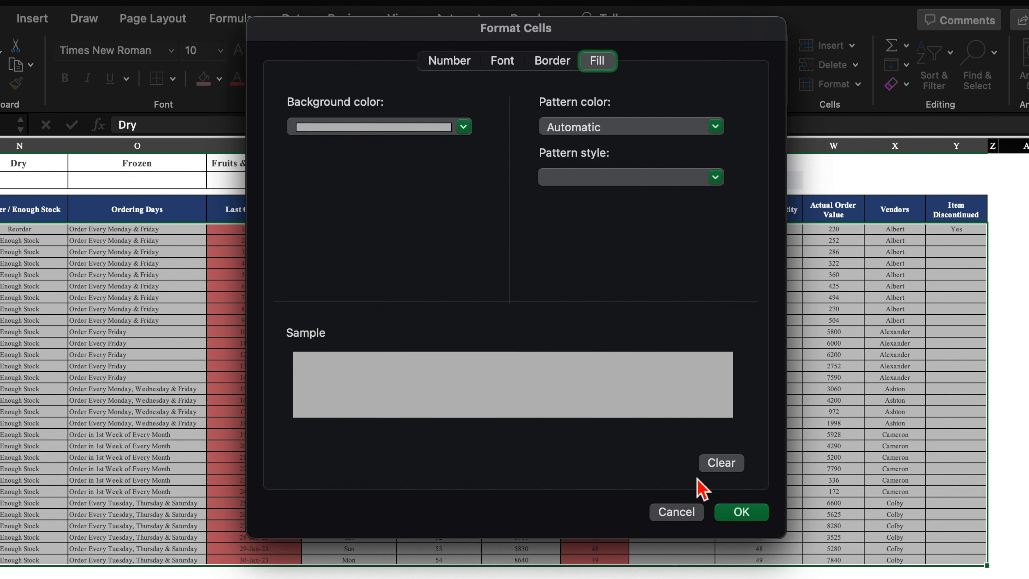
click(747, 513)
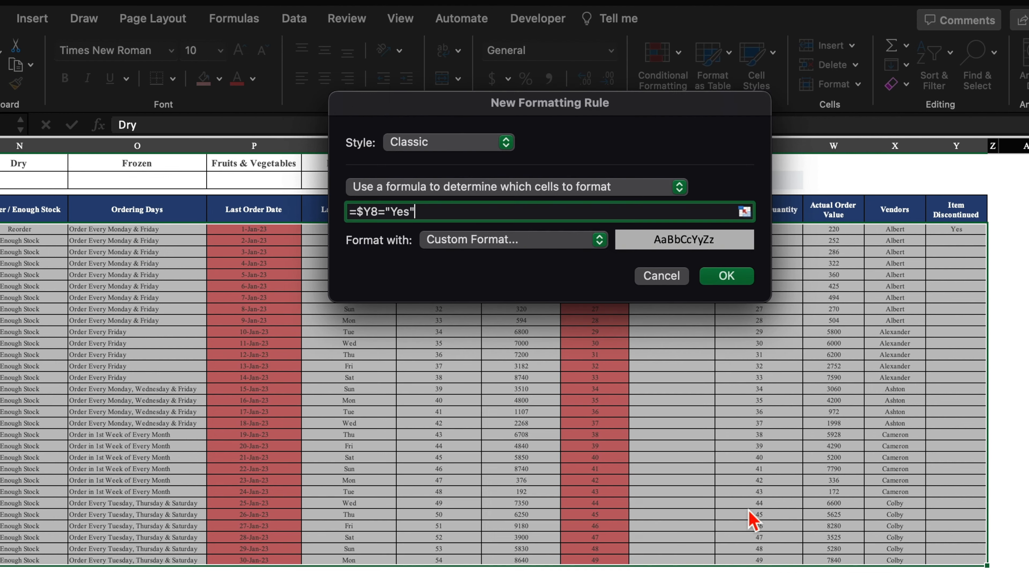
click(735, 279)
click(963, 267)
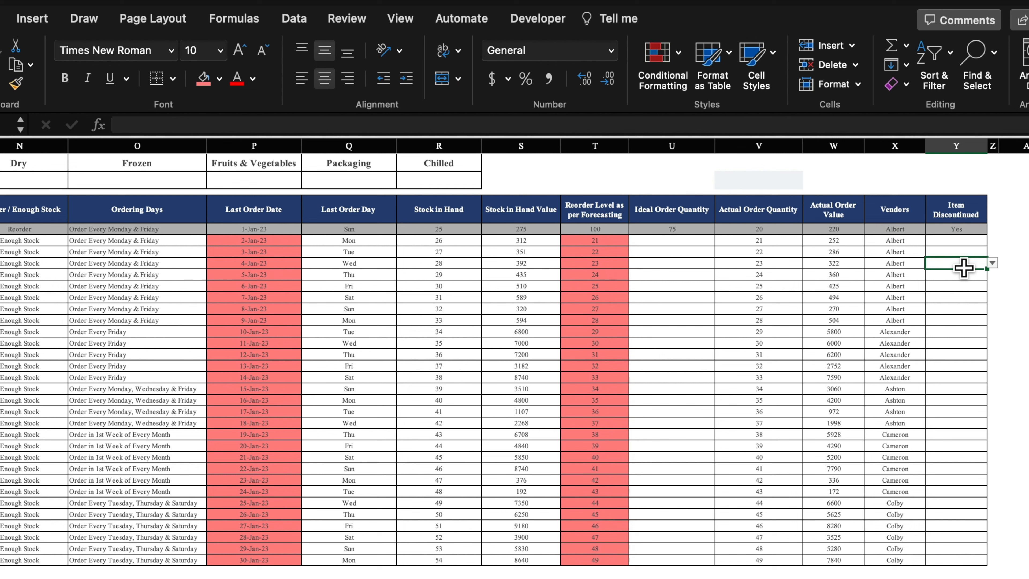
Step: Set Item Discontinued to Yes for Baby Corn Can, 3 Cheers Chocolate and Baby Corn
click(992, 263)
click(944, 278)
click(972, 332)
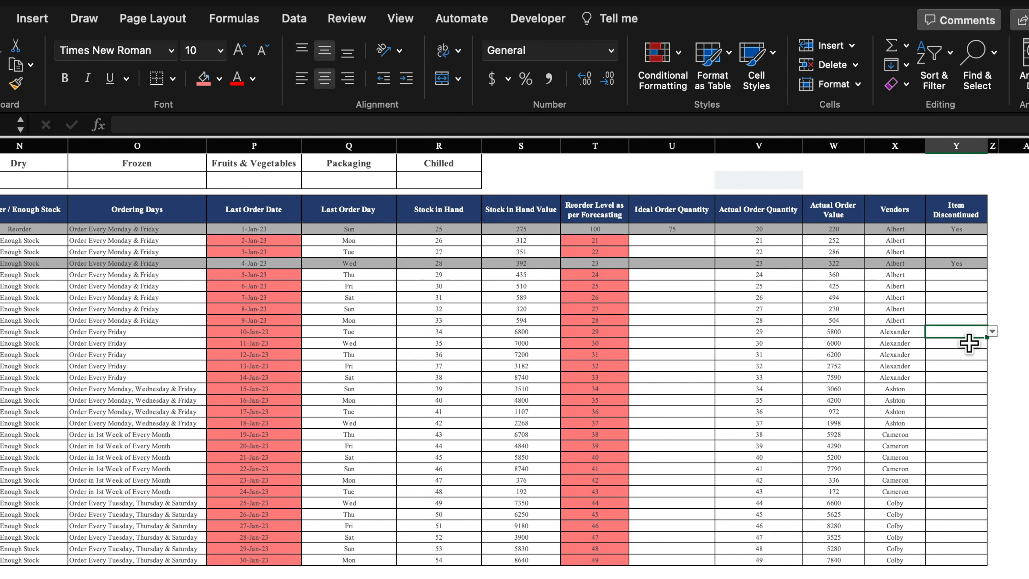
click(992, 331)
click(944, 347)
click(966, 388)
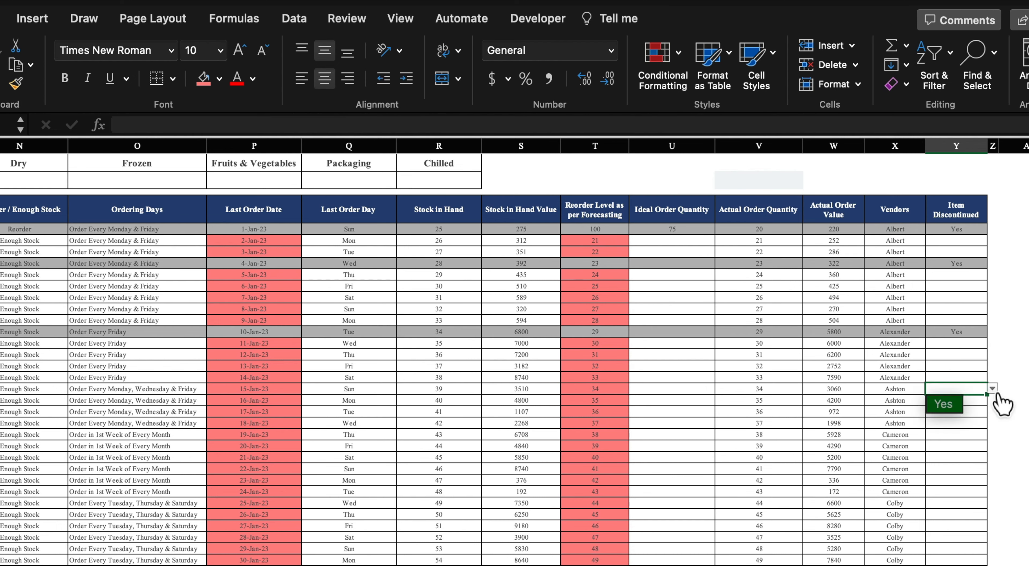
click(992, 388)
click(950, 405)
Step: Total the Purchase Value column in D5 of the inventory table's Total row with =SUM(D8:D37)
scroll(515, 365, left, 20)
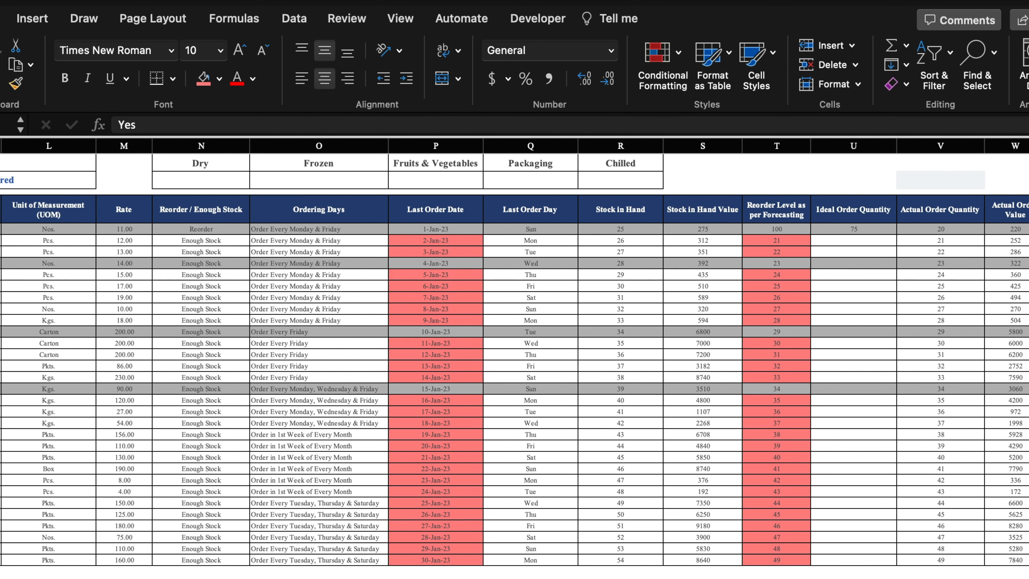
scroll(515, 365, up, 3)
click(38, 241)
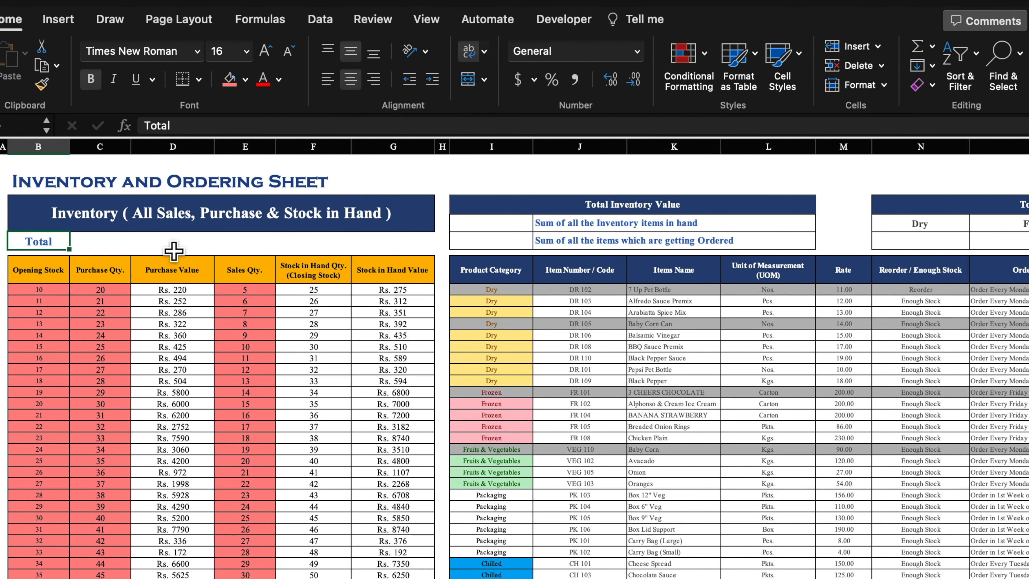
click(410, 243)
click(183, 248)
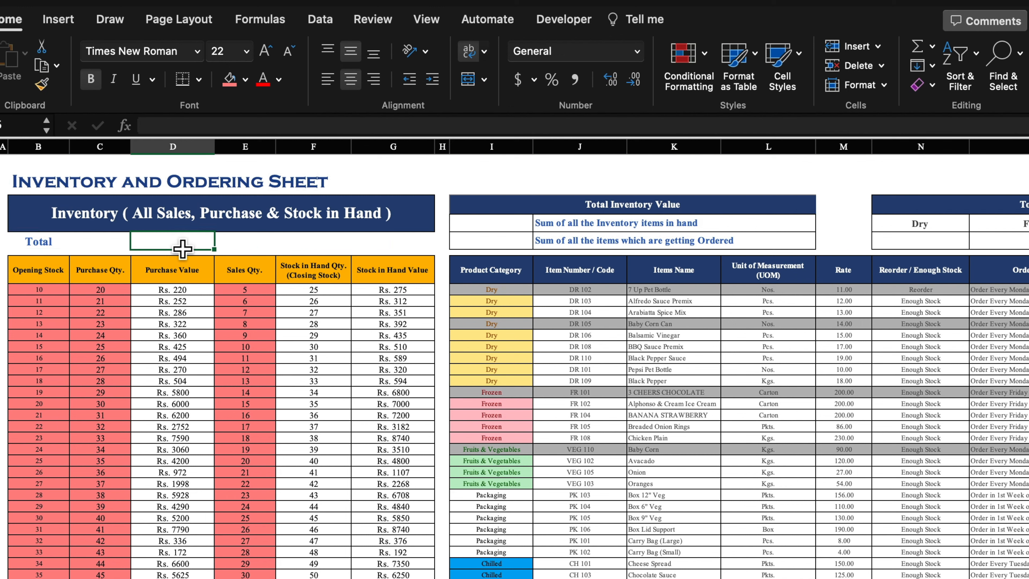
text(=)
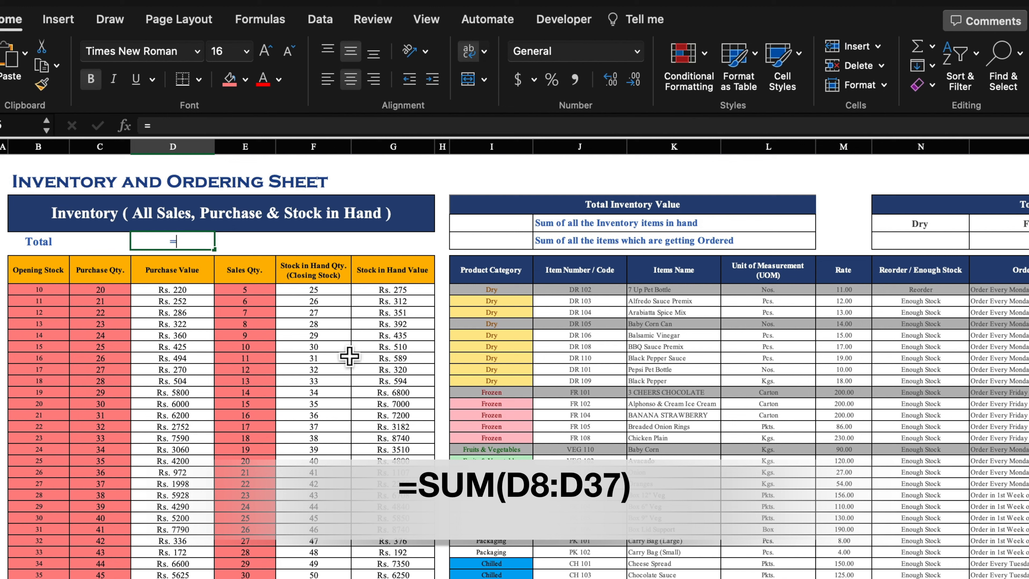
text(sum)
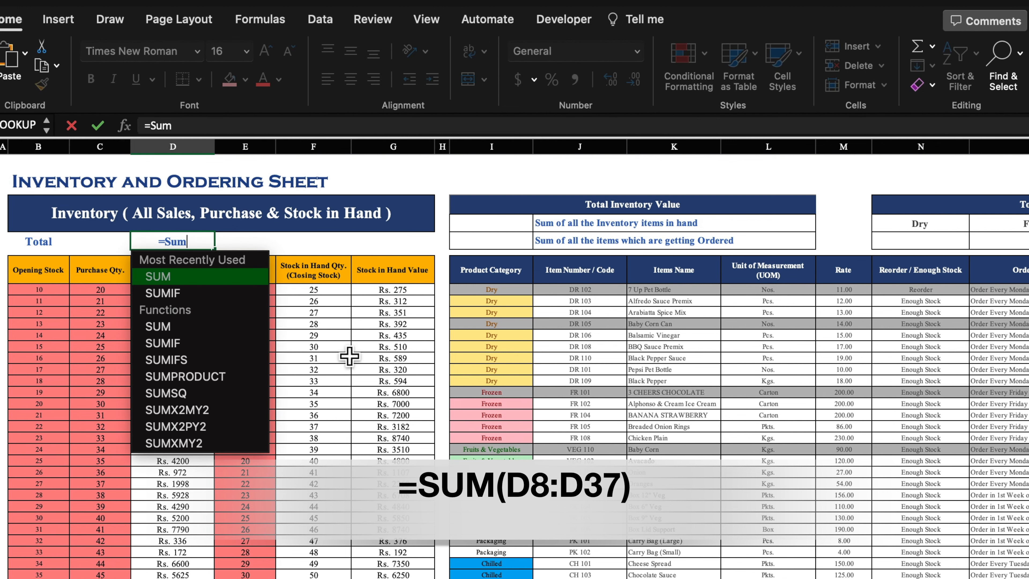
double_click(211, 279)
drag(191, 290, 190, 577)
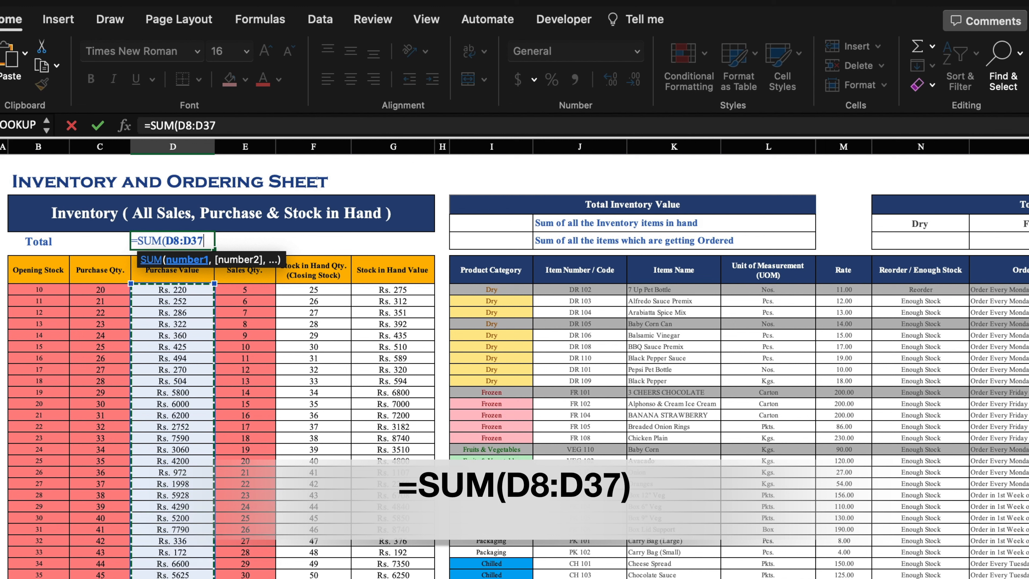
text())
key(Return)
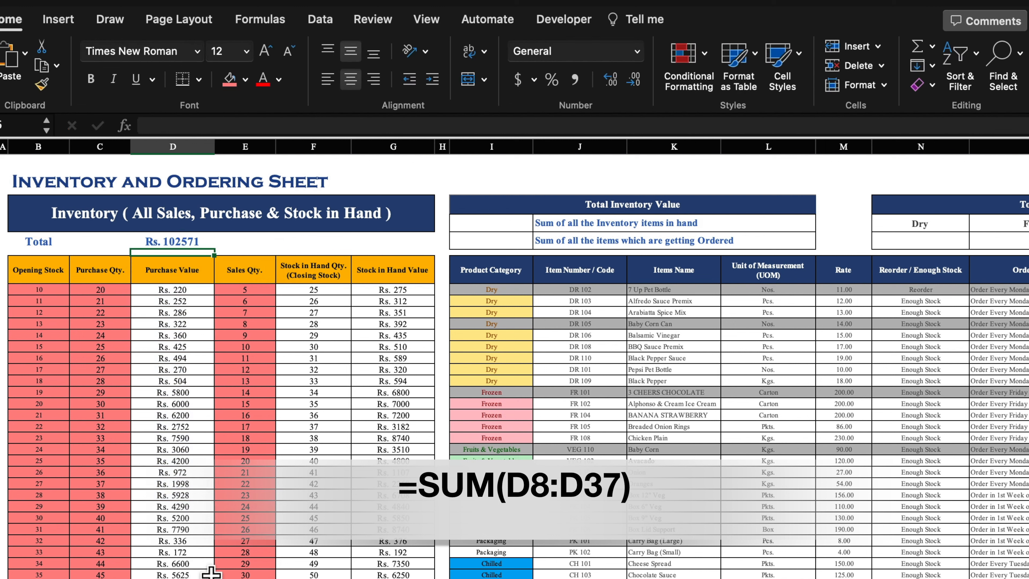
Step: Copy the Purchase Value total formula to G5 so that it sums the Stock in Hand Value column
click(193, 245)
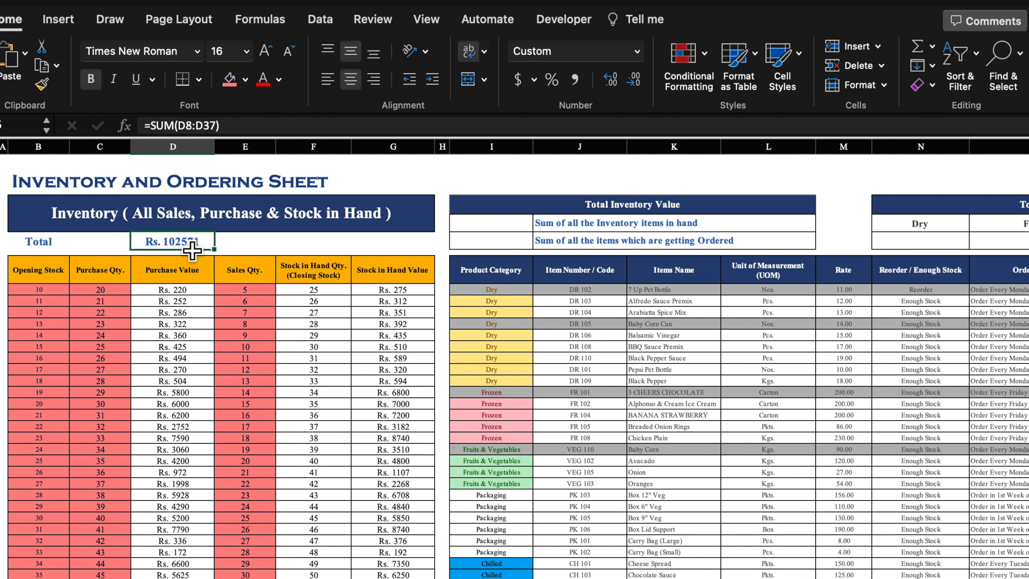
key(super+c)
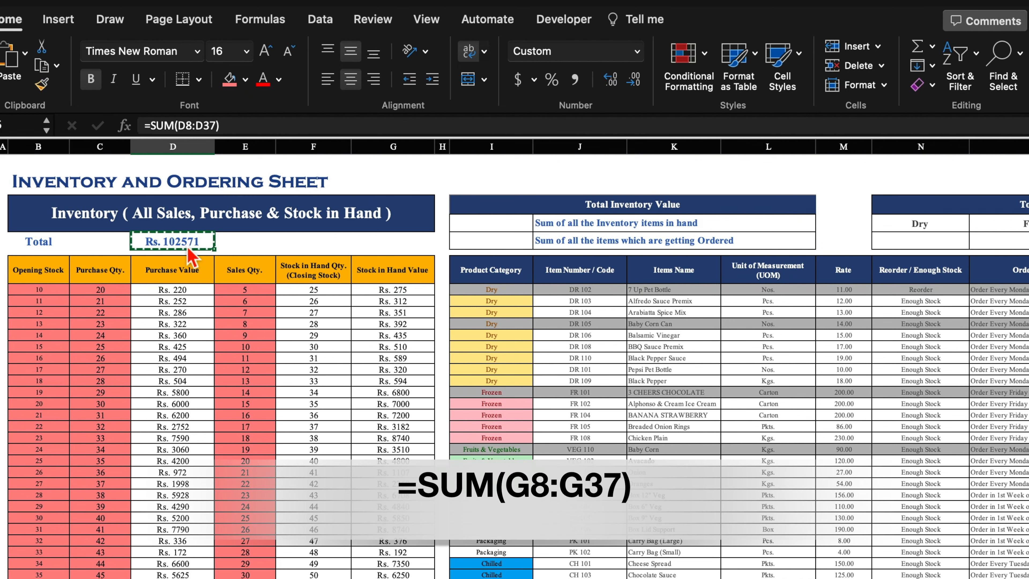
click(408, 249)
key(super+v)
key(Escape)
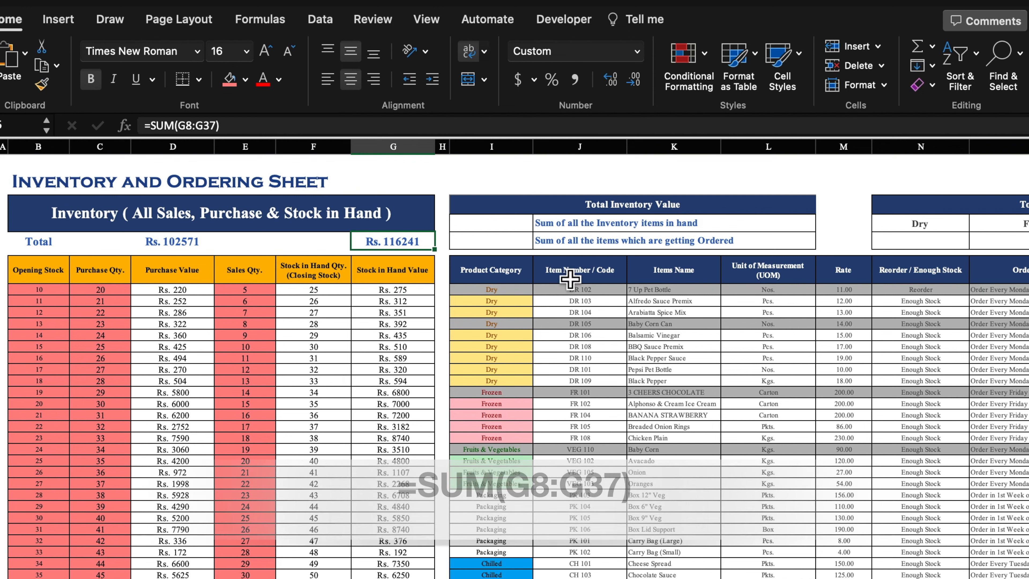
Step: Under Total Inventory Value, link the items-in-hand sum to the total with =G5 and the ordered-items sum with =D5
click(522, 231)
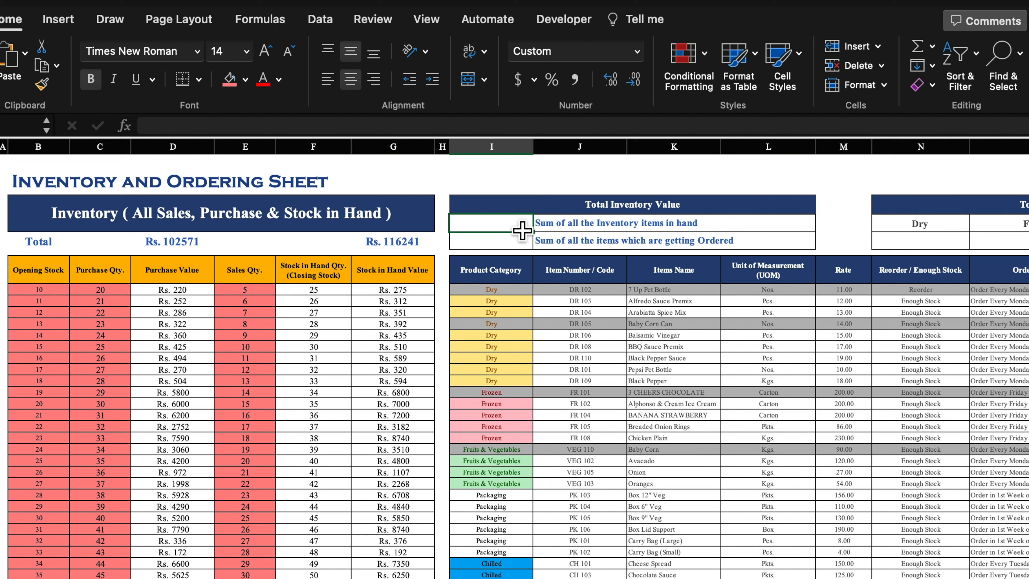
text(=)
click(394, 245)
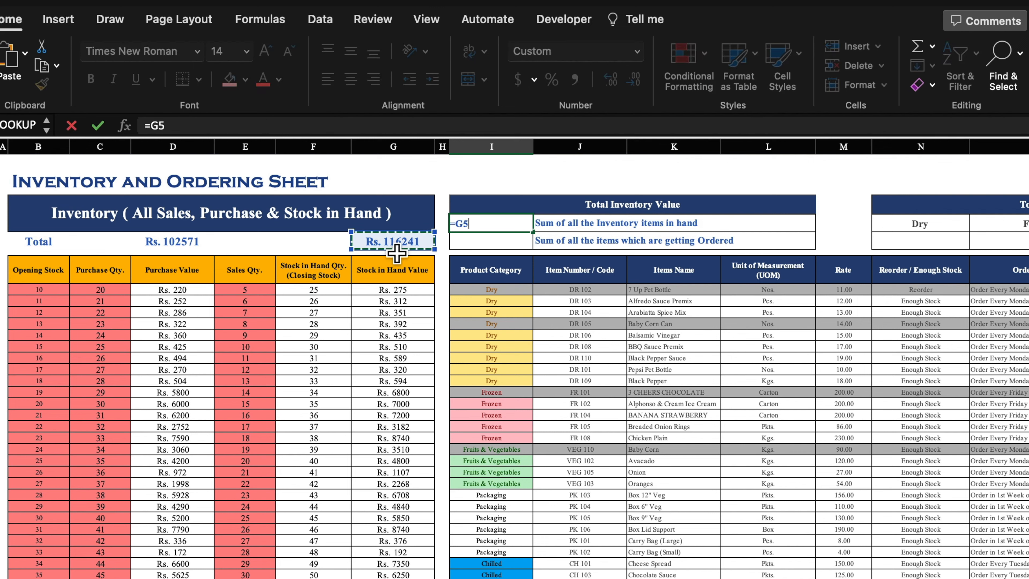
key(Return)
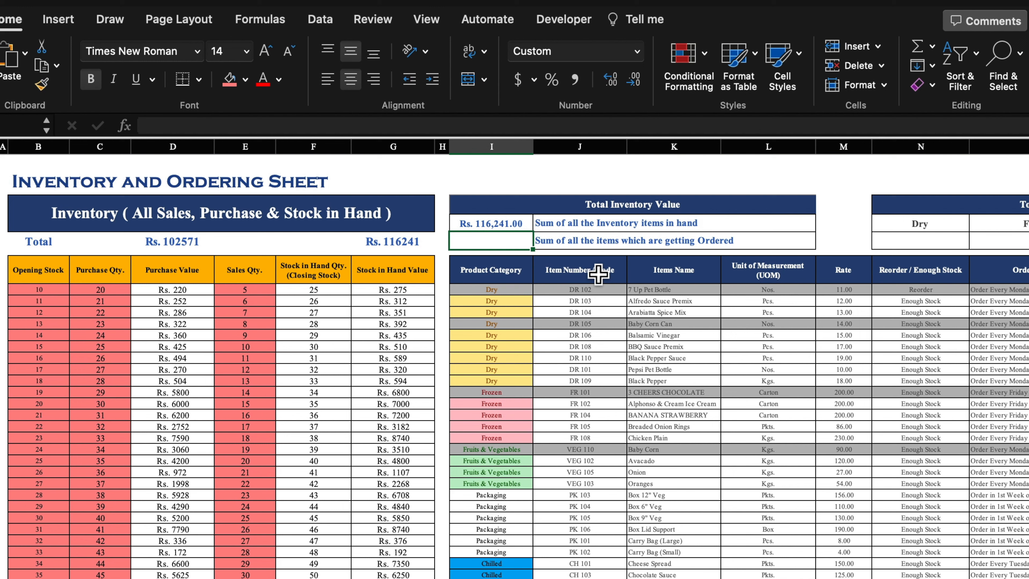
text(=)
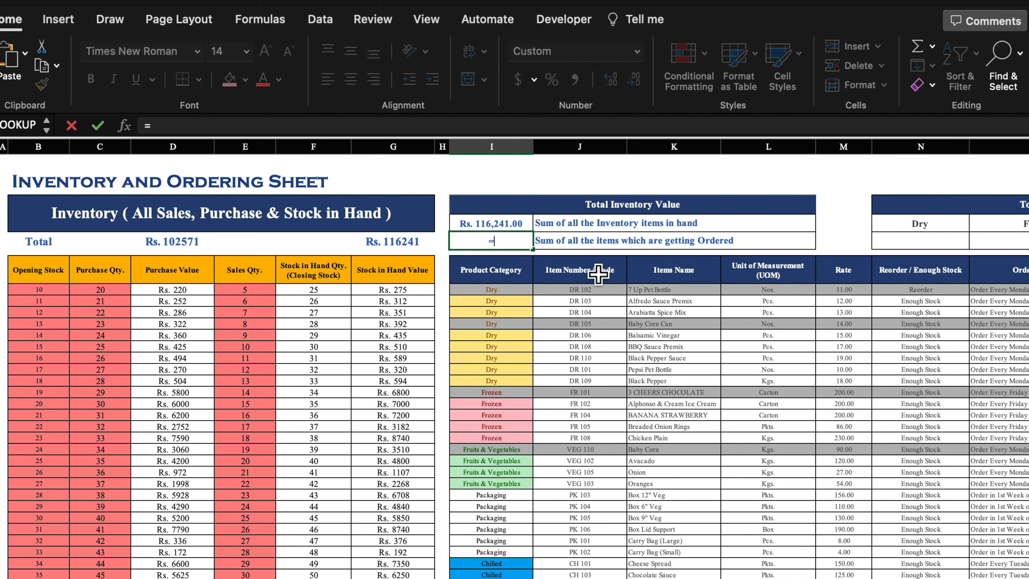
click(170, 243)
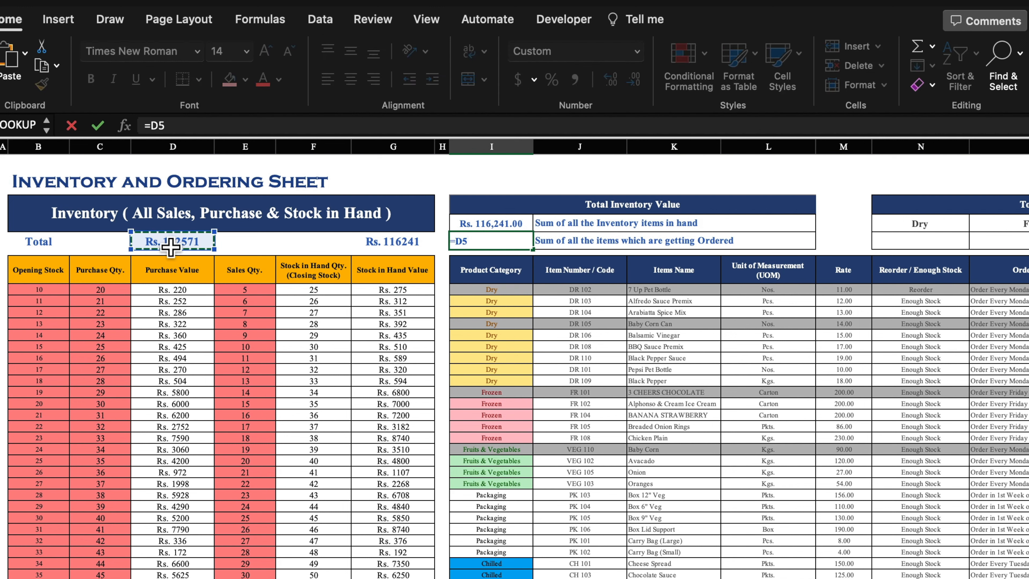
key(Return)
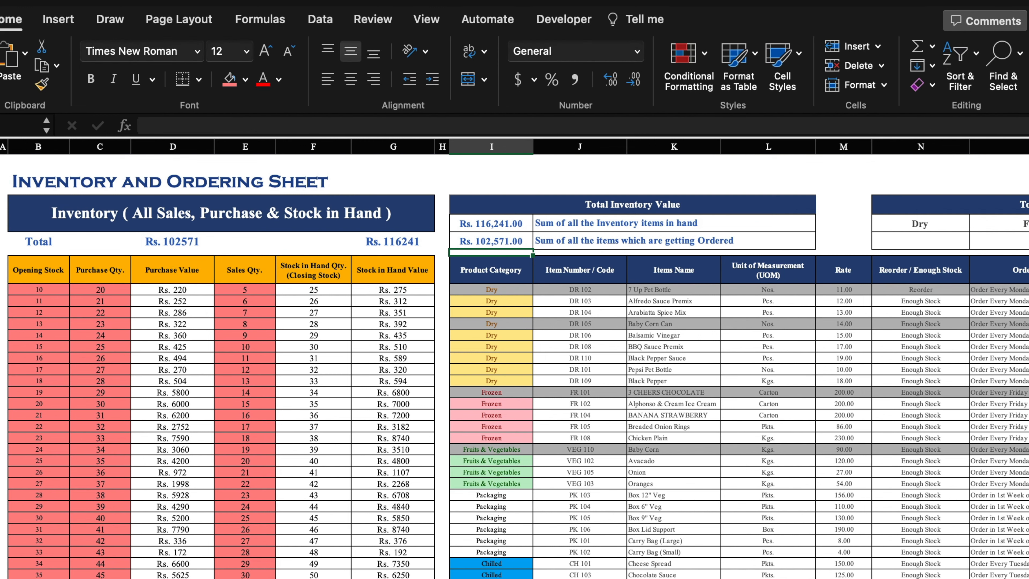
Step: Copy a Dry cell with its drop-down from the Product Category column into all five category heads, N4 to R4
click(517, 304)
key(super+c)
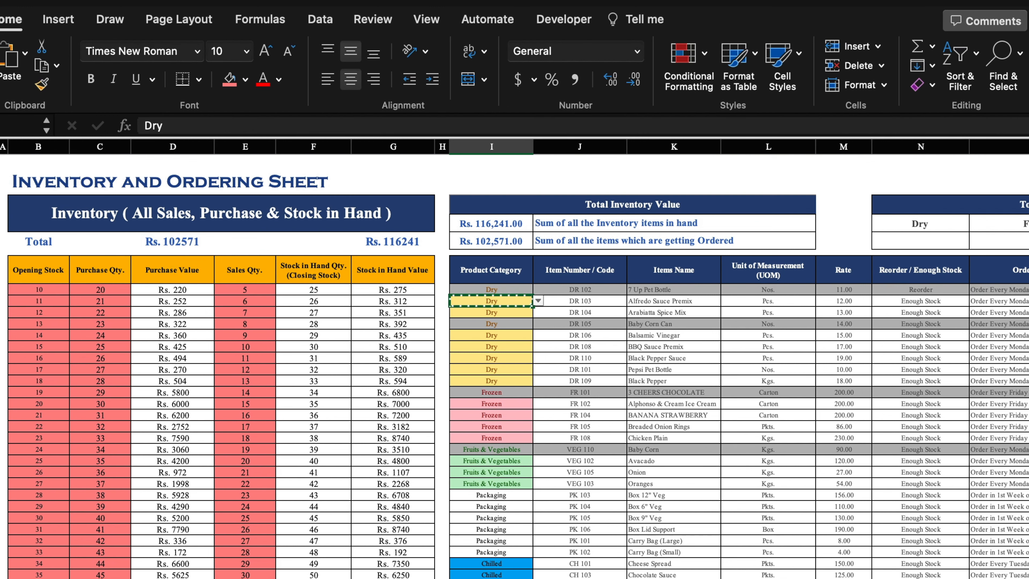
scroll(514, 359, right, 8)
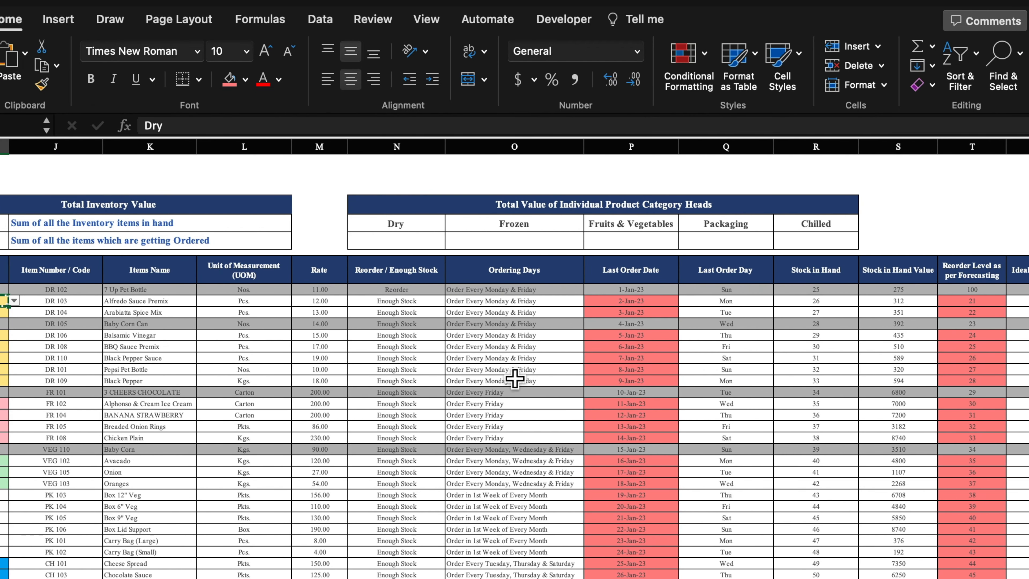
click(415, 236)
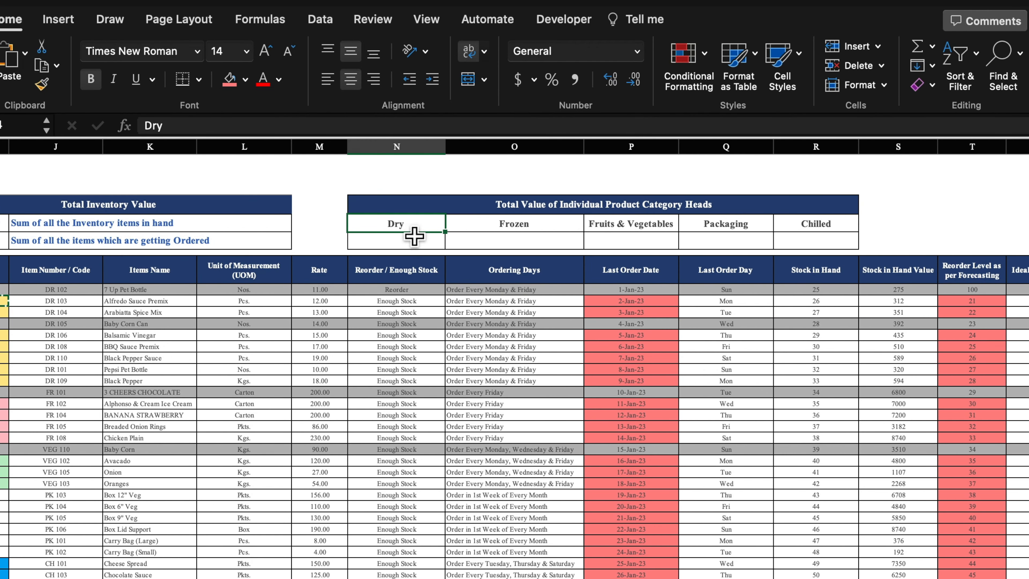
key(super+v)
drag(450, 239, 849, 250)
Step: Format the five product category heads in bold at font size 16
click(266, 52)
click(266, 52)
click(266, 51)
click(266, 52)
click(94, 81)
Step: Keep the first category head as Dry and set the other four to Frozen, Fruits & Vegetables, Packaging and Chilled
click(452, 222)
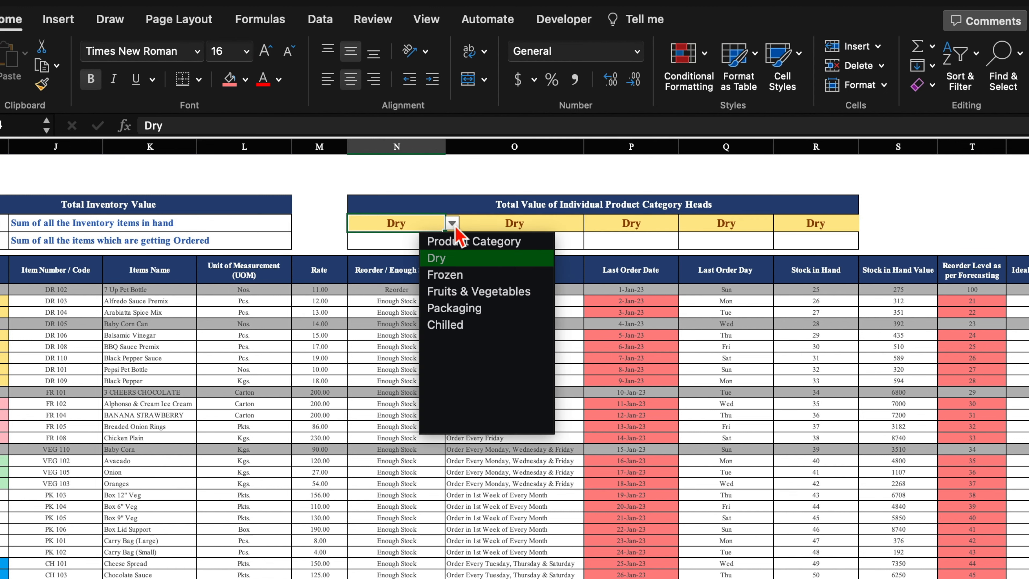
click(511, 225)
click(591, 223)
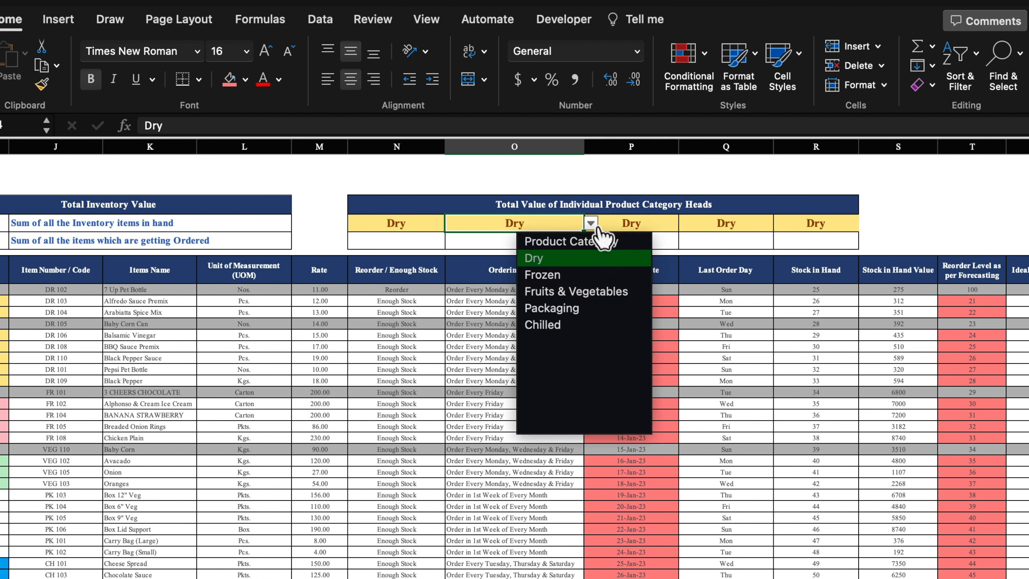
click(592, 275)
click(648, 222)
click(685, 223)
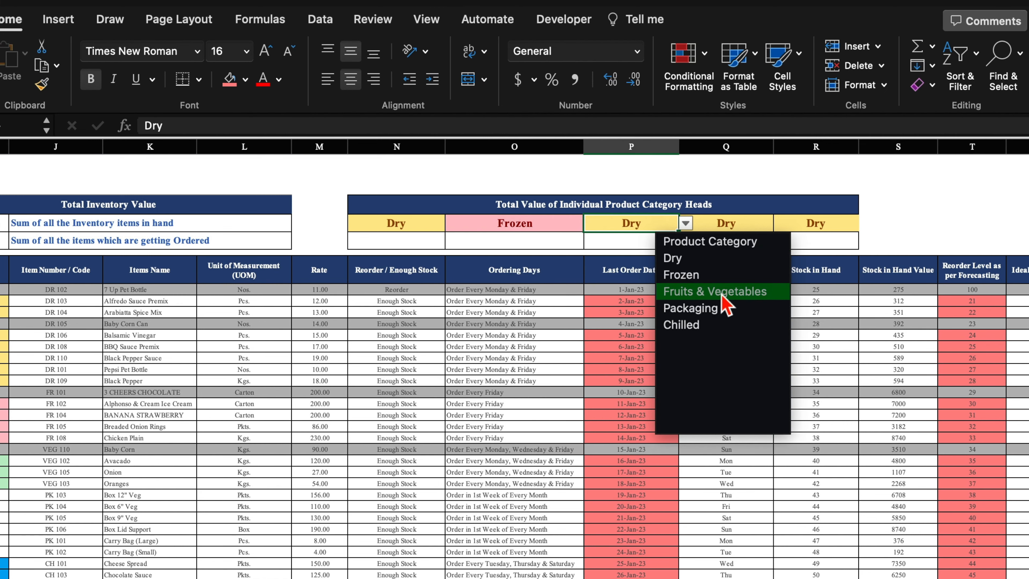
click(729, 302)
click(742, 229)
click(780, 231)
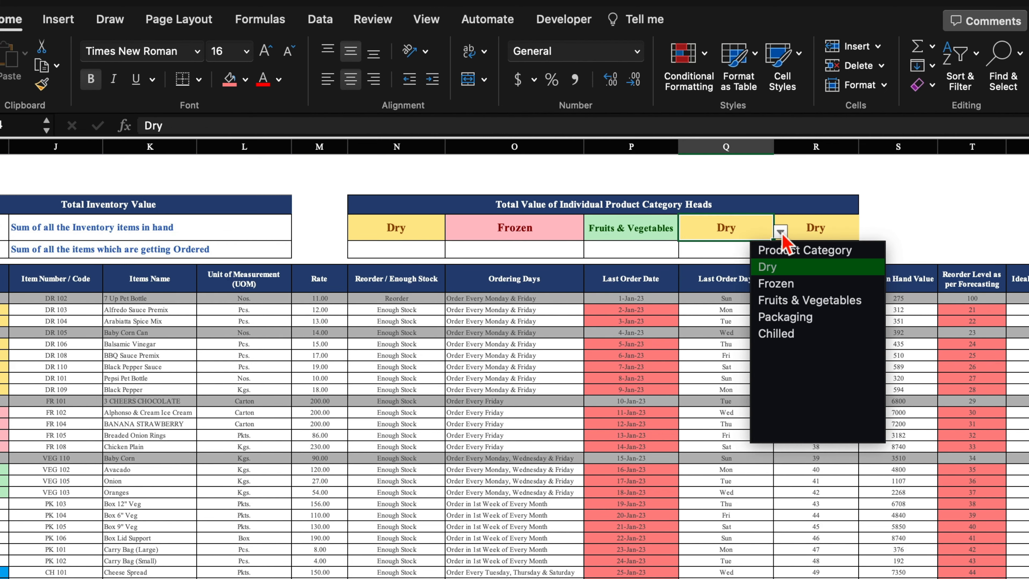
click(786, 316)
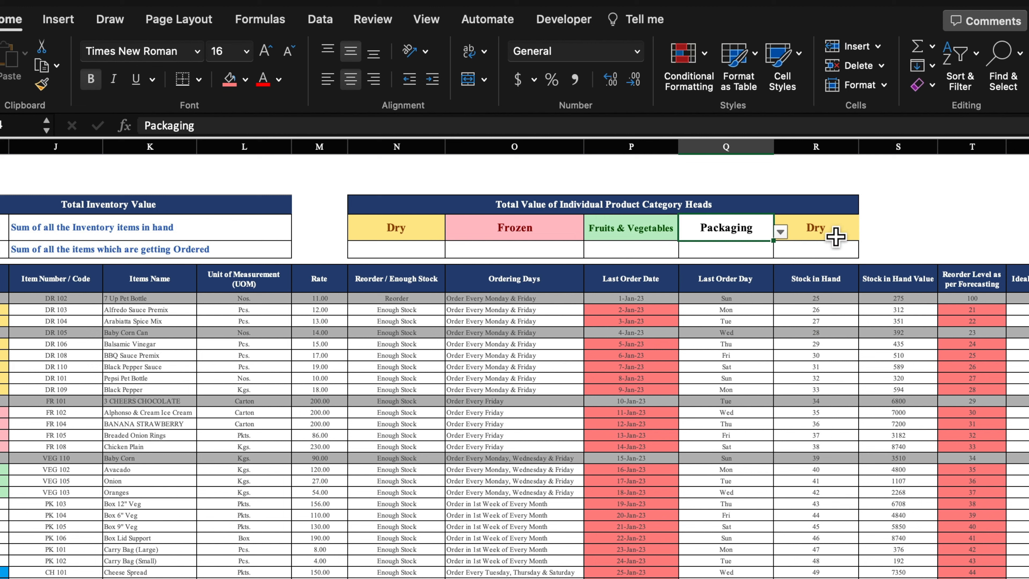
click(832, 232)
click(865, 232)
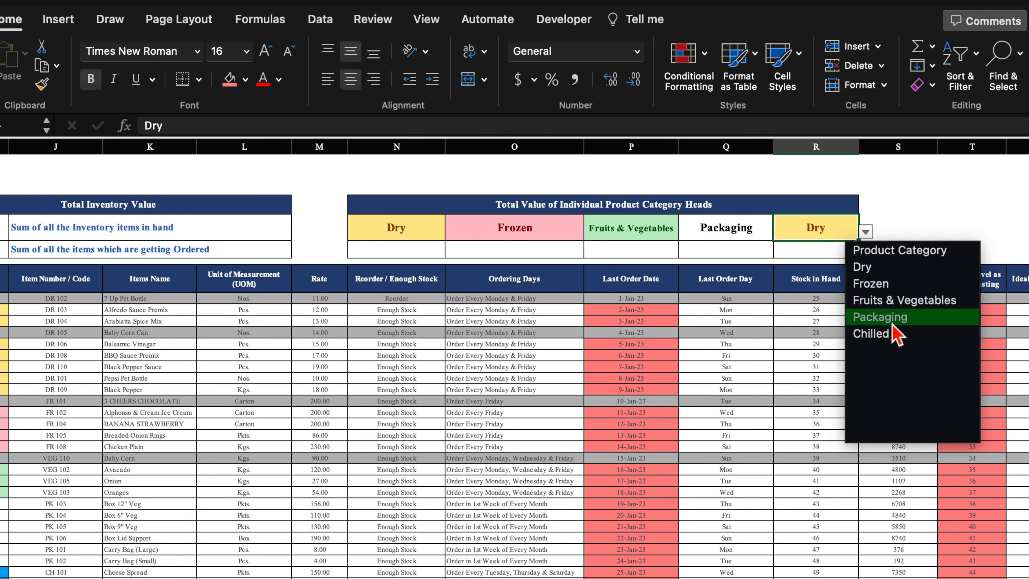
click(895, 334)
click(1019, 228)
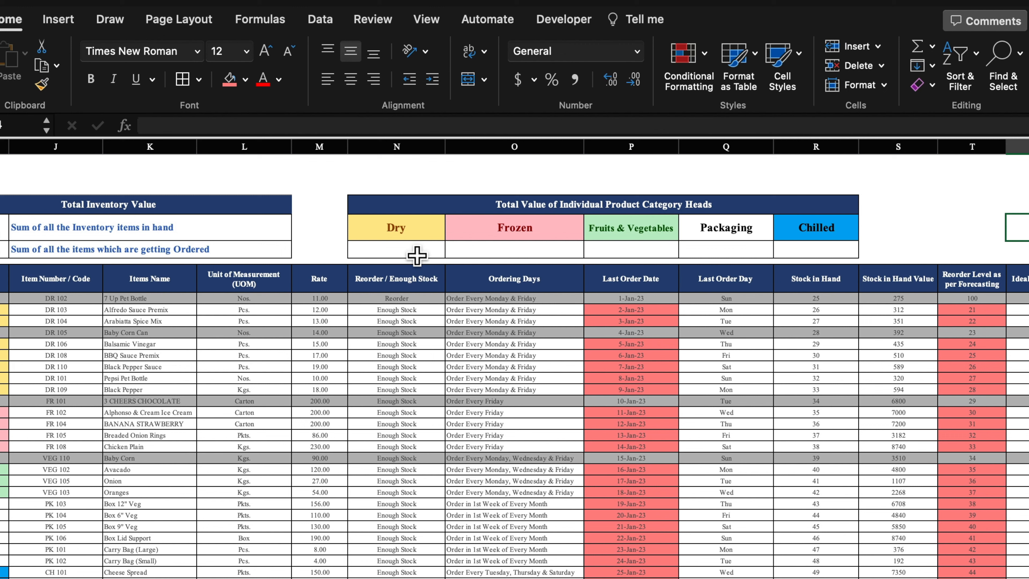
Step: Begin a SUMIF formula in the cell under the Dry head, with the whole Product Category column as absolute range $I:$I
click(417, 256)
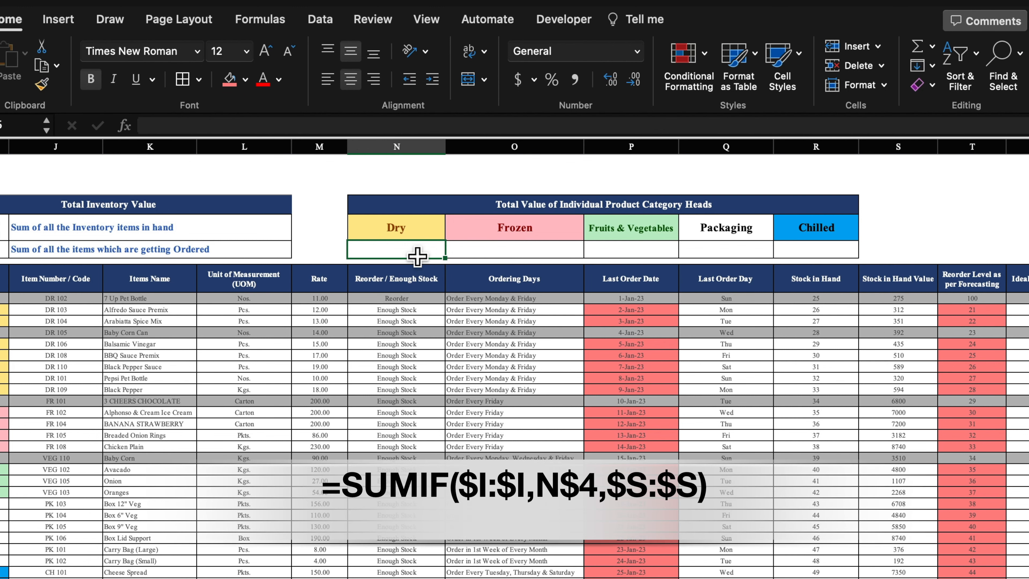
text(=)
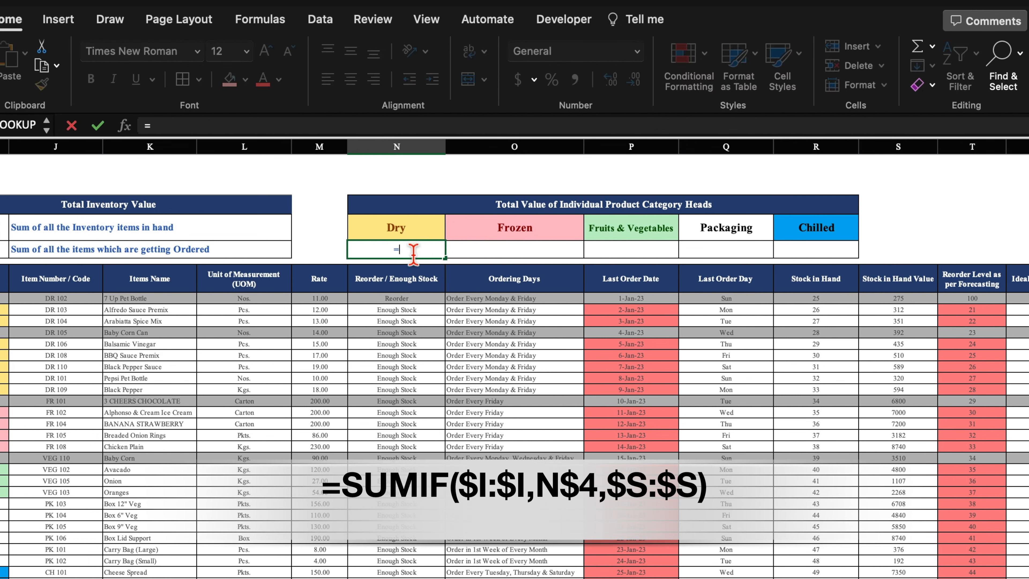
text(Sum)
double_click(512, 302)
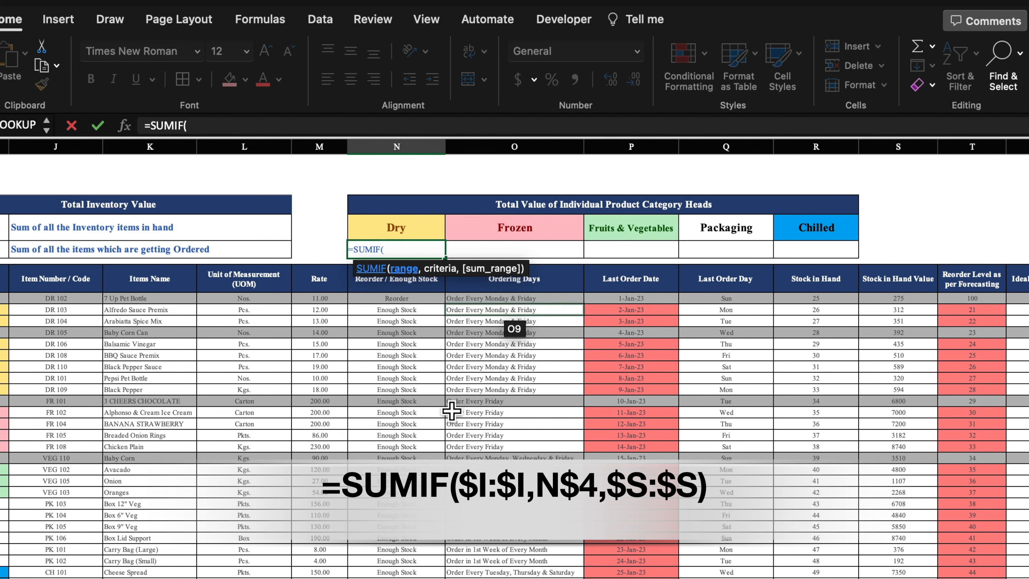
scroll(291, 469, left, 5)
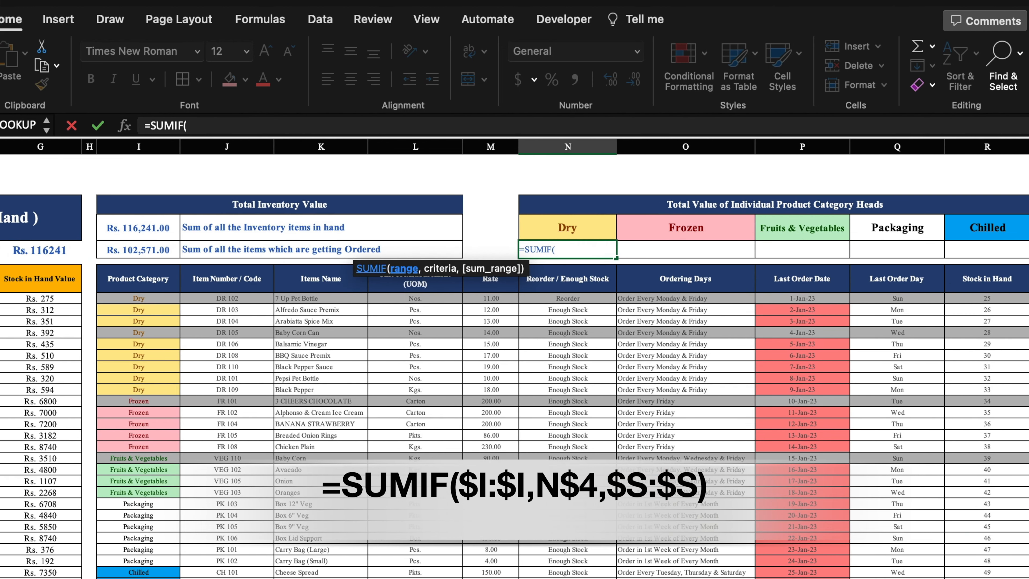
click(188, 159)
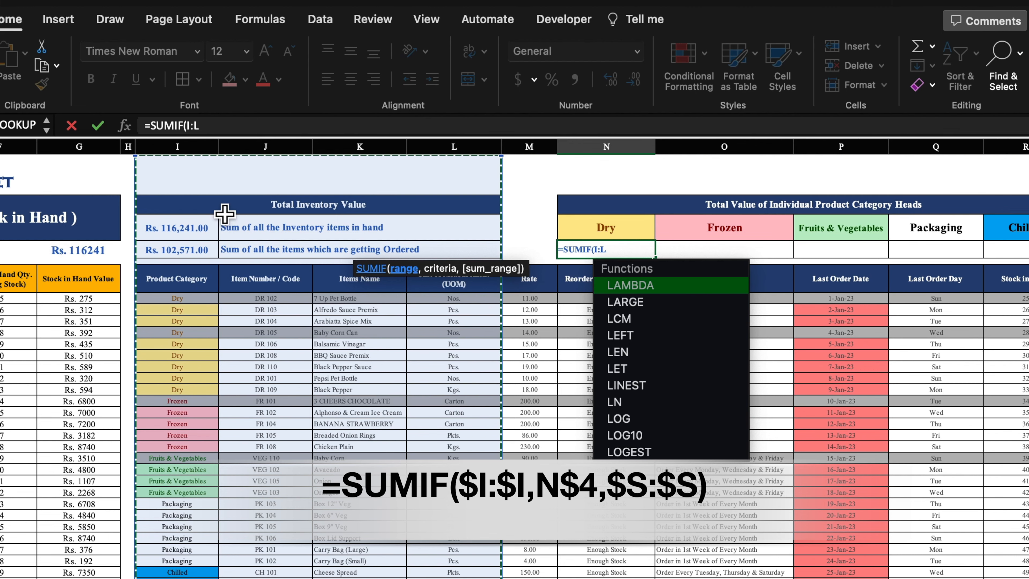
key(BackSpace)
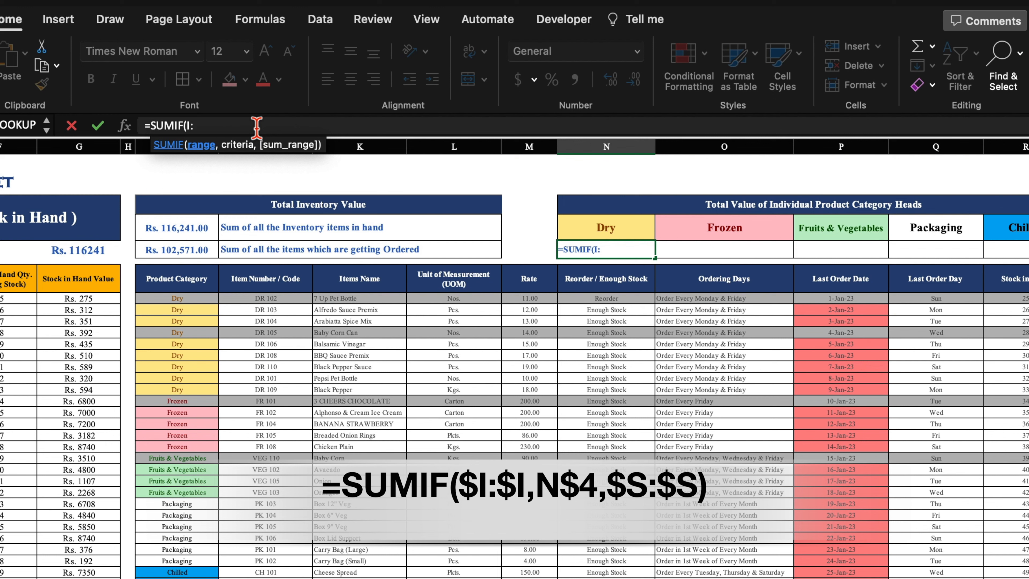
text(I)
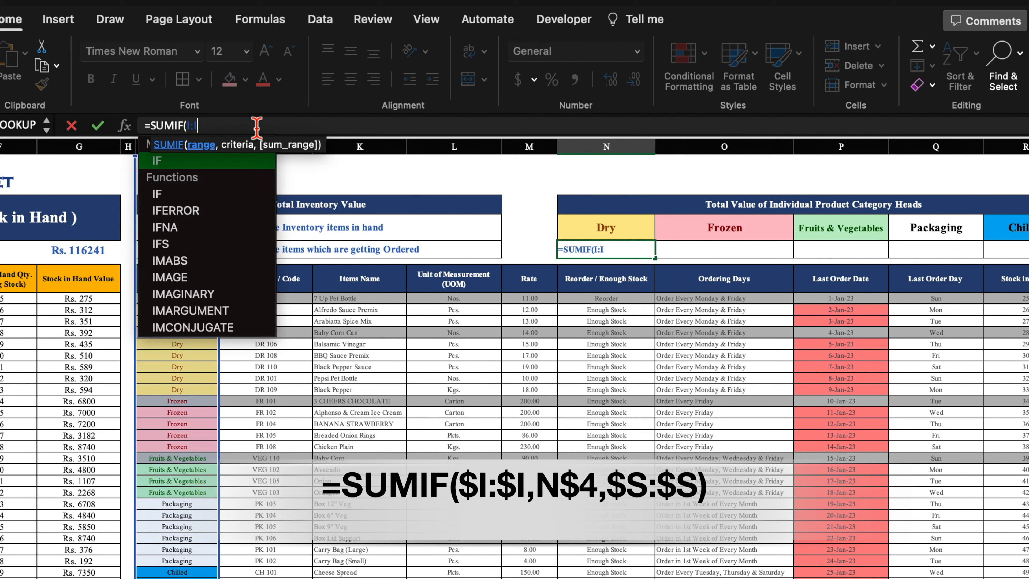
key(F4)
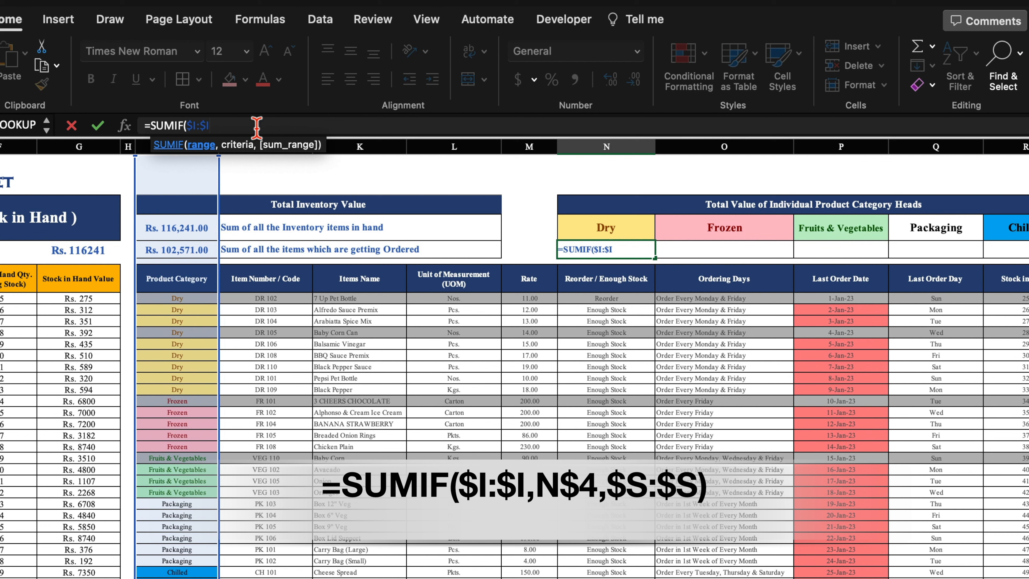
text(,)
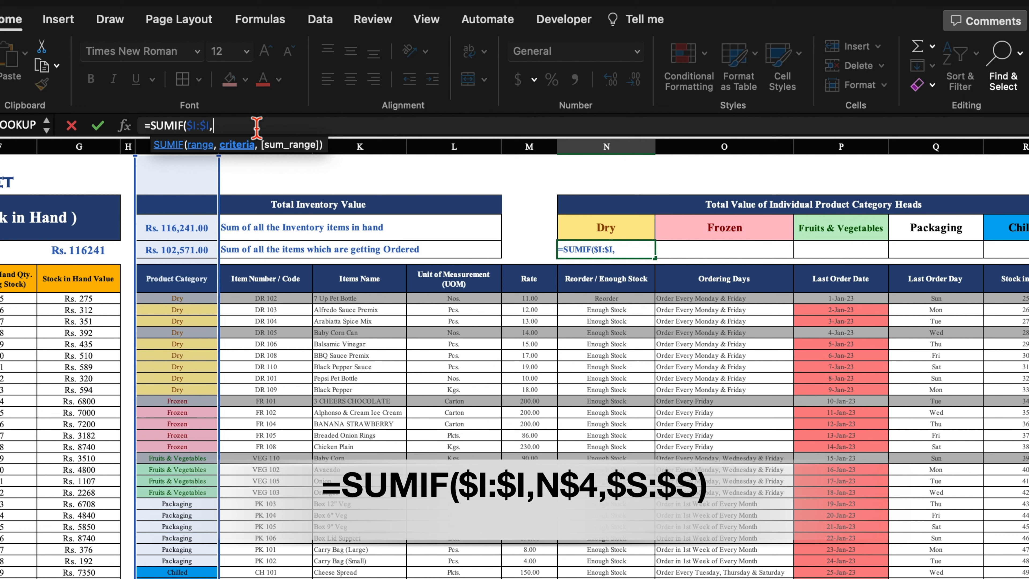
Step: Complete the Dry SUMIF with criteria N$4 and the Stock in Hand Value column as sum range, giving =SUMIF($I:$I,N$4,$S:$S)
click(622, 233)
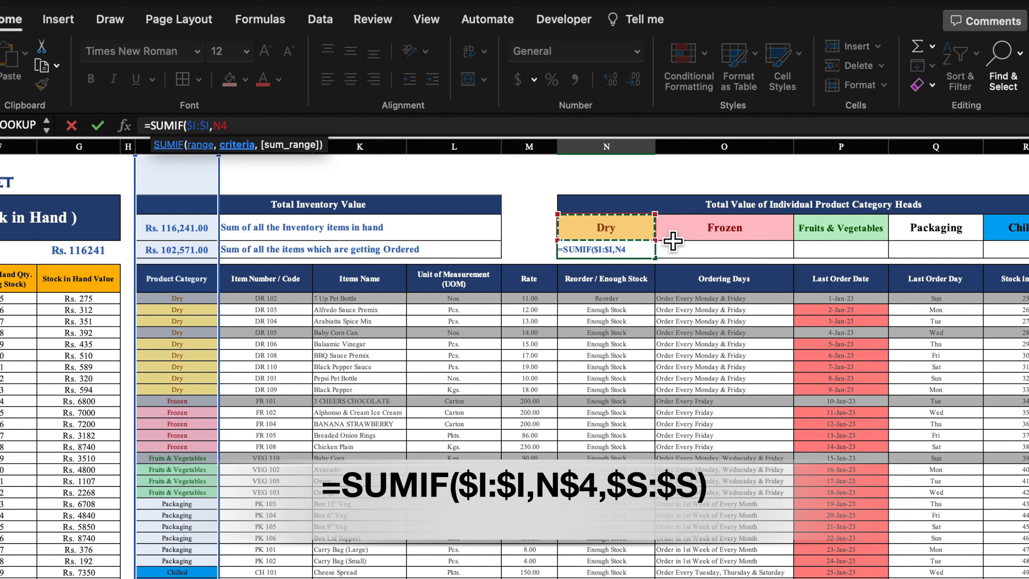
key(Left)
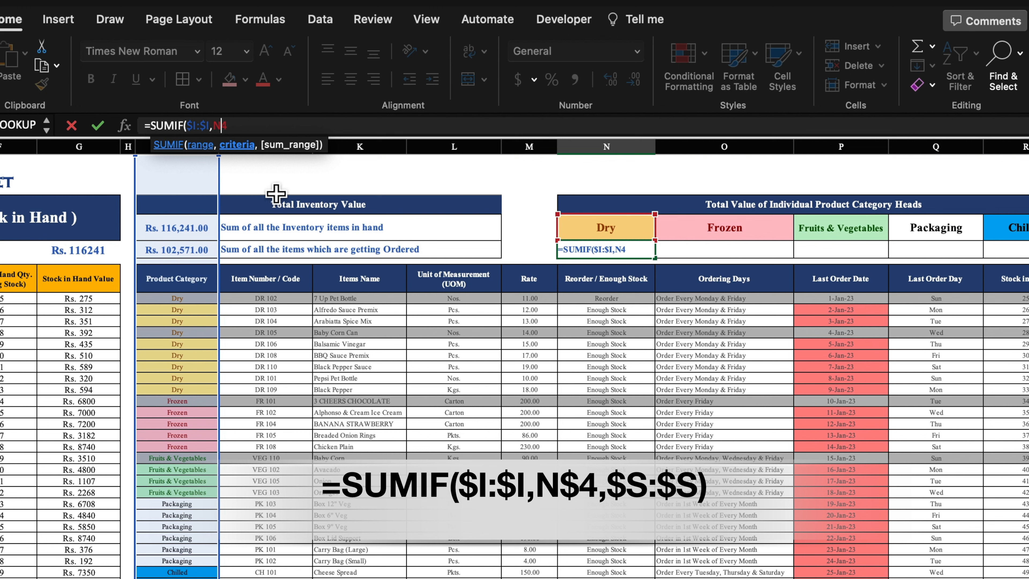
text($)
click(248, 126)
text(,)
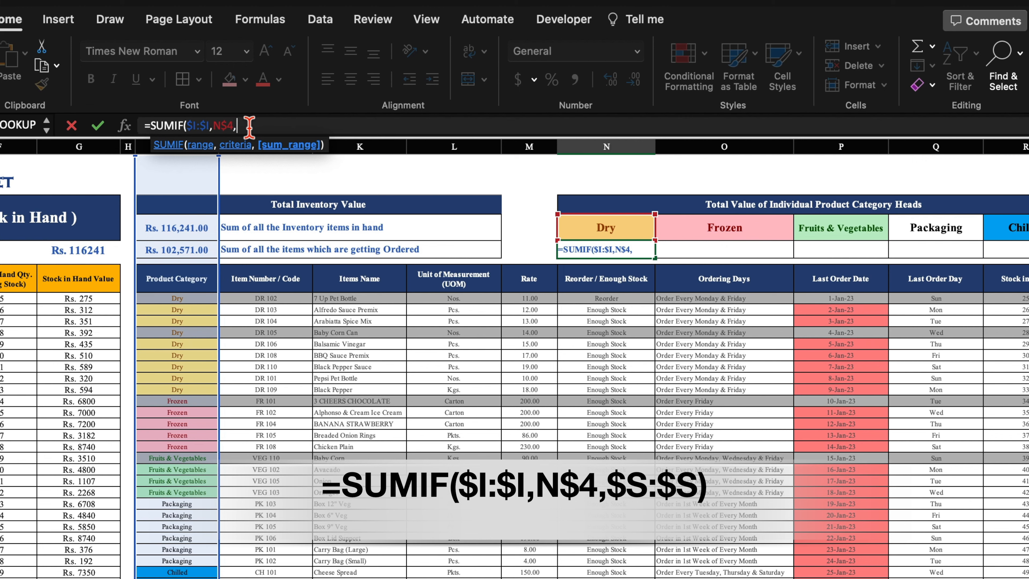
scroll(765, 167, right, 10)
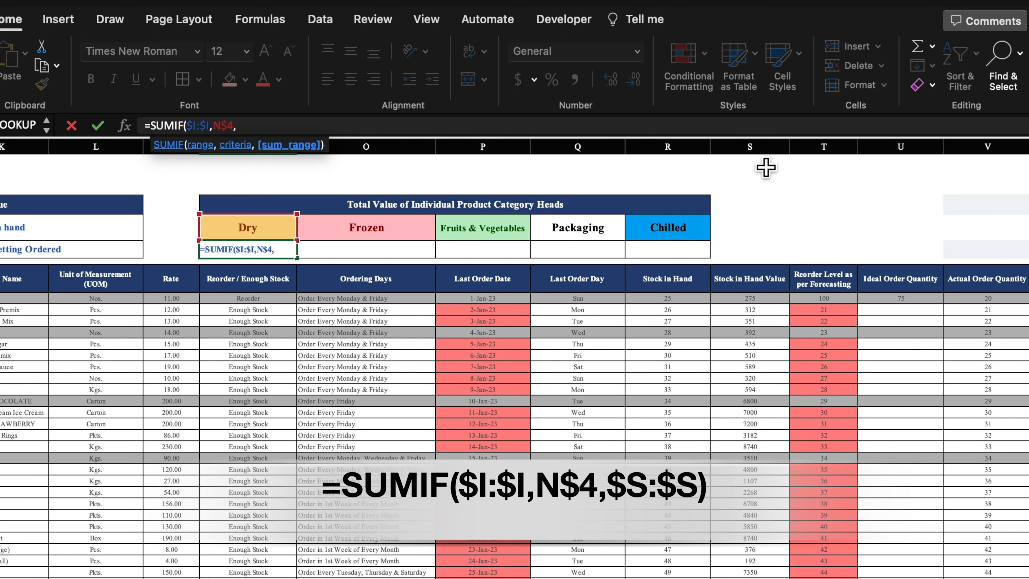
click(764, 156)
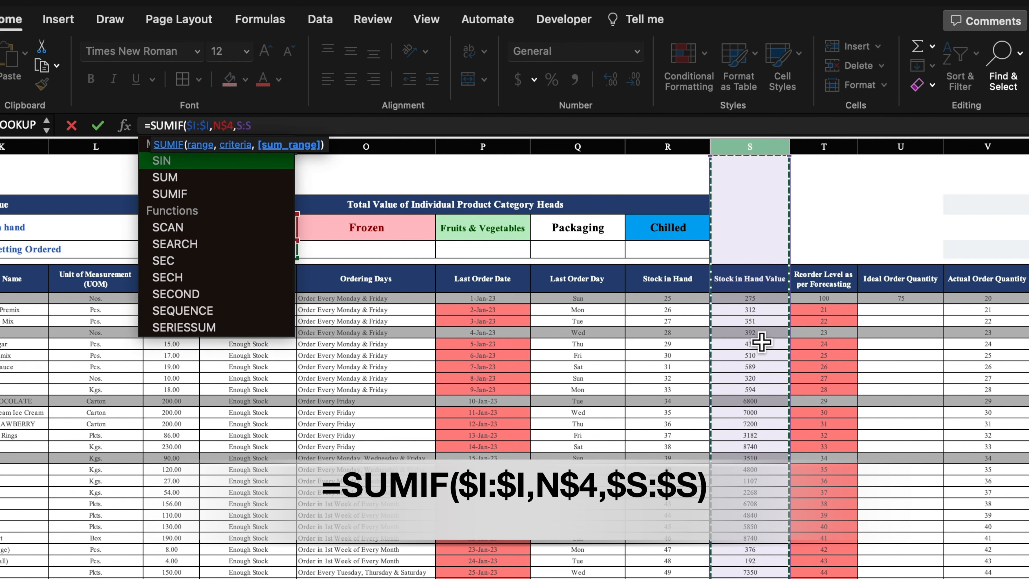
key(F4)
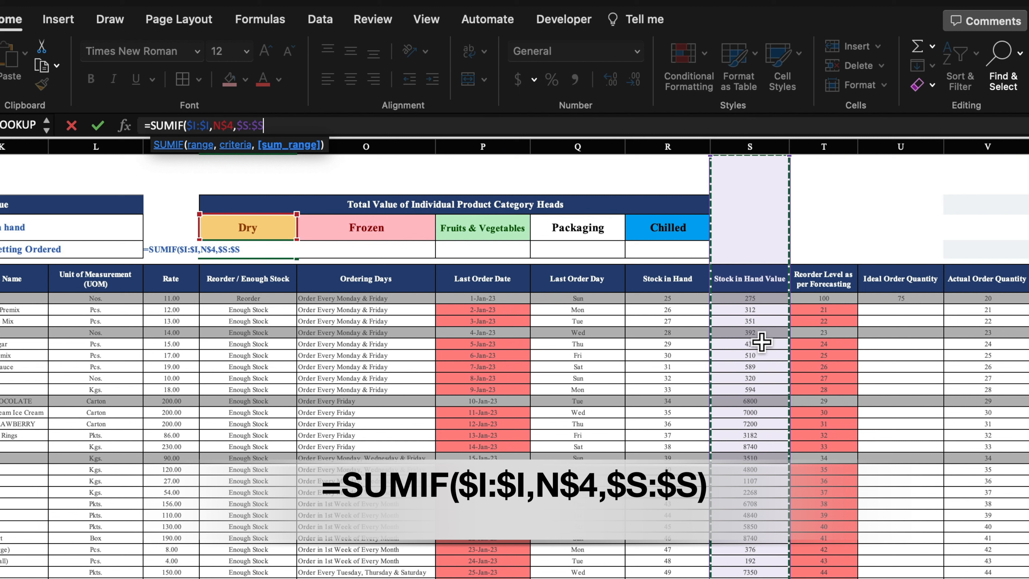
text())
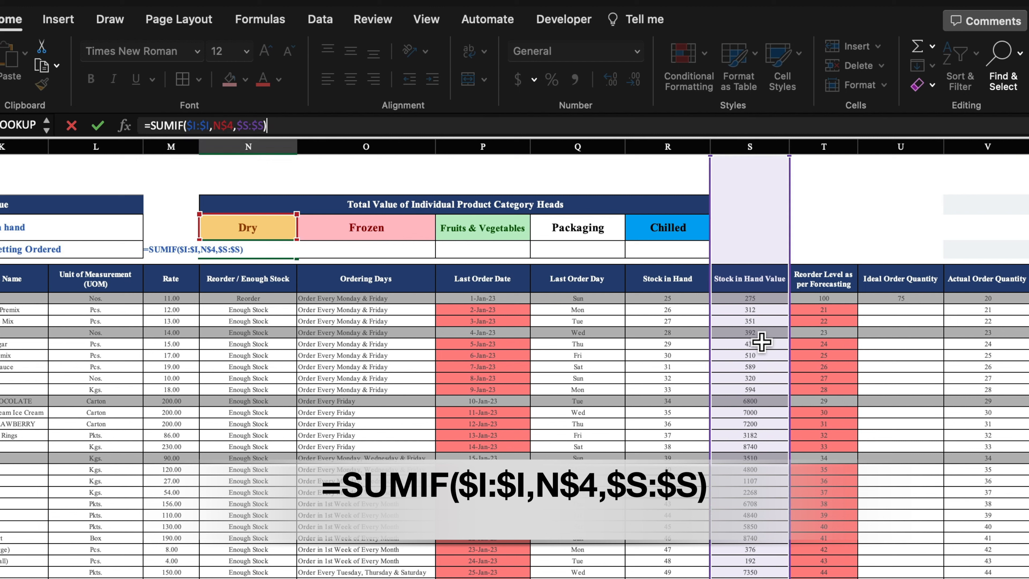
key(Return)
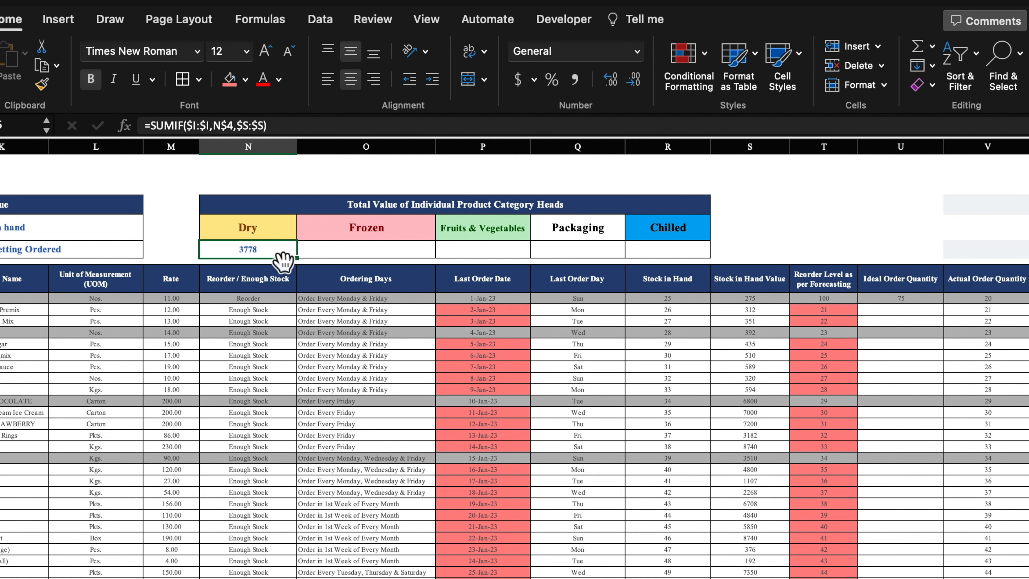
Step: Apply the custom number format "Rs." # to the Dry total and fill its formula across to the Chilled head
right_click(278, 250)
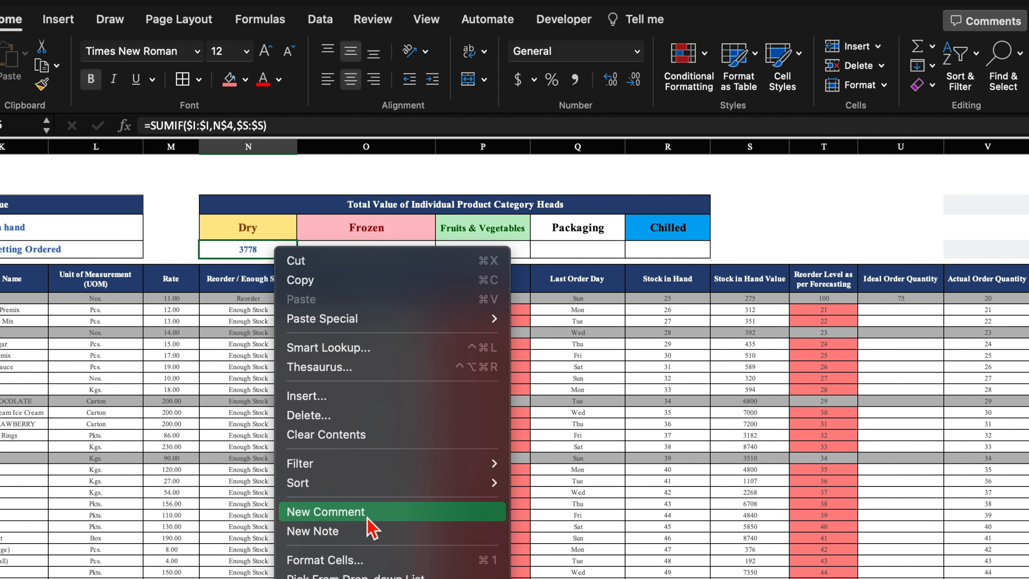
click(374, 560)
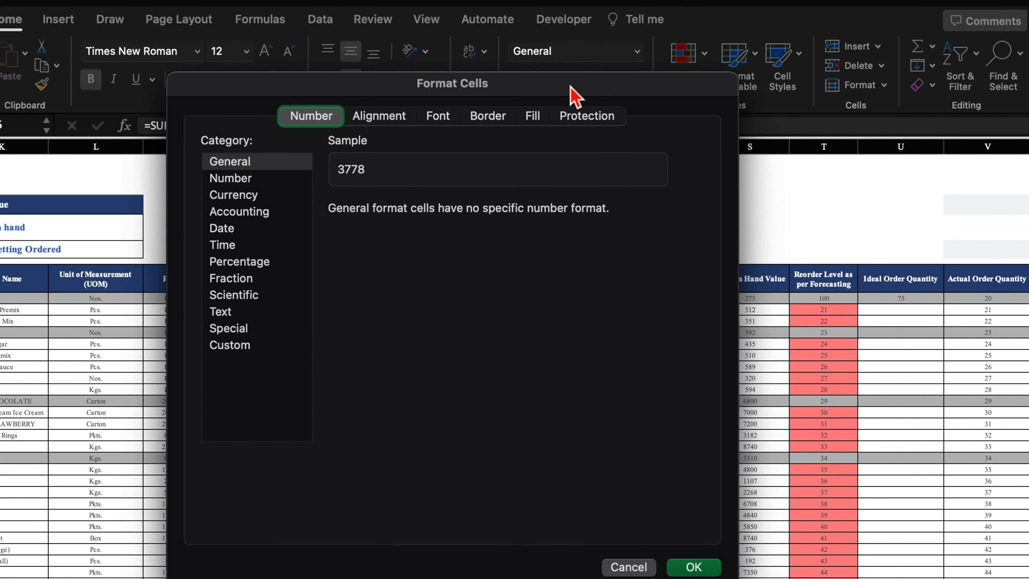
click(235, 345)
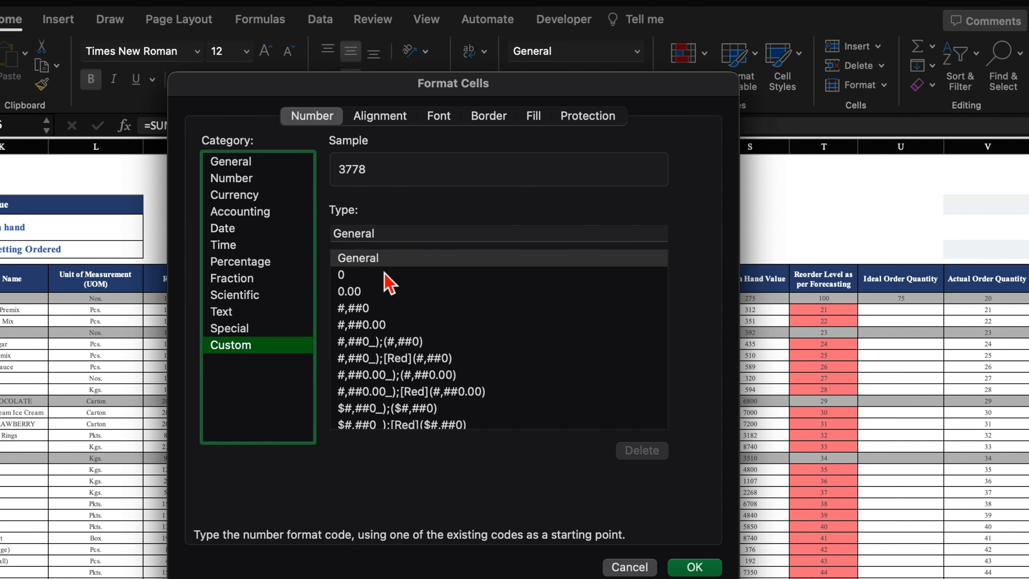
double_click(409, 235)
key(BackSpace)
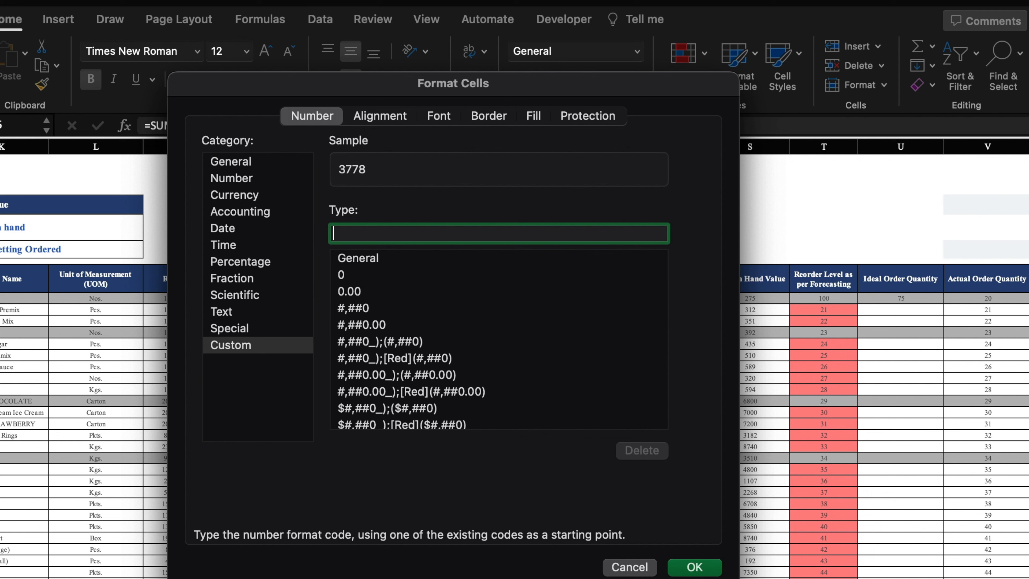
text("R)
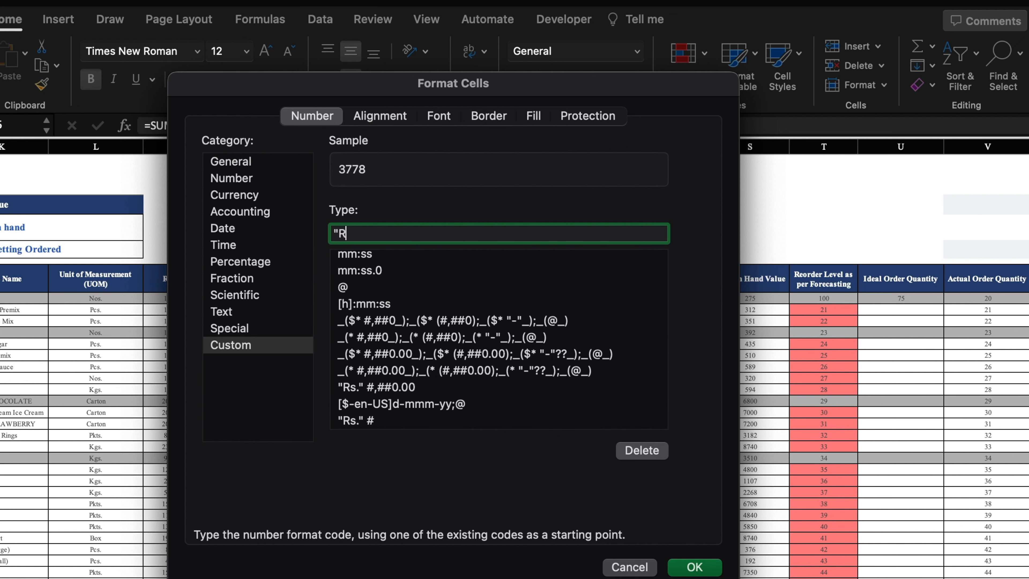
text(s." #)
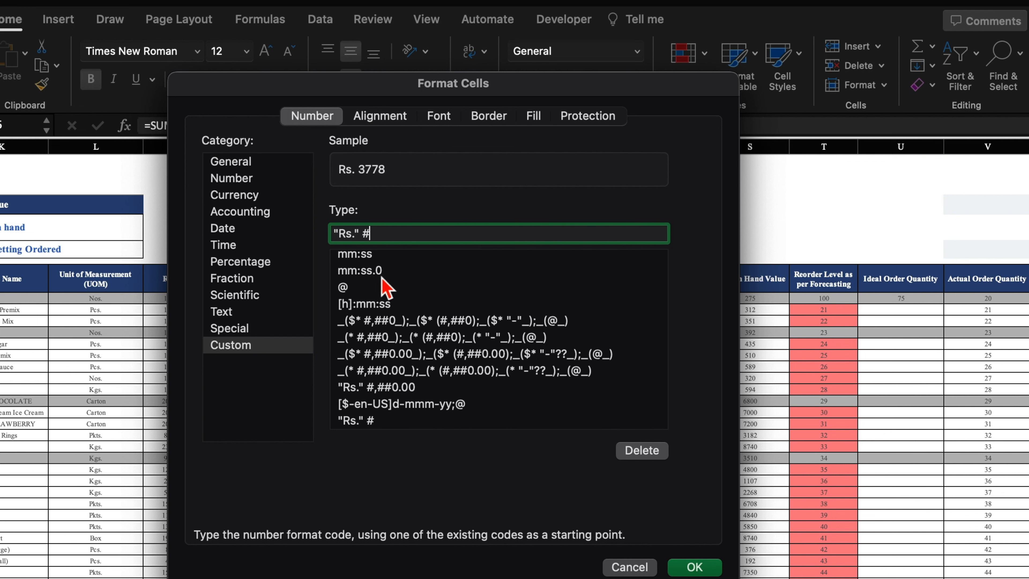
click(695, 567)
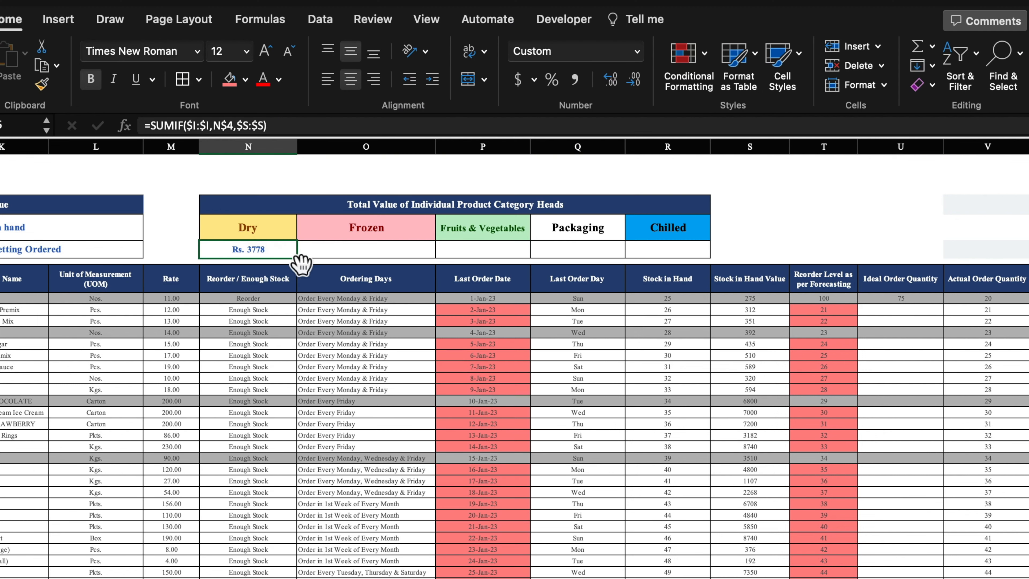
drag(297, 259, 706, 268)
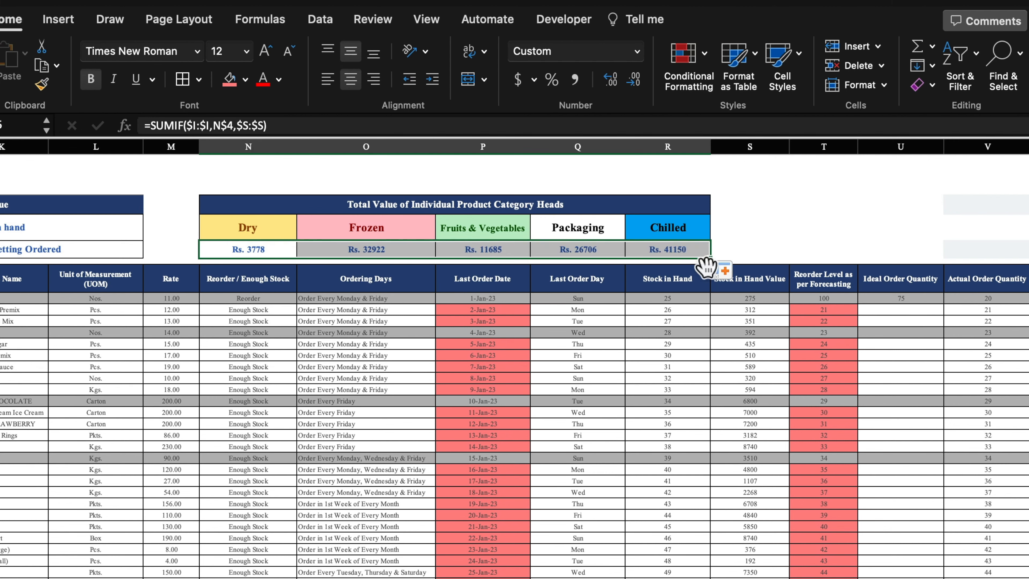
click(786, 234)
scroll(786, 234, left, 6)
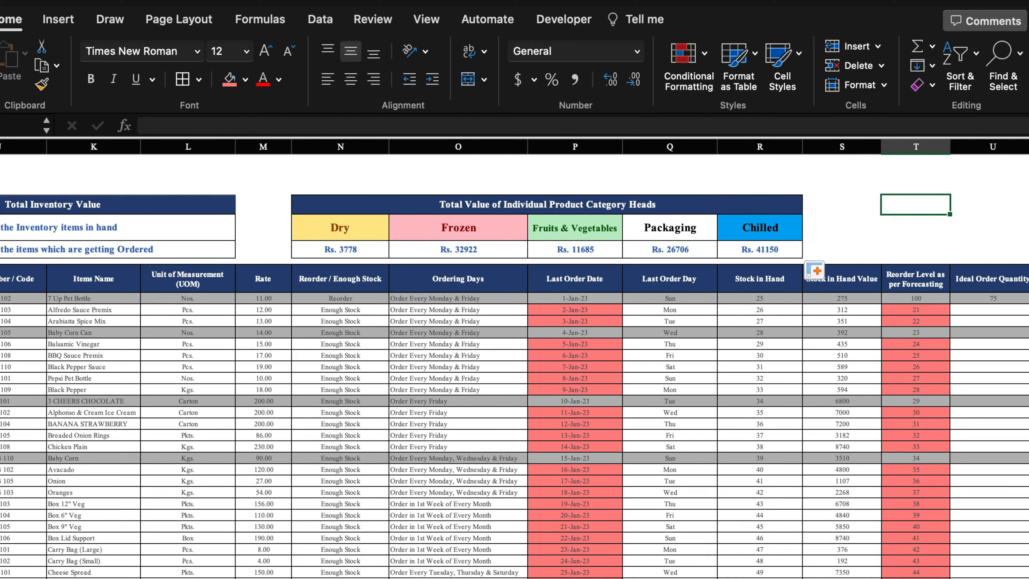
scroll(515, 365, left, 5)
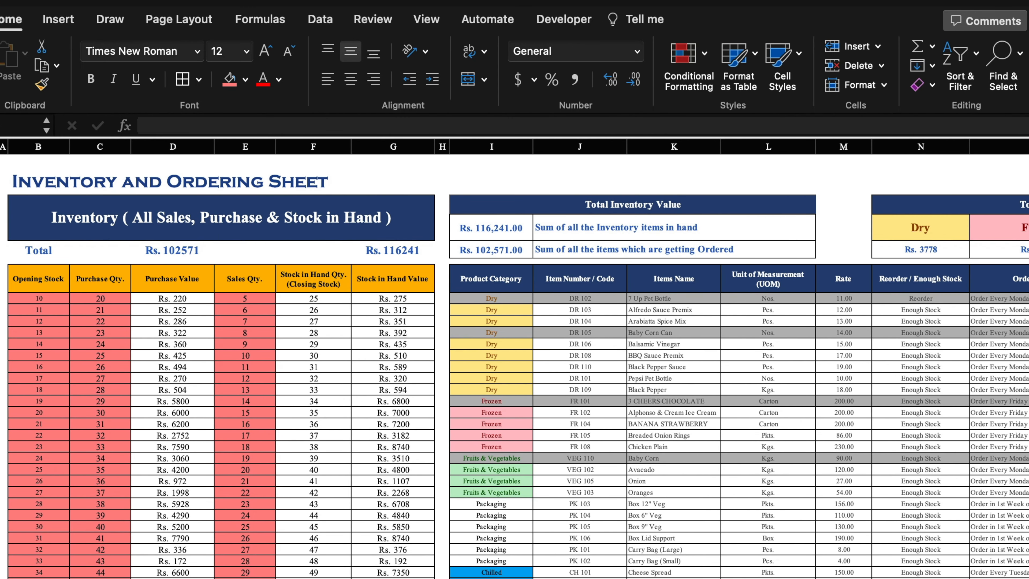
scroll(515, 359, right, 8)
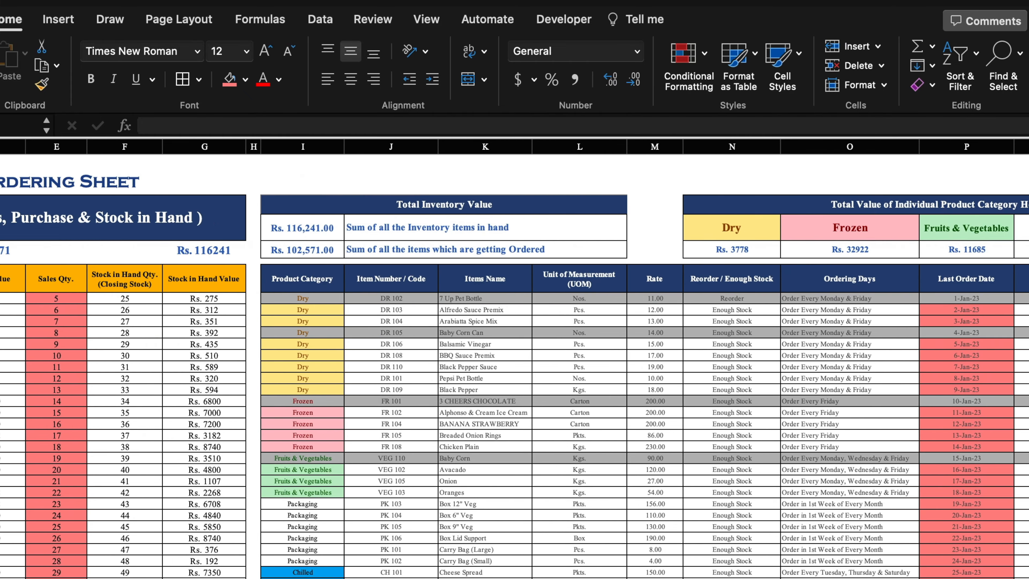
scroll(515, 358, right, 8)
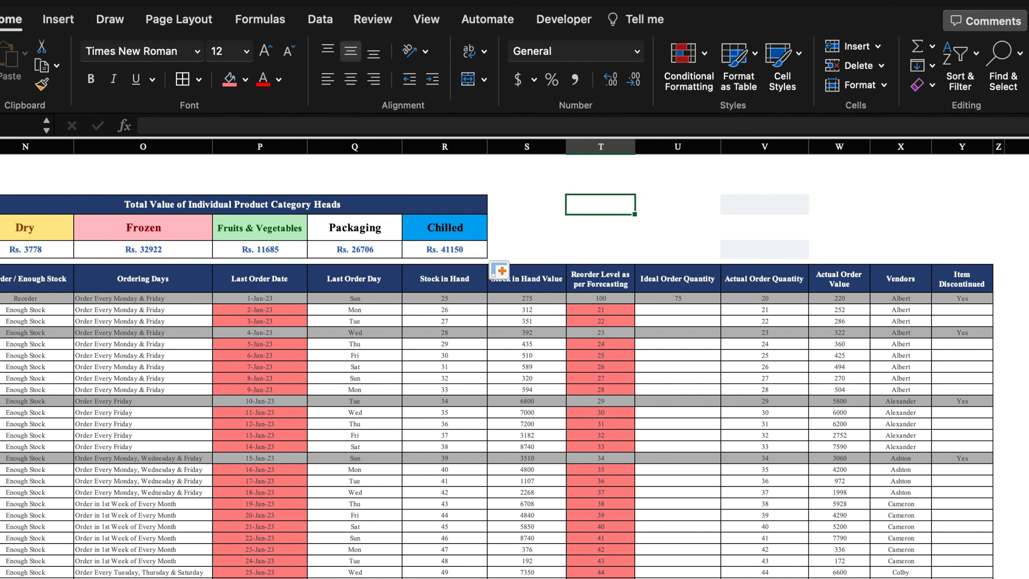
scroll(514, 359, left, 3)
scroll(514, 358, left, 10)
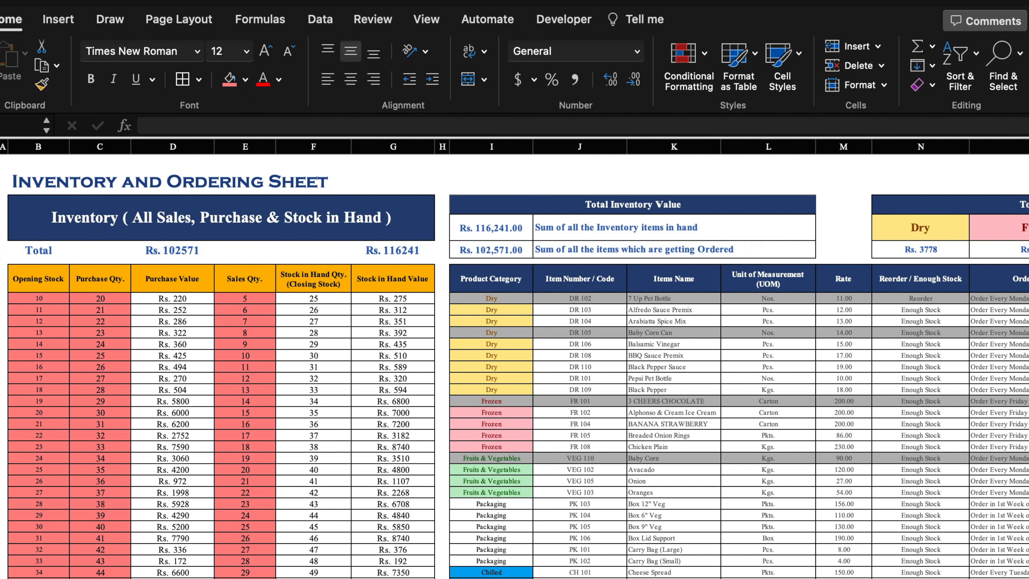